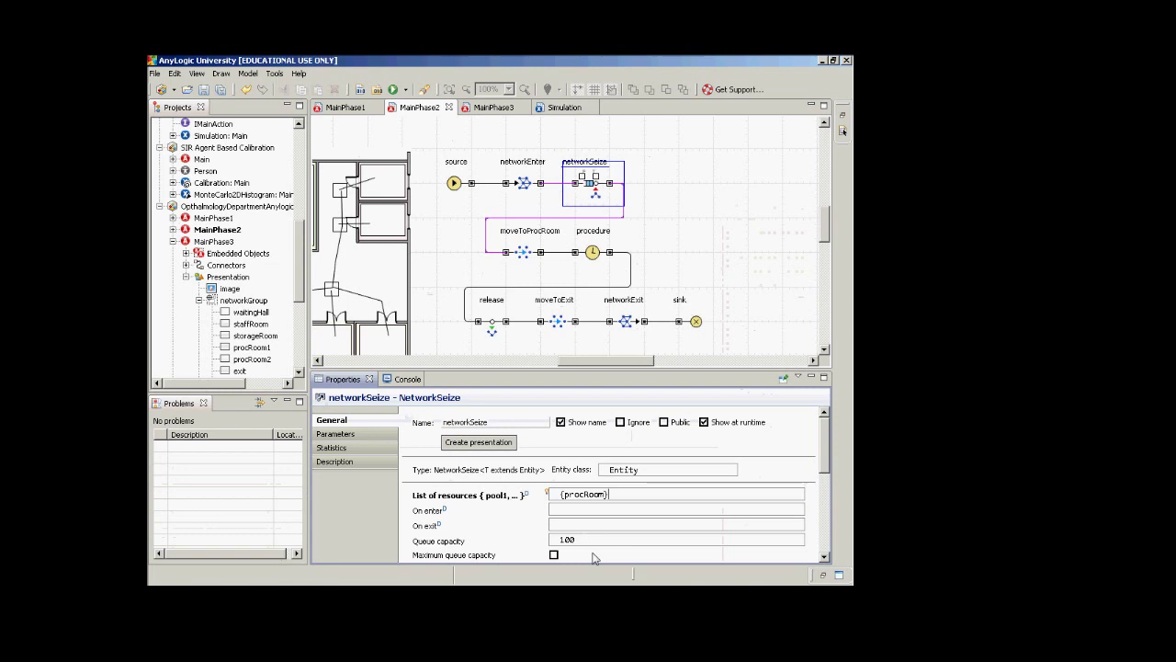
Select the ophthalmology model's Simulation experiment and check its main active object class choices, keeping MainPhase2
{"action": "left_click", "coordinate": [559, 539]}
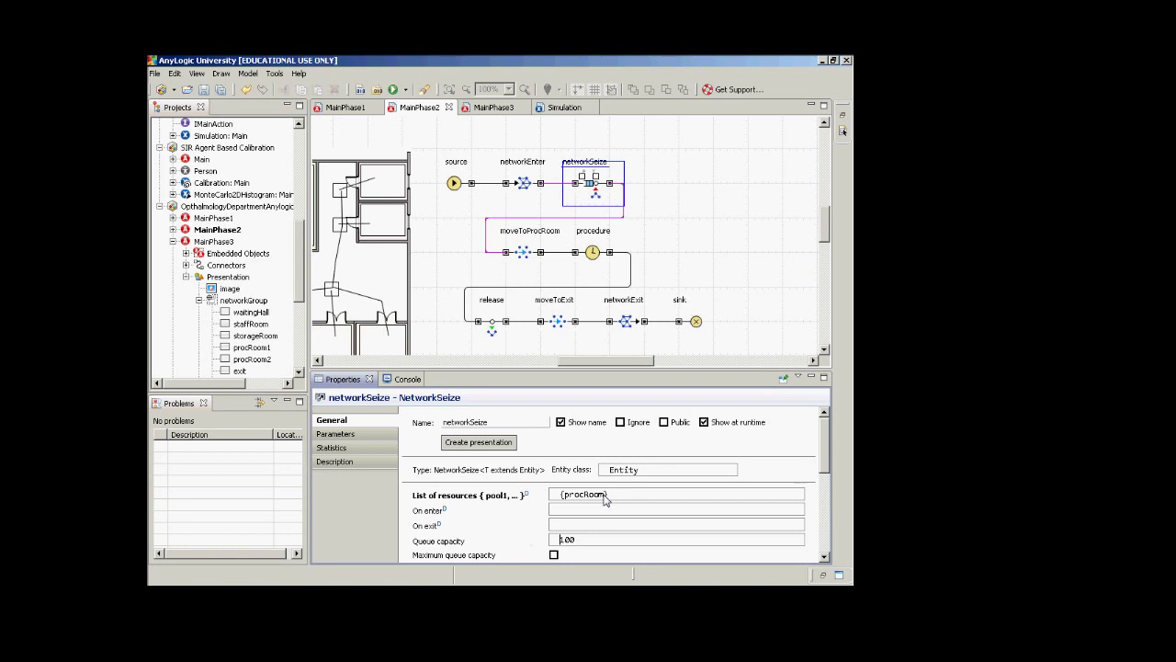
{"action": "left_click_drag", "start_coordinate": [304, 288], "coordinate": [299, 363]}
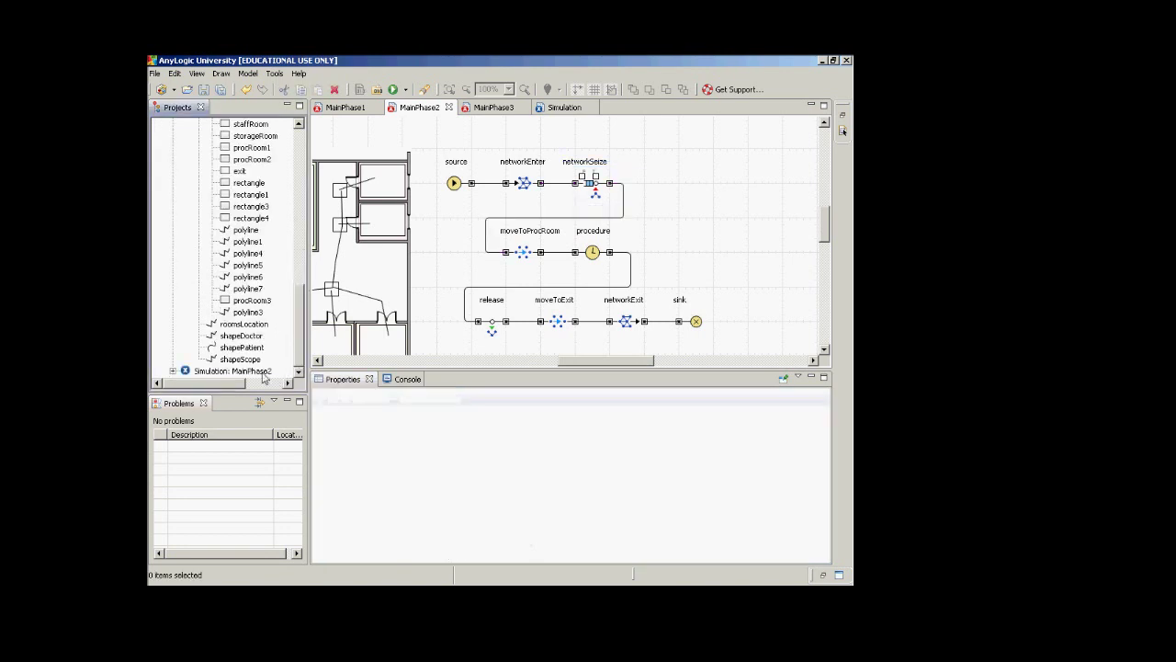
{"action": "left_click", "coordinate": [262, 371]}
{"action": "right_click", "coordinate": [266, 371]}
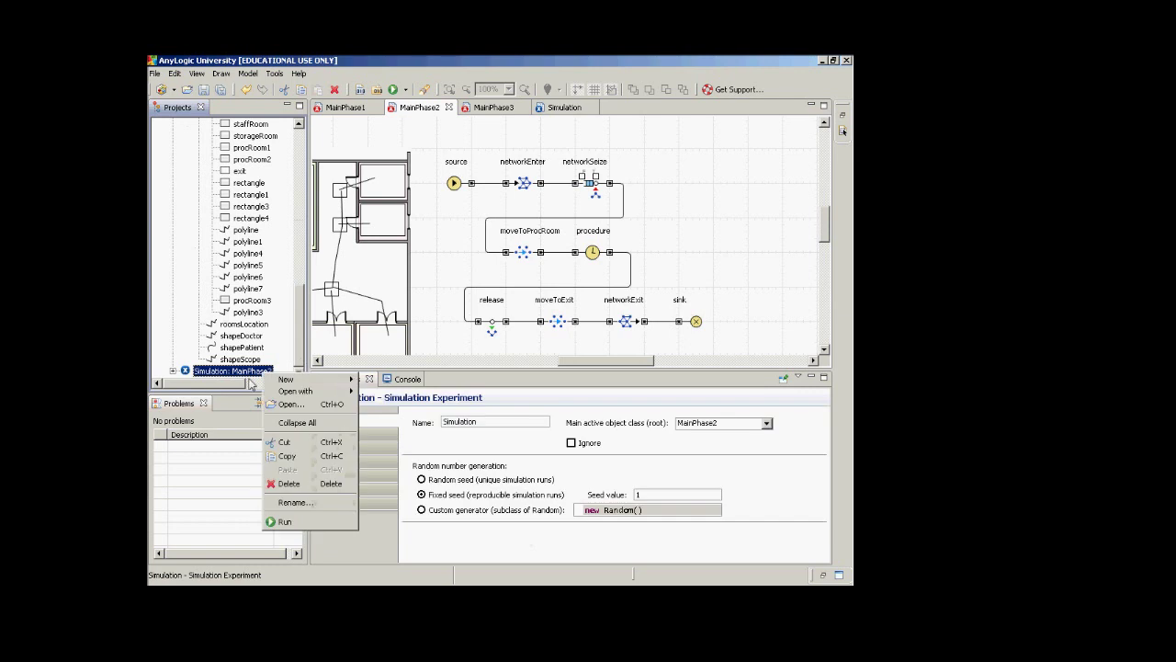
{"action": "left_click", "coordinate": [219, 374]}
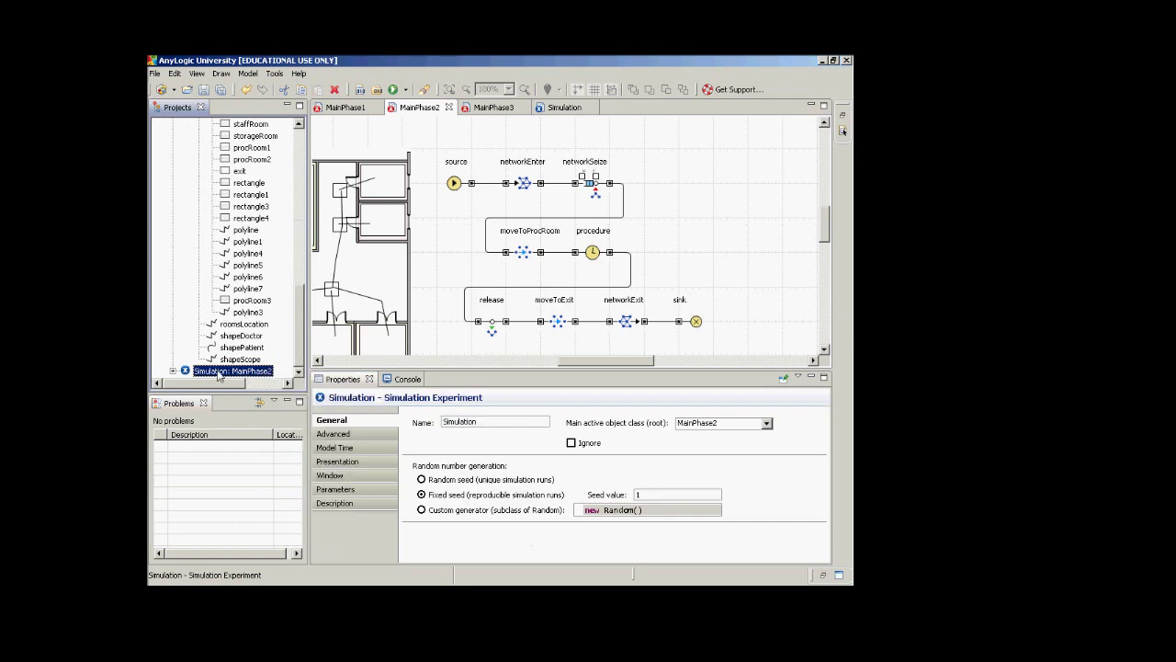
{"action": "left_click", "coordinate": [710, 423]}
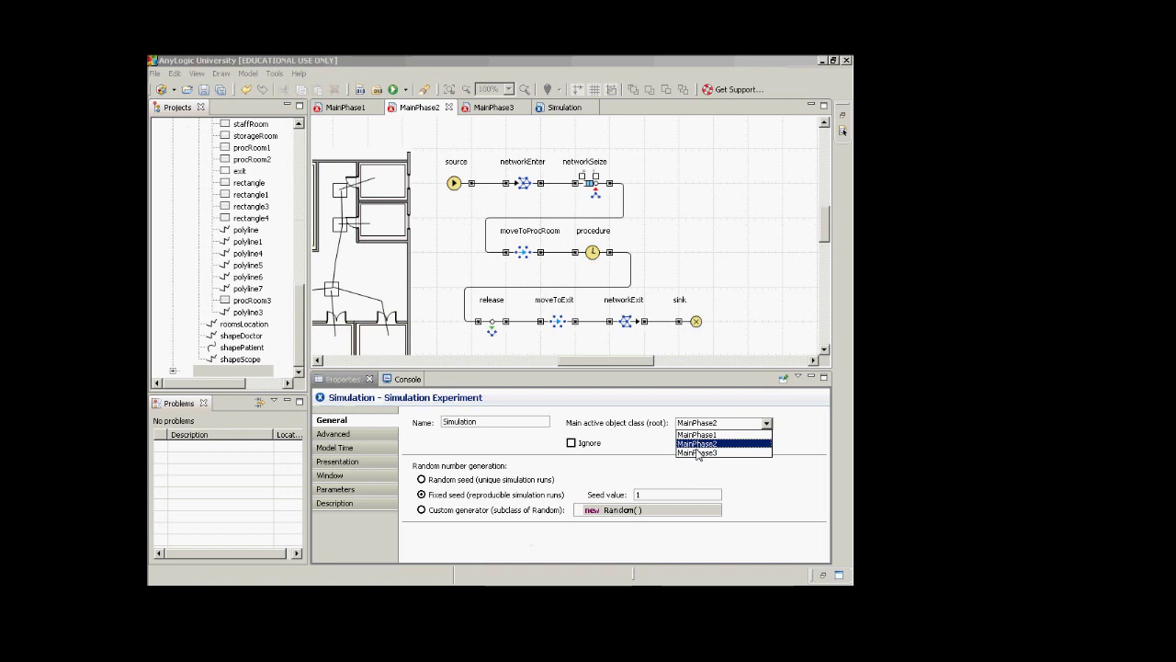
{"action": "left_click", "coordinate": [700, 450]}
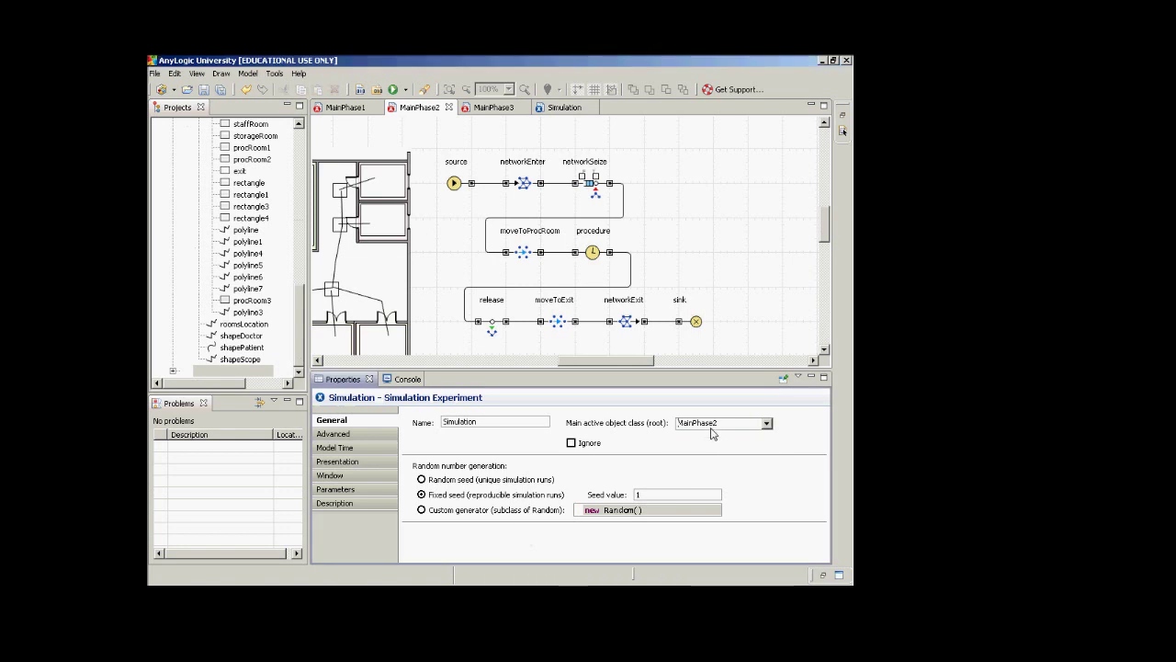
{"action": "left_click", "coordinate": [712, 426]}
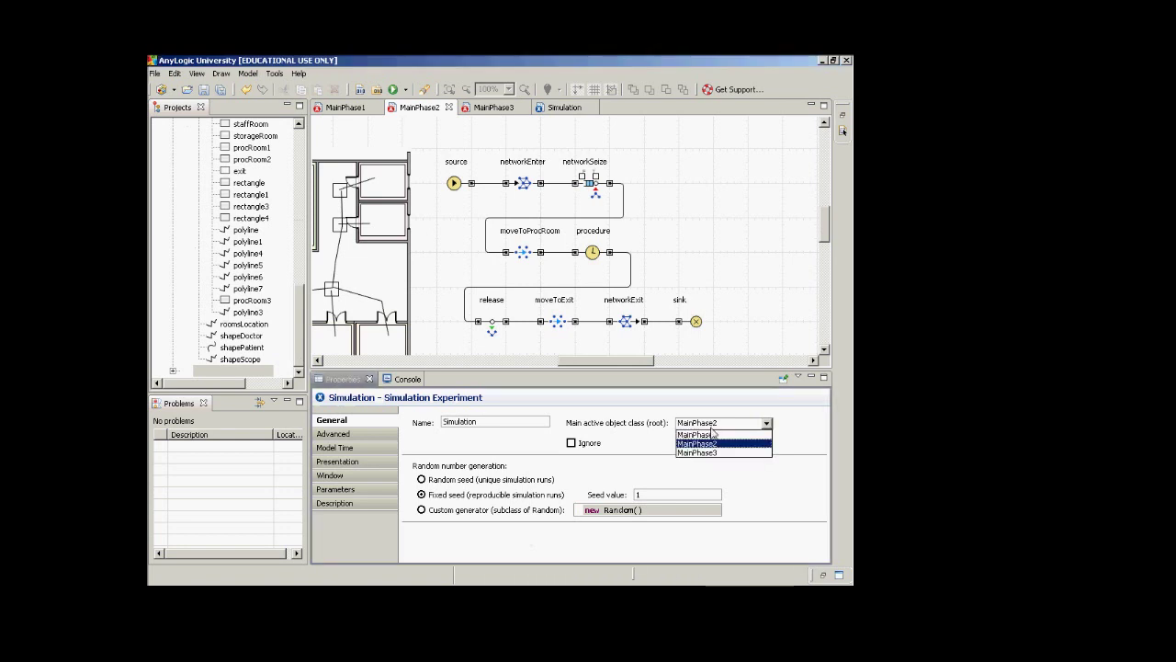
{"action": "left_click", "coordinate": [653, 445]}
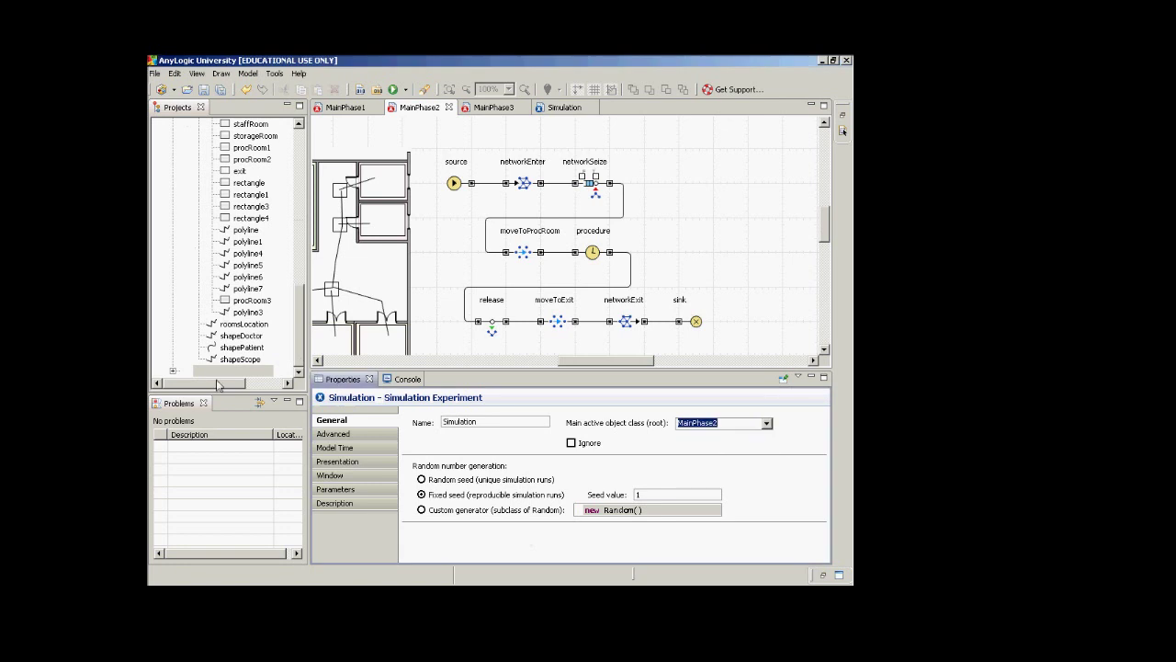
Run the ophthalmology model's Simulation experiment and start the model in its Main view
{"action": "right_click", "coordinate": [207, 371]}
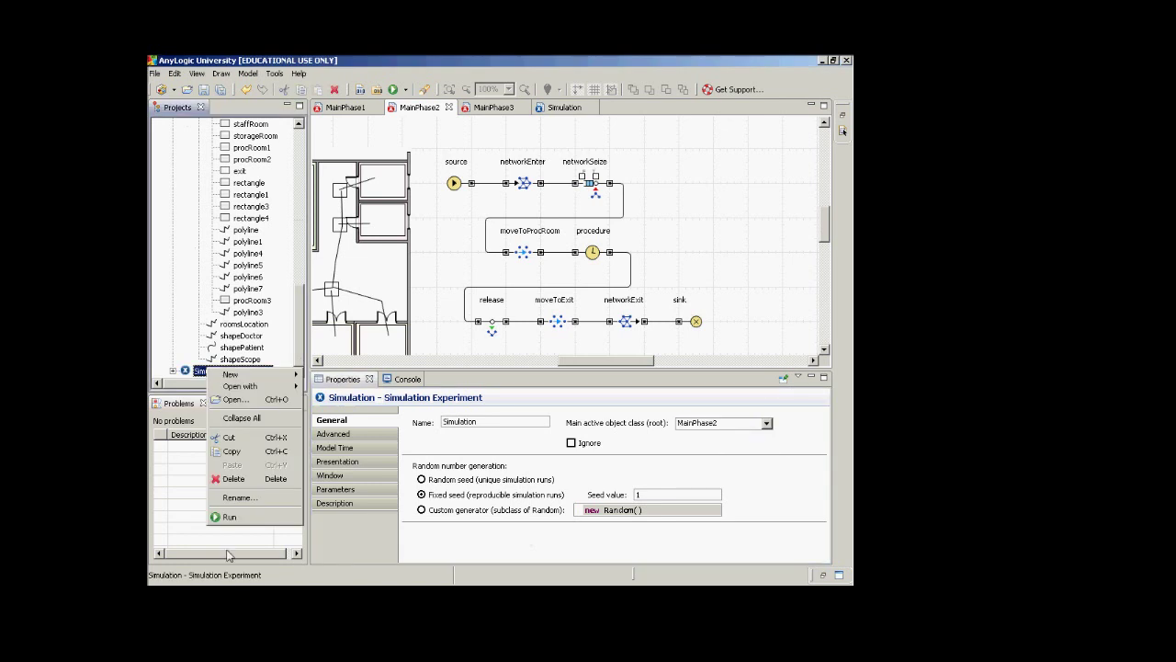
{"action": "left_click", "coordinate": [225, 521]}
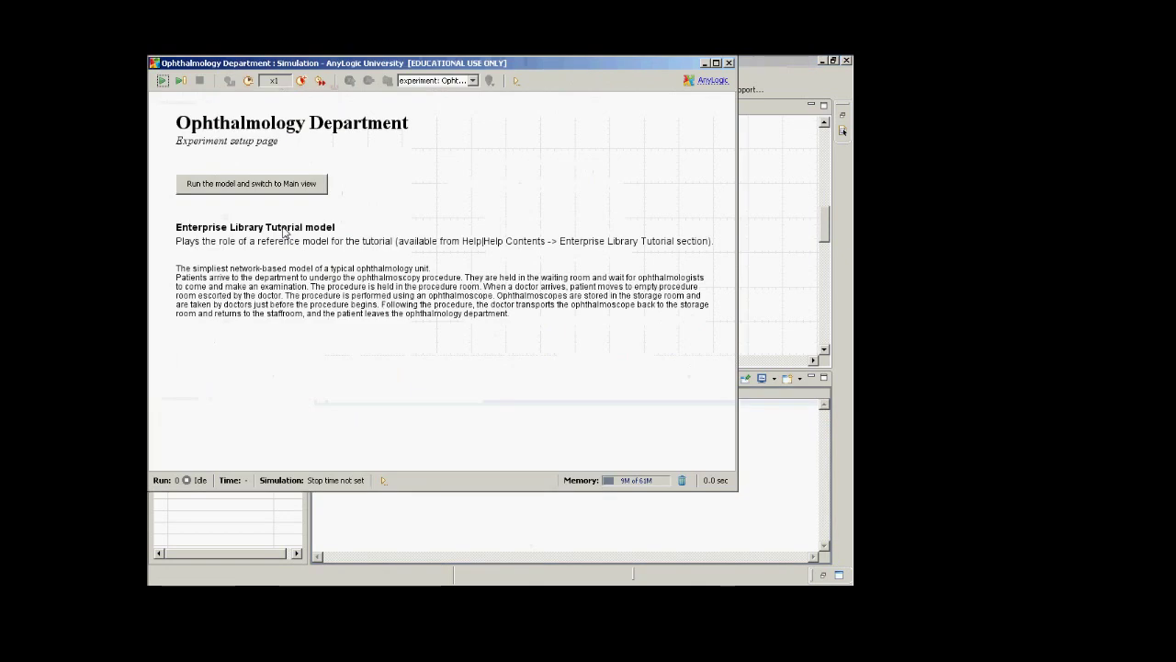
{"action": "left_click", "coordinate": [266, 190]}
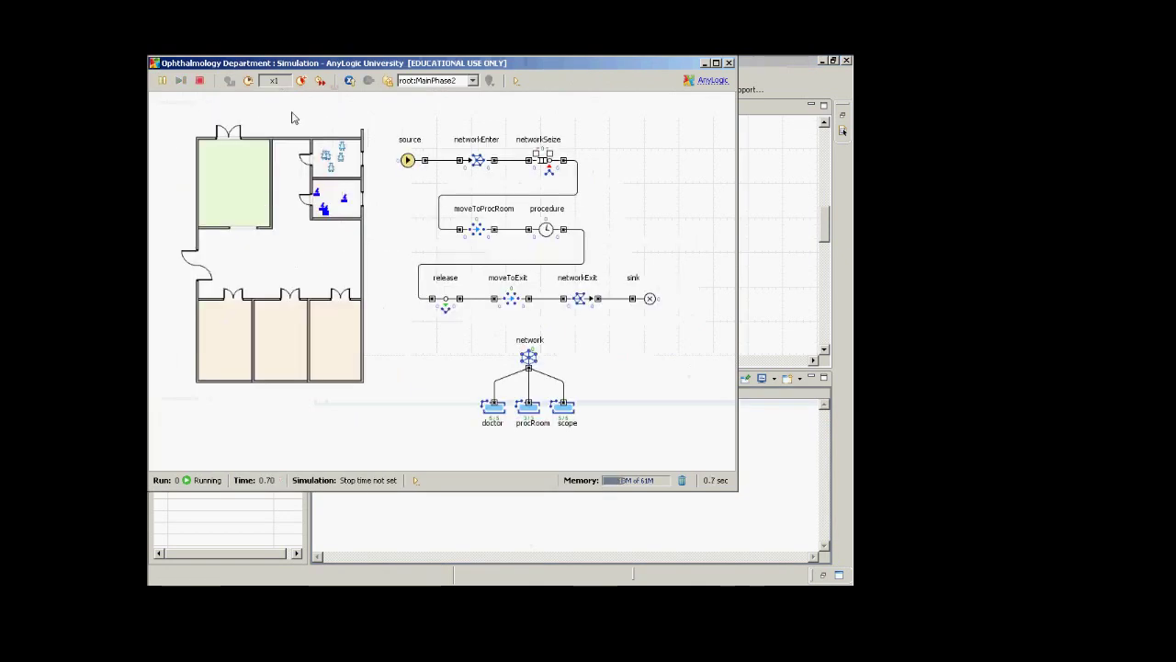
Speed up the running simulation in stages to x50, watch the patient flow, and close the simulation window
{"action": "left_click", "coordinate": [301, 82]}
{"action": "left_click", "coordinate": [302, 81]}
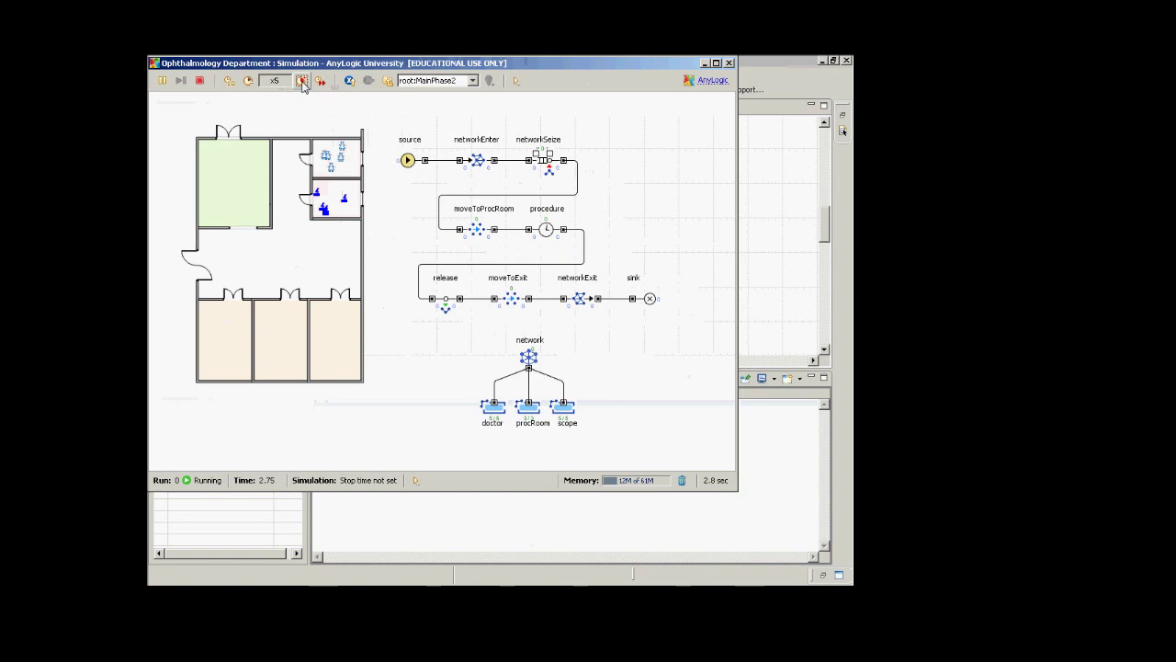
{"action": "left_click", "coordinate": [301, 81]}
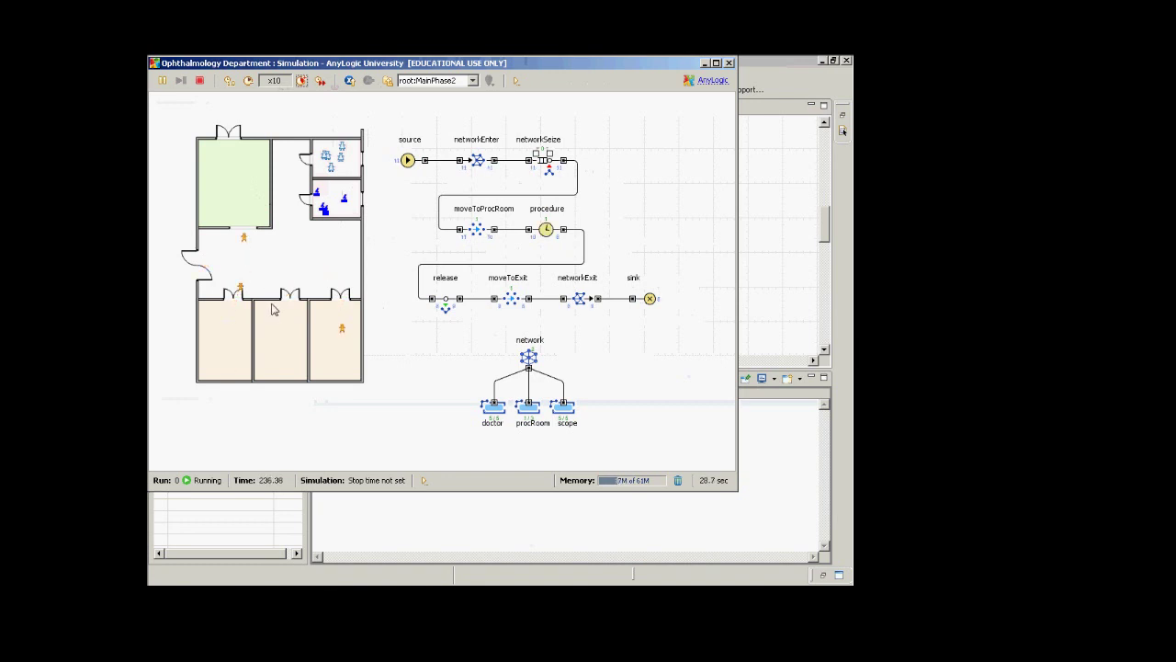
{"action": "left_click", "coordinate": [302, 80]}
{"action": "left_click", "coordinate": [301, 81]}
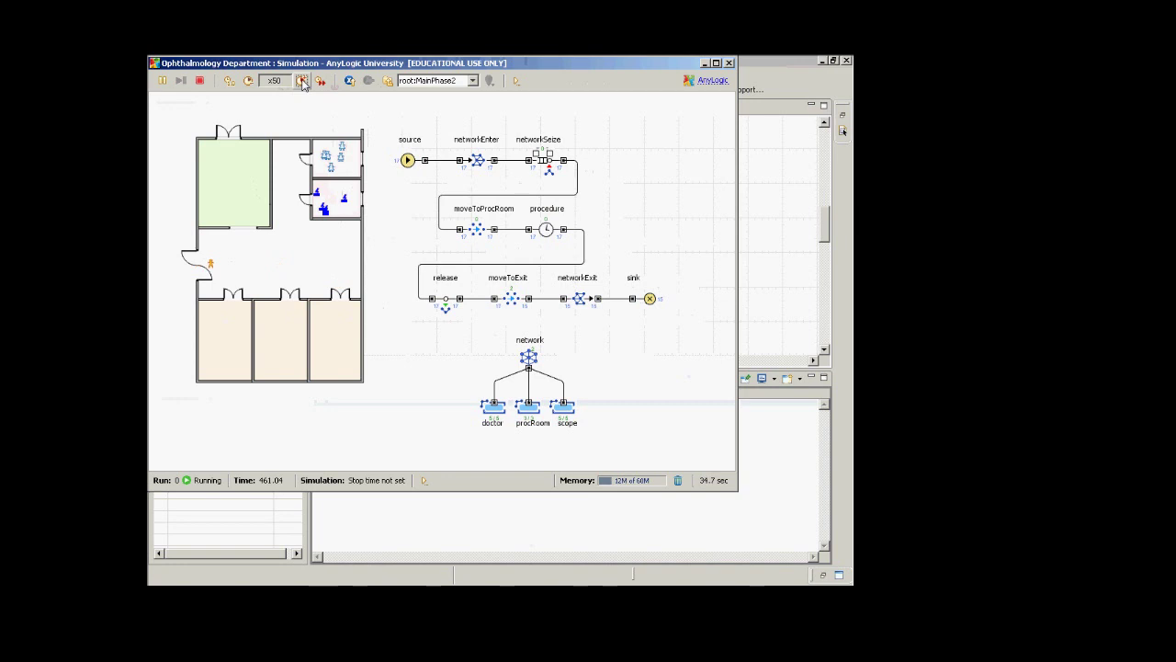
{"action": "left_click", "coordinate": [730, 63]}
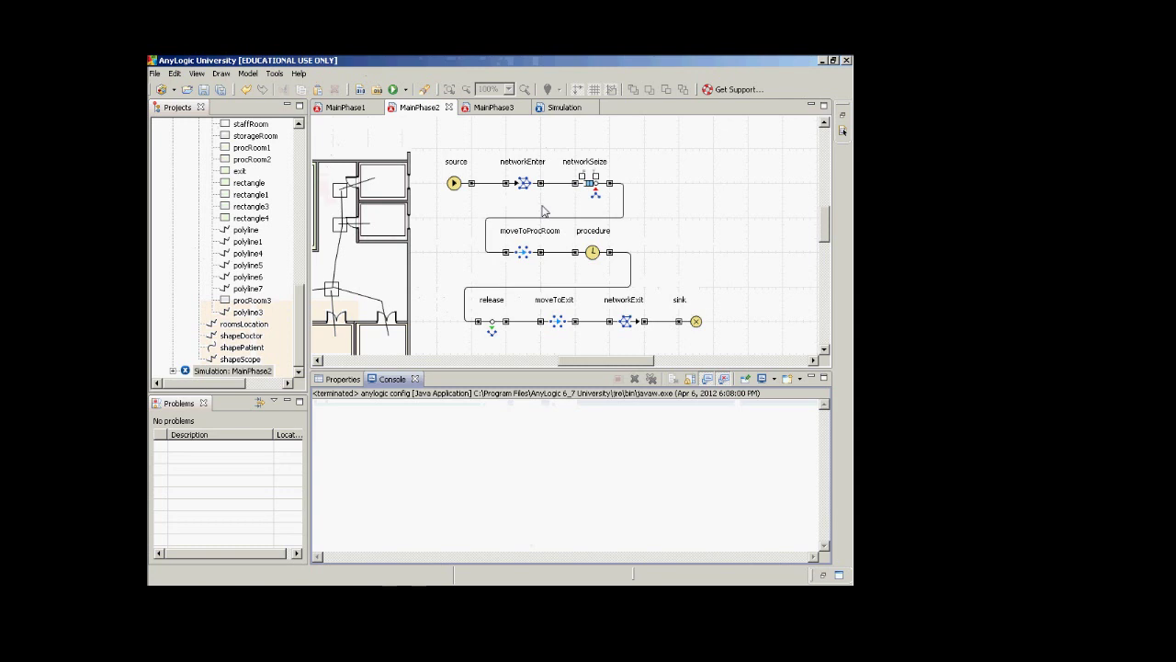
Set the arrival rate of the source block in MainPhase2 to 0.2
{"action": "left_click", "coordinate": [460, 187]}
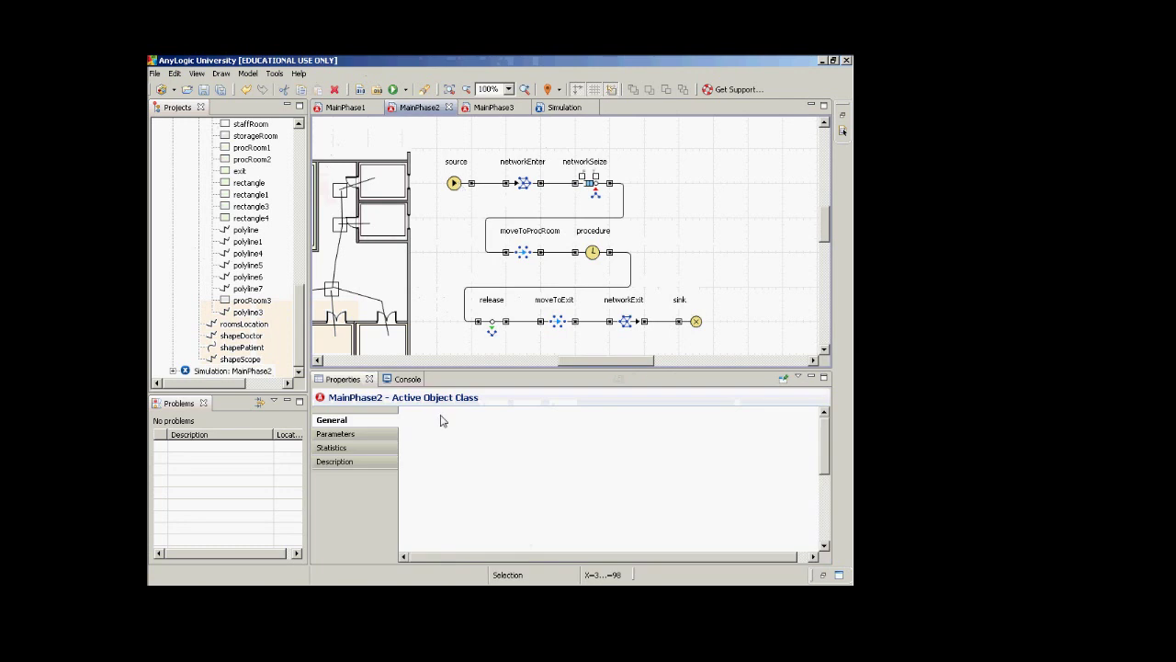
{"action": "left_click", "coordinate": [568, 513]}
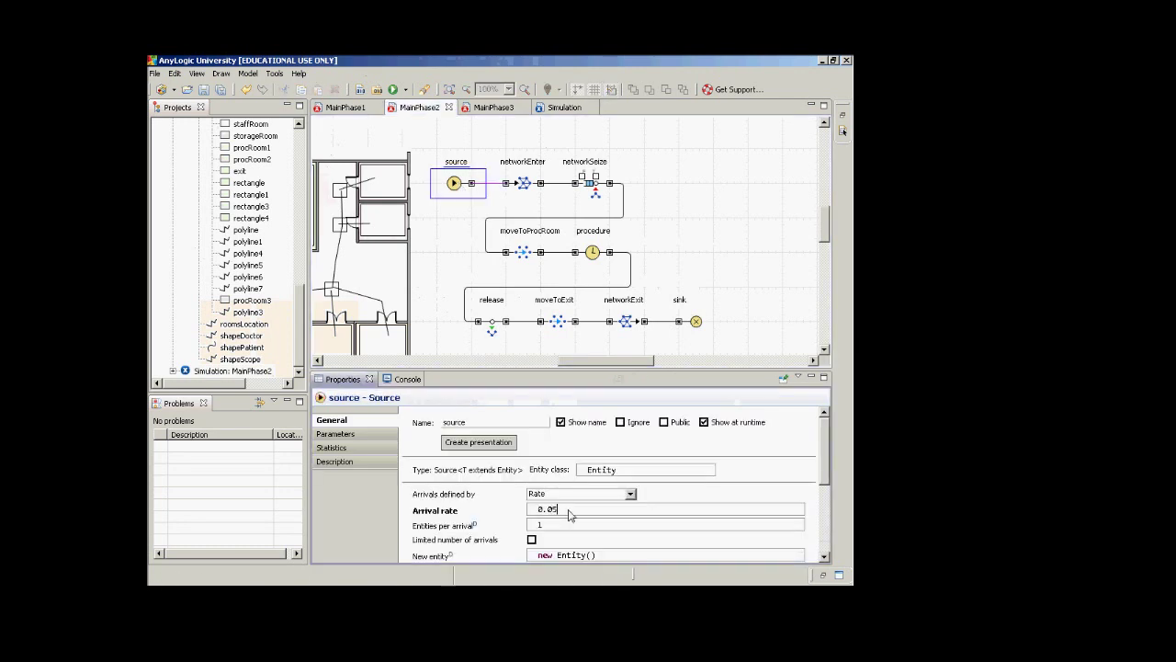
{"action": "key", "text": "BackSpace"}
{"action": "key", "text": "BackSpace"}
{"action": "type", "text": "2"}
Run the OphthalmologyDepartmentAnylogic6_22 simulation again with the changed arrival rate and switch to the Main view
{"action": "left_click", "coordinate": [405, 89]}
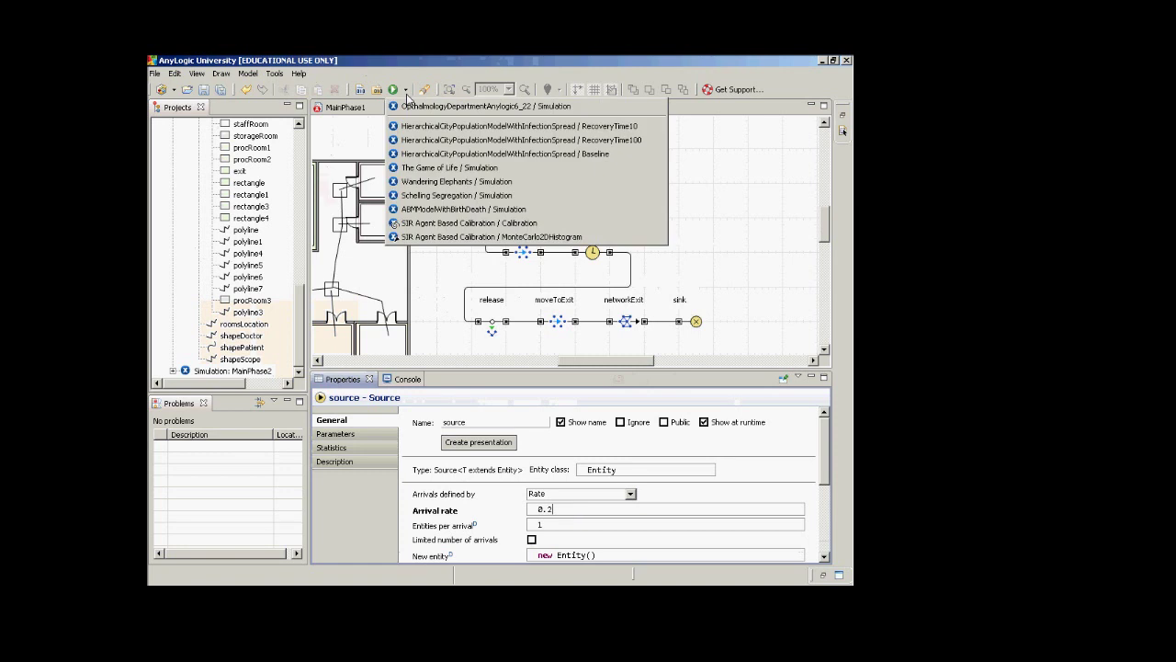
{"action": "left_click", "coordinate": [409, 106]}
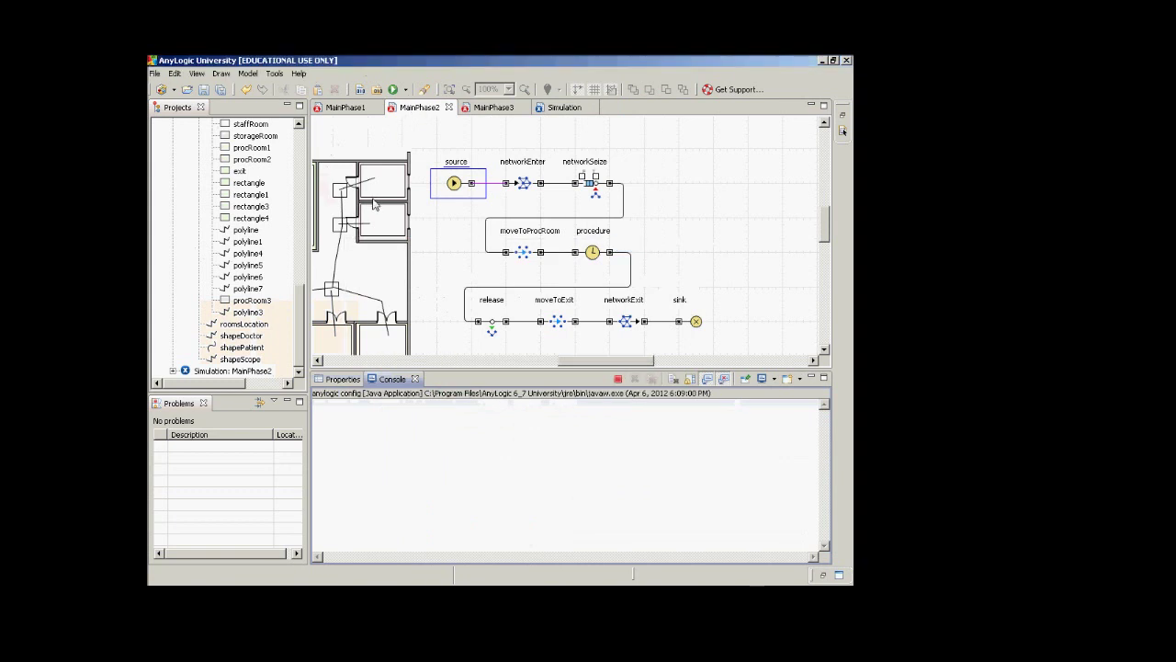
{"action": "left_click", "coordinate": [299, 192]}
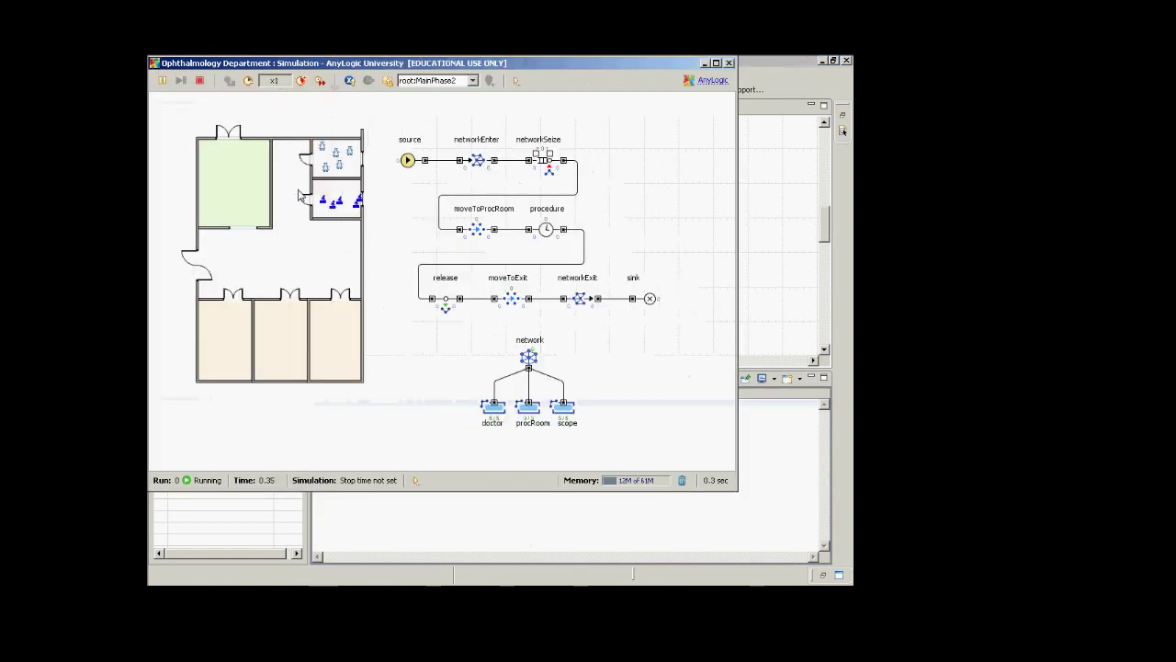
Speed up the simulation in stages to x500, watch the waiting hall fill, dismiss the error dialog, and close the simulation window
{"action": "left_click", "coordinate": [302, 80]}
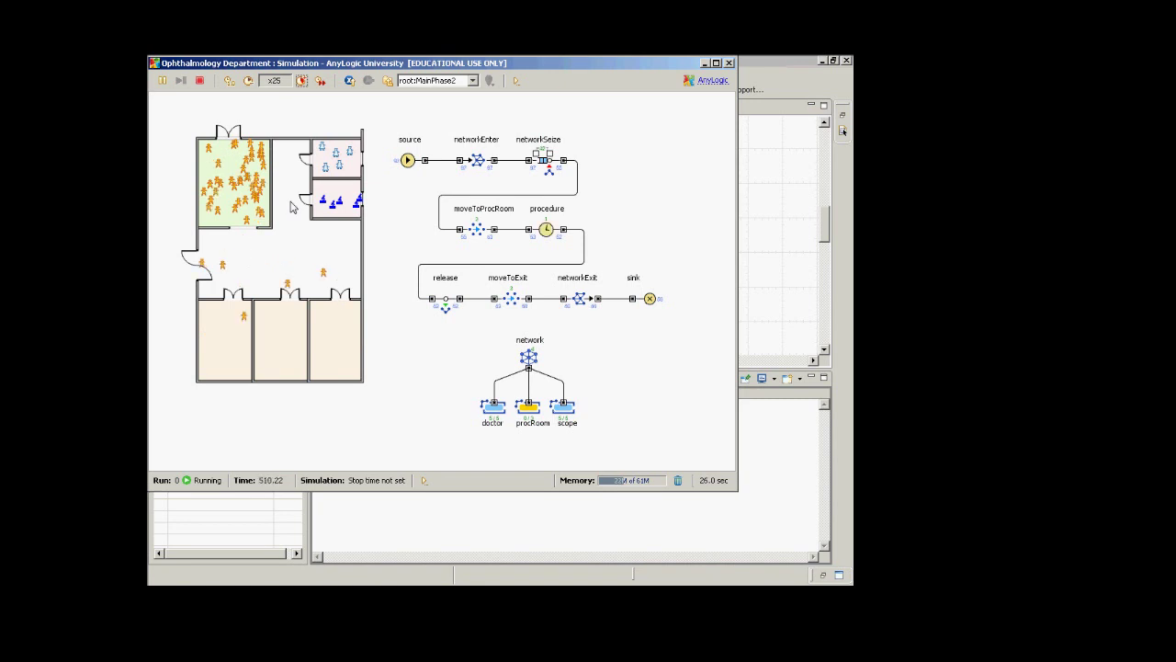
{"action": "left_click", "coordinate": [303, 81]}
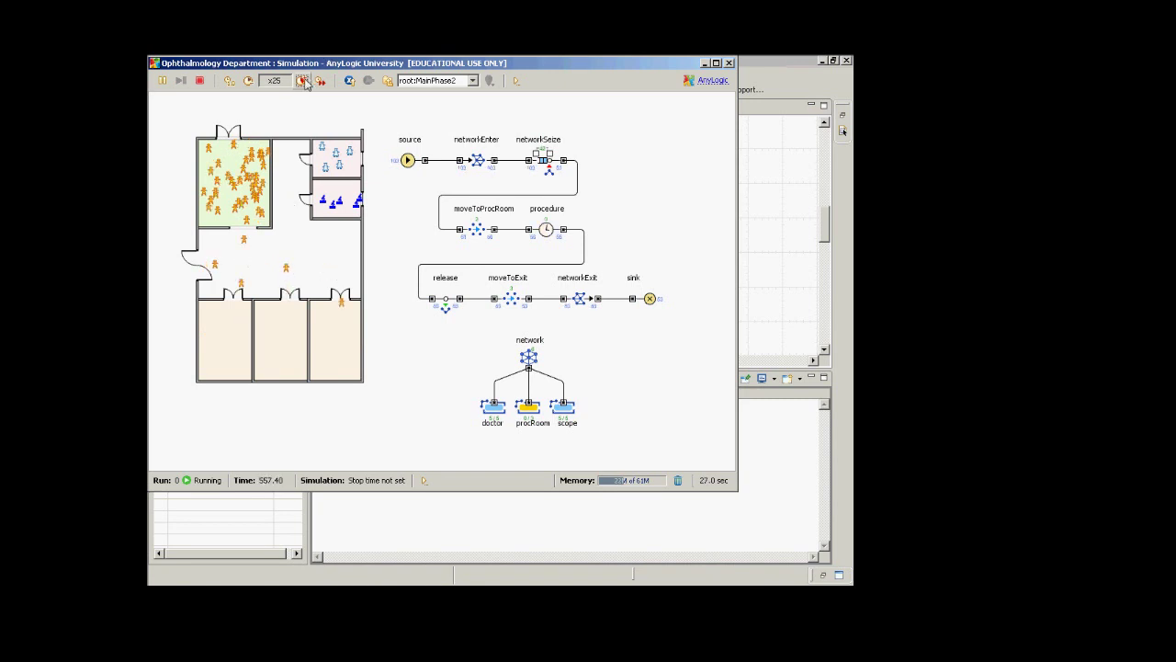
{"action": "left_click", "coordinate": [303, 81]}
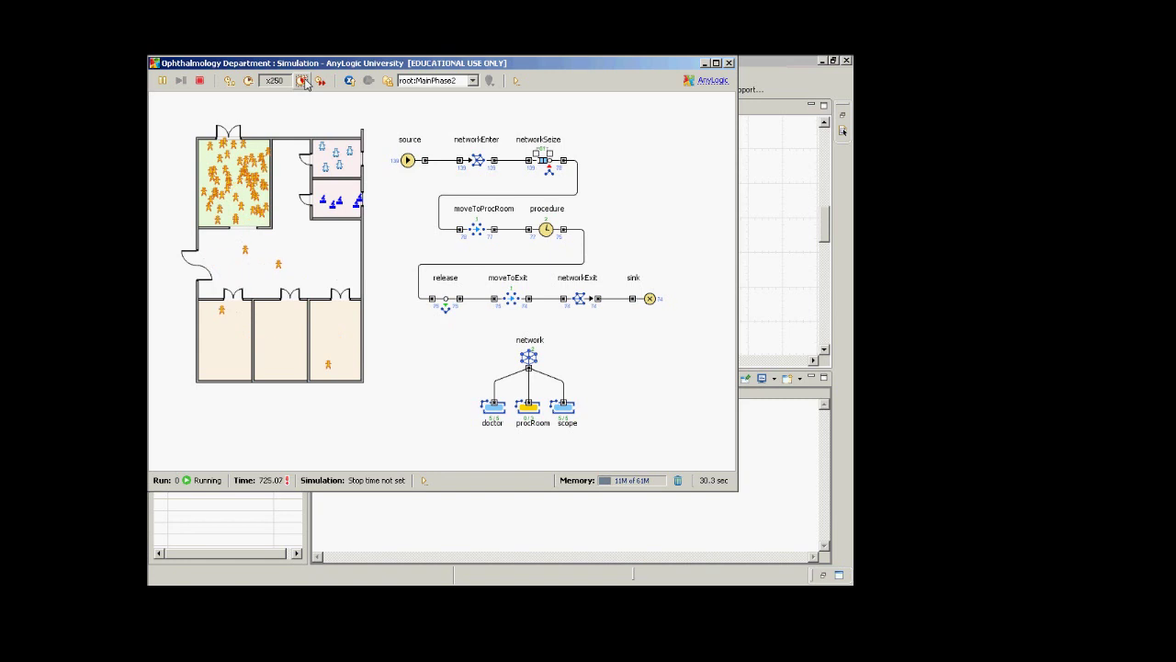
{"action": "left_click", "coordinate": [303, 80]}
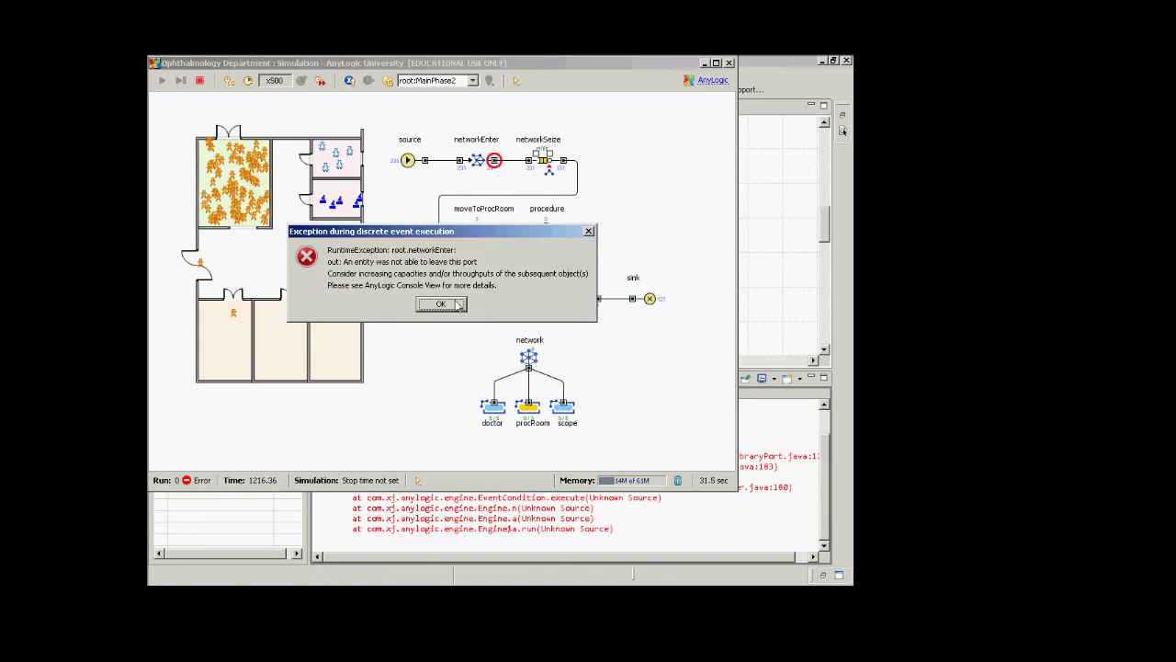
{"action": "left_click", "coordinate": [456, 306]}
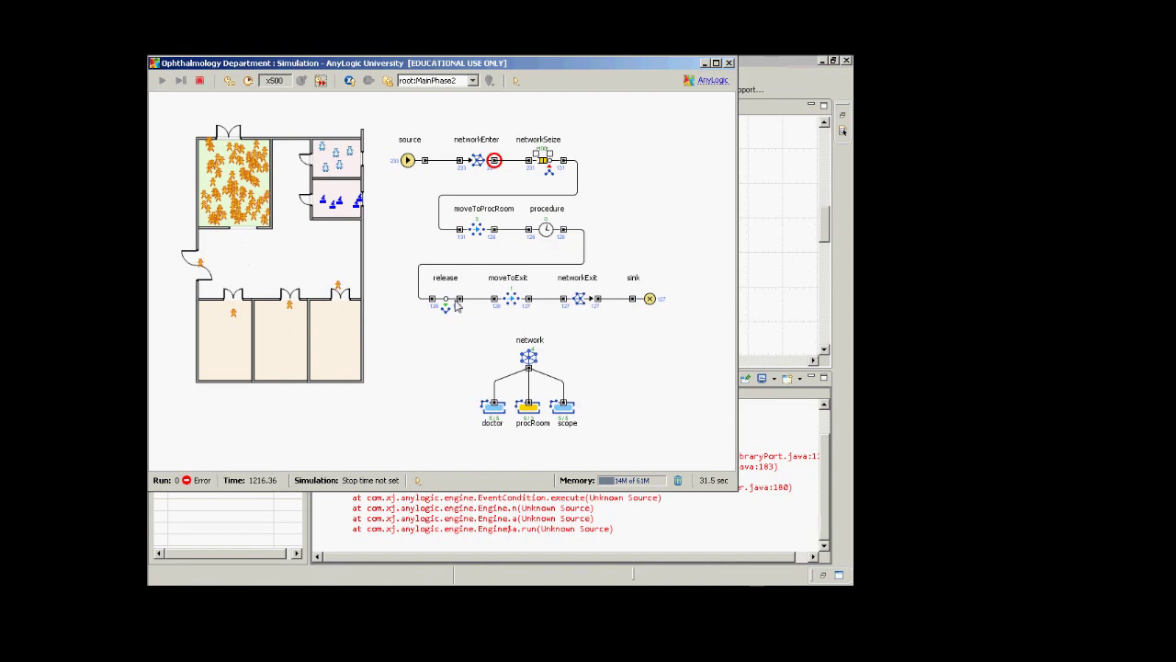
{"action": "left_click", "coordinate": [732, 65]}
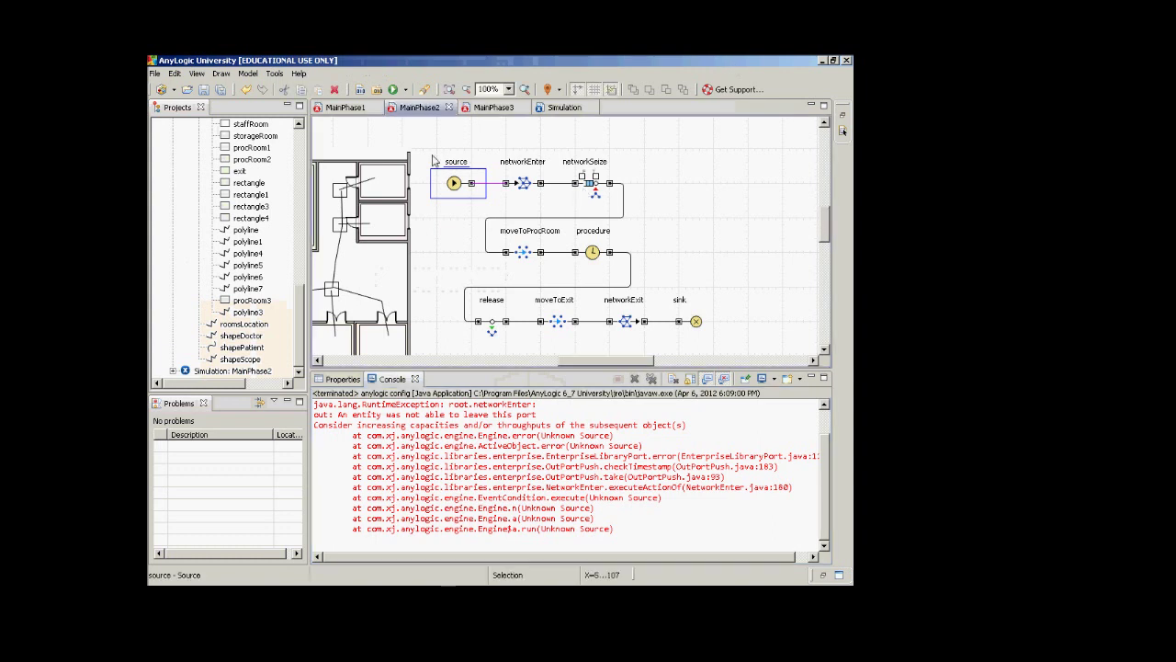
Examine the networkSeize block's queue capacity and its timeout, preemption, seized-resource and queue animation settings
{"action": "left_click", "coordinate": [404, 104]}
{"action": "left_click", "coordinate": [592, 183]}
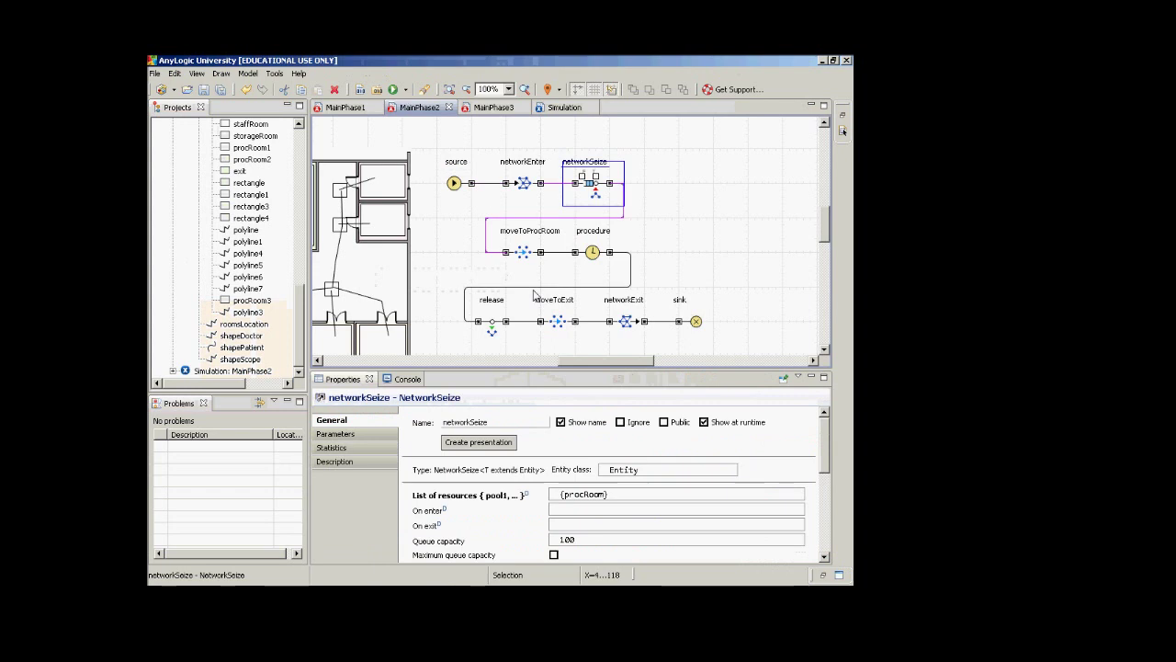
{"action": "double_click", "coordinate": [593, 540]}
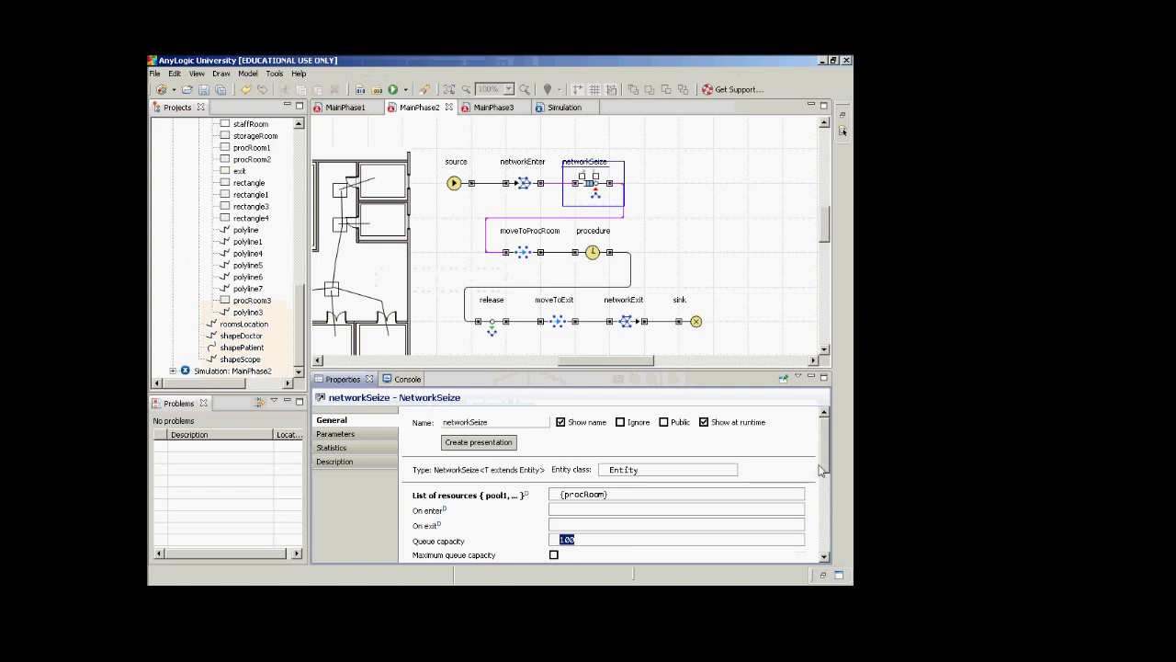
{"action": "left_click_drag", "start_coordinate": [820, 469], "coordinate": [825, 514]}
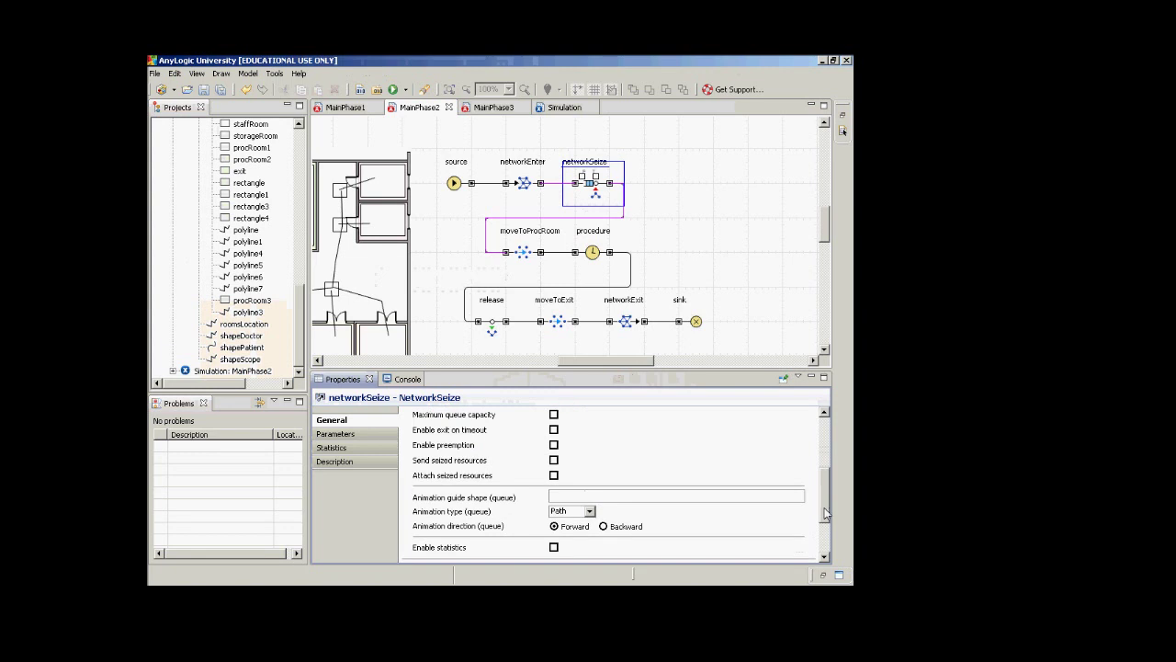
{"action": "left_click_drag", "start_coordinate": [825, 515], "coordinate": [825, 496]}
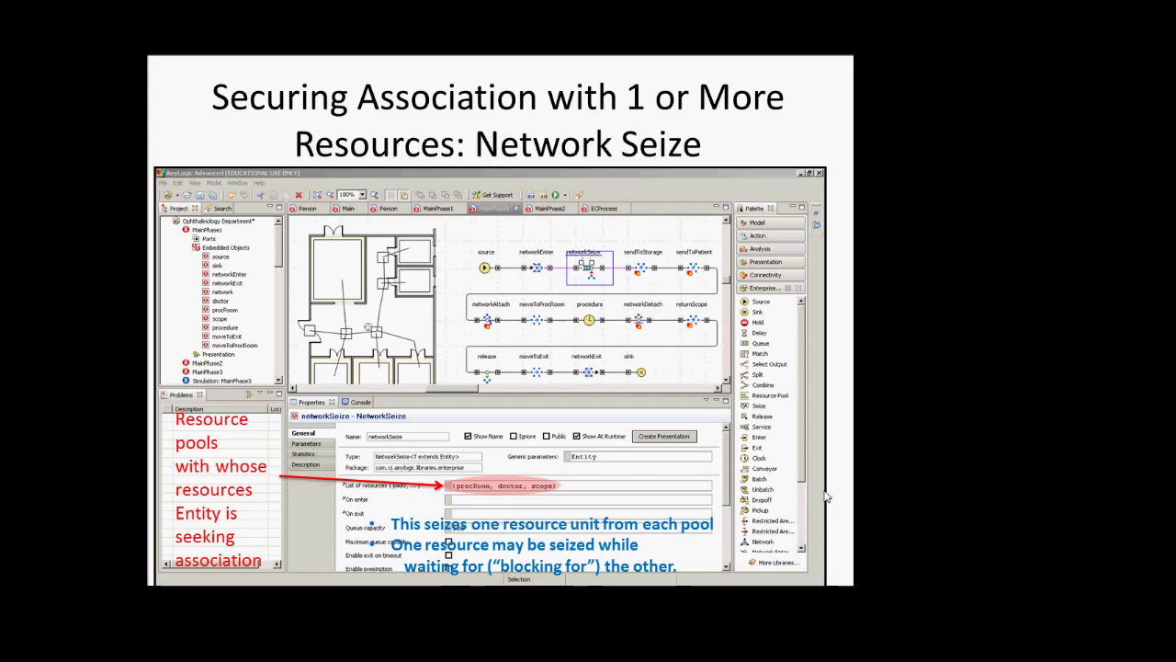
{"action": "left_click", "coordinate": [825, 496]}
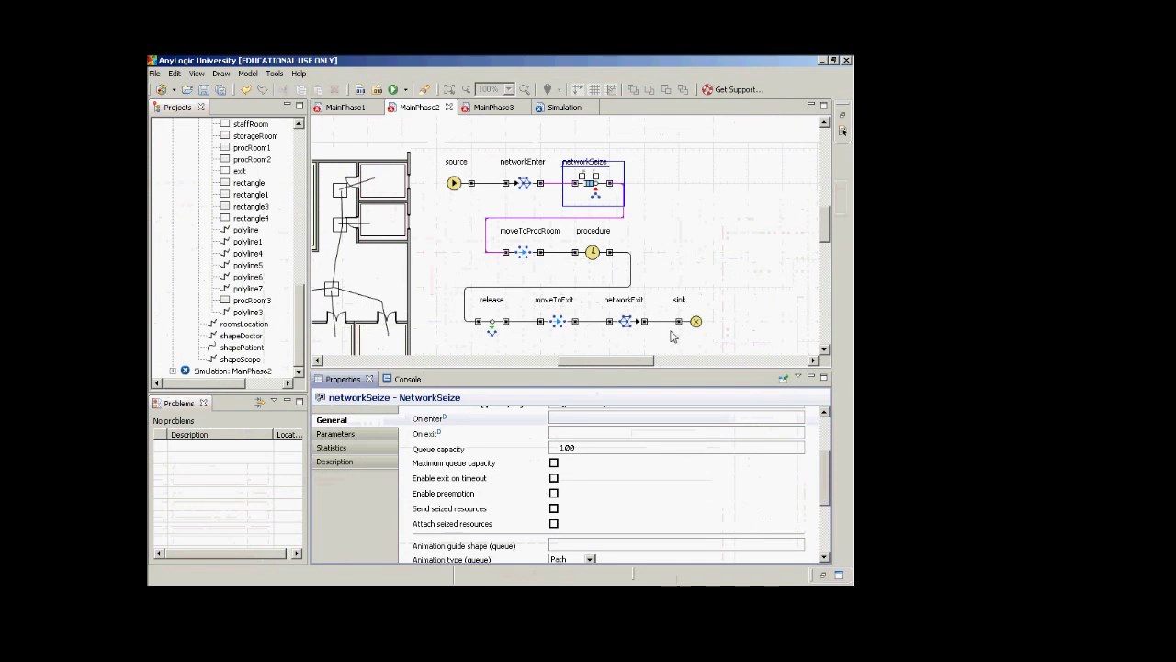
Examine the procRoom resource pool's resource type, capacity definition and home path settings
{"action": "left_click_drag", "start_coordinate": [819, 242], "coordinate": [814, 294]}
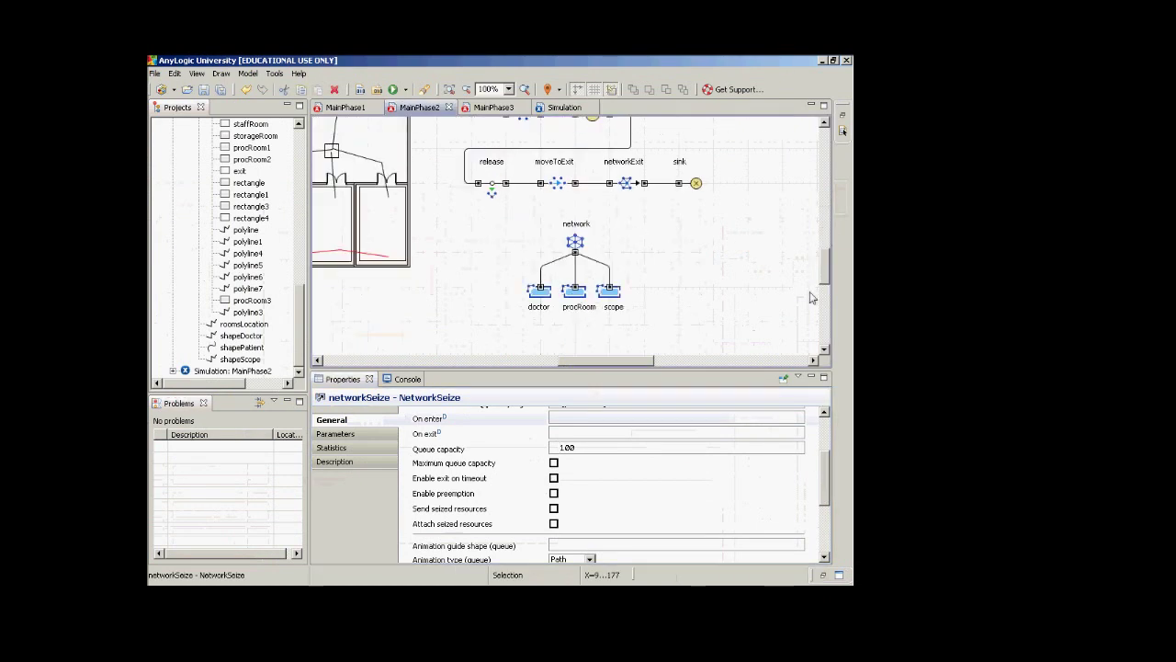
{"action": "left_click", "coordinate": [573, 304]}
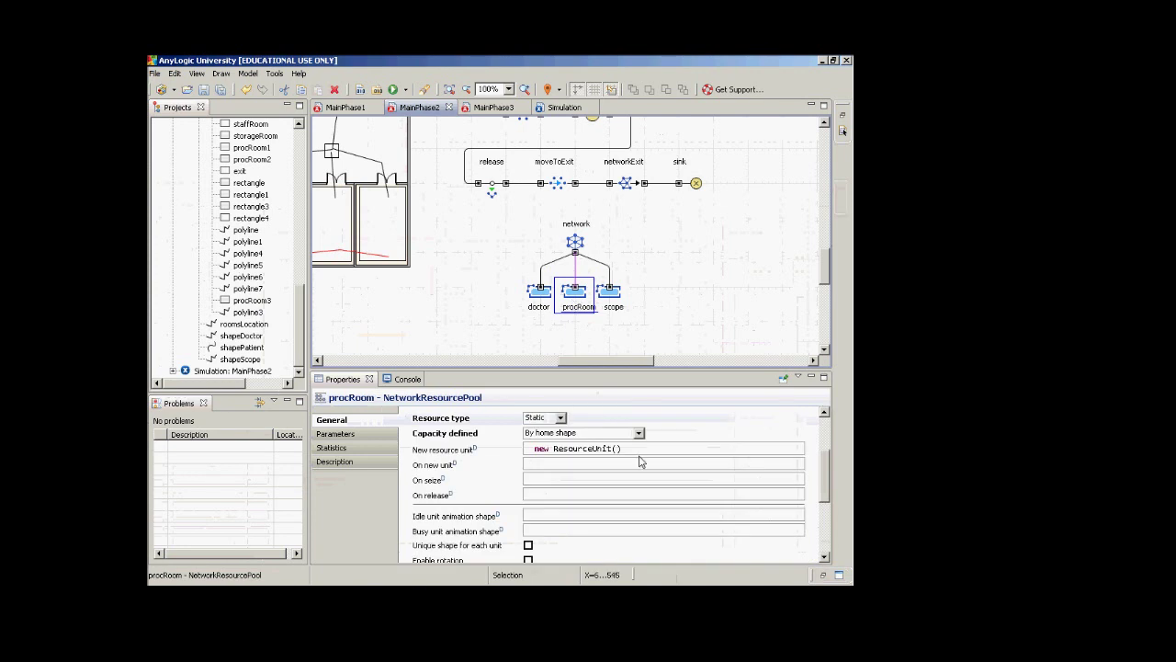
{"action": "mouse_move", "coordinate": [824, 469]}
{"action": "left_mouse_down"}
{"action": "mouse_move", "coordinate": [825, 508]}
{"action": "mouse_move", "coordinate": [825, 450]}
{"action": "mouse_move", "coordinate": [824, 491]}
{"action": "left_mouse_up"}
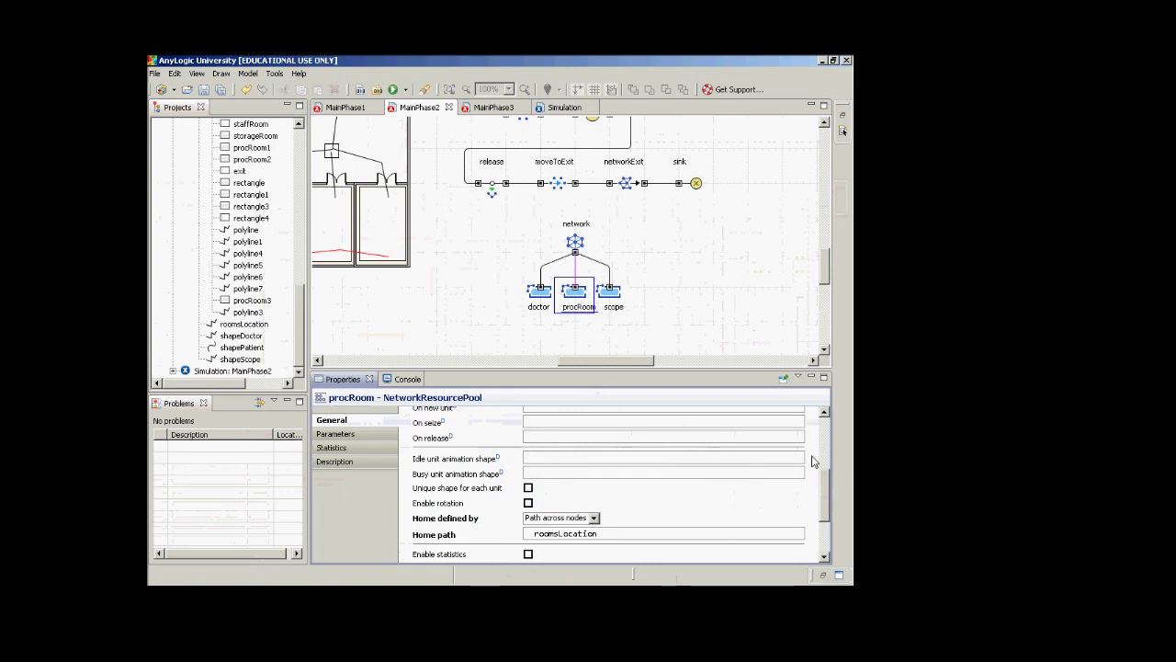
{"action": "scroll", "coordinate": [824, 463], "scroll_direction": "up", "scroll_amount": 3}
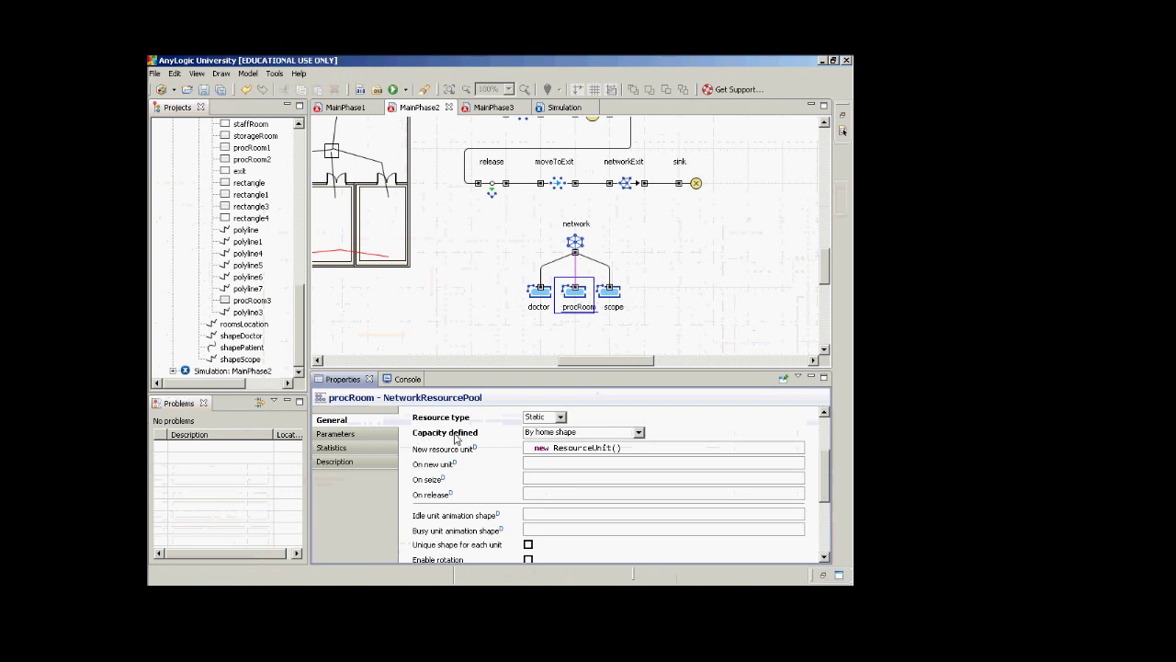
Review the procRoom pool's capacity definition options and inspect the roomsLocation polyline crossing the procedure rooms
{"action": "left_click", "coordinate": [561, 436]}
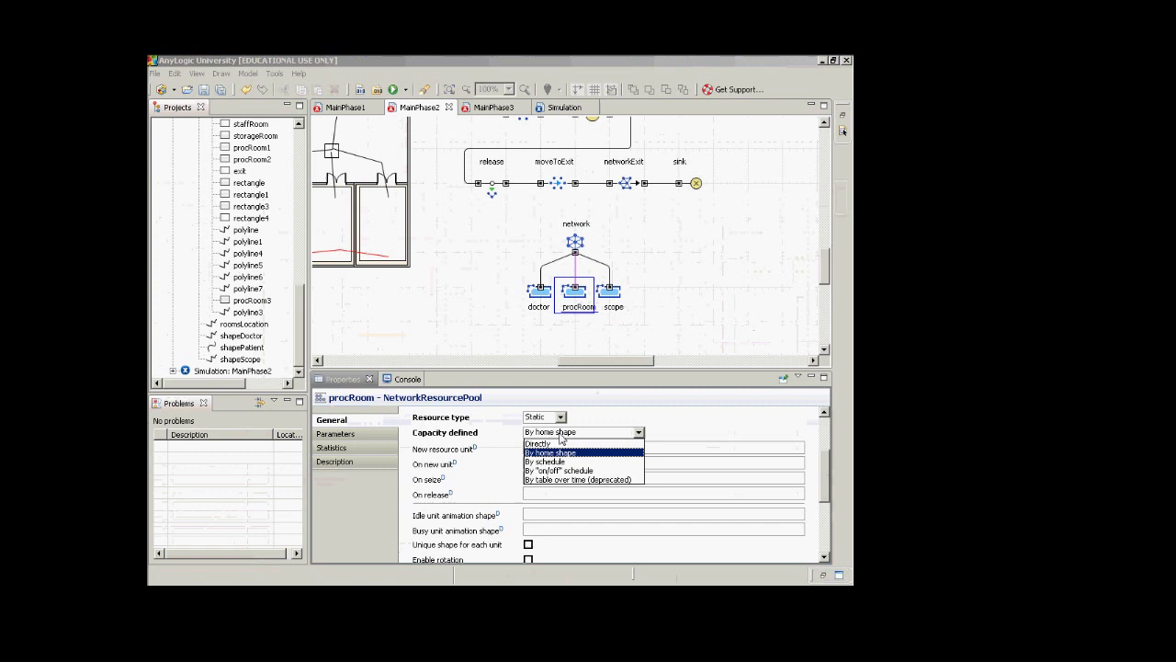
{"action": "left_click", "coordinate": [700, 417]}
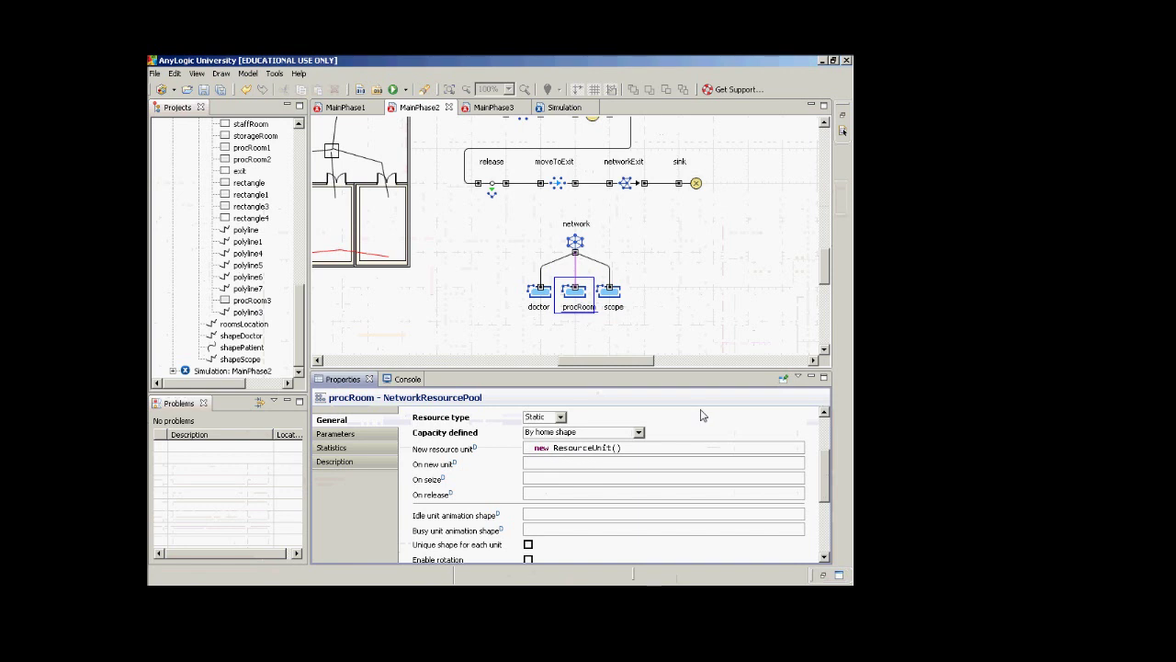
{"action": "left_click", "coordinate": [340, 254]}
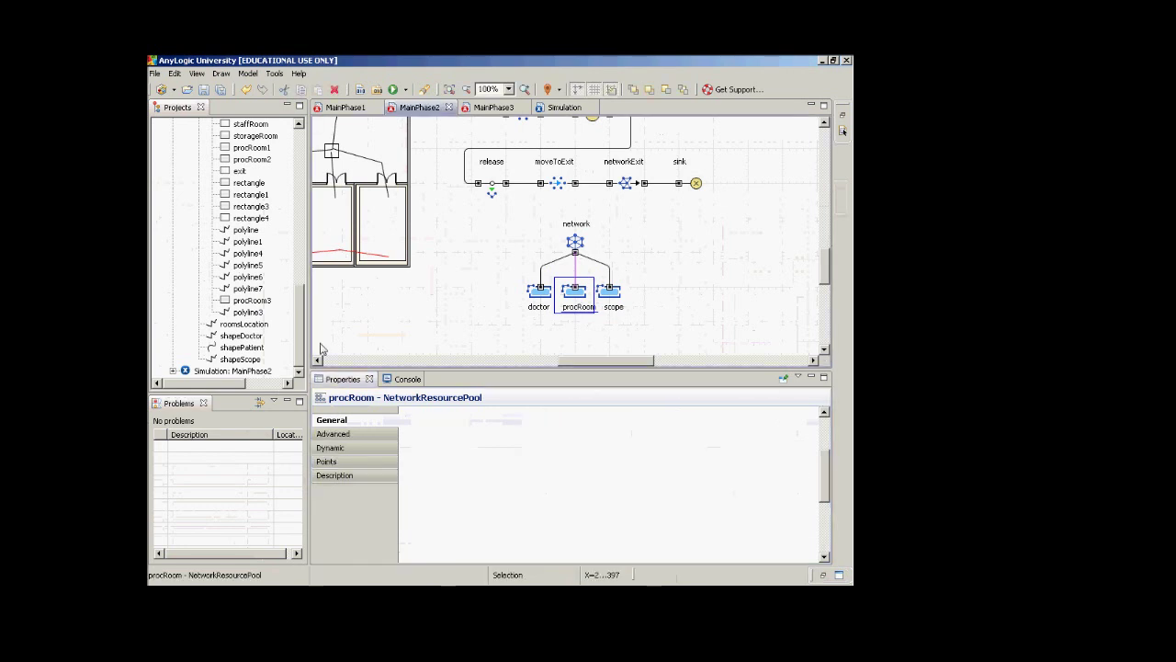
{"action": "left_click", "coordinate": [317, 359]}
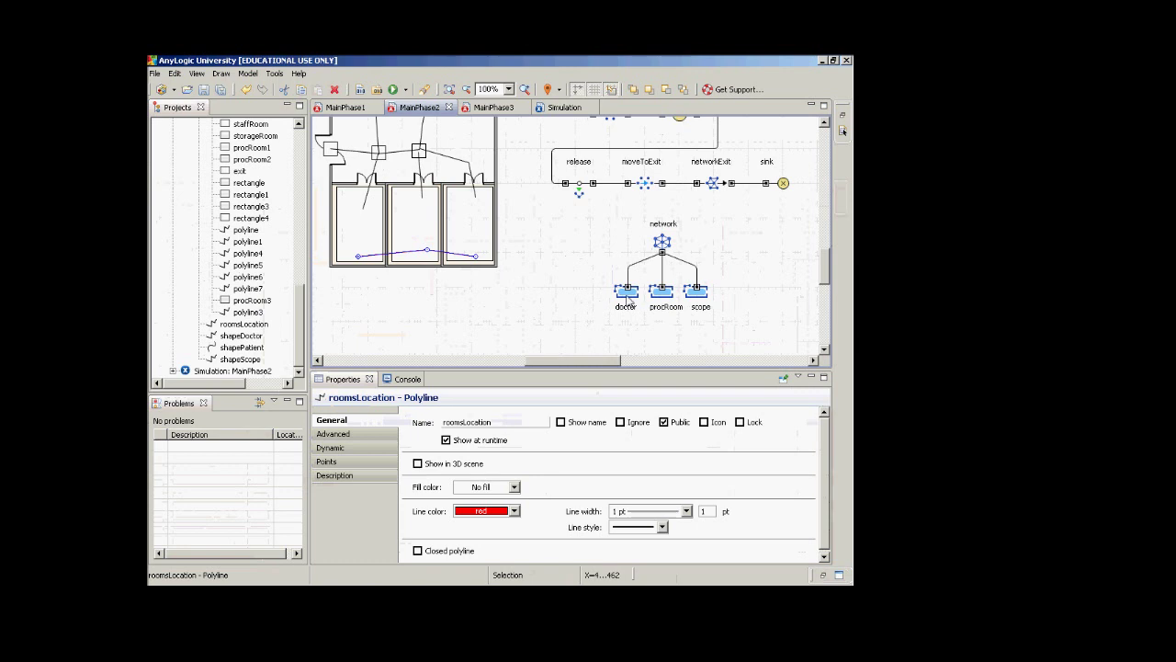
Examine how the procRoom pool's home is defined and which home path it uses
{"action": "left_click", "coordinate": [628, 300]}
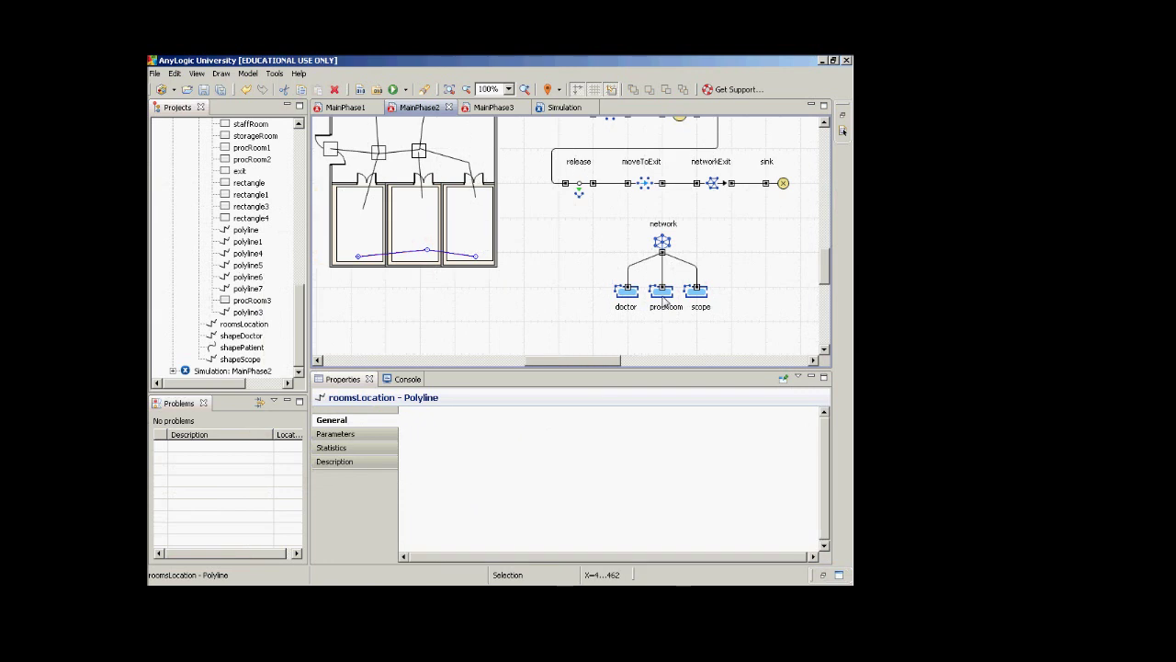
{"action": "left_click", "coordinate": [663, 296]}
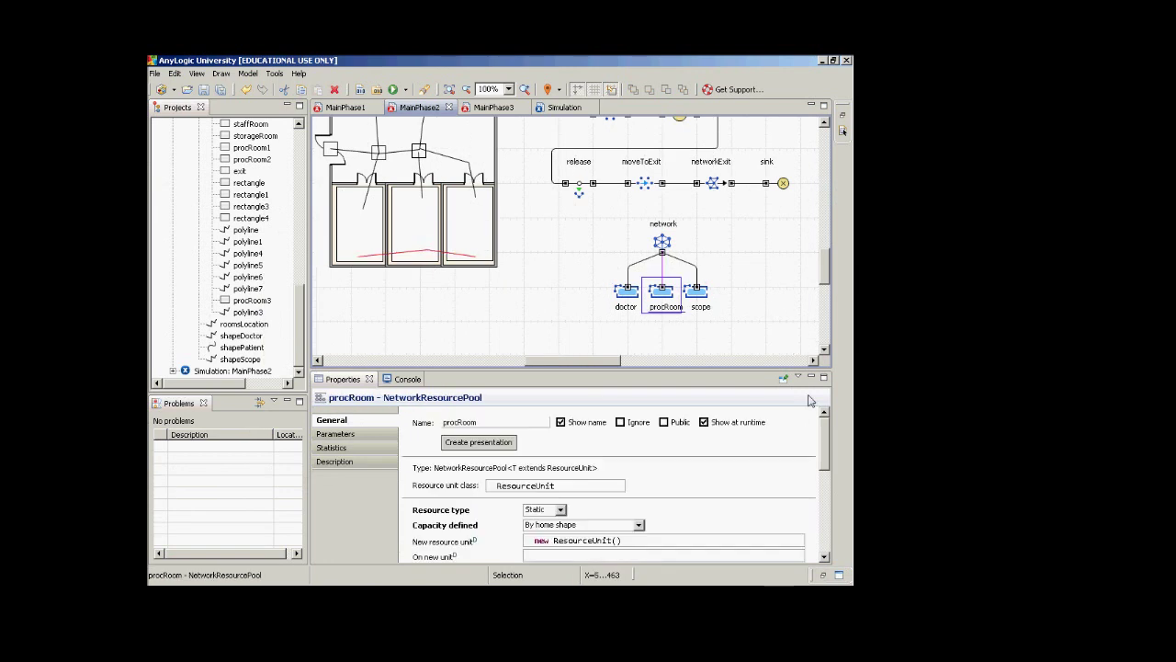
{"action": "scroll", "coordinate": [569, 487], "scroll_direction": "down", "scroll_amount": 6}
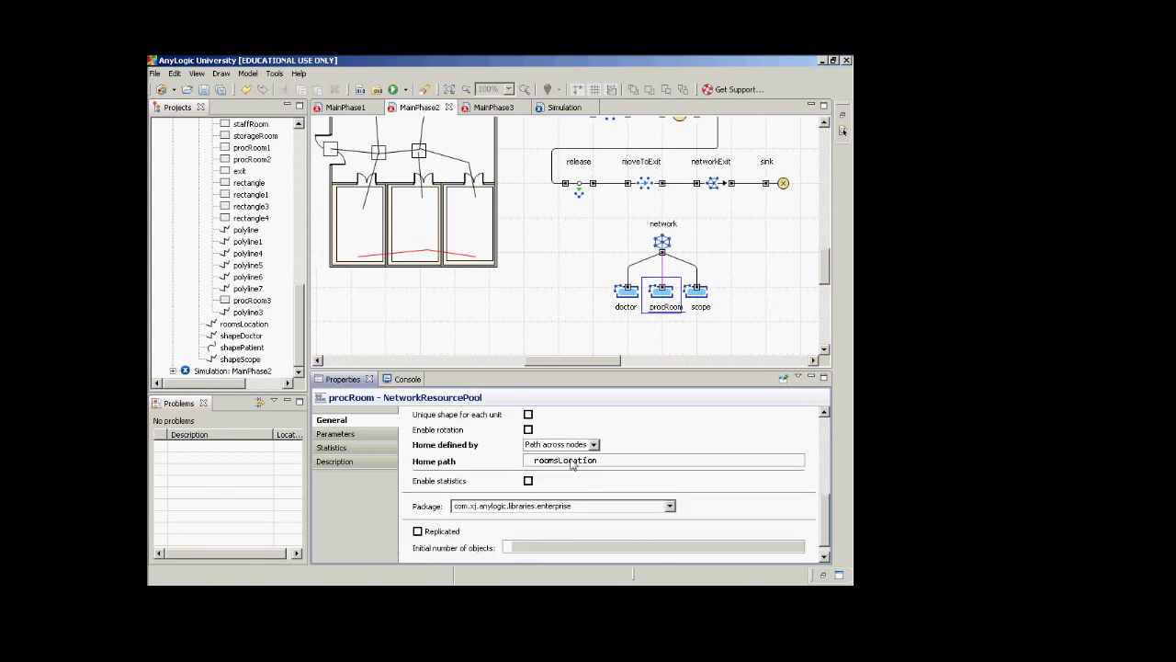
{"action": "left_click_drag", "start_coordinate": [599, 466], "coordinate": [536, 466]}
{"action": "scroll", "coordinate": [587, 481], "scroll_direction": "up", "scroll_amount": 7}
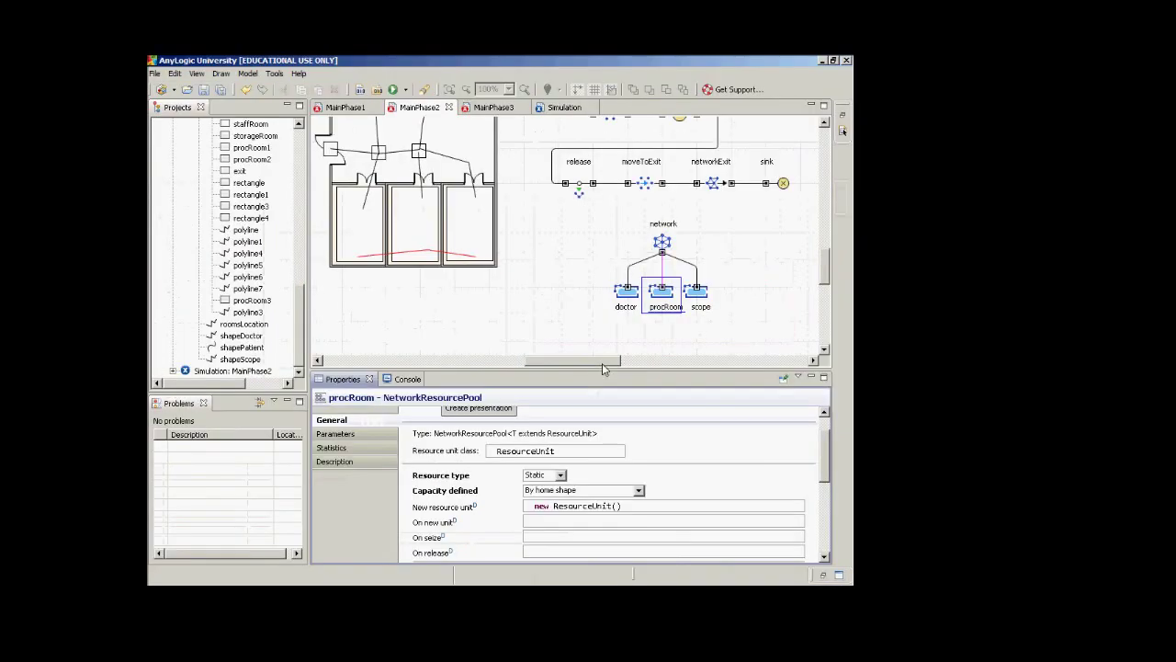
Examine the release block's settings for which resources are released and where moving resources go
{"action": "left_click", "coordinate": [588, 193]}
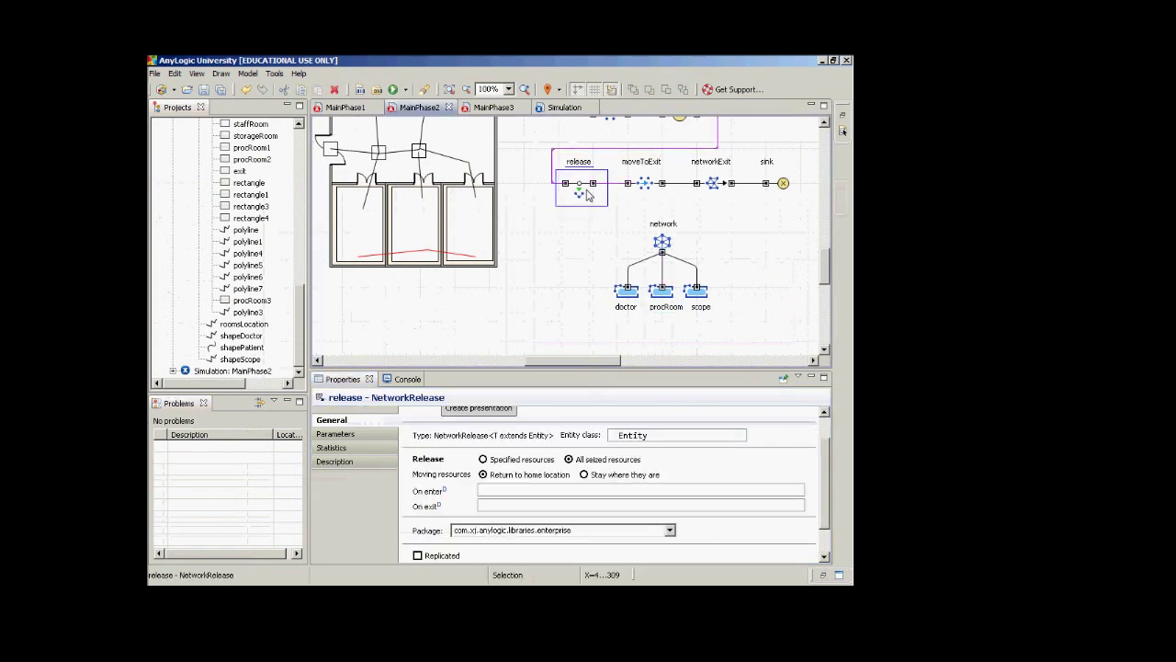
{"action": "left_click", "coordinate": [825, 492]}
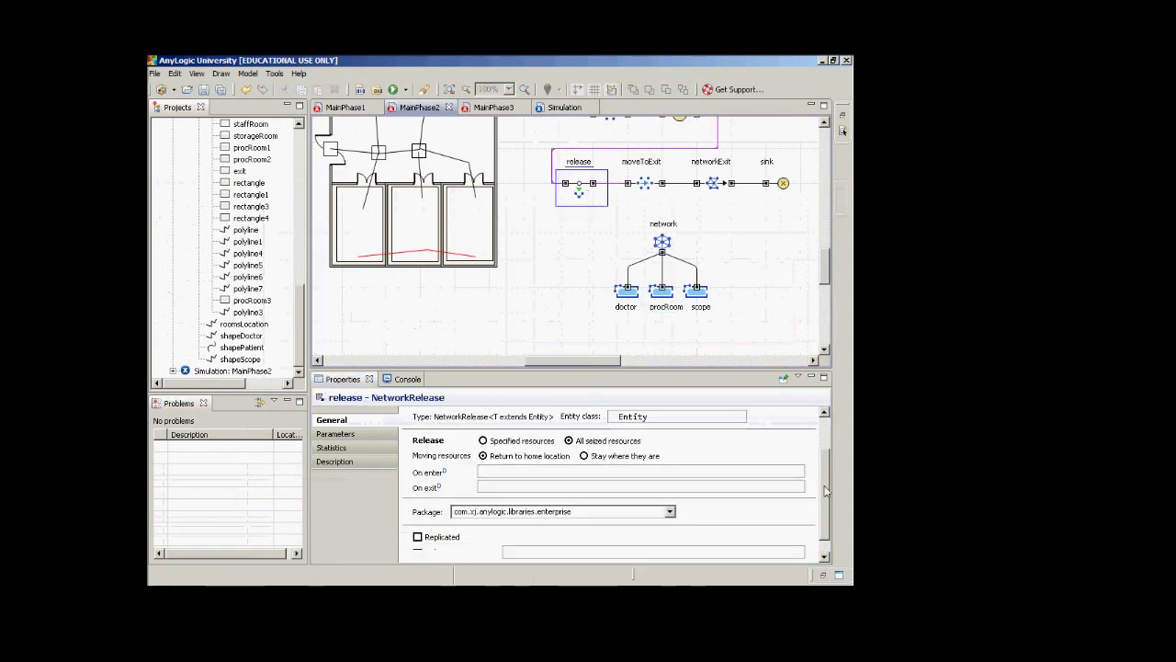
{"action": "left_click", "coordinate": [825, 491]}
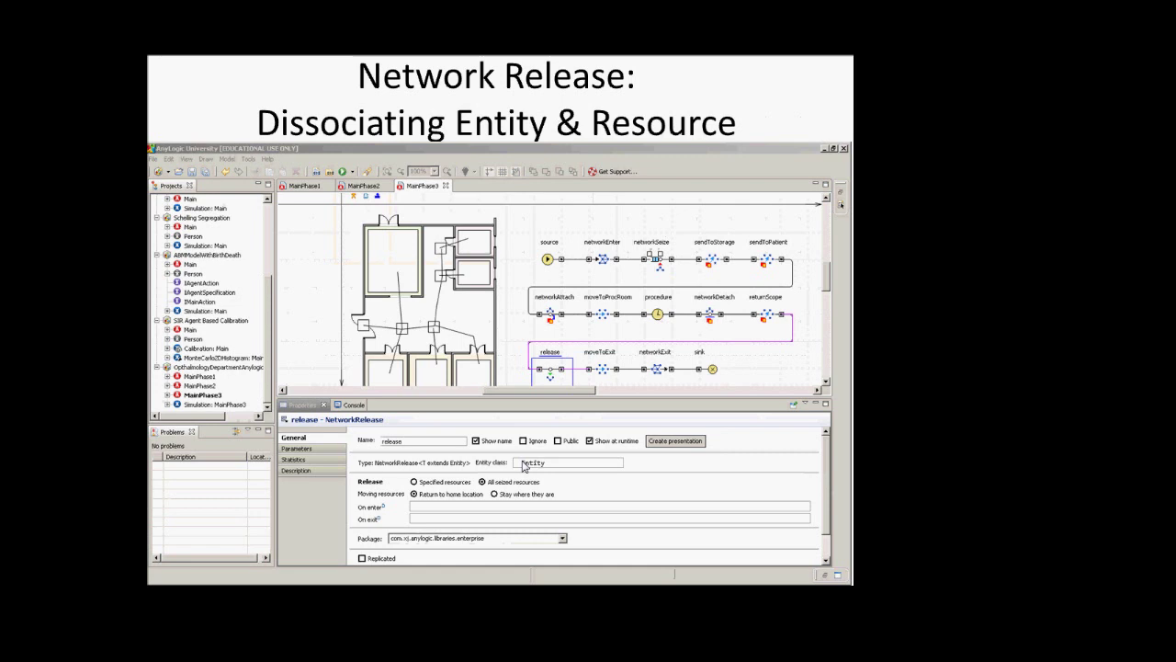
Switch to the presentation slides and advance to the Network Send To slide
{"action": "key", "text": "alt+Tab"}
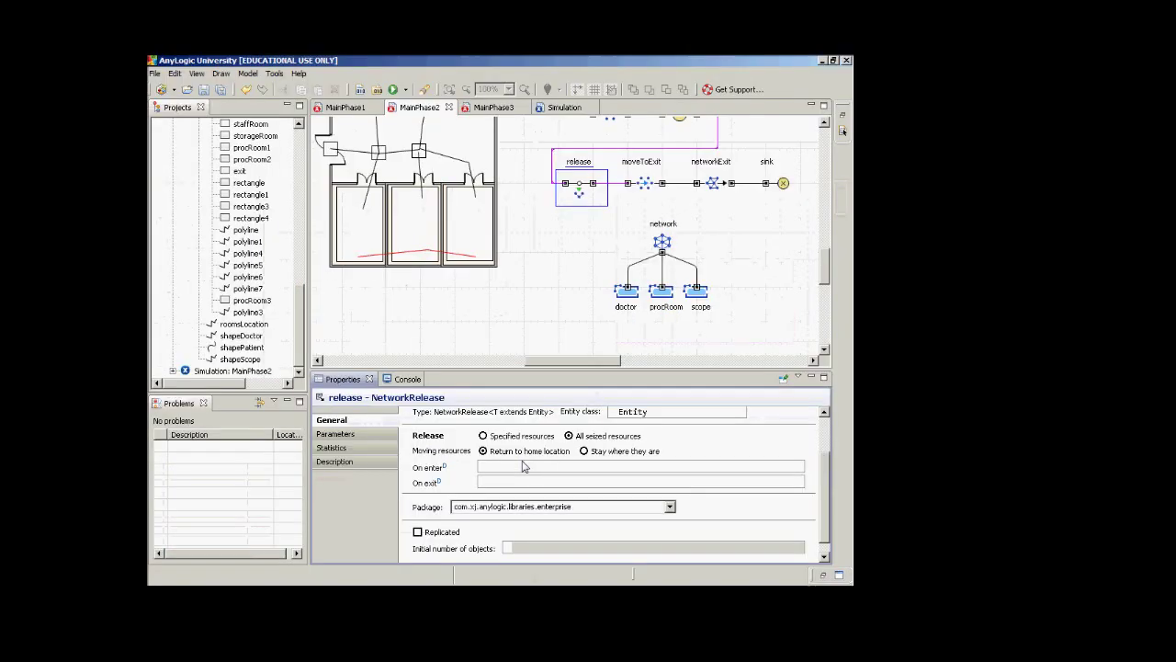
{"action": "key", "text": "alt+Tab"}
{"action": "key", "text": "Right"}
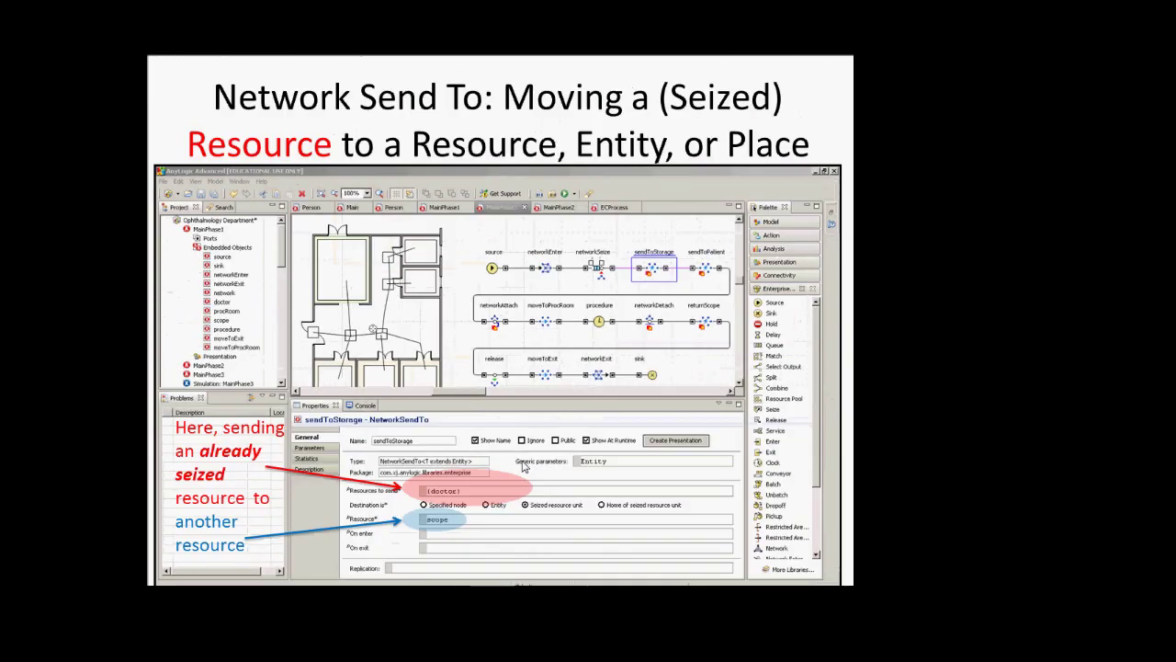
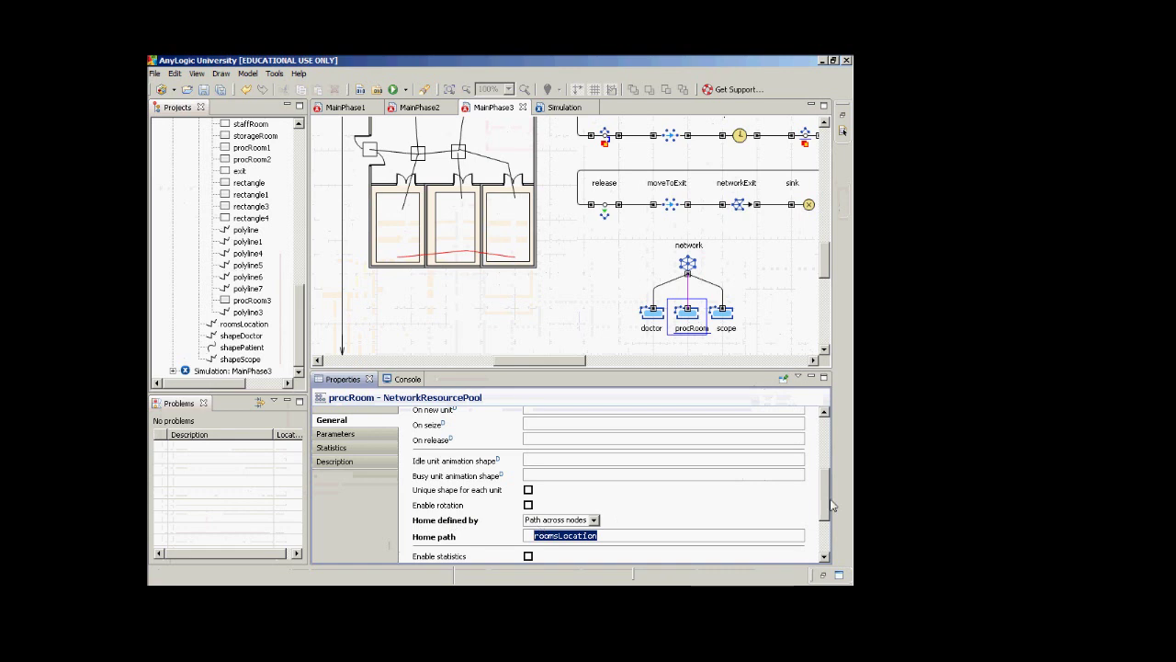
Examine procRoom's capacity and home path settings in MainPhase3, together with the procedure room rectangles and the roomsLocation polyline
{"action": "left_click_drag", "start_coordinate": [833, 505], "coordinate": [828, 471]}
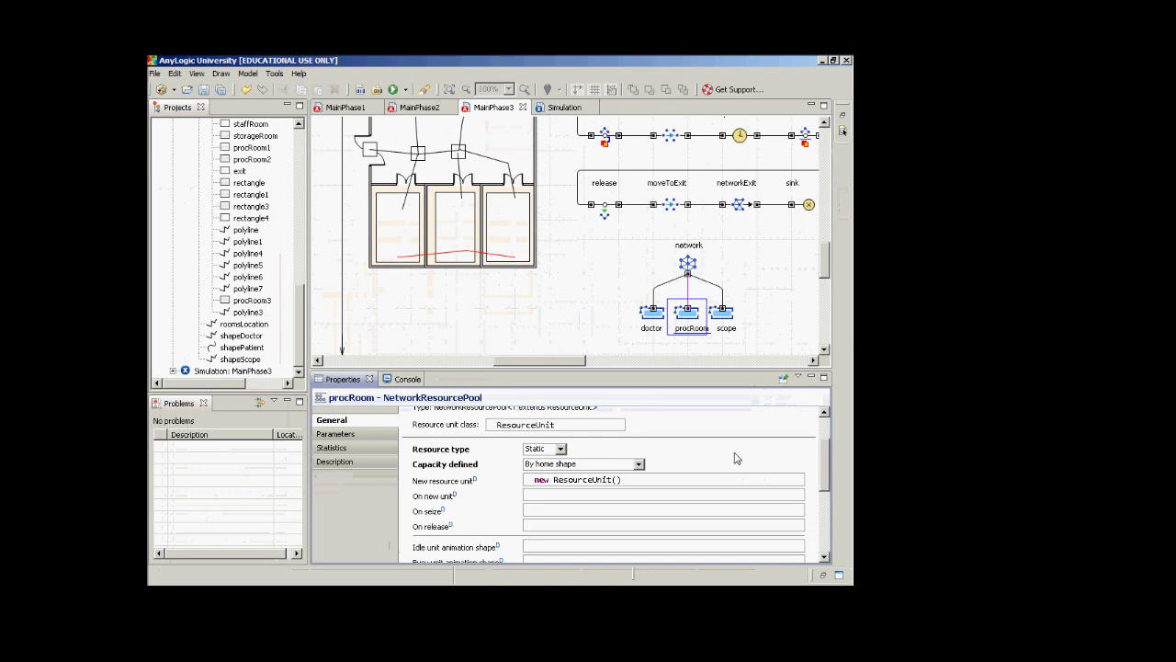
{"action": "mouse_move", "coordinate": [826, 466]}
{"action": "left_mouse_down"}
{"action": "mouse_move", "coordinate": [825, 521]}
{"action": "mouse_move", "coordinate": [825, 462]}
{"action": "left_mouse_up"}
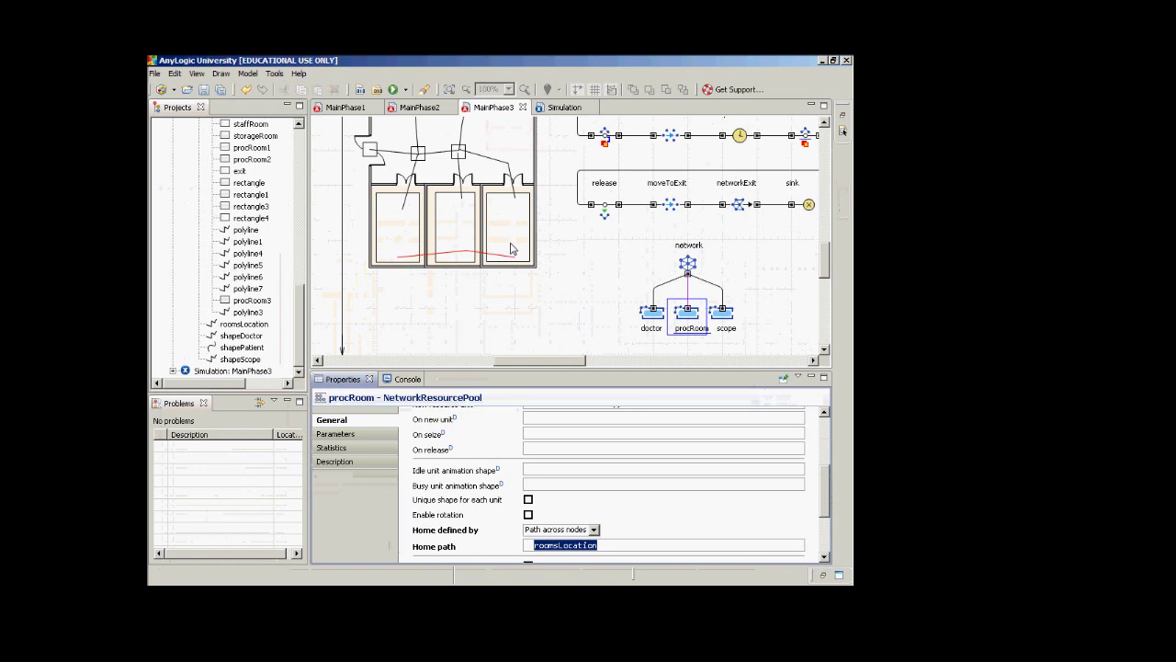
{"action": "left_click", "coordinate": [400, 238]}
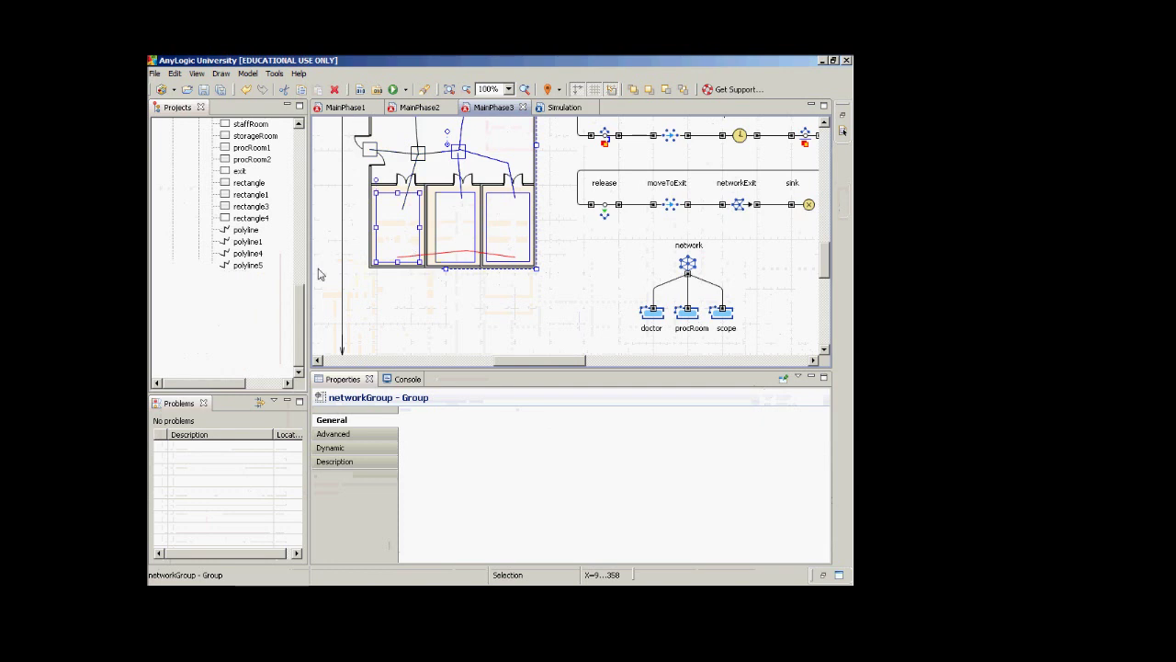
{"action": "left_click", "coordinate": [415, 253]}
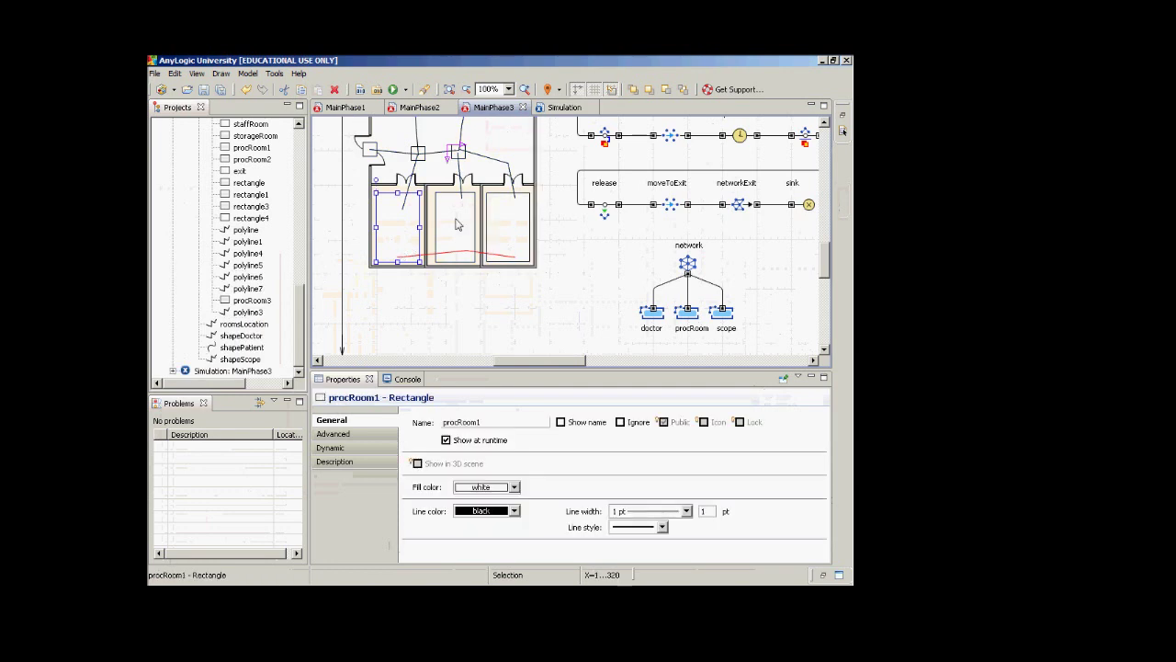
{"action": "left_click", "coordinate": [456, 225]}
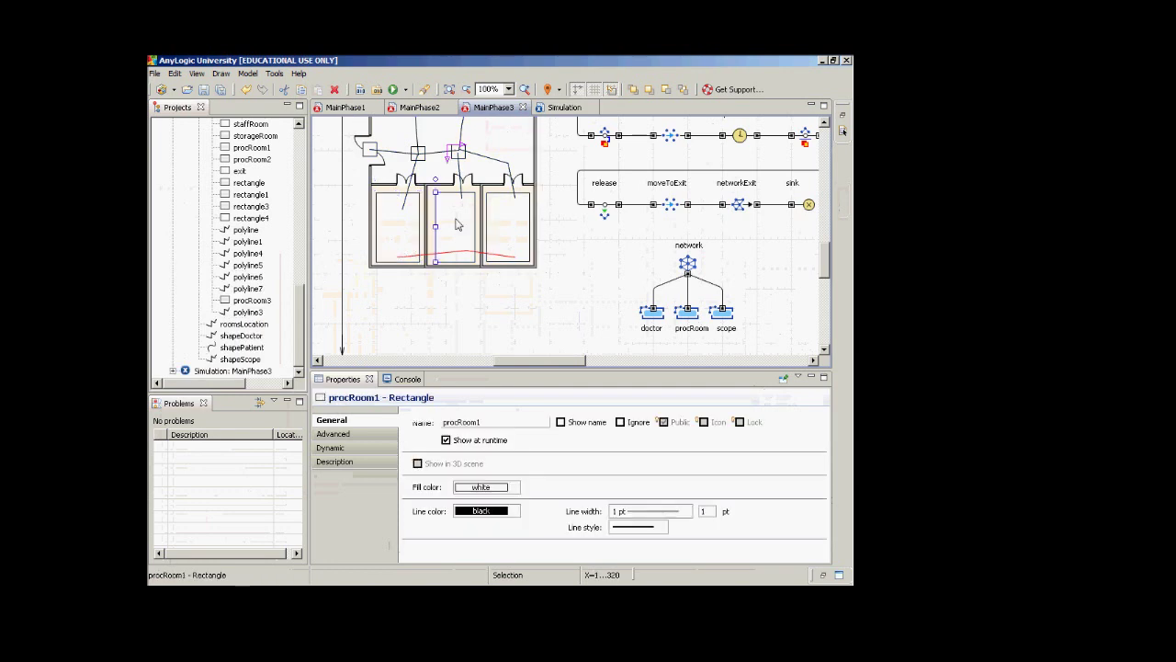
{"action": "left_click", "coordinate": [457, 225]}
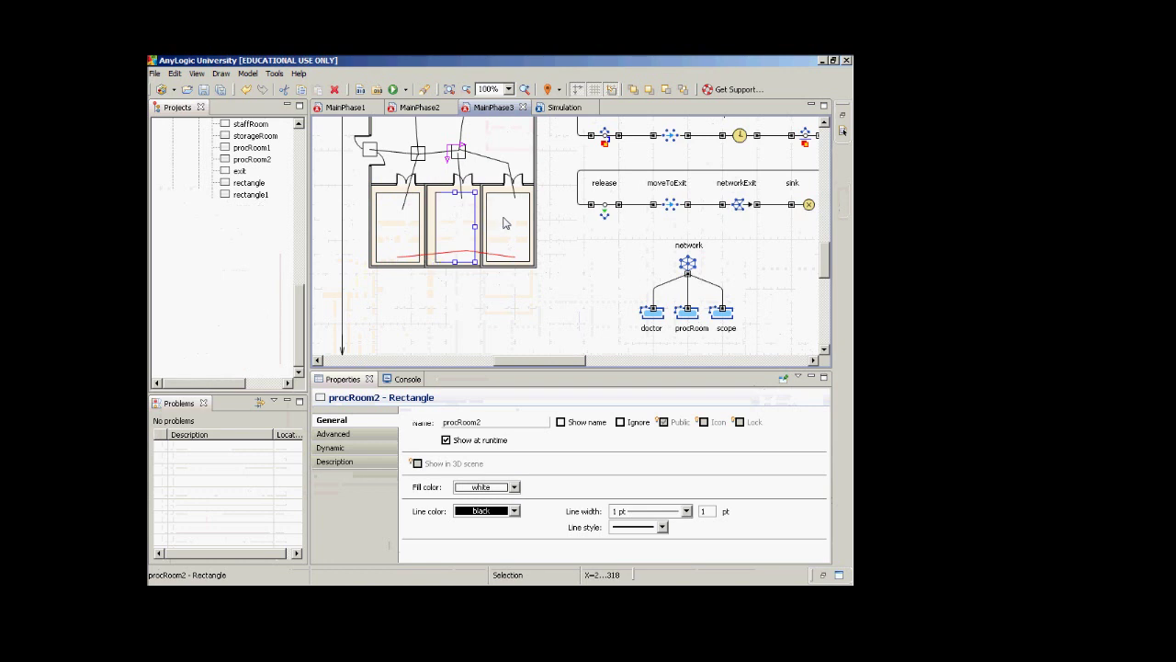
{"action": "left_click", "coordinate": [504, 224]}
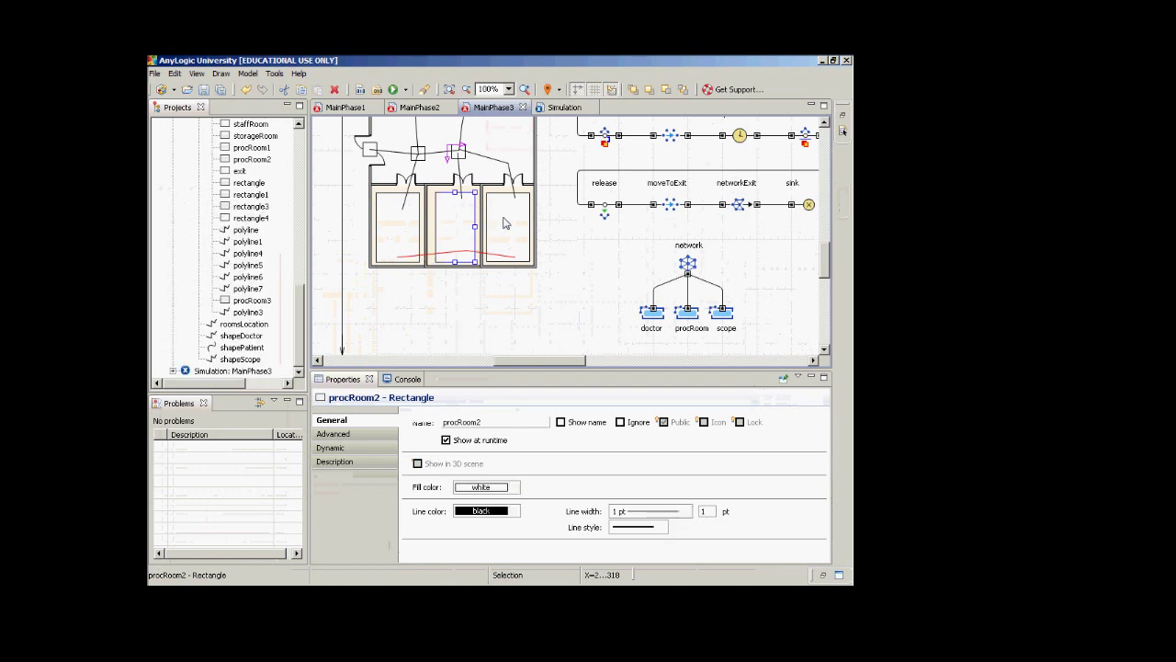
{"action": "left_click", "coordinate": [467, 257]}
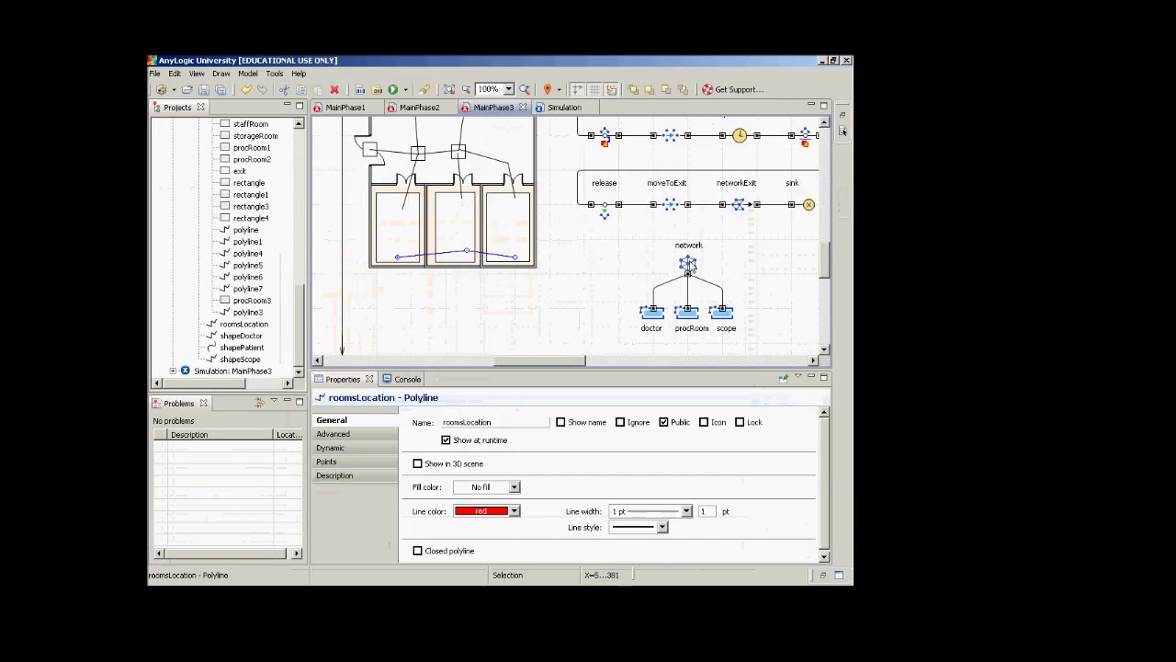
Examine the network object's group of network shapes, item drawing position and priority settings
{"action": "left_click", "coordinate": [689, 267]}
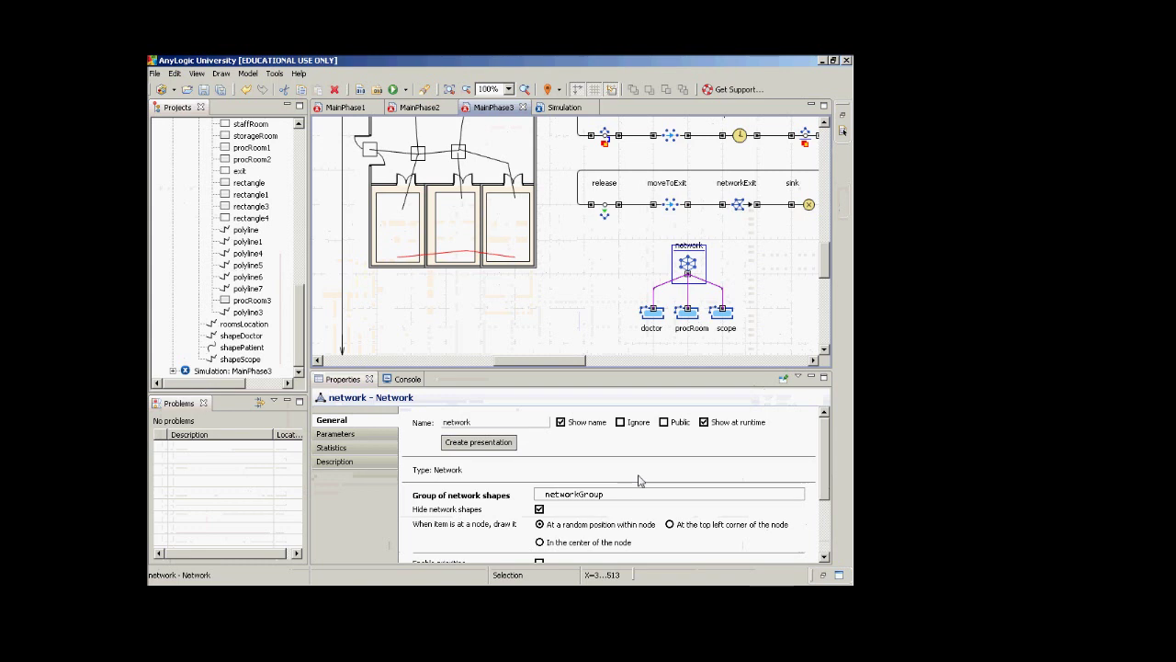
{"action": "left_click_drag", "start_coordinate": [639, 496], "coordinate": [524, 499]}
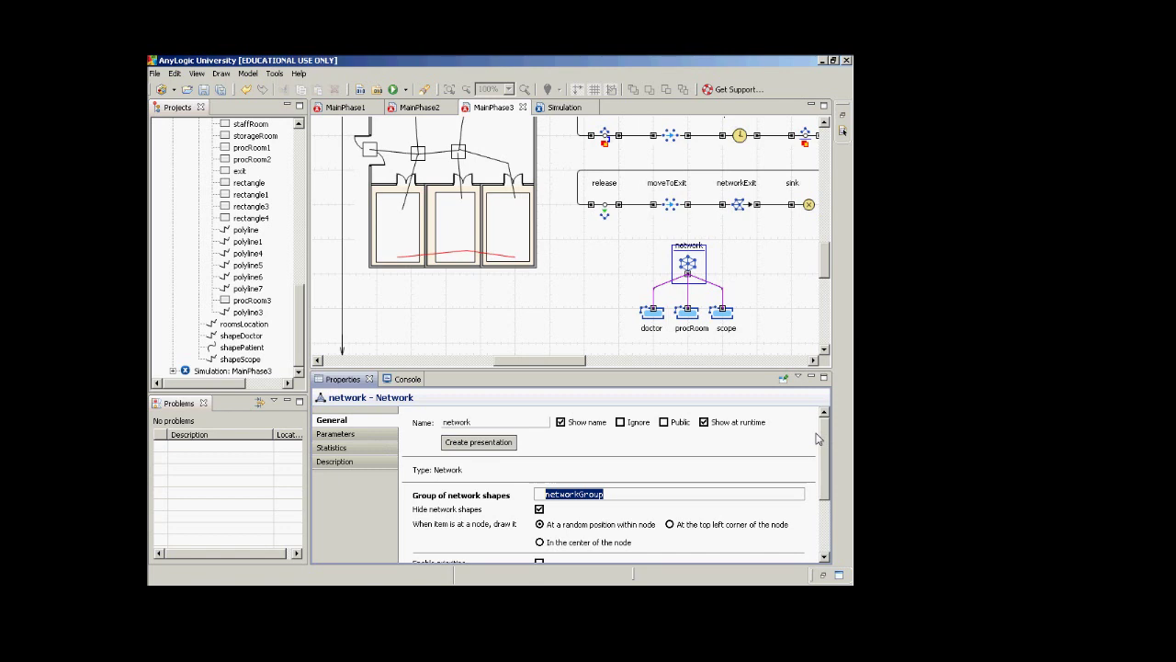
{"action": "left_click_drag", "start_coordinate": [824, 441], "coordinate": [826, 473]}
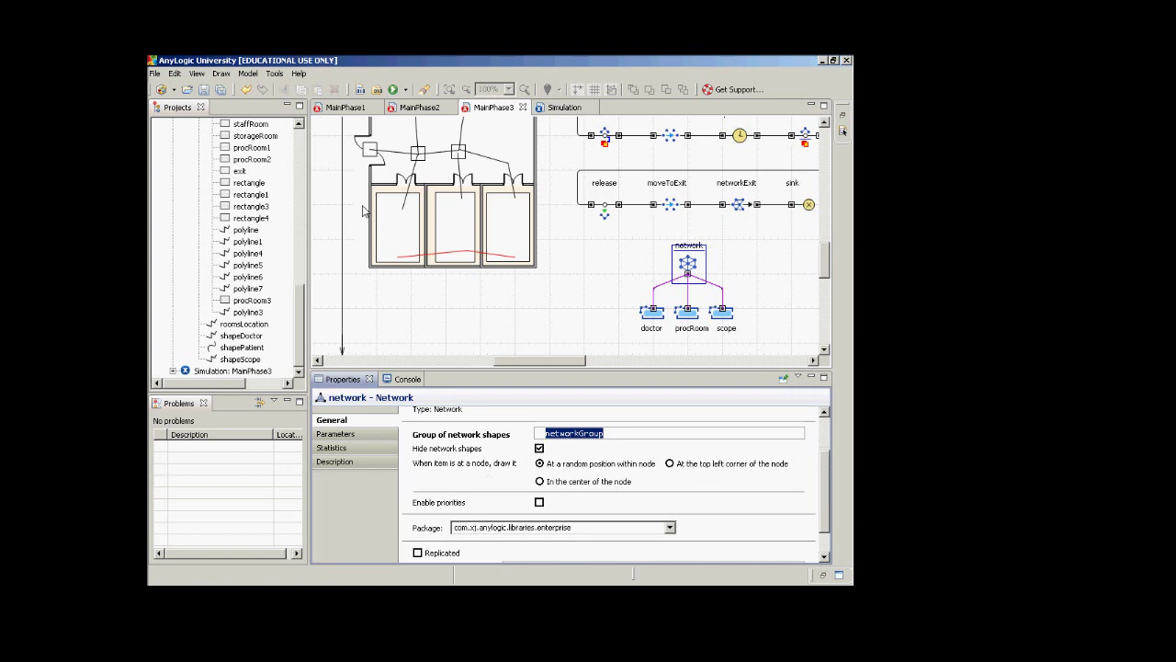
Set the MainPhase3 source block's arrival rate to 0.2
{"action": "left_click", "coordinate": [824, 125]}
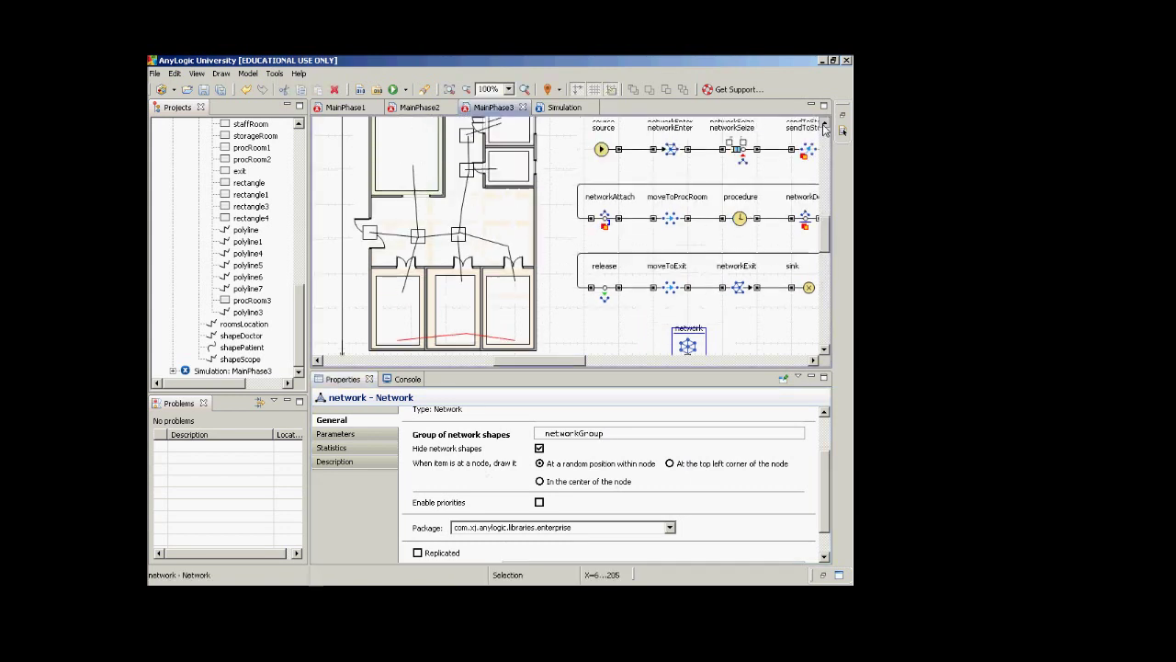
{"action": "left_click", "coordinate": [824, 125]}
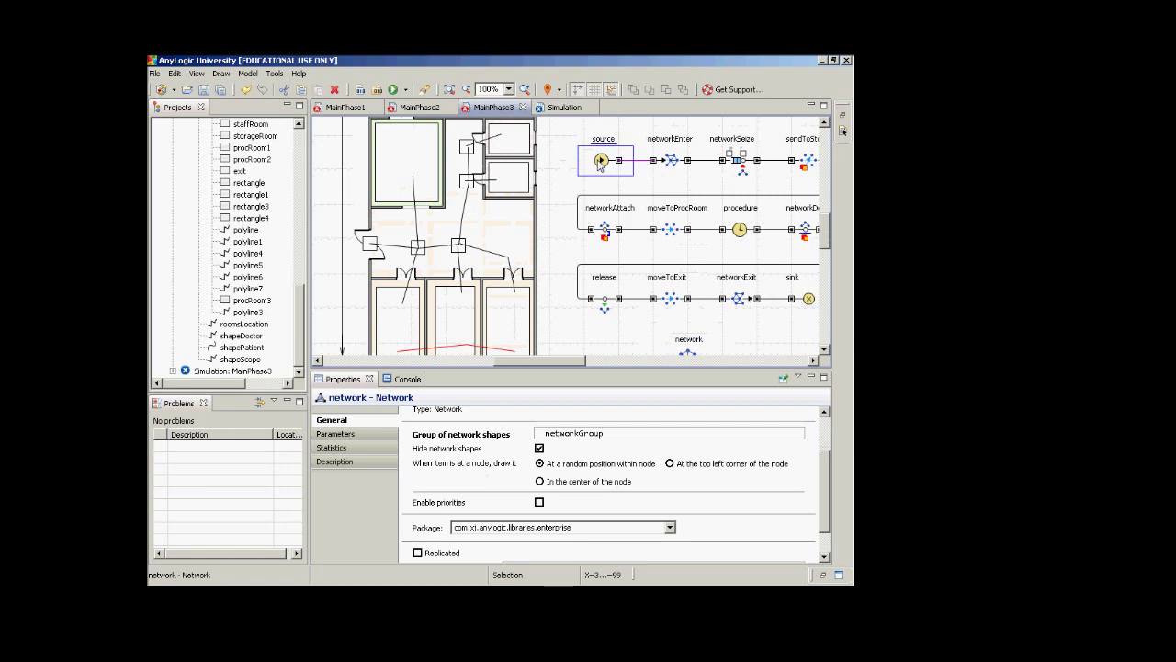
{"action": "left_click", "coordinate": [600, 162]}
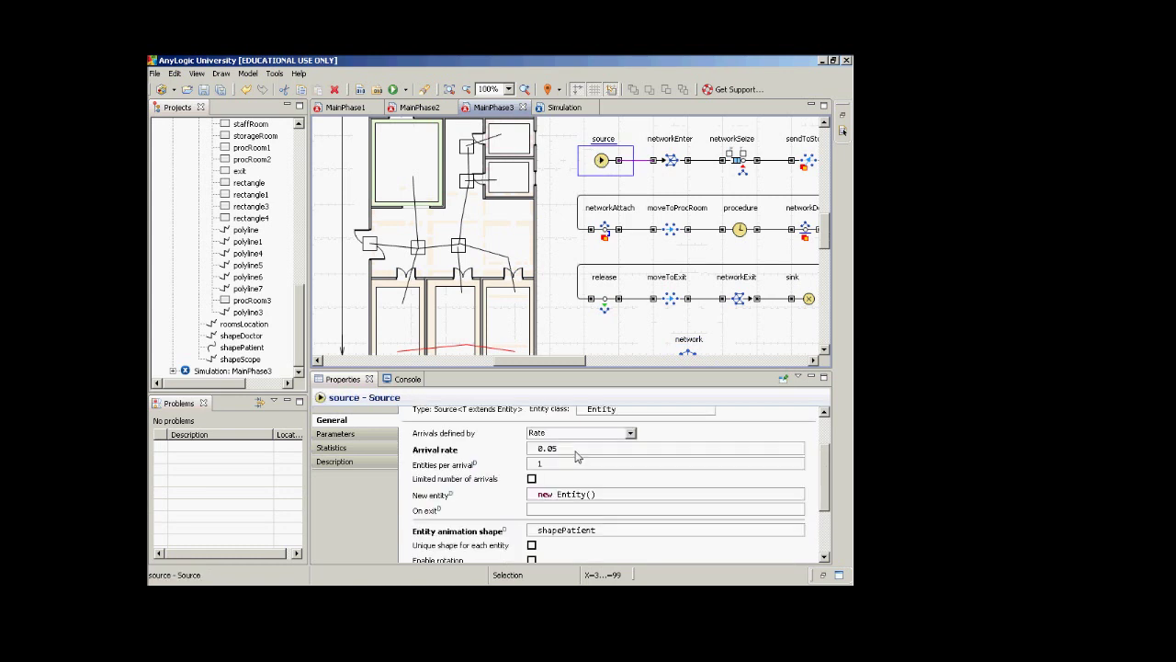
{"action": "left_click", "coordinate": [576, 450]}
{"action": "key", "text": "BackSpace"}
{"action": "key", "text": "BackSpace"}
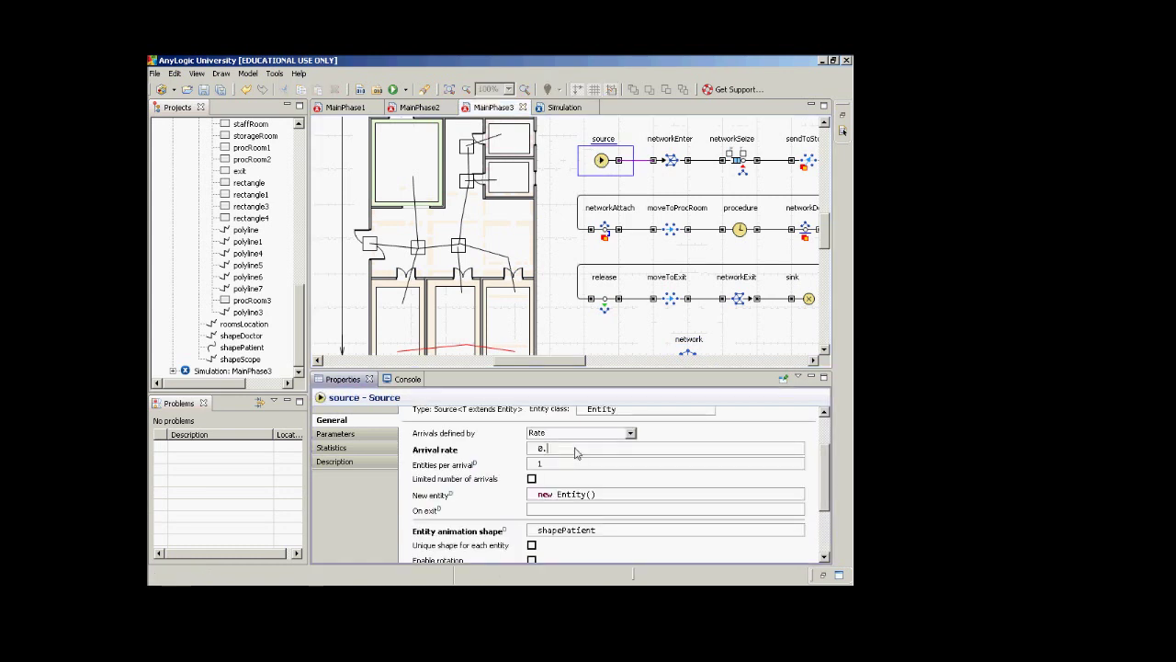
{"action": "type", "text": "2"}
Run the OpthalmologyDepartmentAnylogic6_22 simulation and start the MainPhase3 model
{"action": "left_click", "coordinate": [405, 89]}
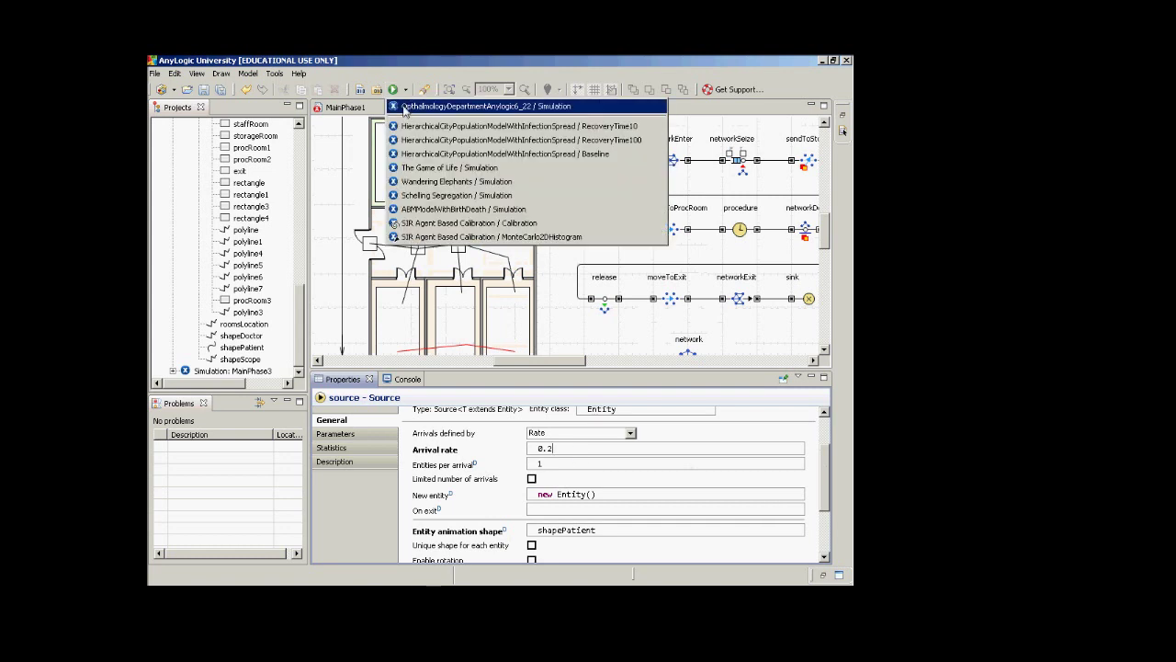
{"action": "left_click", "coordinate": [404, 107]}
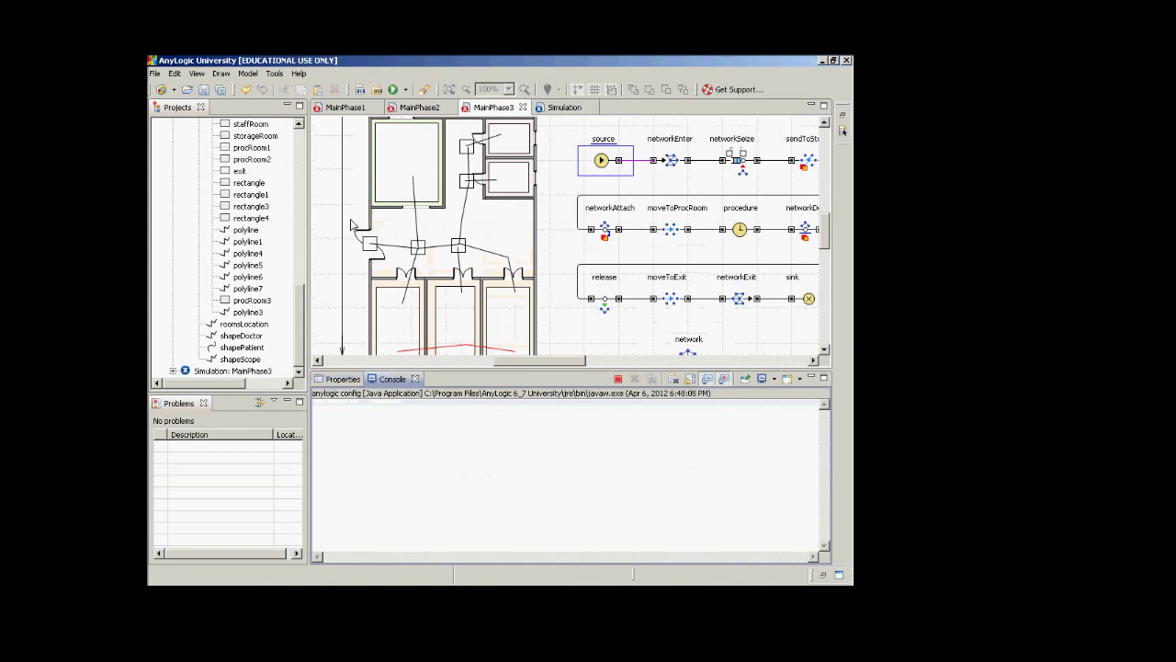
{"action": "left_click", "coordinate": [251, 184]}
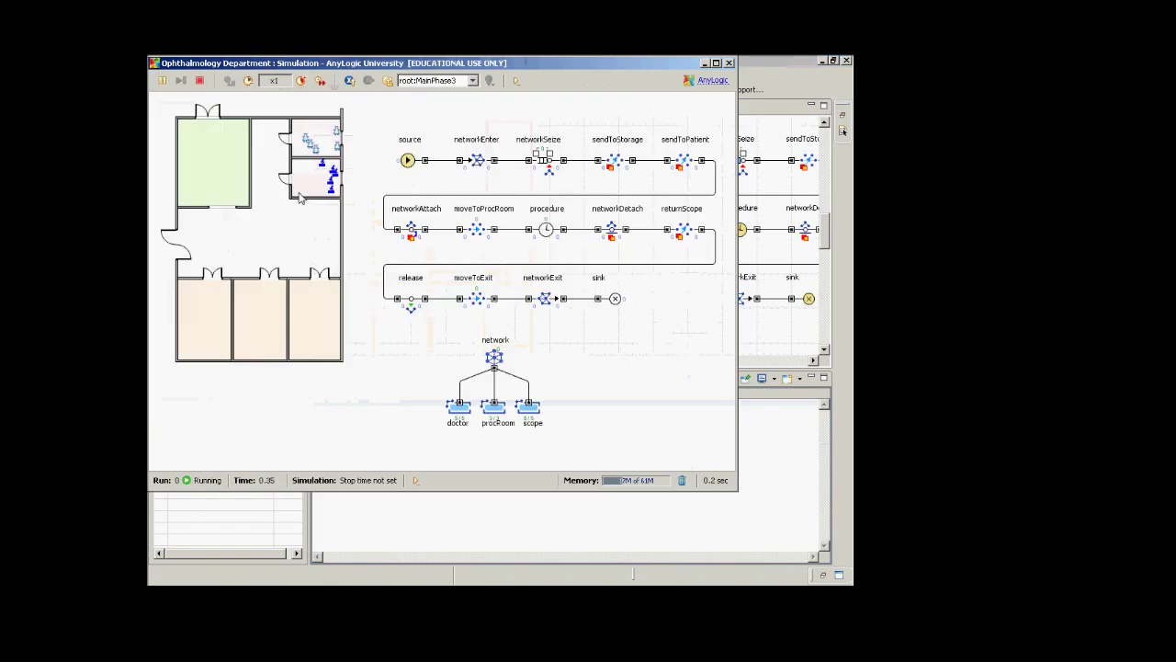
Speed up the simulation in stages to x50, watch the patient flow, stop the run and close the simulation window
{"action": "left_click", "coordinate": [300, 81]}
{"action": "left_click", "coordinate": [301, 81]}
{"action": "left_click", "coordinate": [300, 80]}
{"action": "left_click", "coordinate": [301, 81]}
{"action": "left_click", "coordinate": [301, 81]}
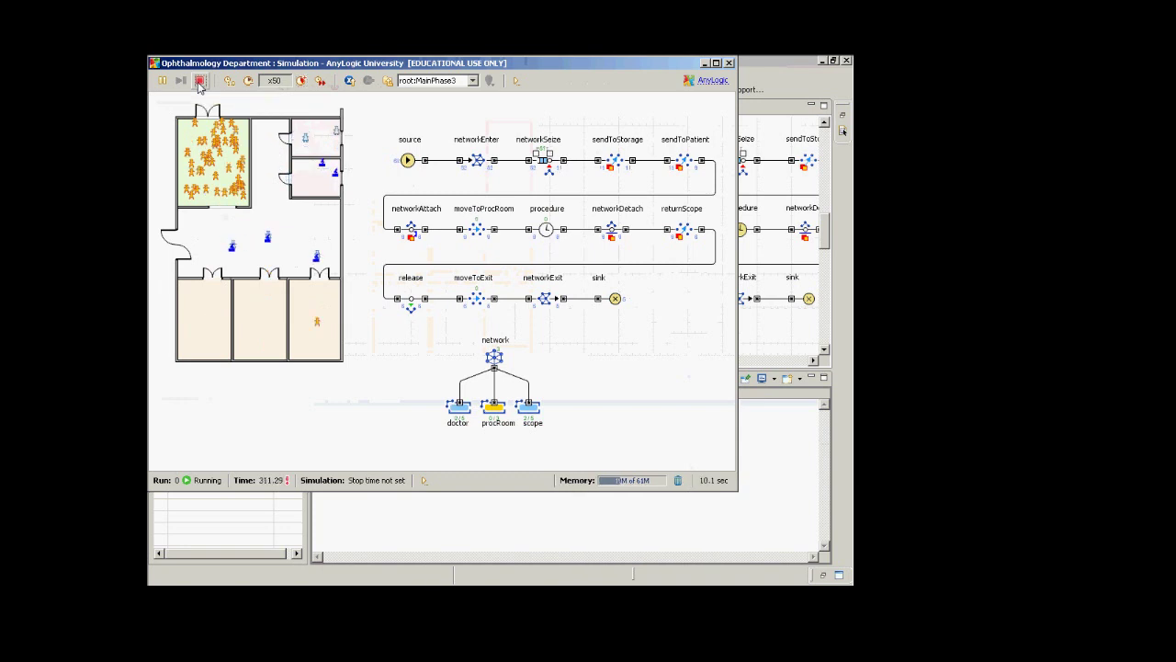
{"action": "left_click", "coordinate": [200, 81]}
{"action": "left_click", "coordinate": [729, 62]}
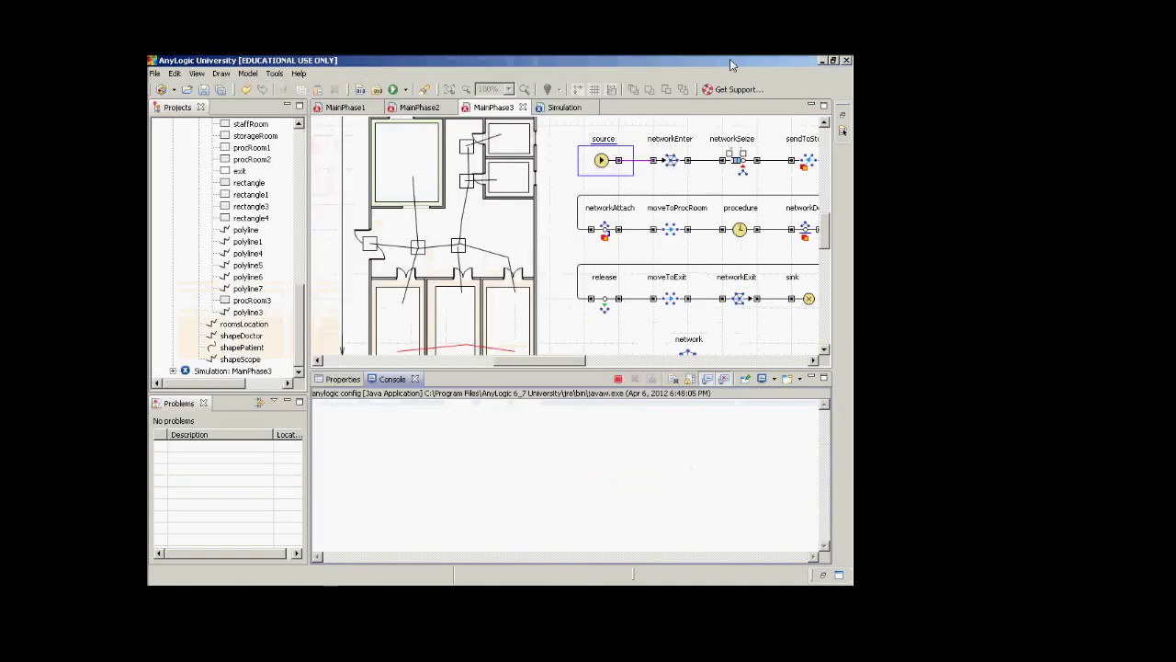
Set the network object to draw items at the top left corner of the node
{"action": "left_click", "coordinate": [688, 356]}
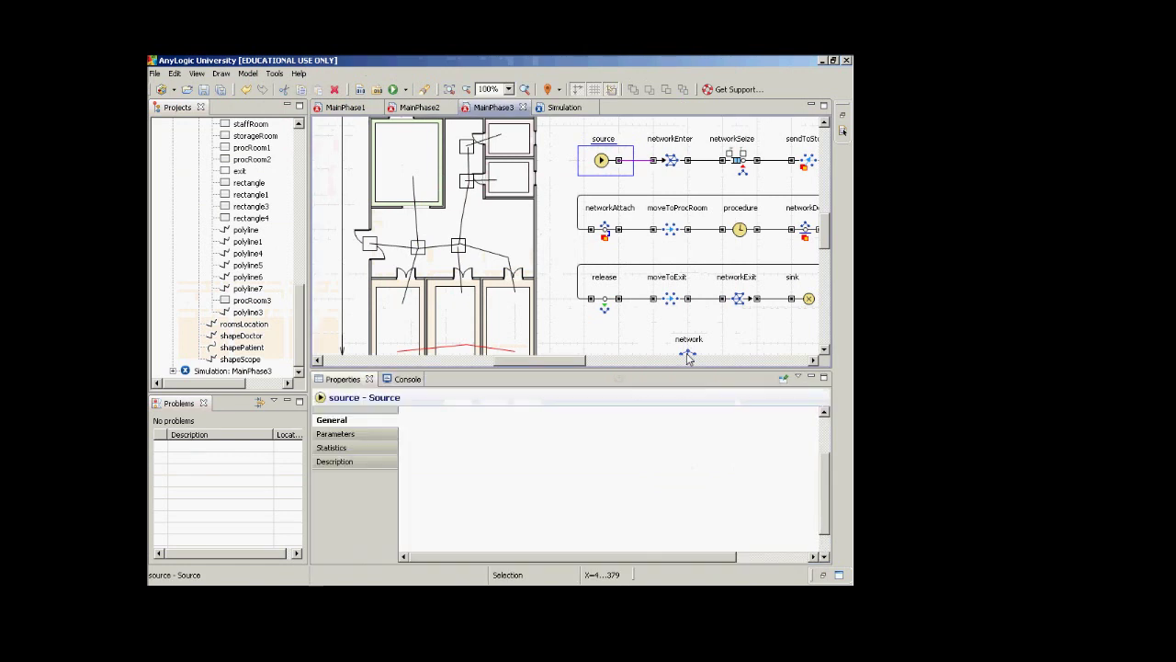
{"action": "left_click", "coordinate": [779, 461]}
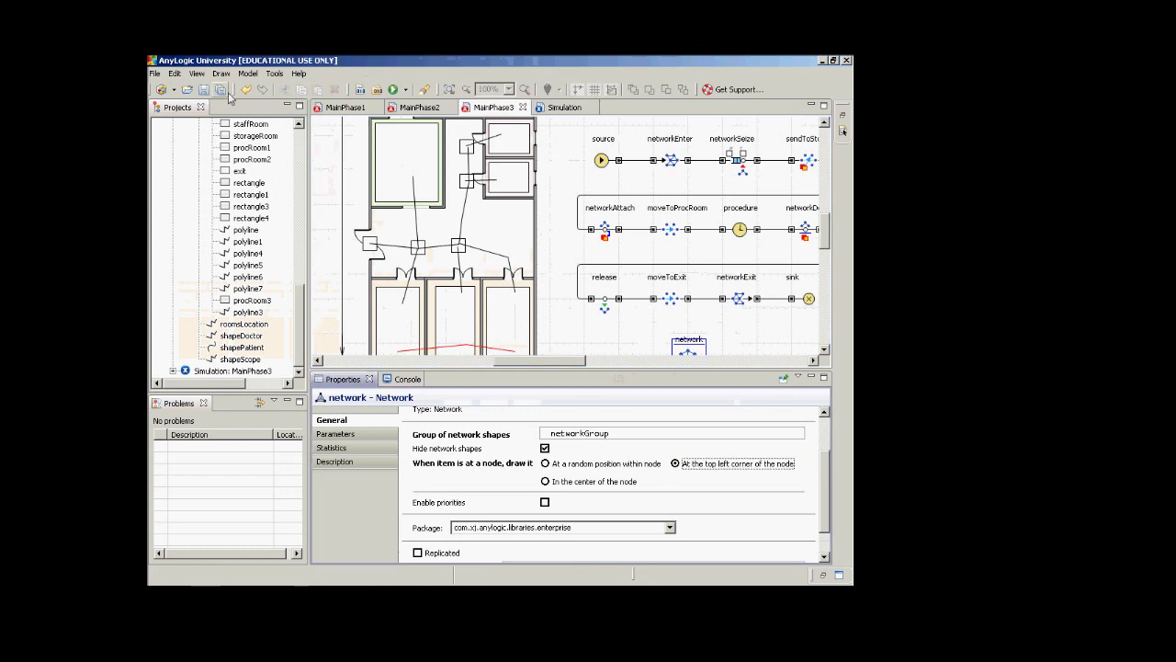
Run the OpthalmologyDepartmentAnylogic6_22 simulation and start the model from the experiment setup page
{"action": "left_click", "coordinate": [406, 89]}
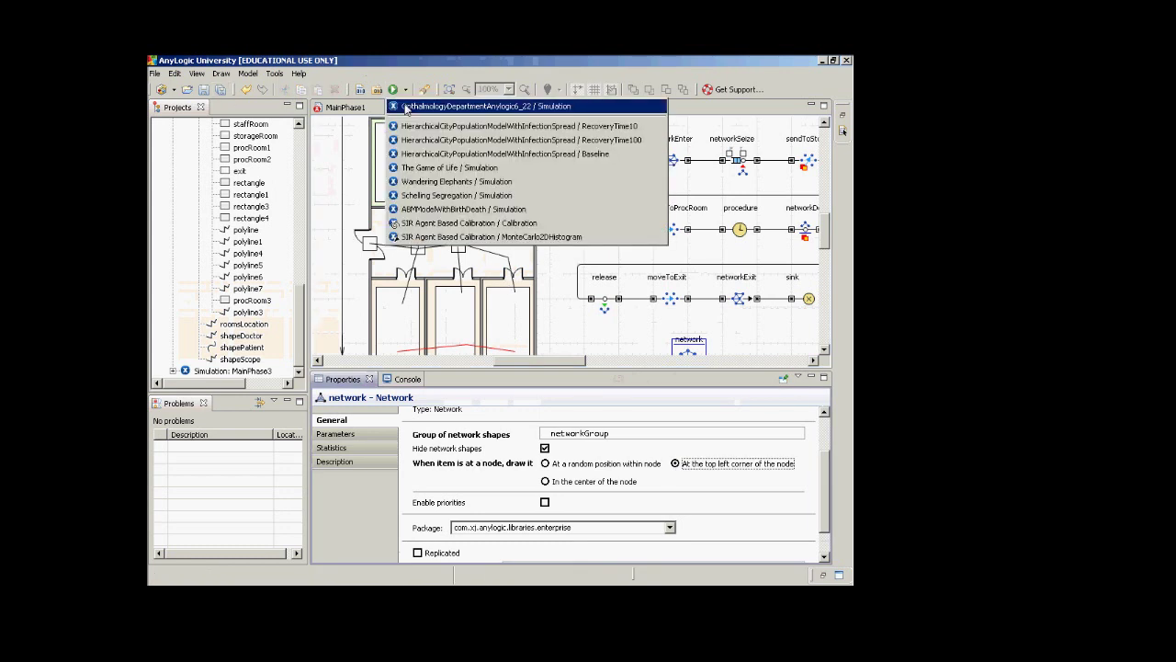
{"action": "left_click", "coordinate": [407, 98]}
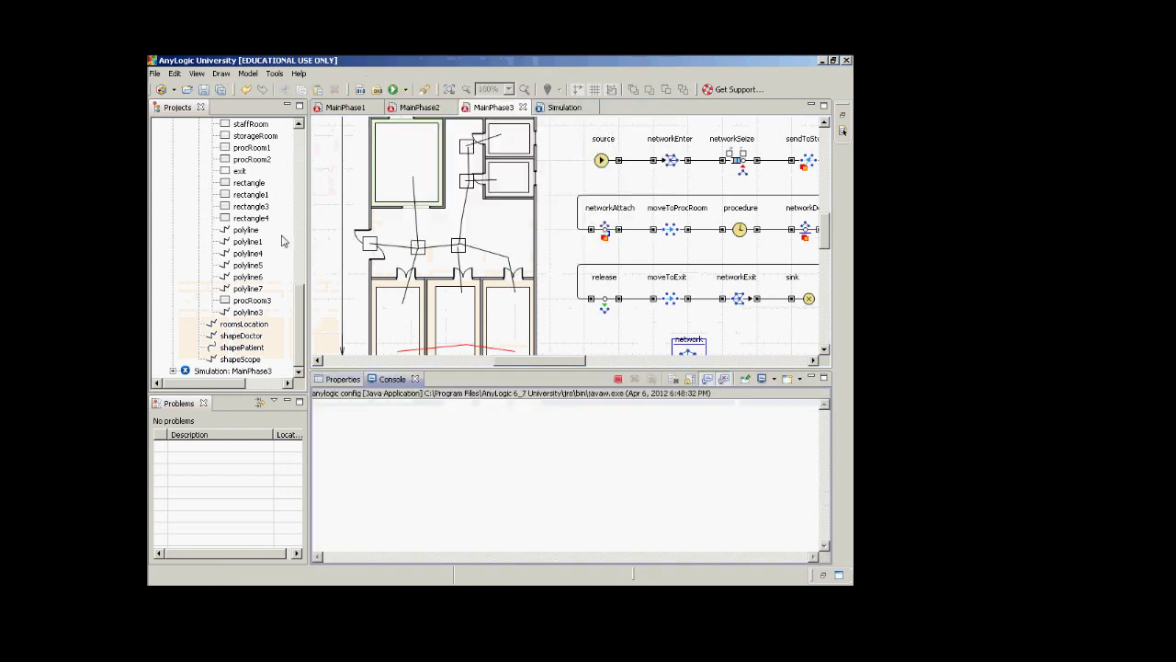
{"action": "left_click", "coordinate": [276, 182]}
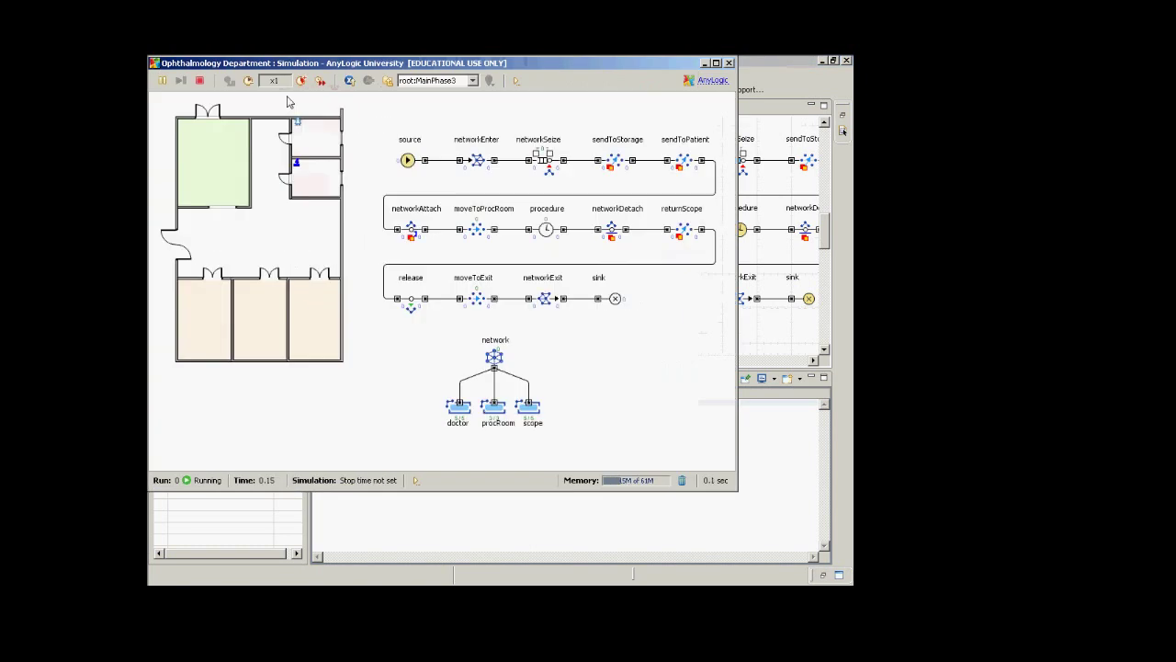
Raise the simulation speed to x50, observe where staff and patients are drawn in the rooms, stop the run and close the simulation window
{"action": "left_click", "coordinate": [301, 81]}
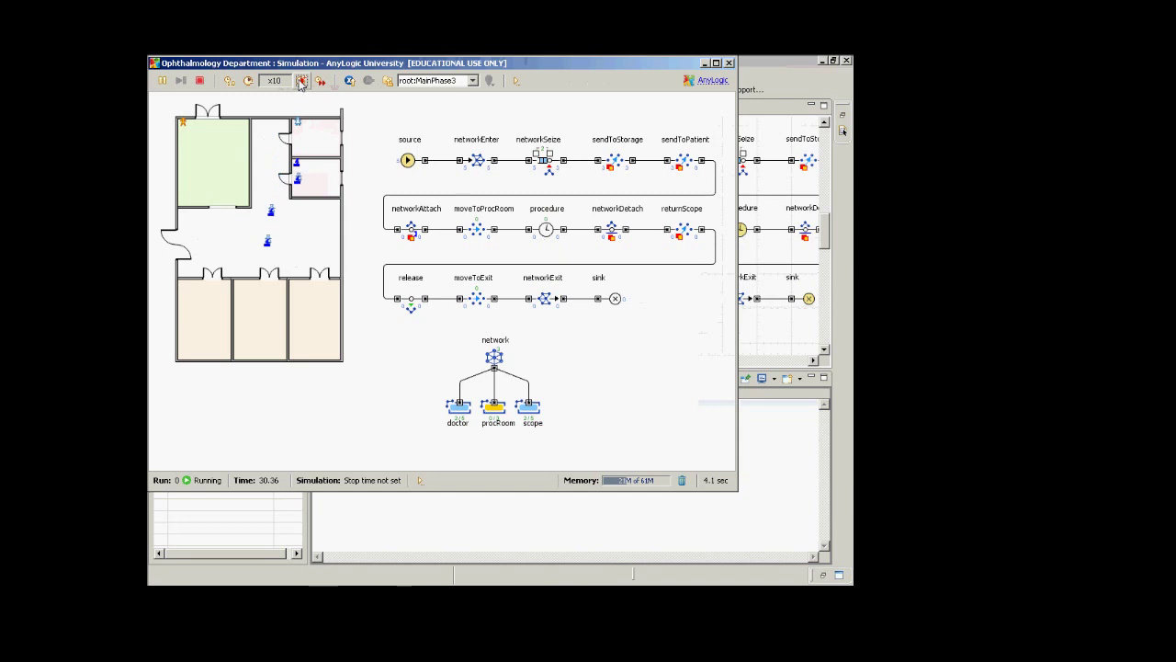
{"action": "left_click", "coordinate": [301, 81]}
{"action": "left_click", "coordinate": [301, 81]}
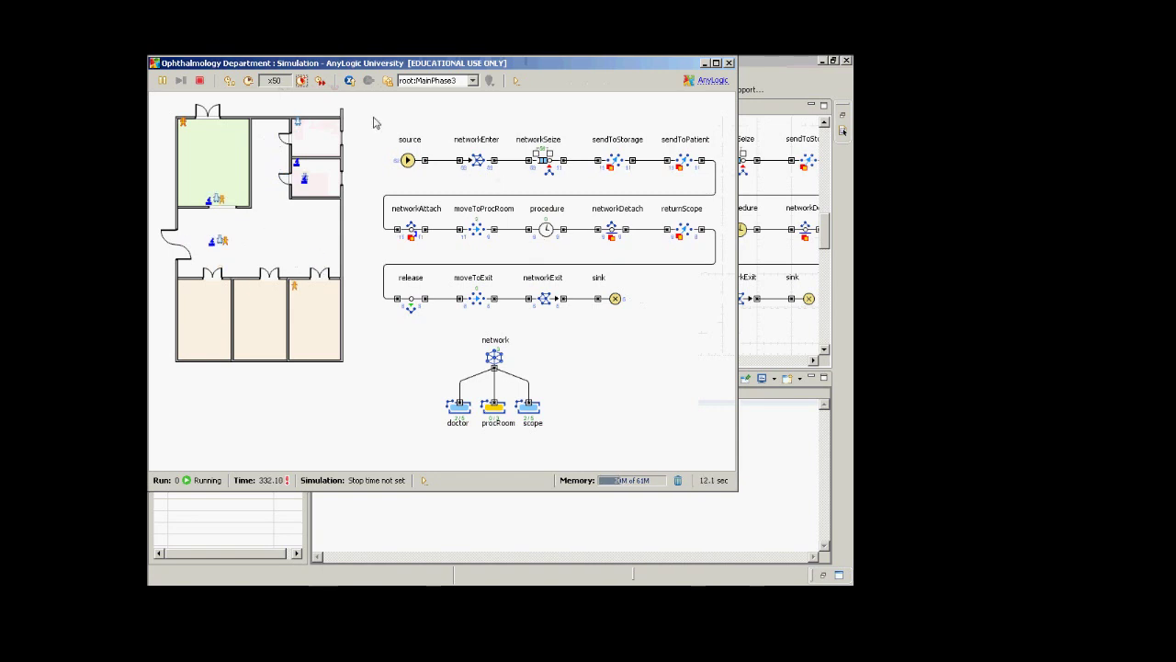
{"action": "left_click", "coordinate": [199, 81]}
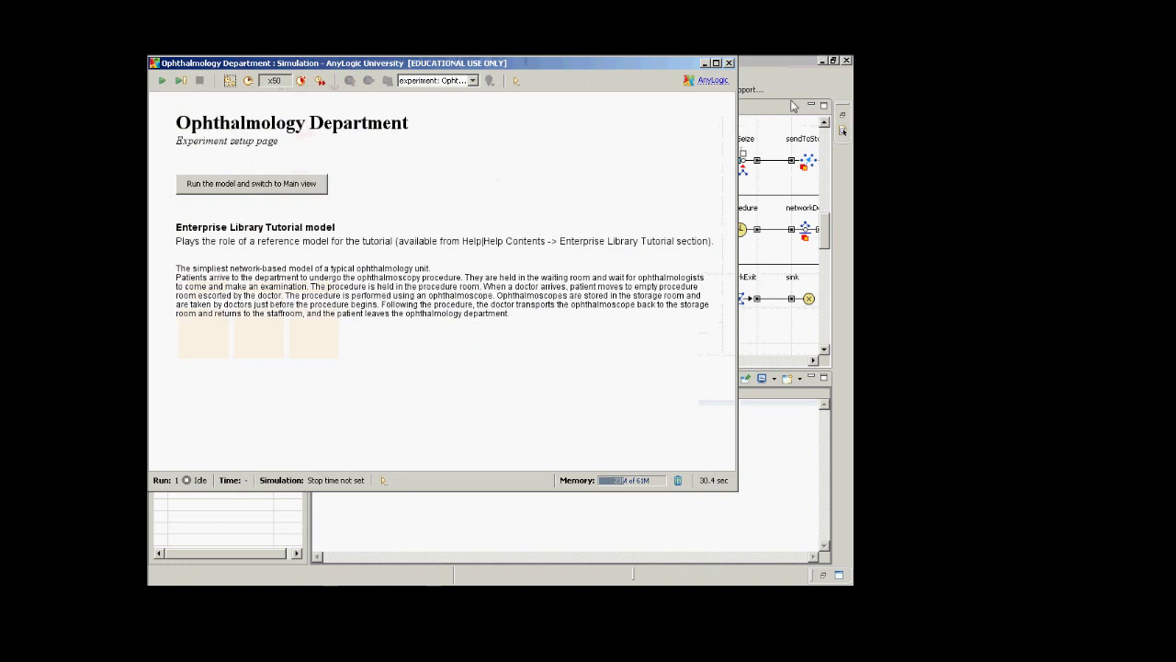
{"action": "left_click", "coordinate": [729, 64]}
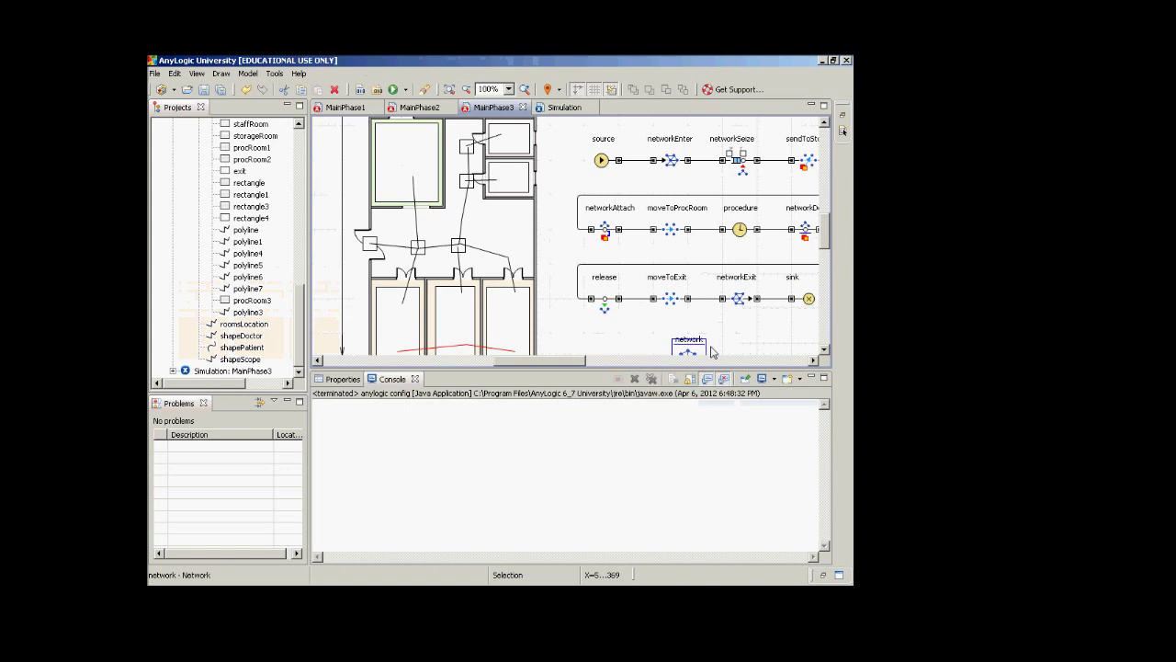
Set the network object to draw items at a random position within the node
{"action": "left_click", "coordinate": [695, 355]}
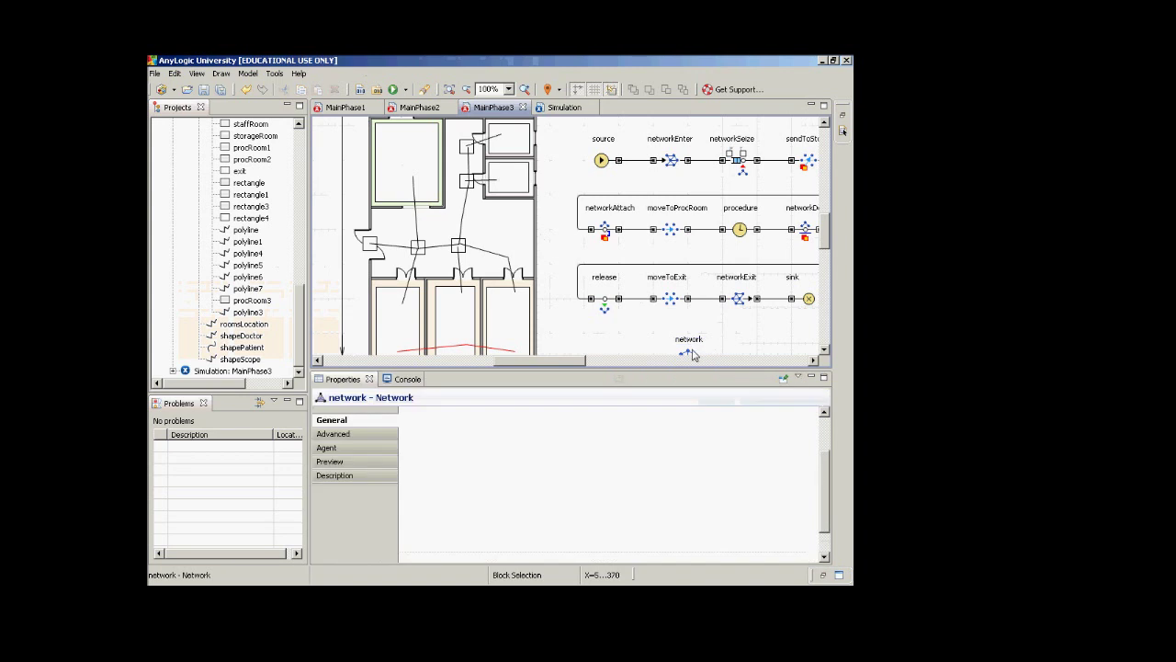
{"action": "left_click", "coordinate": [695, 354]}
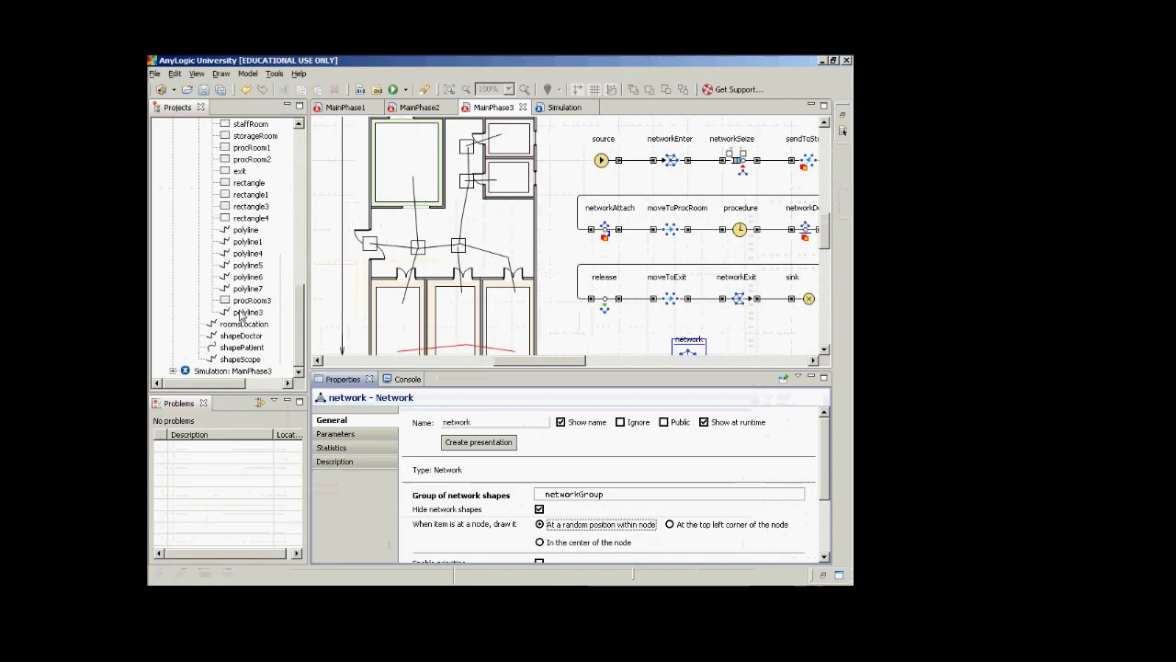
Examine networkGroup and its staffRoom and waitingHall rectangles in the MainPhase3 presentation, and reselect the network object
{"action": "left_click_drag", "start_coordinate": [304, 336], "coordinate": [300, 290]}
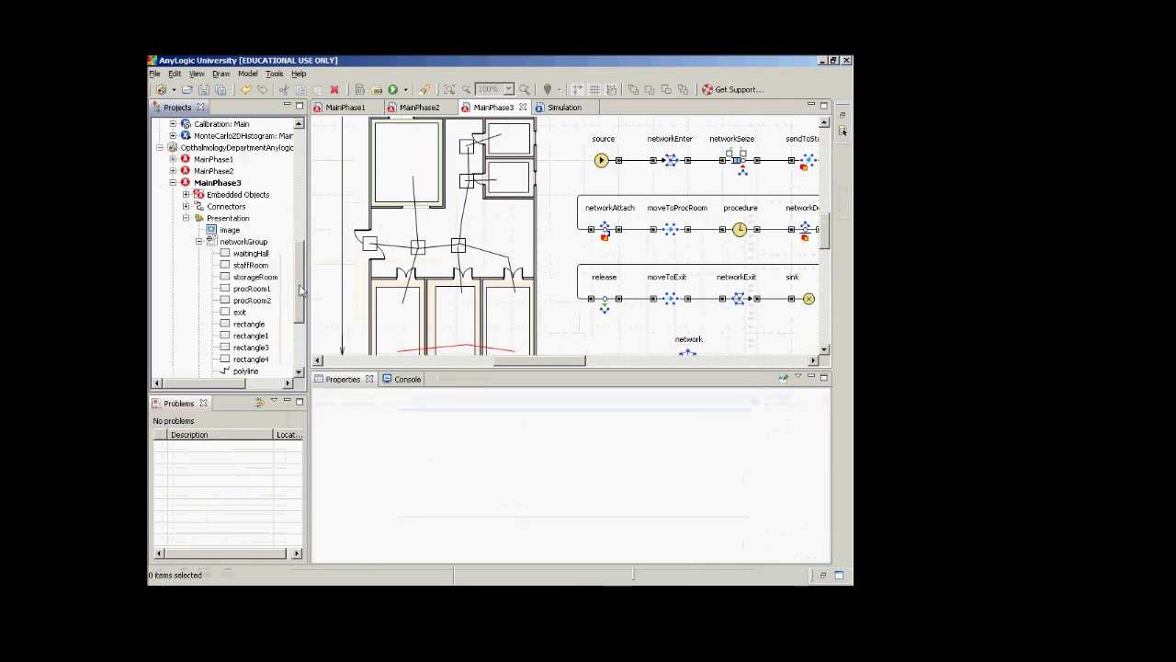
{"action": "left_click", "coordinate": [246, 241]}
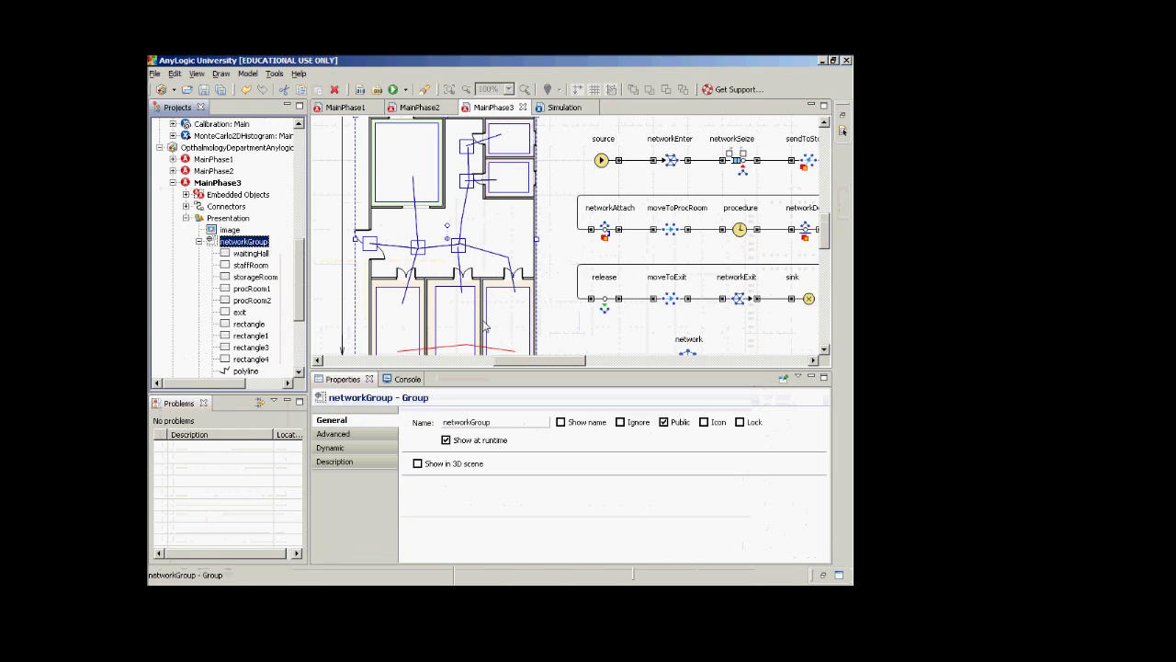
{"action": "left_click", "coordinate": [249, 265]}
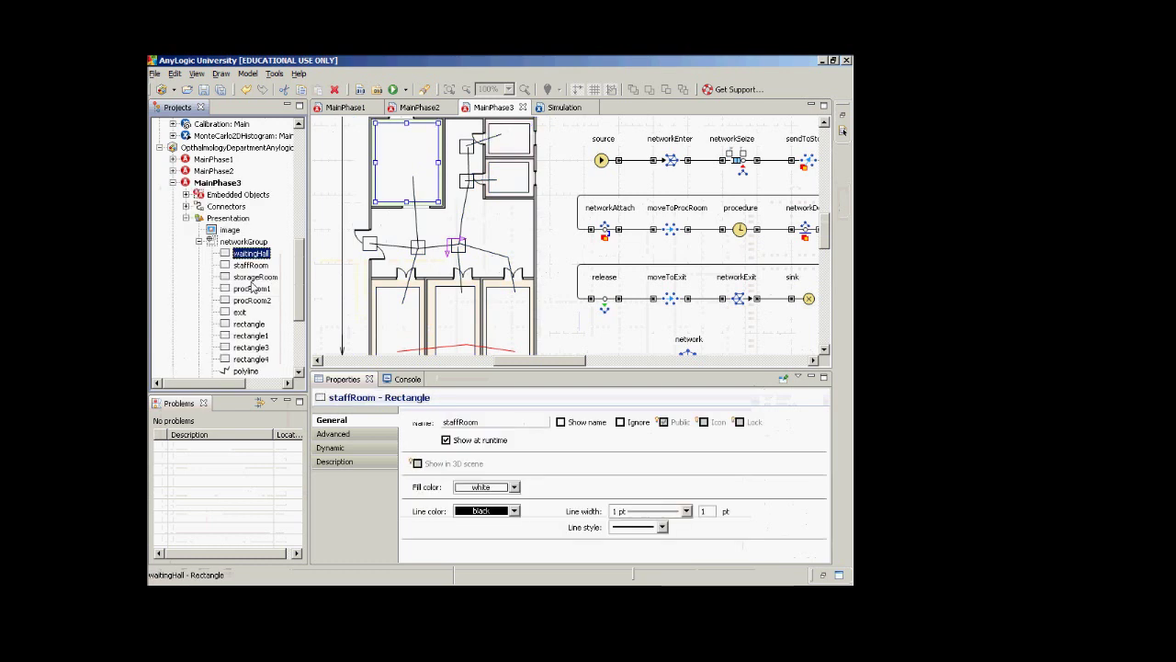
{"action": "left_click", "coordinate": [250, 253]}
{"action": "left_click", "coordinate": [248, 242]}
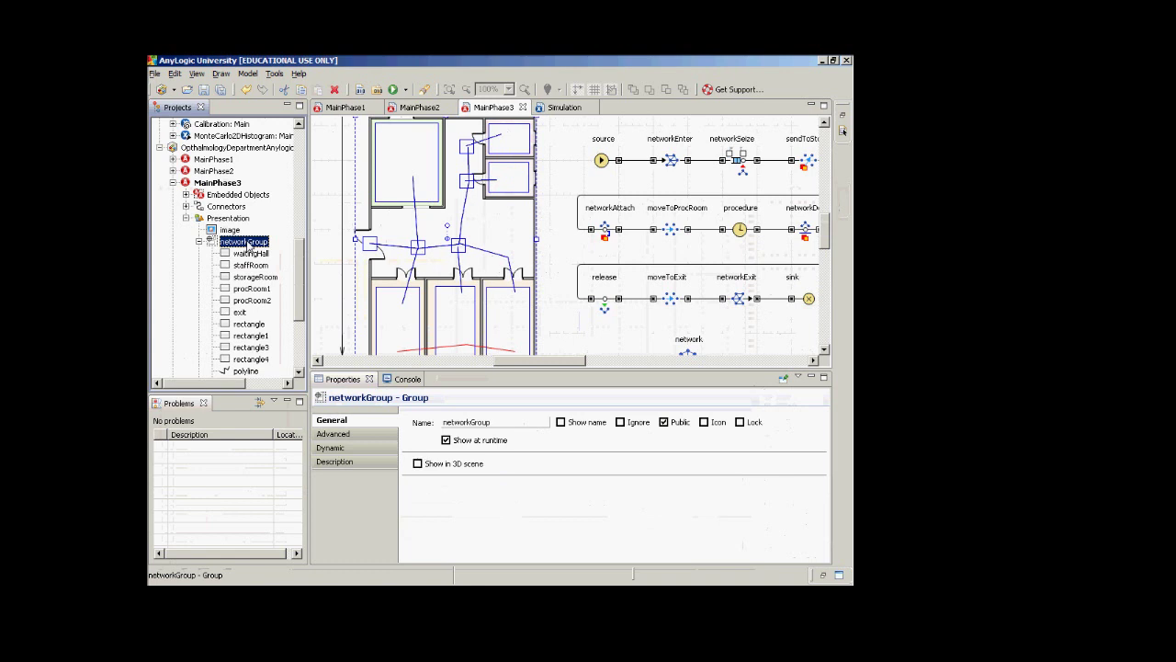
{"action": "left_click", "coordinate": [688, 356]}
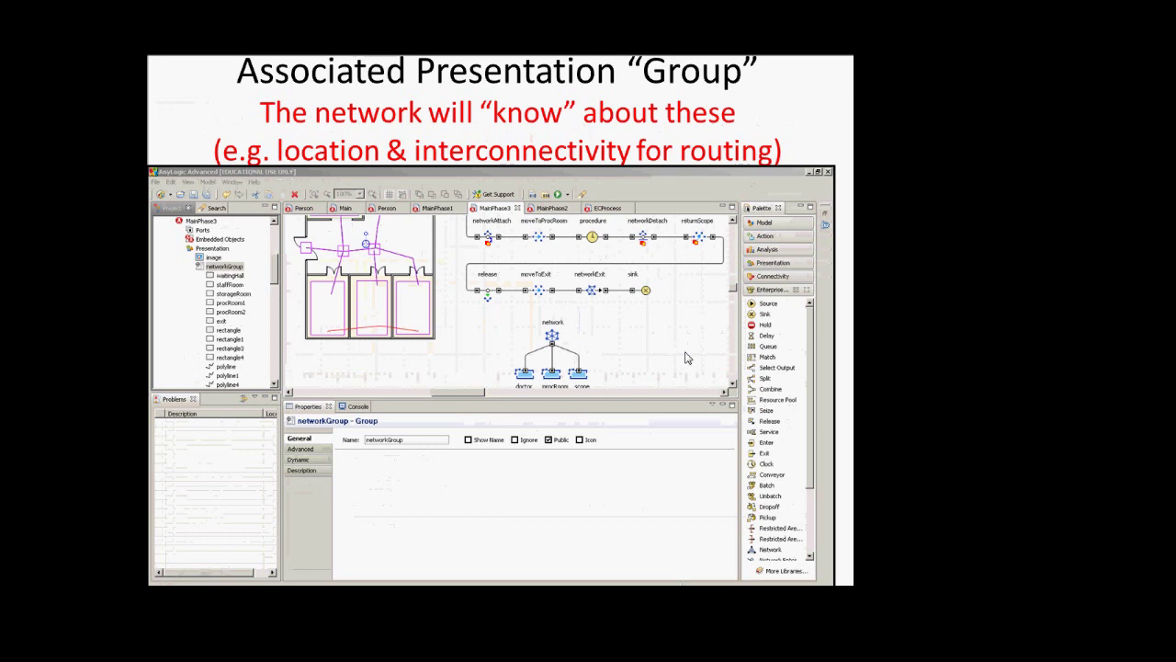
Switch from the lecture slides back to AnyLogic and inspect the settings of the MainPhase3 source block
{"action": "left_click", "coordinate": [684, 358]}
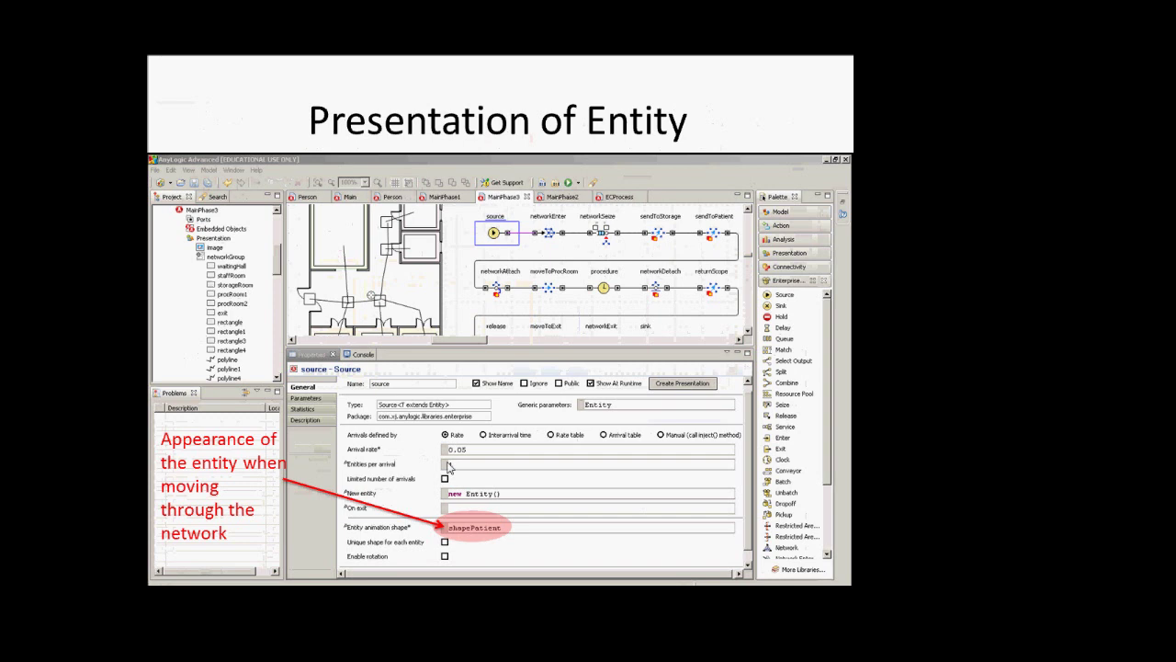
{"action": "left_click", "coordinate": [529, 393]}
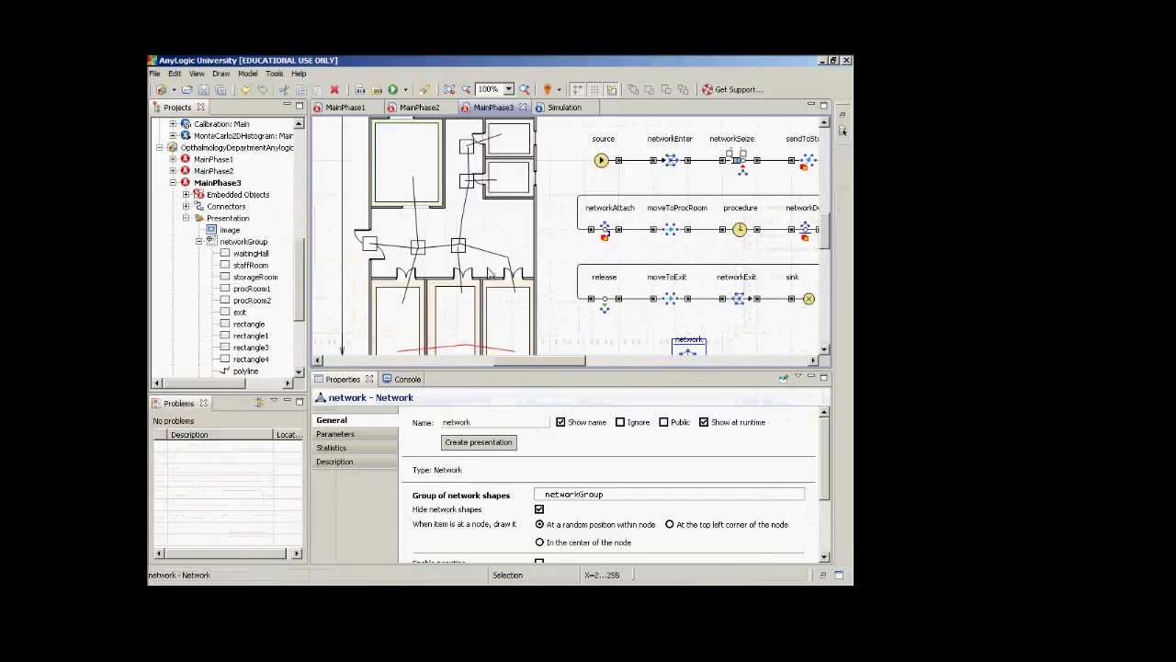
{"action": "left_click", "coordinate": [602, 161]}
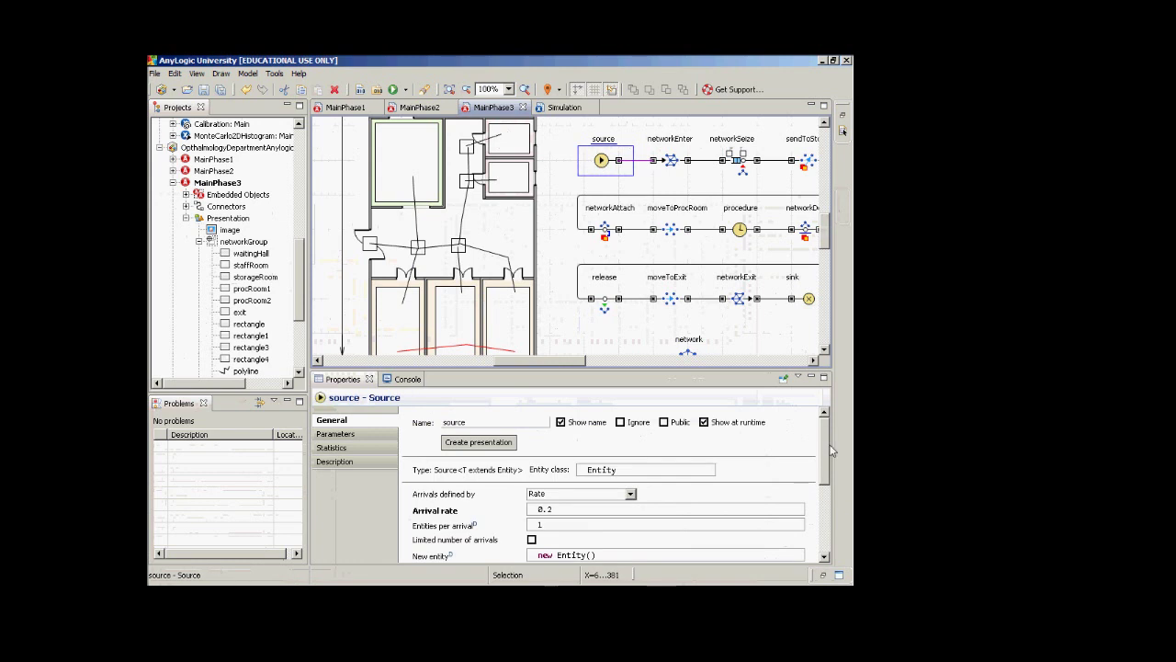
{"action": "mouse_move", "coordinate": [831, 450]}
{"action": "left_mouse_down"}
{"action": "mouse_move", "coordinate": [830, 474]}
{"action": "mouse_move", "coordinate": [826, 433]}
{"action": "left_mouse_up"}
{"action": "key", "text": "alt+Tab"}
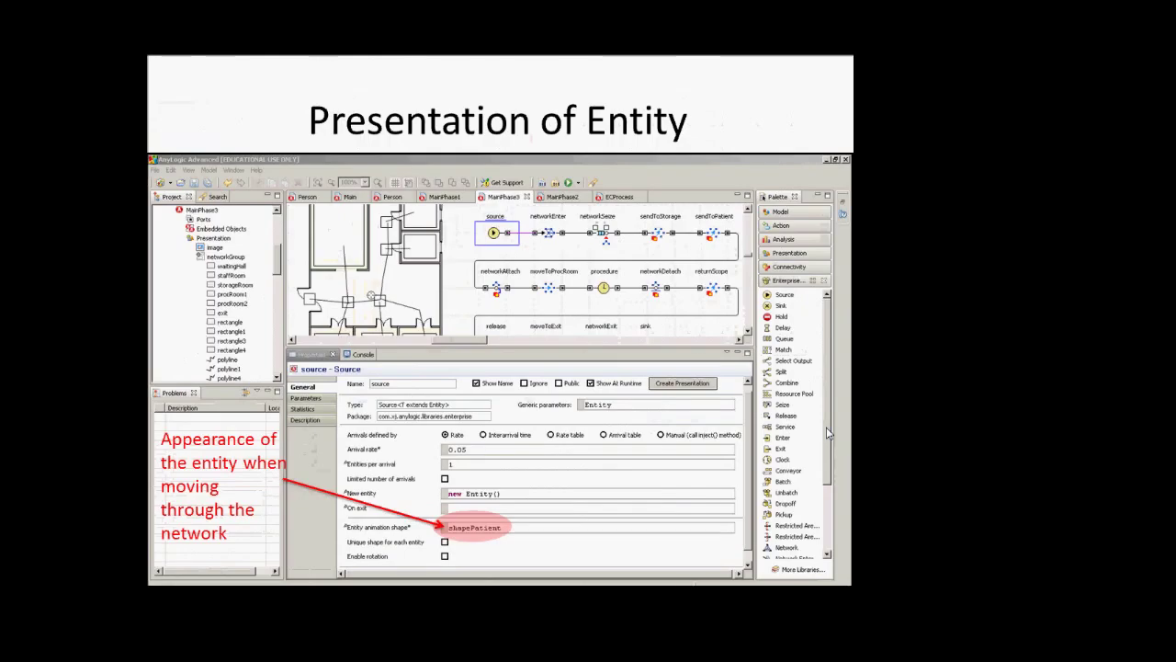
{"action": "key", "text": "Right"}
{"action": "key", "text": "Right"}
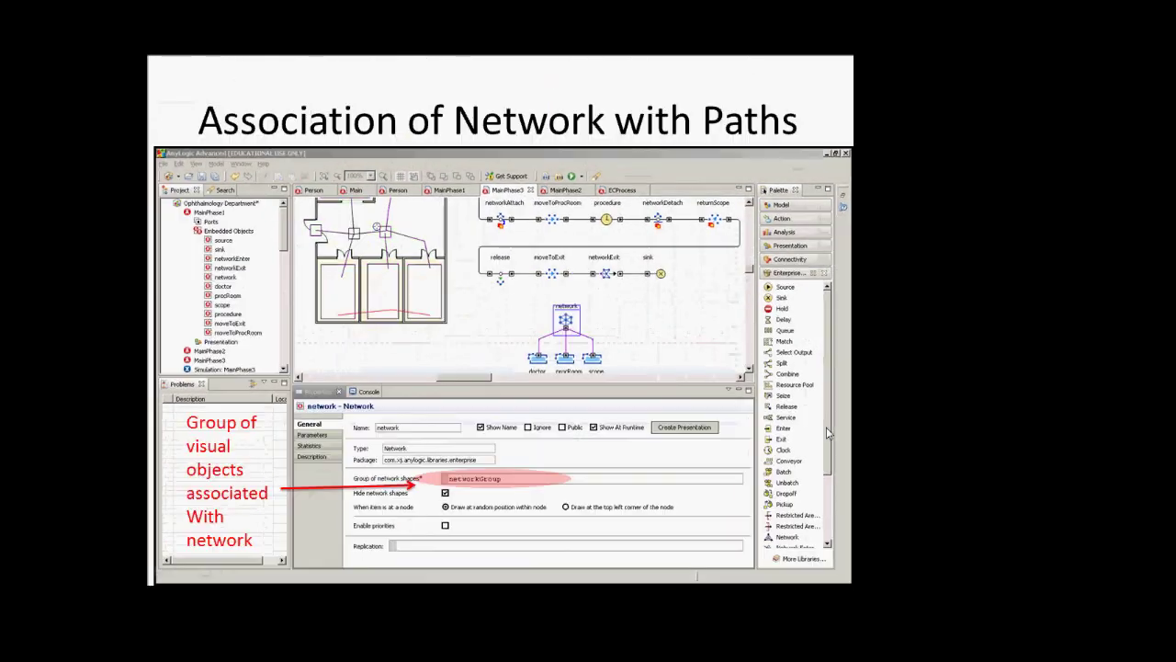
{"action": "key", "text": "Right"}
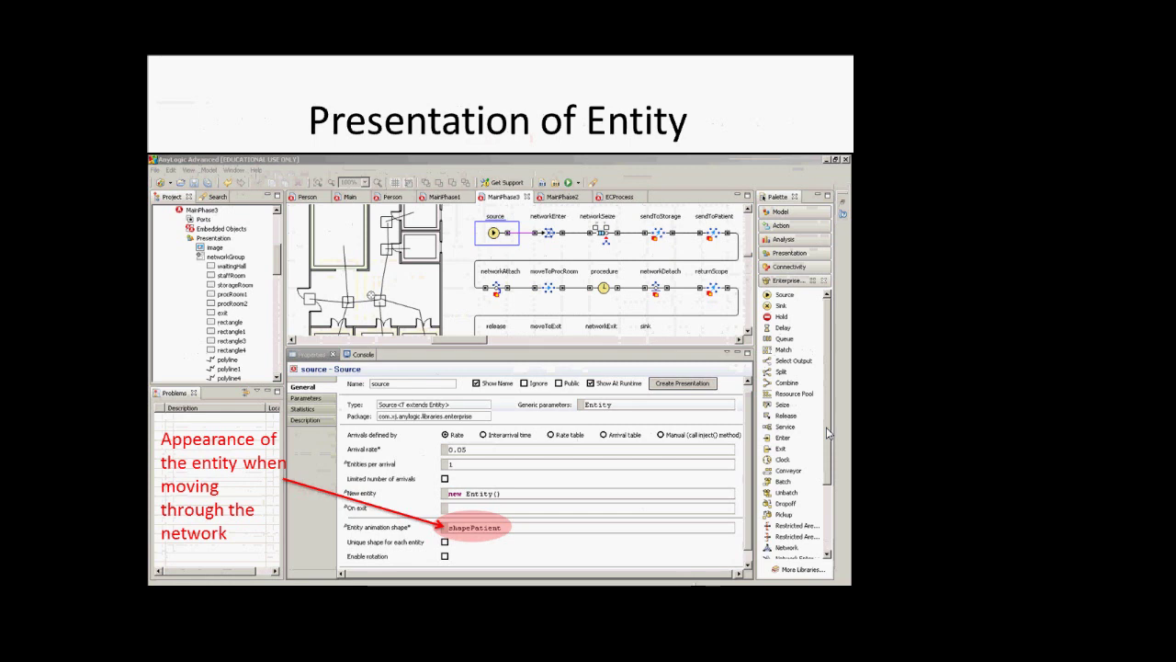
{"action": "key", "text": "alt+Tab"}
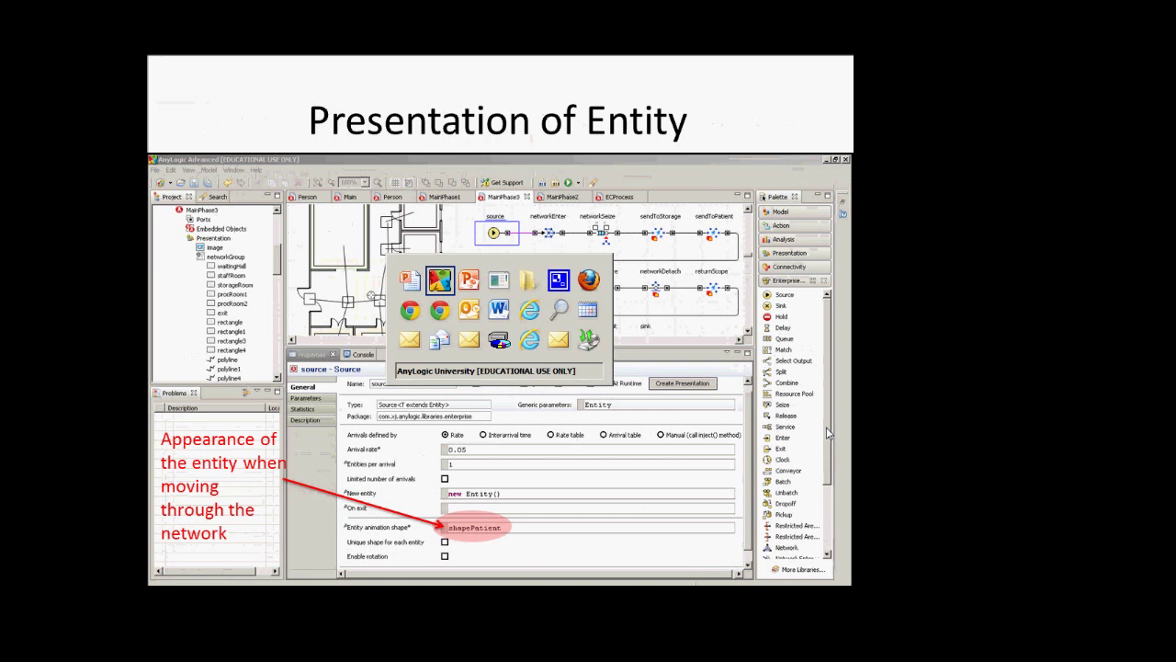
{"action": "key", "text": "alt+Tab"}
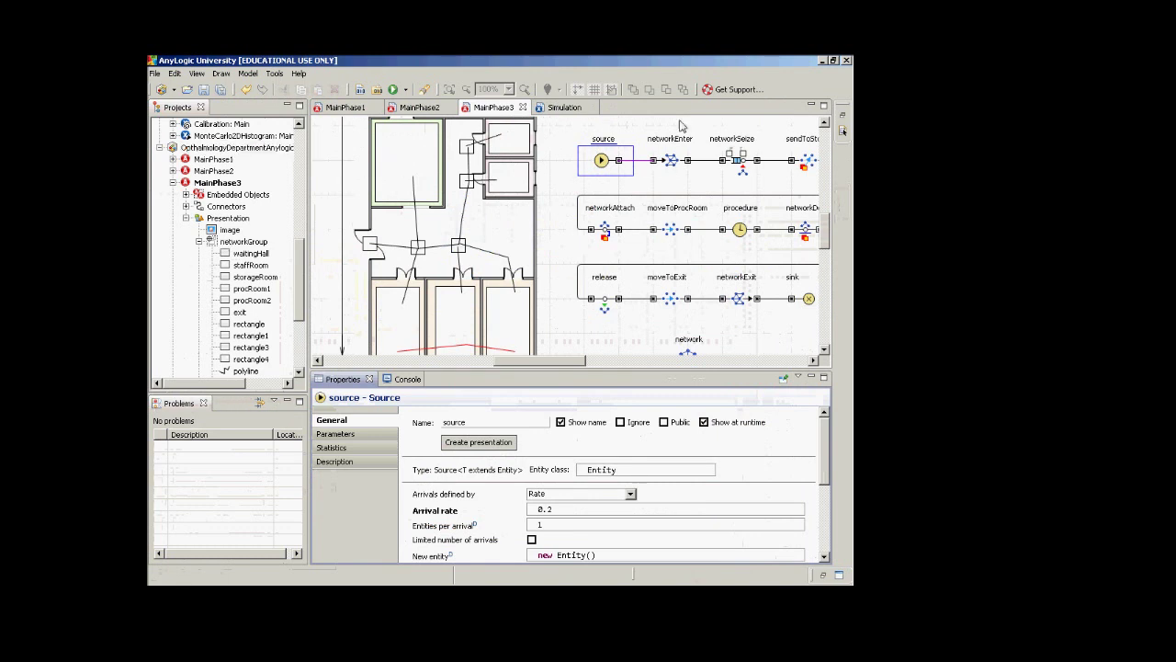
Examine the networkEnter block's network and entry node settings, including the variables available to the entry node expression
{"action": "left_click", "coordinate": [678, 154]}
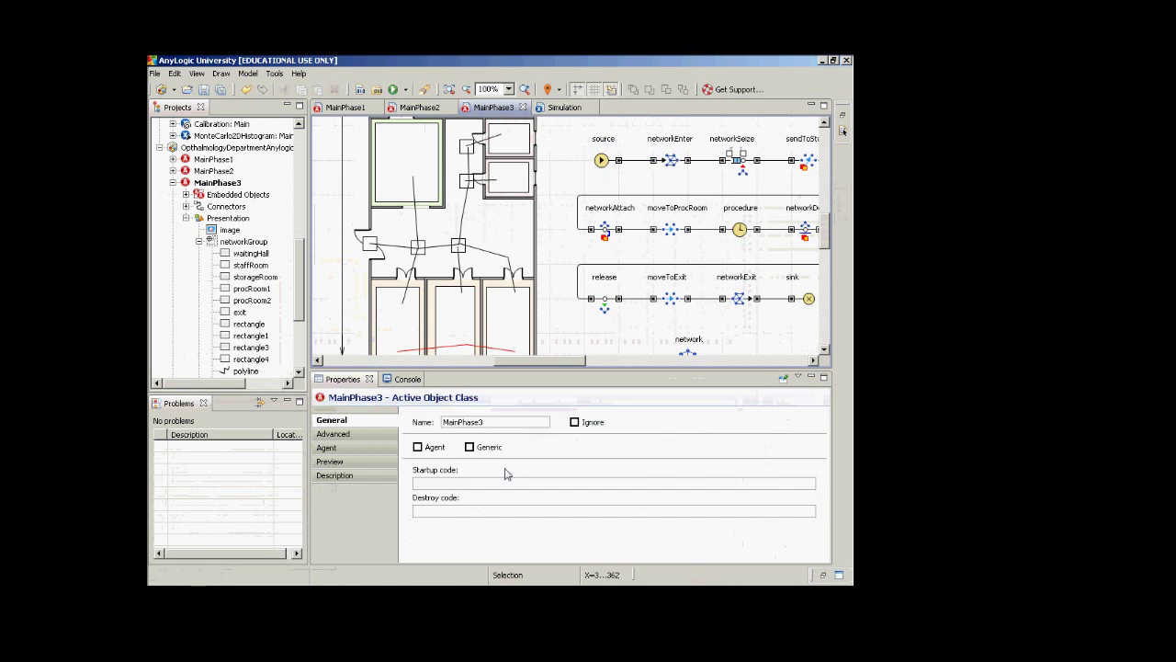
{"action": "left_click", "coordinate": [671, 161]}
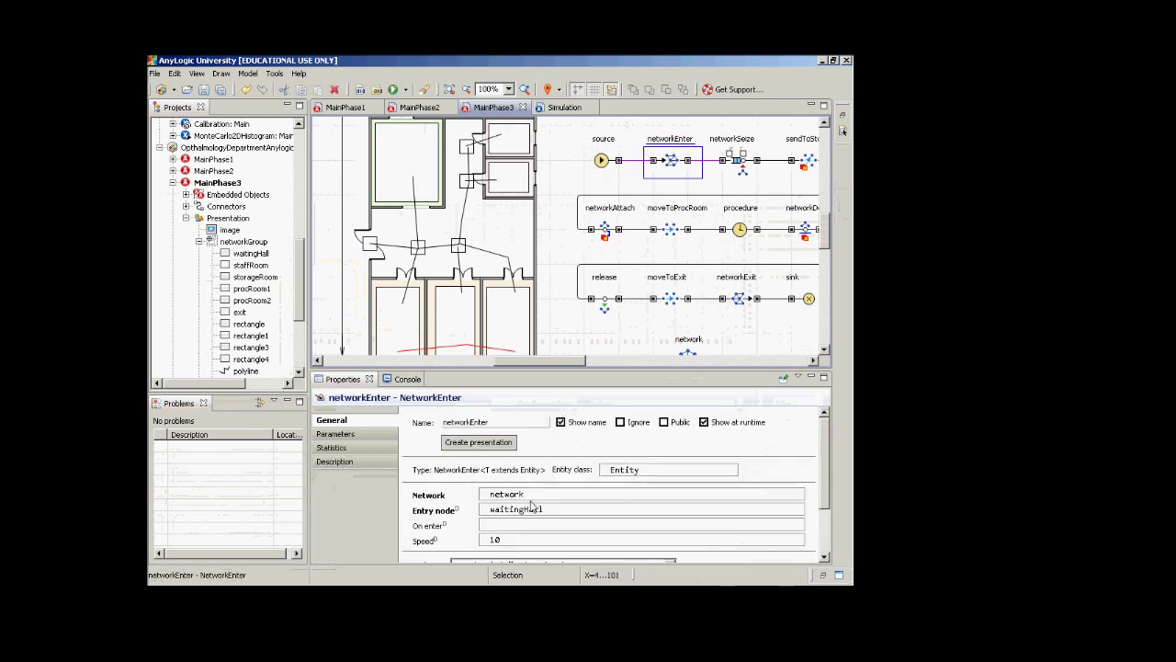
{"action": "left_click_drag", "start_coordinate": [544, 509], "coordinate": [456, 510]}
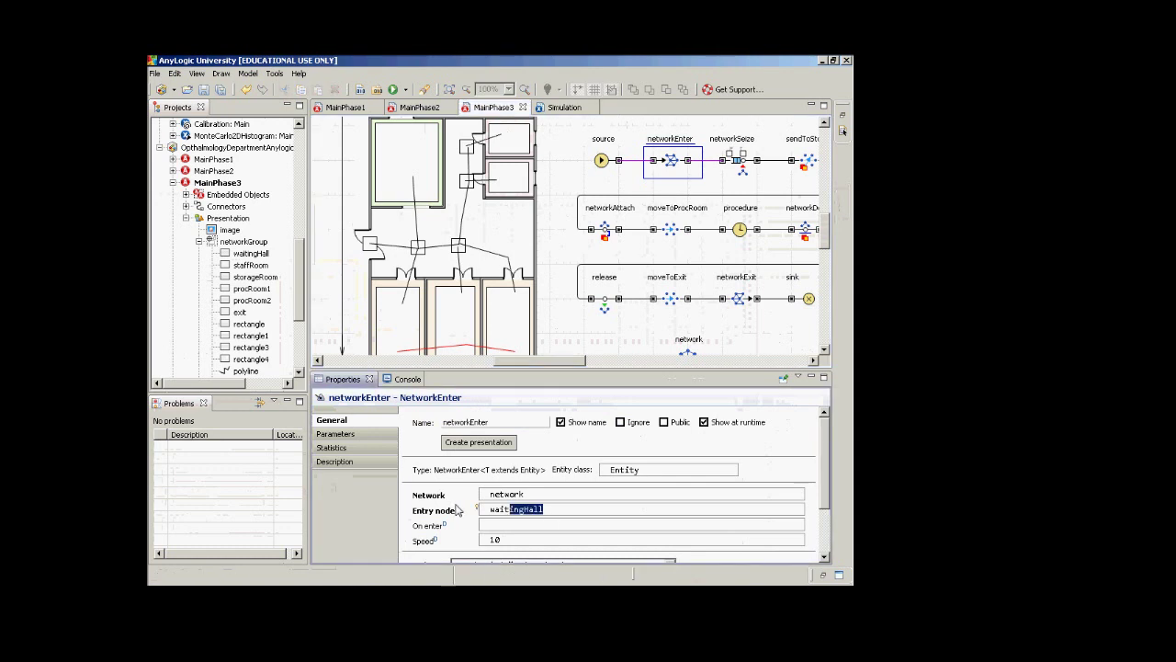
{"action": "left_click", "coordinate": [456, 511]}
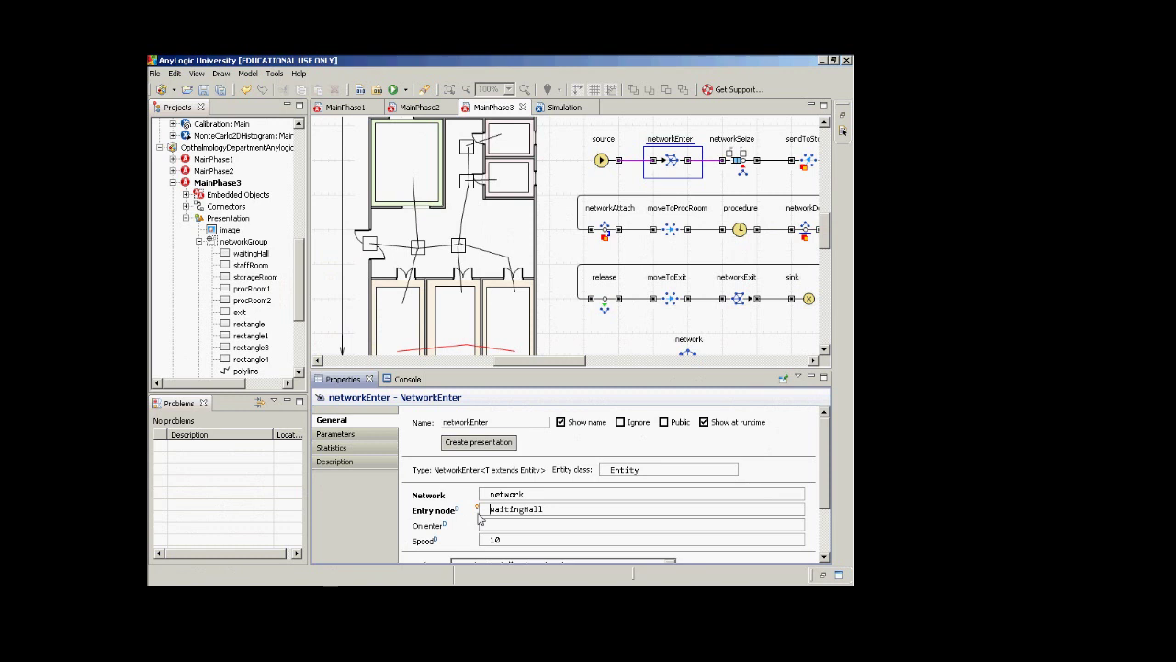
{"action": "mouse_move", "coordinate": [478, 512]}
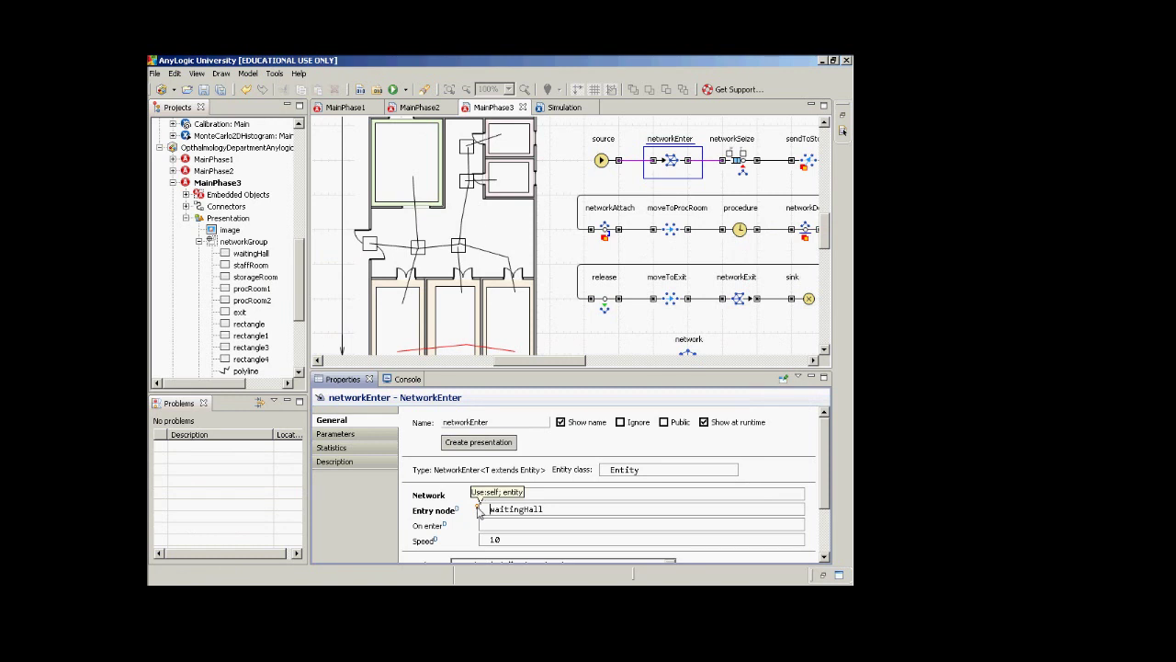
{"action": "key", "text": "ctrl+a"}
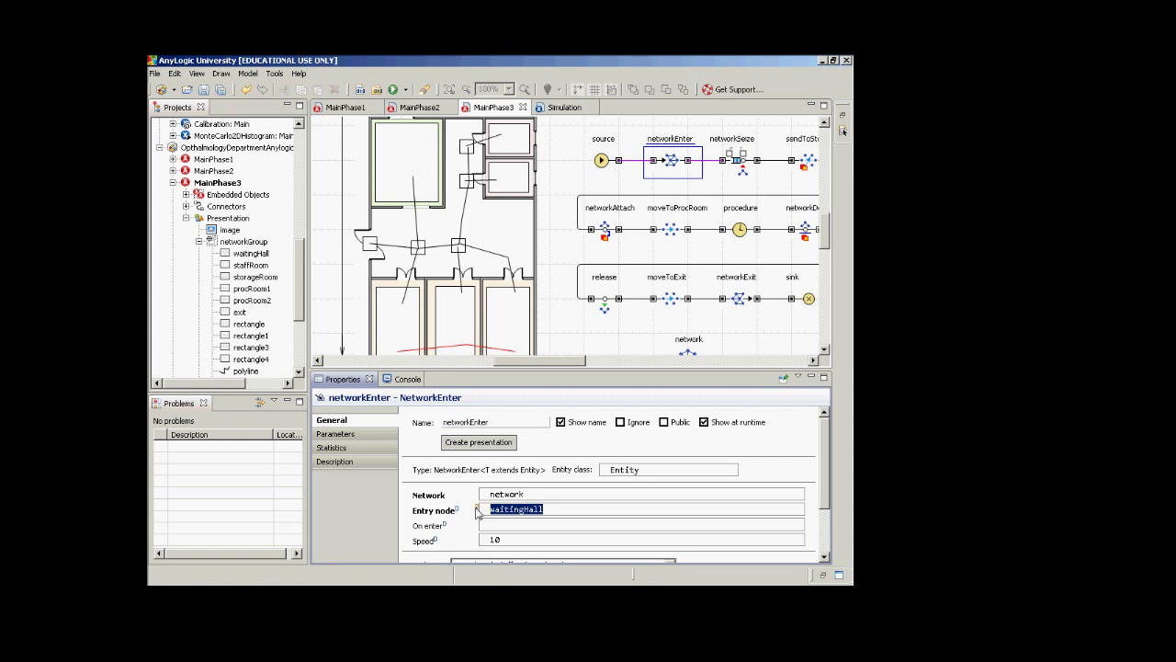
{"action": "key", "text": "shift+Tab"}
{"action": "double_click", "coordinate": [557, 516]}
{"action": "key", "text": "alt+Tab"}
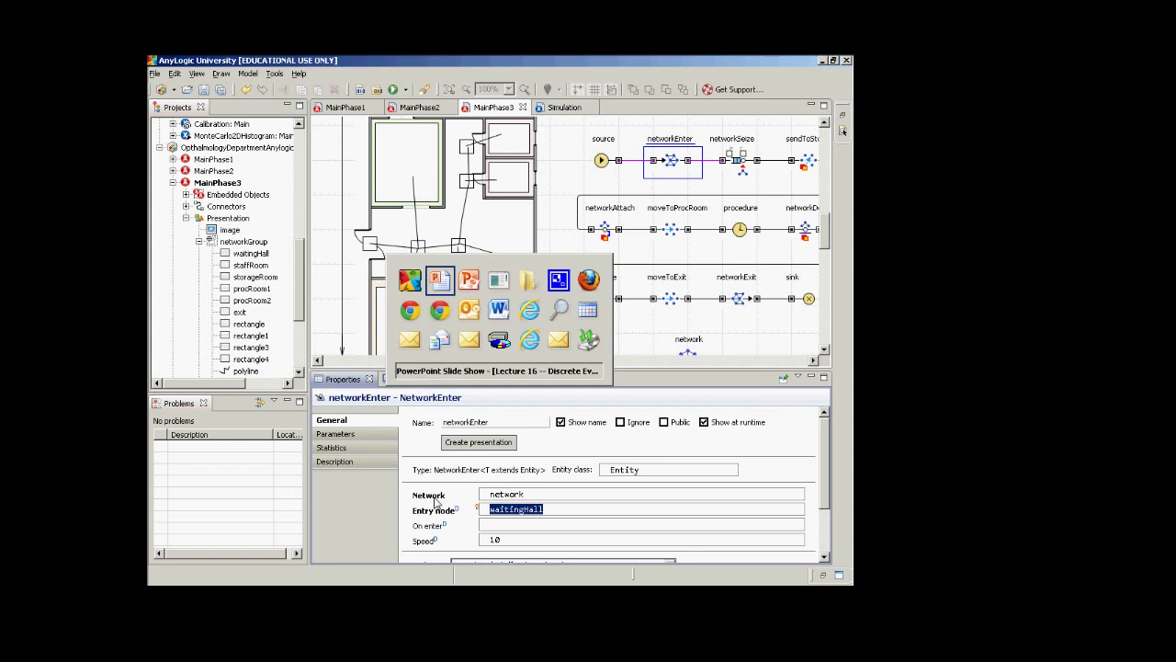
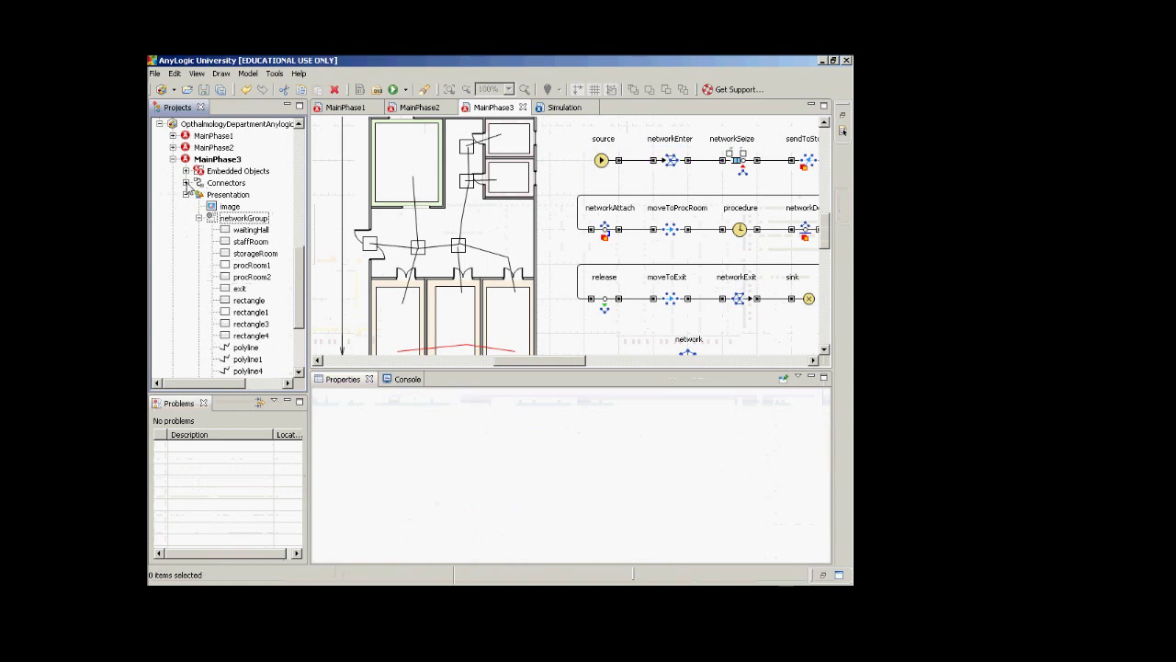
Locate the shapePatient curve on the MainPhase3 canvas, view its properties and bring up the full object palette
{"action": "scroll", "coordinate": [299, 342], "scroll_direction": "down", "scroll_amount": 4}
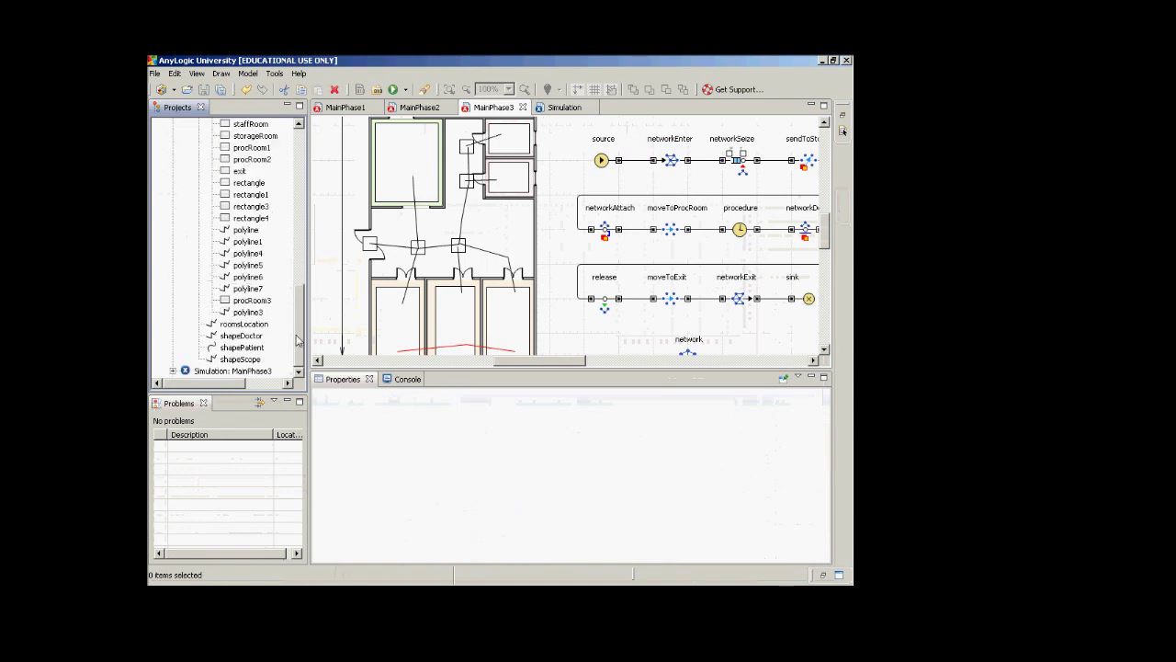
{"action": "left_click", "coordinate": [249, 347]}
{"action": "double_click", "coordinate": [246, 355]}
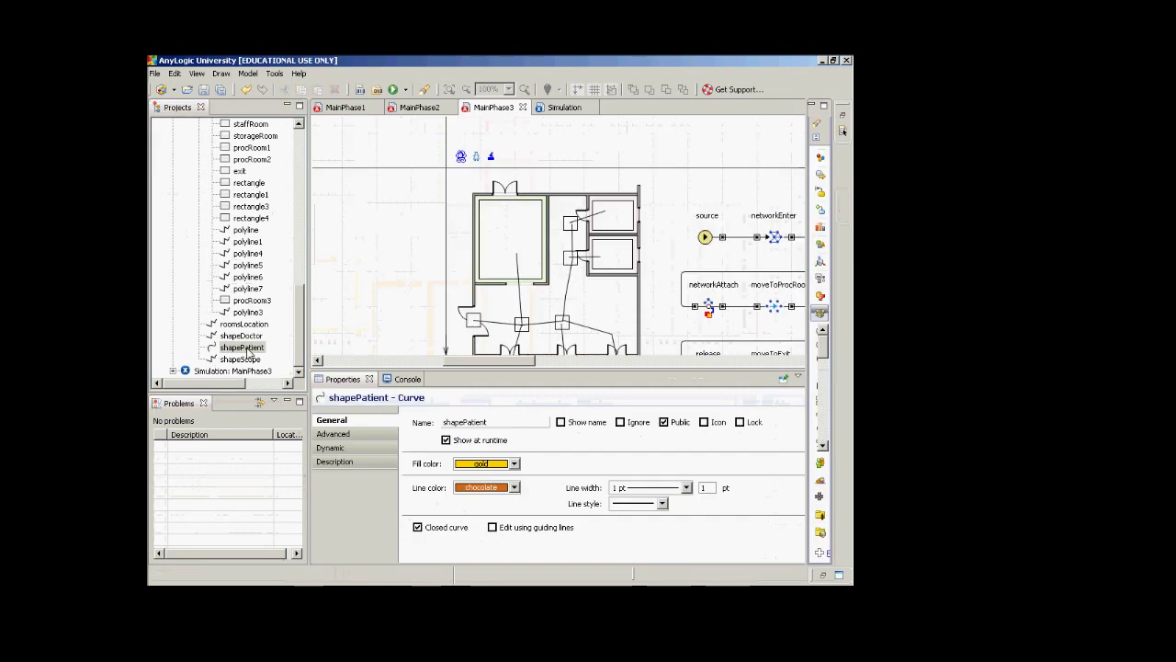
{"action": "left_click", "coordinate": [817, 263]}
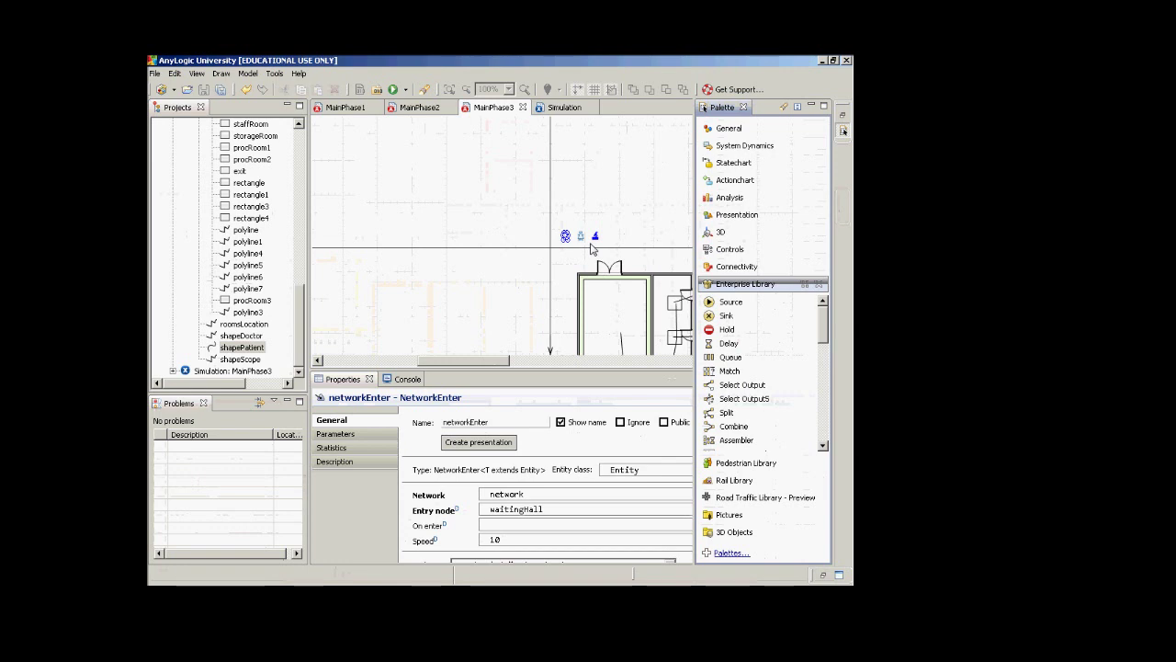
Select the shapePatient curve above the floor plan and examine its general properties
{"action": "left_click", "coordinate": [566, 237]}
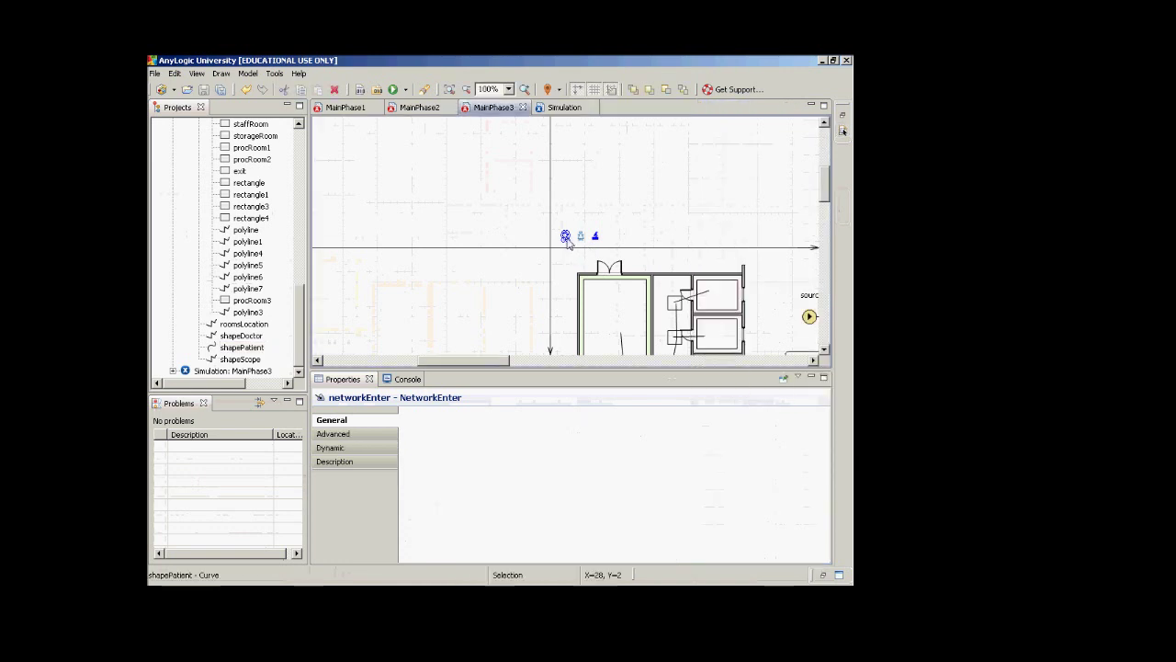
{"action": "left_click", "coordinate": [567, 241]}
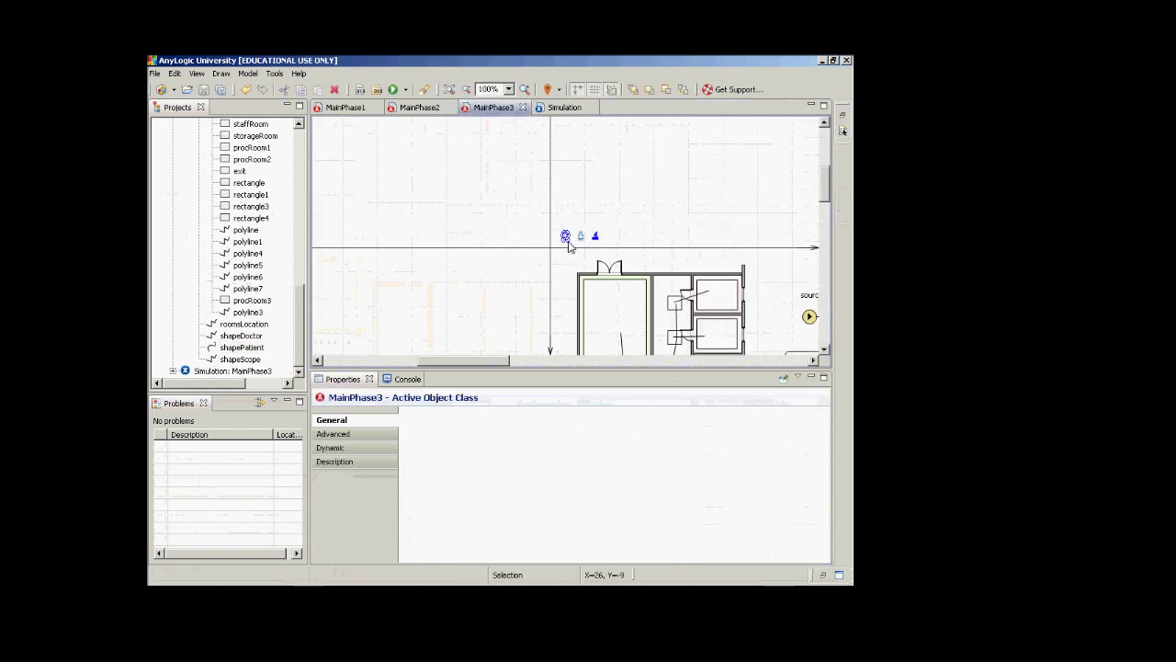
{"action": "left_click", "coordinate": [819, 266]}
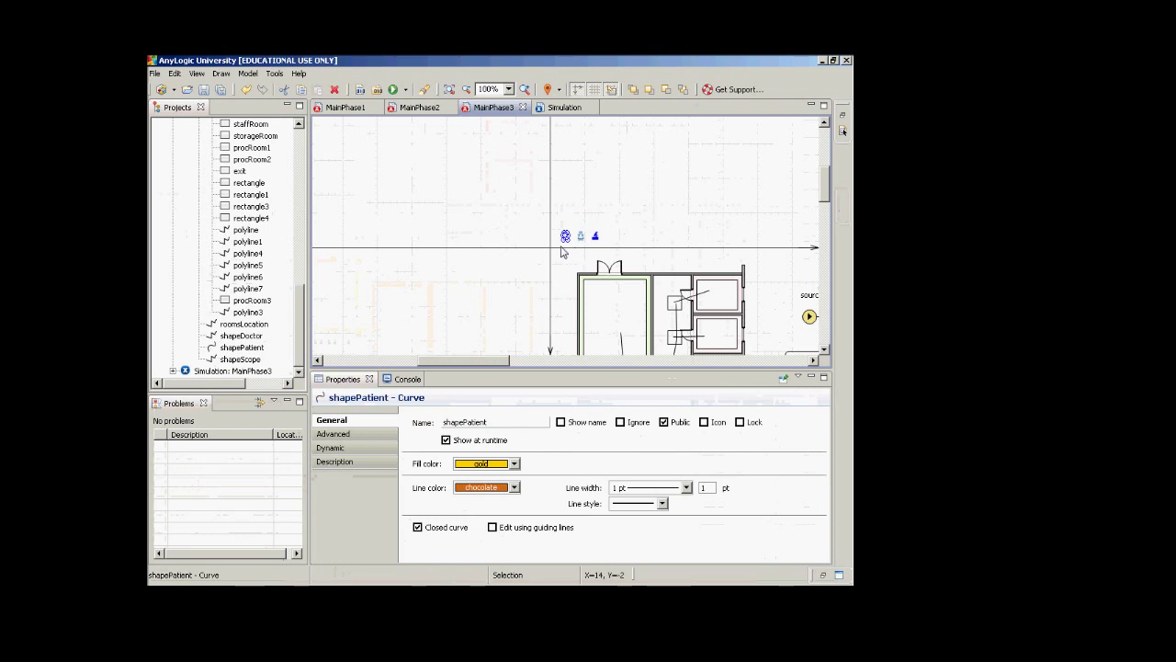
Find the Patient picture in the Pictures palette and place it on the MainPhase3 canvas just above the shapePatient curve
{"action": "left_click", "coordinate": [842, 132]}
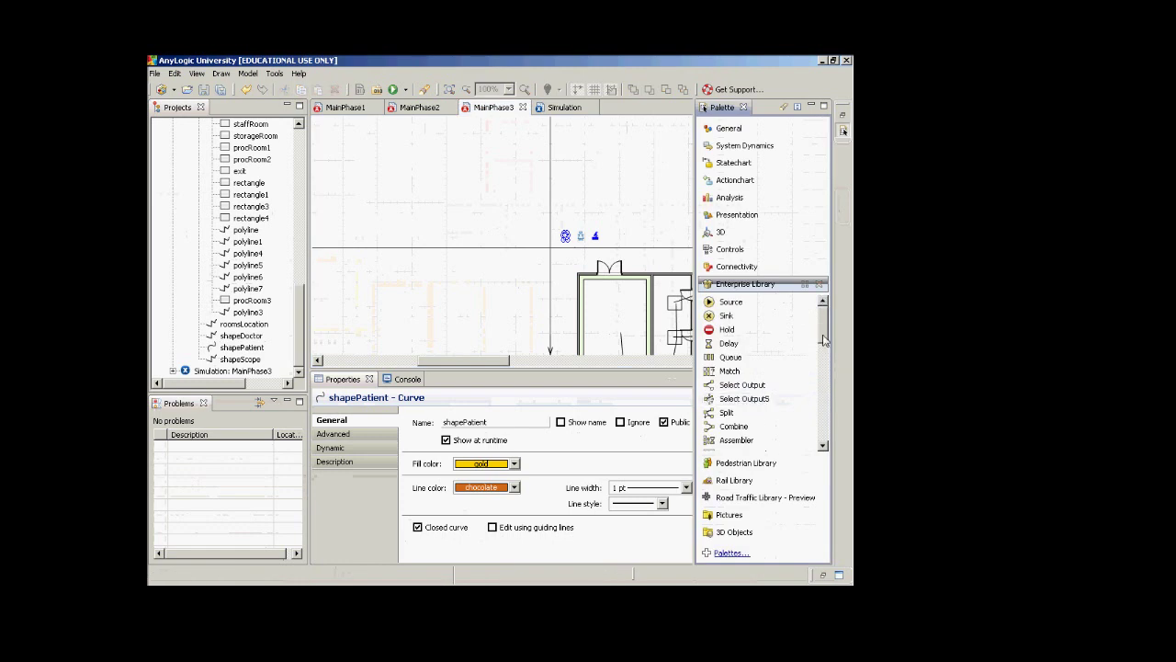
{"action": "mouse_move", "coordinate": [825, 341]}
{"action": "left_mouse_down"}
{"action": "mouse_move", "coordinate": [825, 419]}
{"action": "mouse_move", "coordinate": [820, 351]}
{"action": "left_mouse_up"}
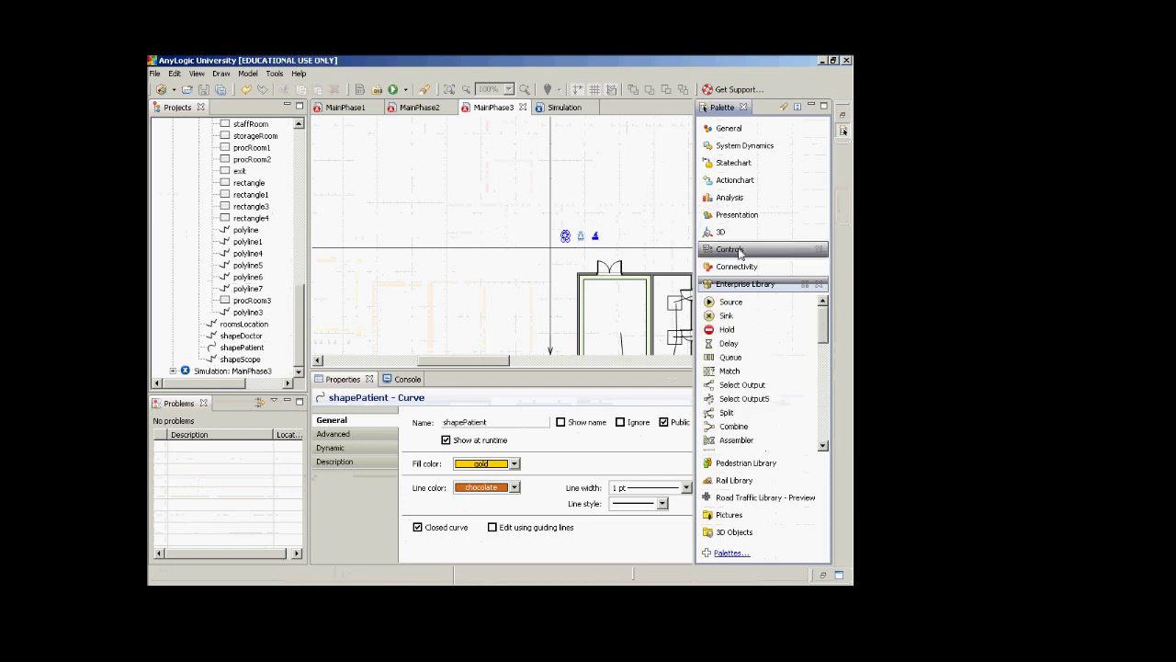
{"action": "left_click", "coordinate": [740, 214]}
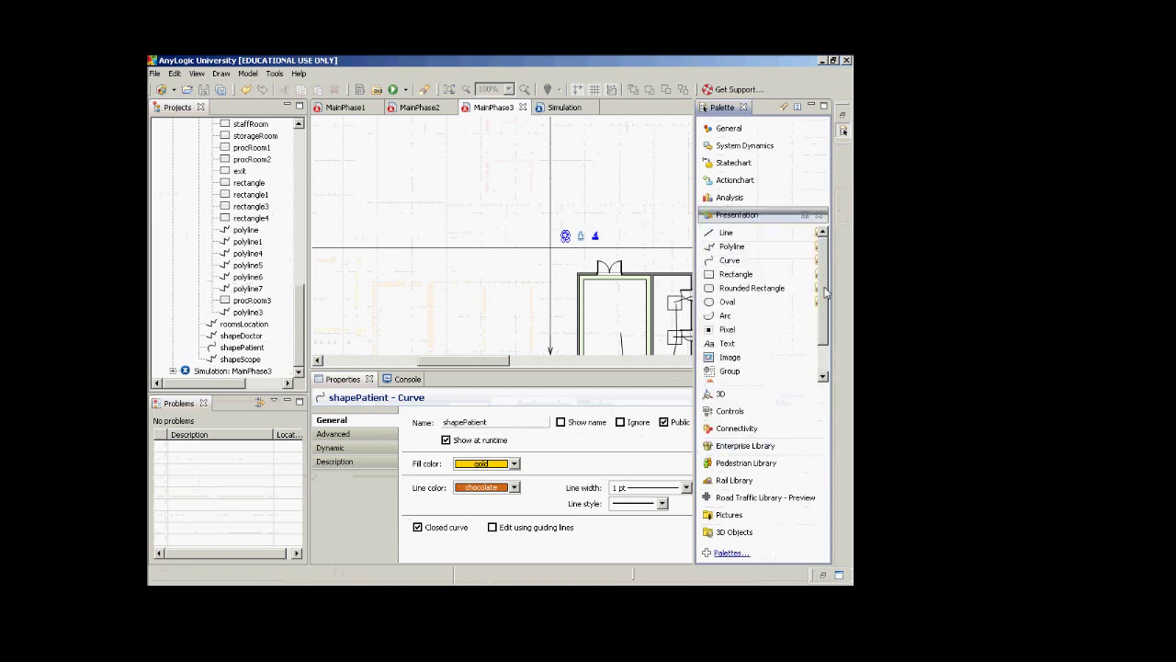
{"action": "scroll", "coordinate": [825, 292], "scroll_direction": "down", "scroll_amount": 1}
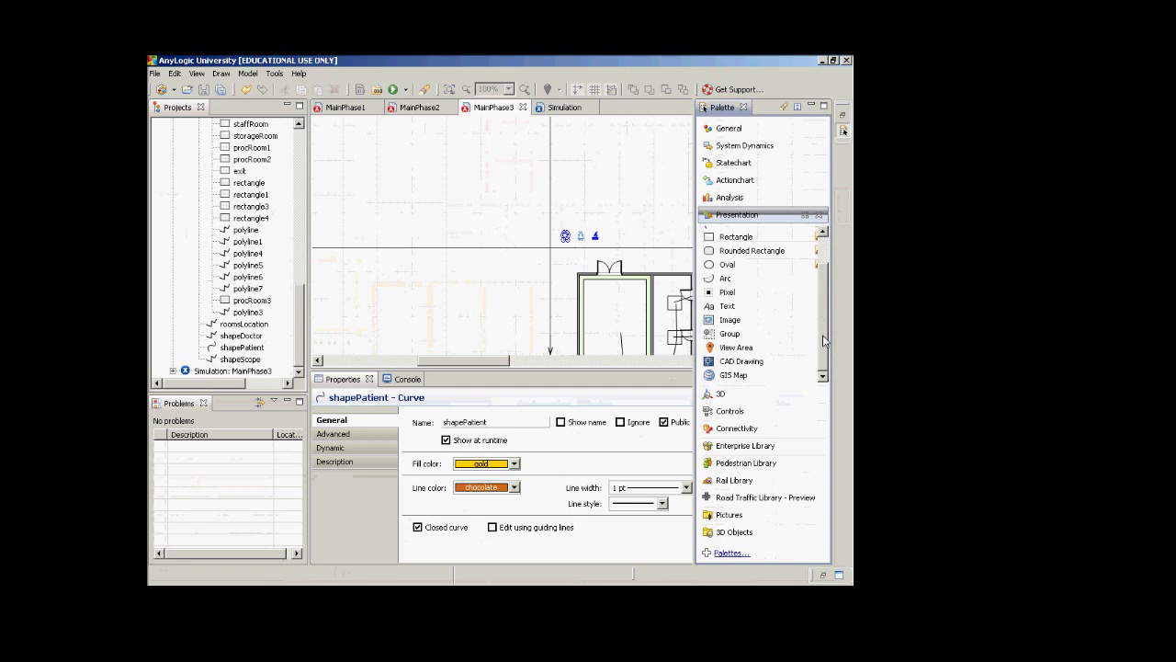
{"action": "left_click", "coordinate": [730, 515]}
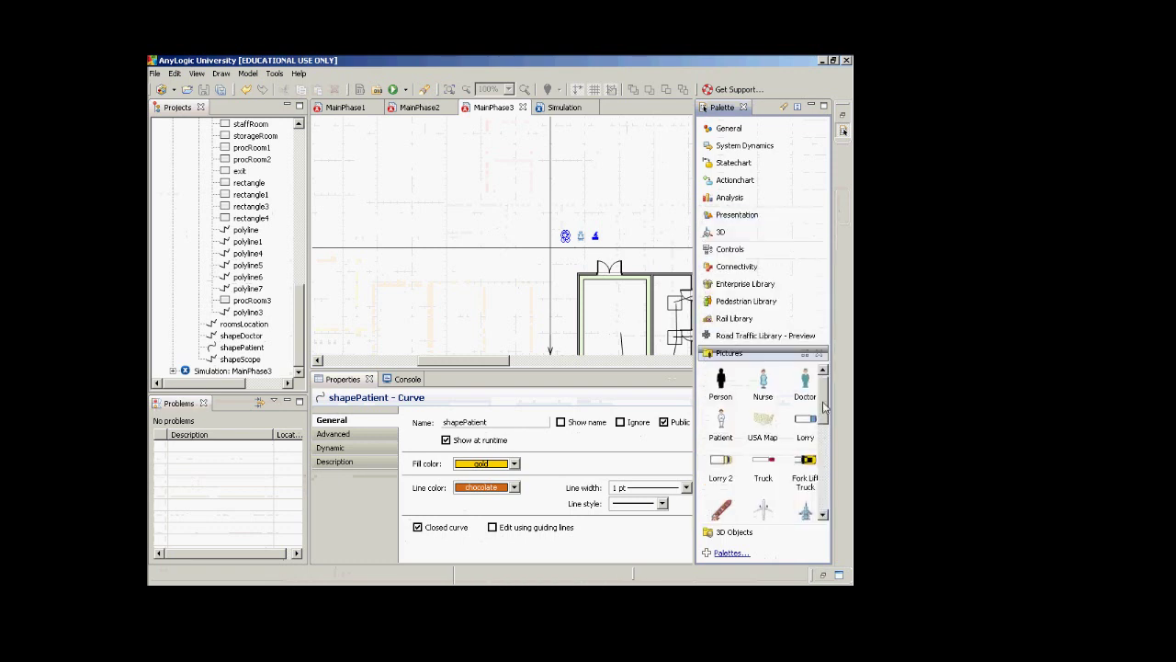
{"action": "scroll", "coordinate": [823, 406], "scroll_direction": "down", "scroll_amount": 2}
{"action": "left_click_drag", "start_coordinate": [824, 393], "coordinate": [823, 377]}
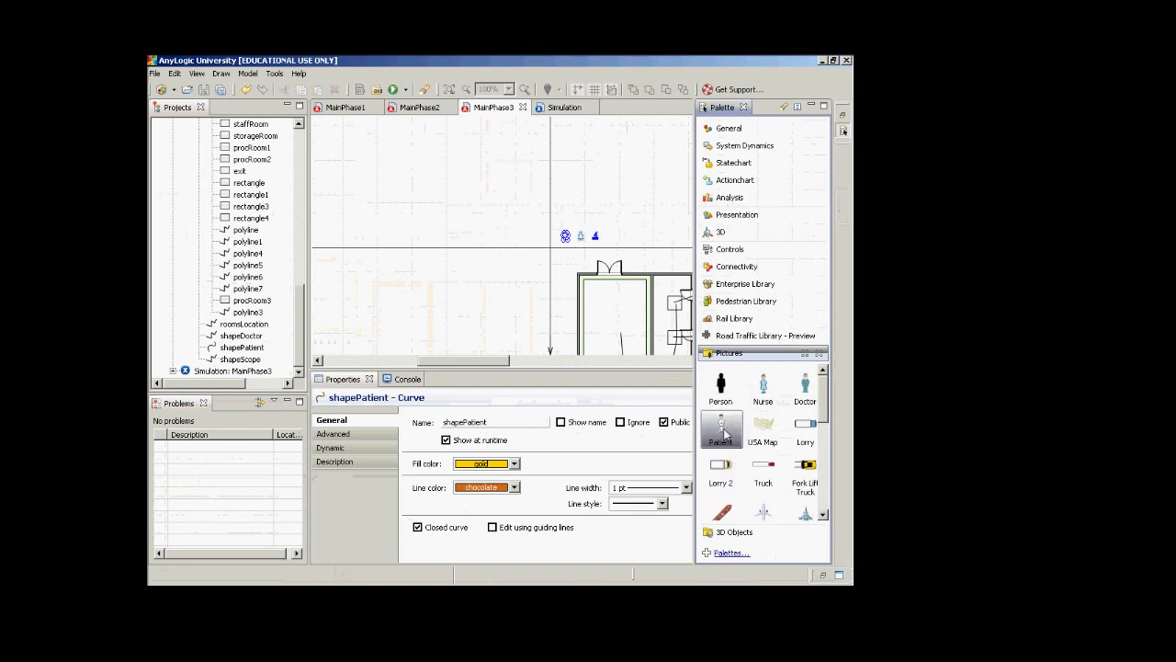
{"action": "left_click_drag", "start_coordinate": [723, 434], "coordinate": [564, 215]}
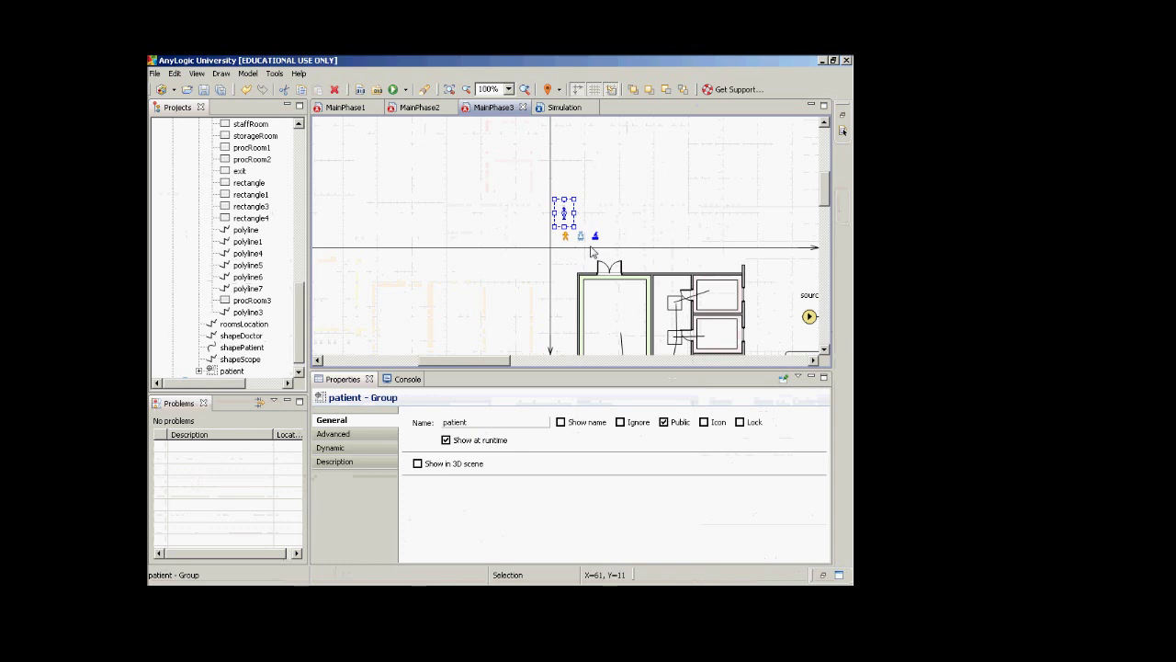
Set the entity animation shape of the source block to patient
{"action": "left_click_drag", "start_coordinate": [824, 184], "coordinate": [826, 235]}
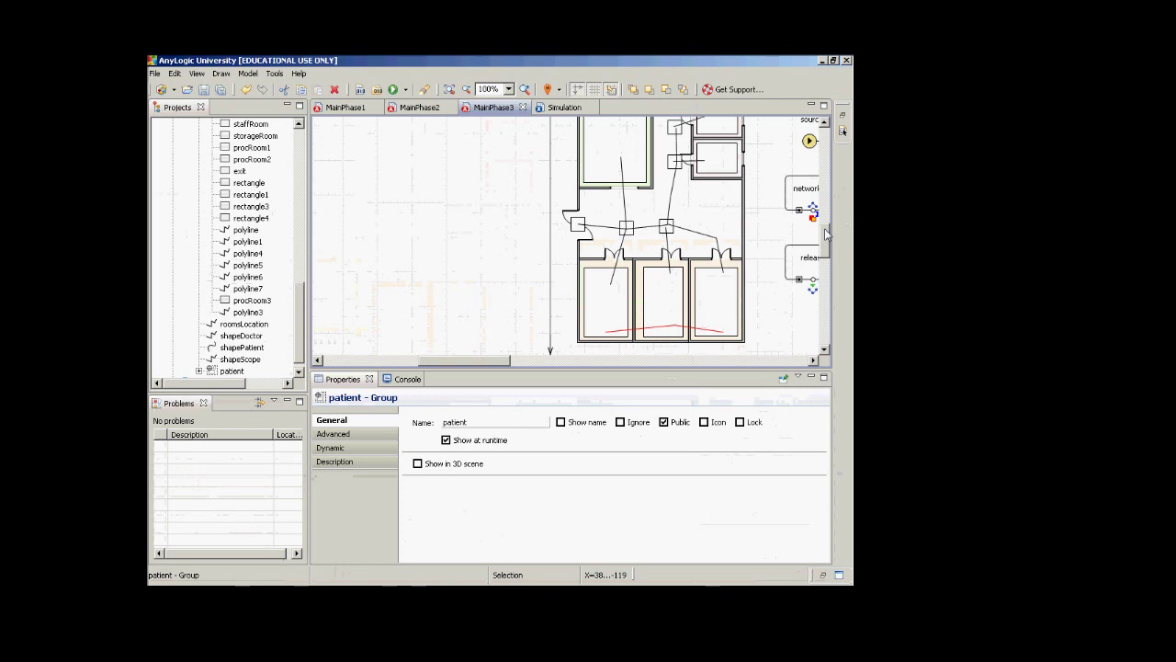
{"action": "left_click_drag", "start_coordinate": [487, 365], "coordinate": [568, 365]}
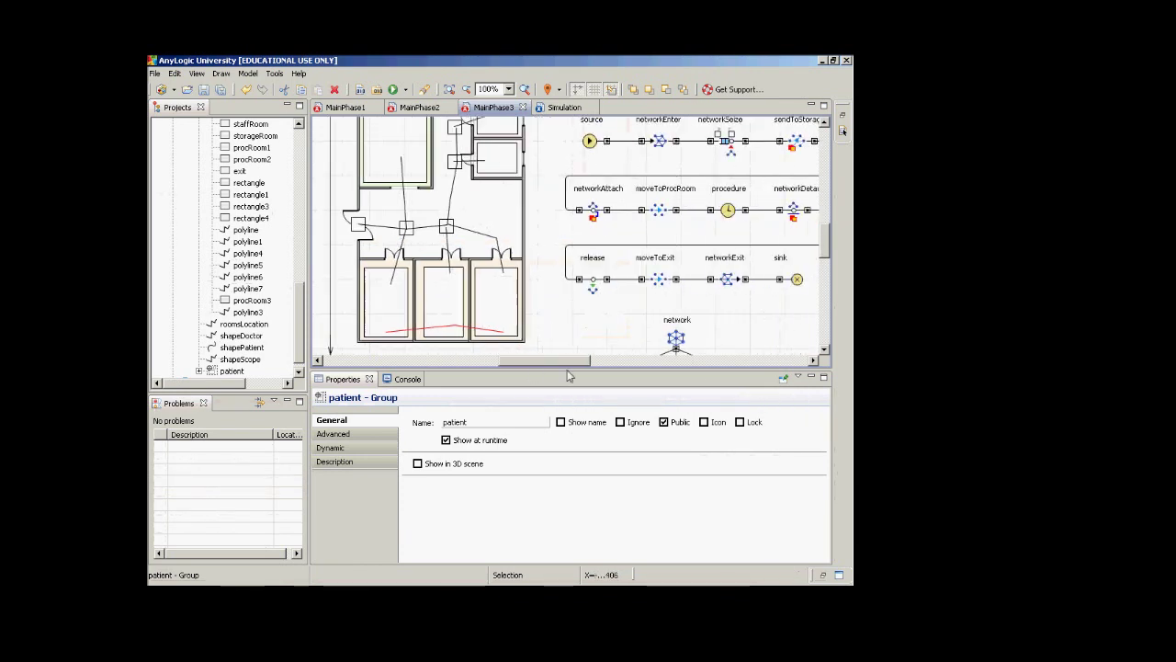
{"action": "left_click", "coordinate": [591, 143]}
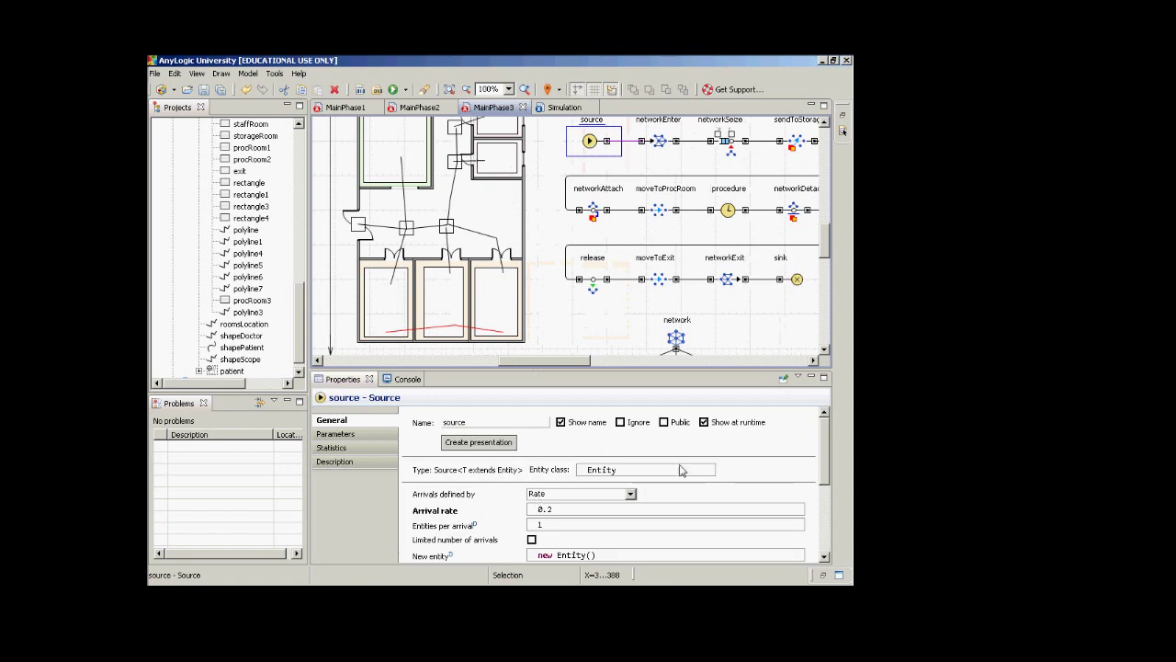
{"action": "left_click_drag", "start_coordinate": [824, 455], "coordinate": [825, 516]}
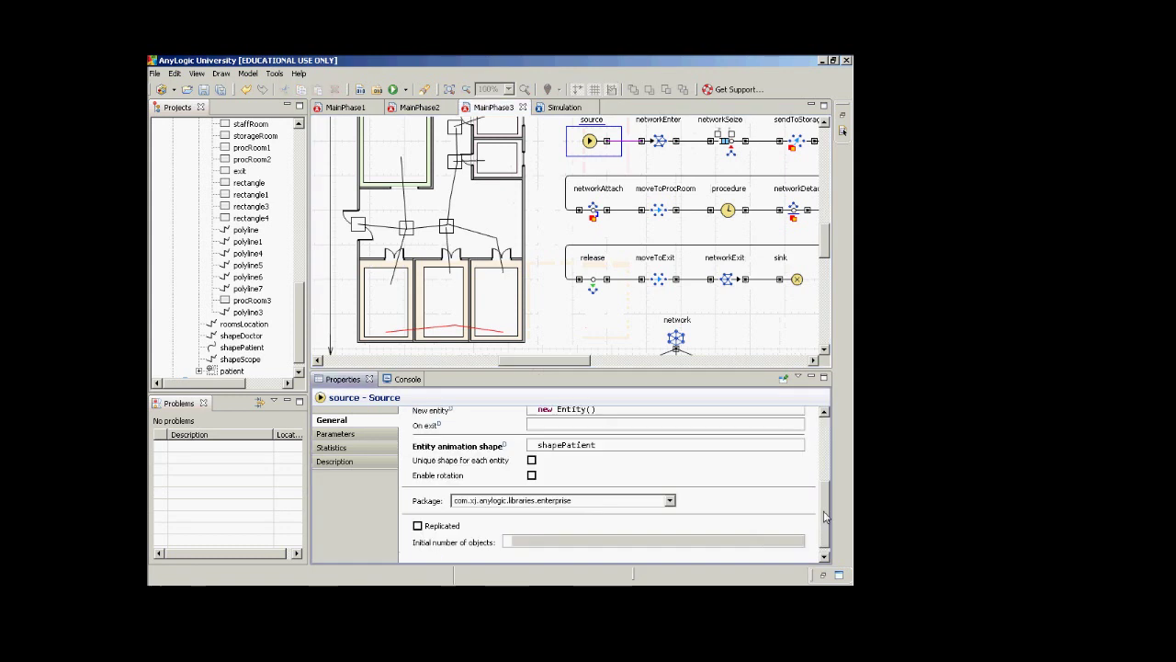
{"action": "left_click", "coordinate": [602, 445]}
{"action": "key", "text": "BackSpace"}
{"action": "key", "text": "BackSpace"}
{"action": "key", "text": "BackSpace"}
{"action": "key", "text": "BackSpace"}
{"action": "key", "text": "BackSpace"}
{"action": "key", "text": "BackSpace"}
{"action": "key", "text": "BackSpace"}
{"action": "key", "text": "BackSpace"}
{"action": "key", "text": "BackSpace"}
{"action": "key", "text": "BackSpace"}
{"action": "key", "text": "BackSpace"}
{"action": "key", "text": "BackSpace"}
{"action": "type", "text": "pateInt"}
{"action": "key", "text": "BackSpace"}
{"action": "key", "text": "BackSpace"}
{"action": "key", "text": "BackSpace"}
{"action": "key", "text": "BackSpace"}
{"action": "type", "text": "ient"}
{"action": "left_click", "coordinate": [844, 132]}
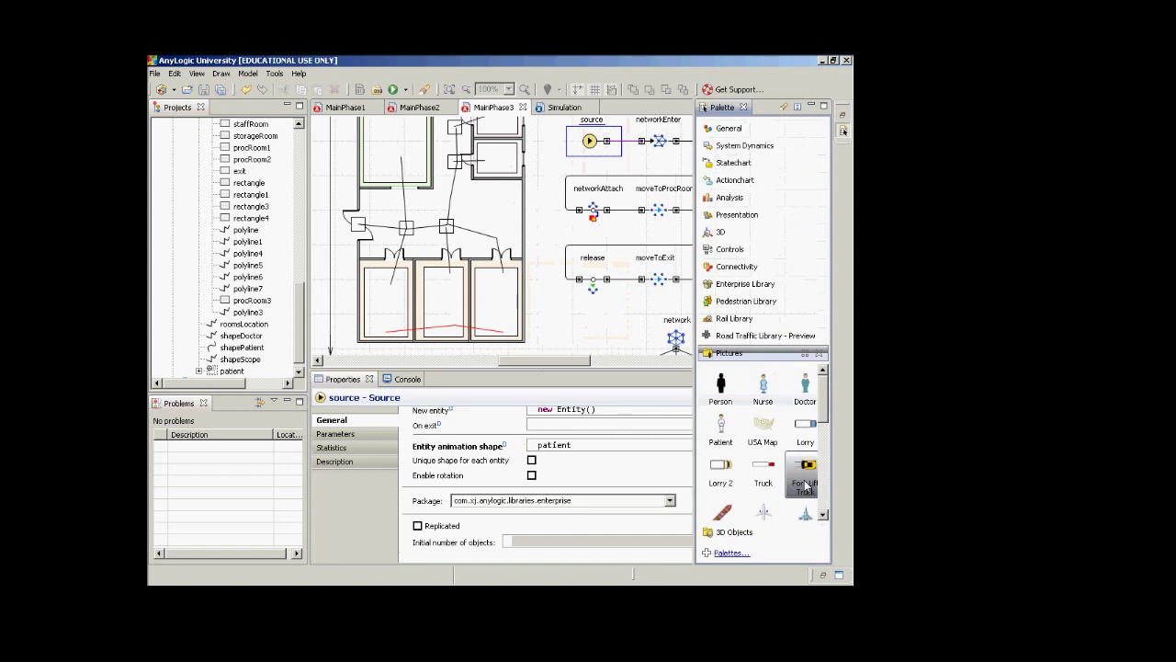
{"action": "left_click_drag", "start_coordinate": [826, 399], "coordinate": [826, 375]}
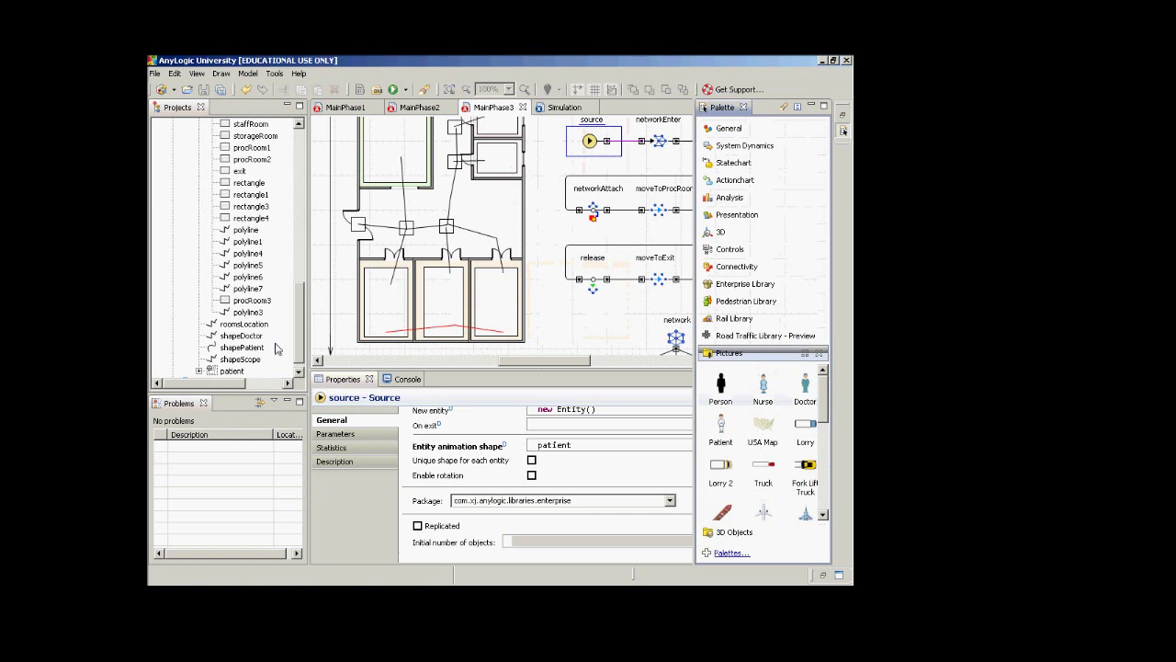
Run the MainPhase3 Simulation experiment at x10 speed to watch the patient shapes, and stop and close it
{"action": "left_click", "coordinate": [295, 357]}
{"action": "left_click", "coordinate": [238, 373]}
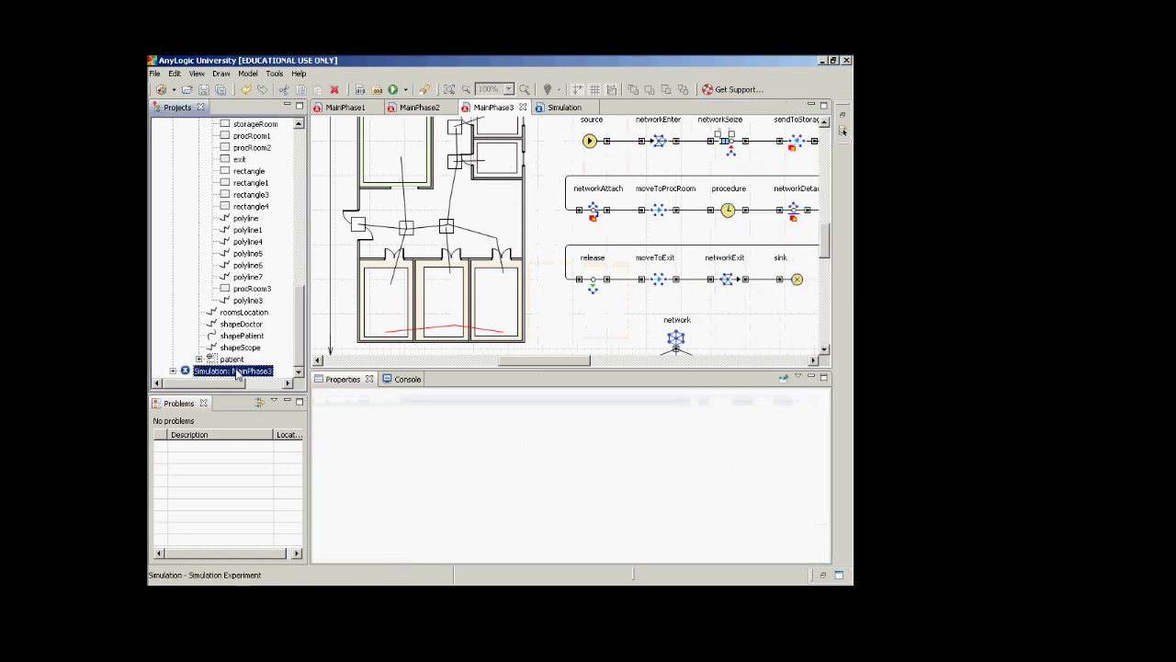
{"action": "right_click", "coordinate": [237, 373]}
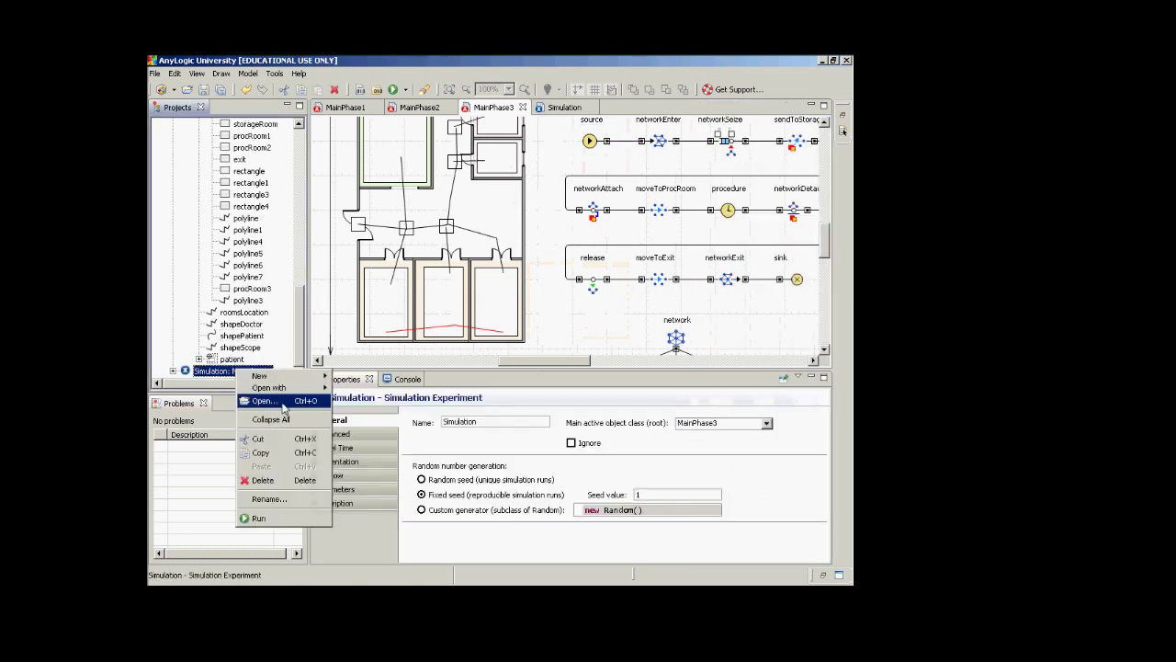
{"action": "left_click", "coordinate": [267, 517]}
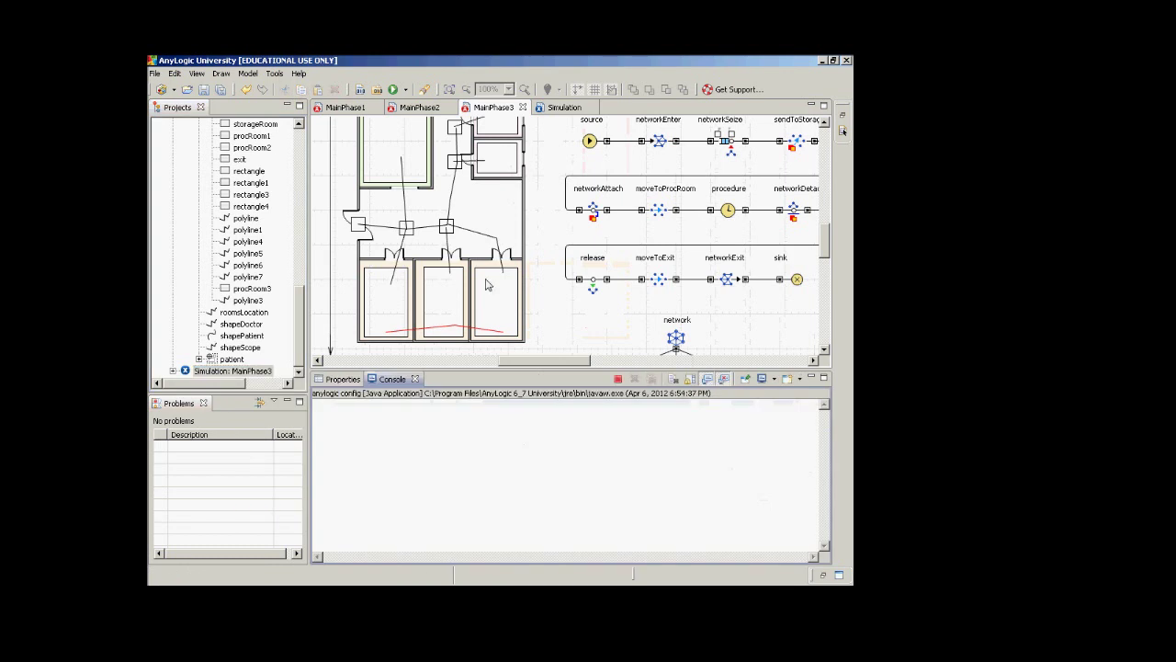
{"action": "left_click", "coordinate": [281, 186]}
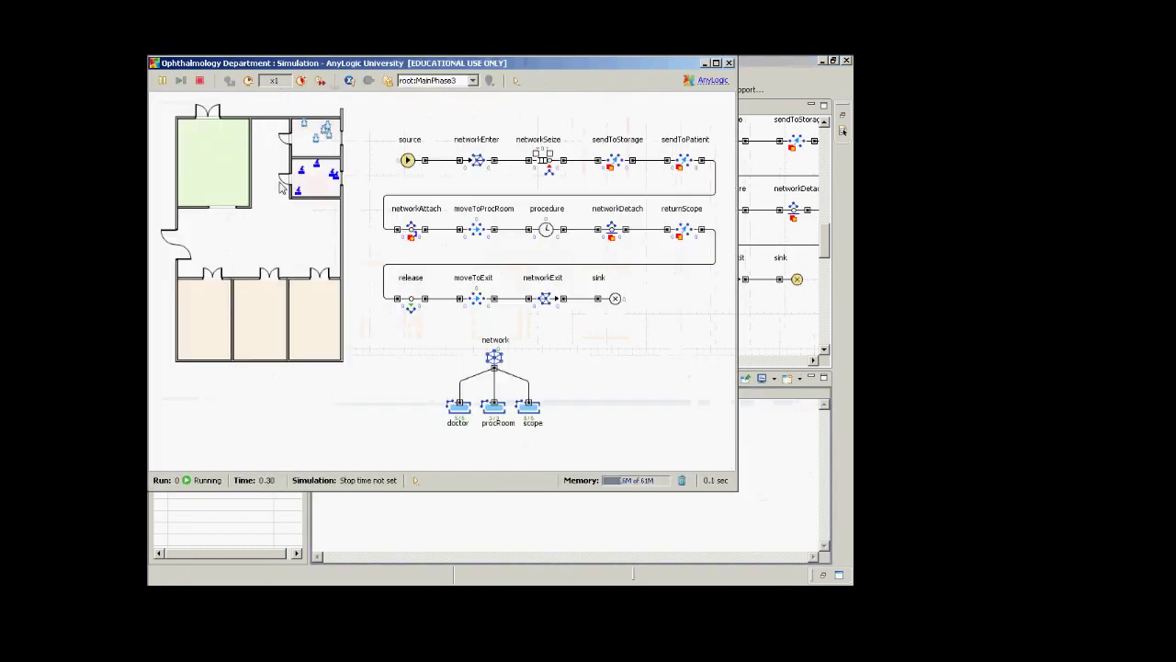
{"action": "left_click", "coordinate": [301, 82]}
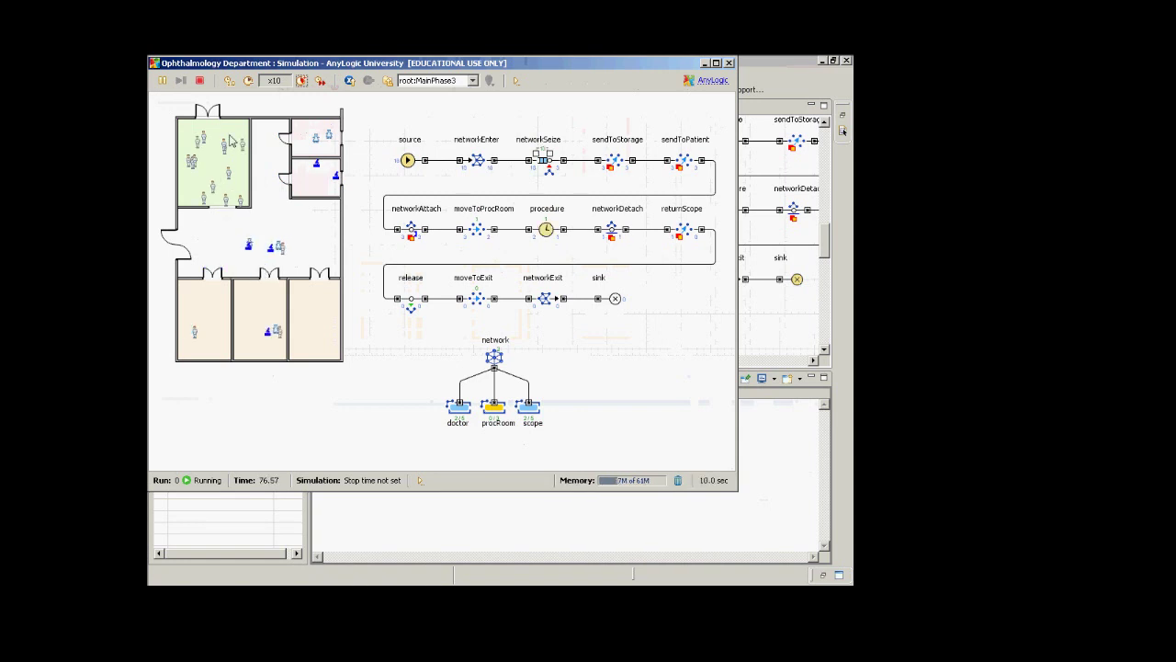
{"action": "left_click", "coordinate": [201, 81]}
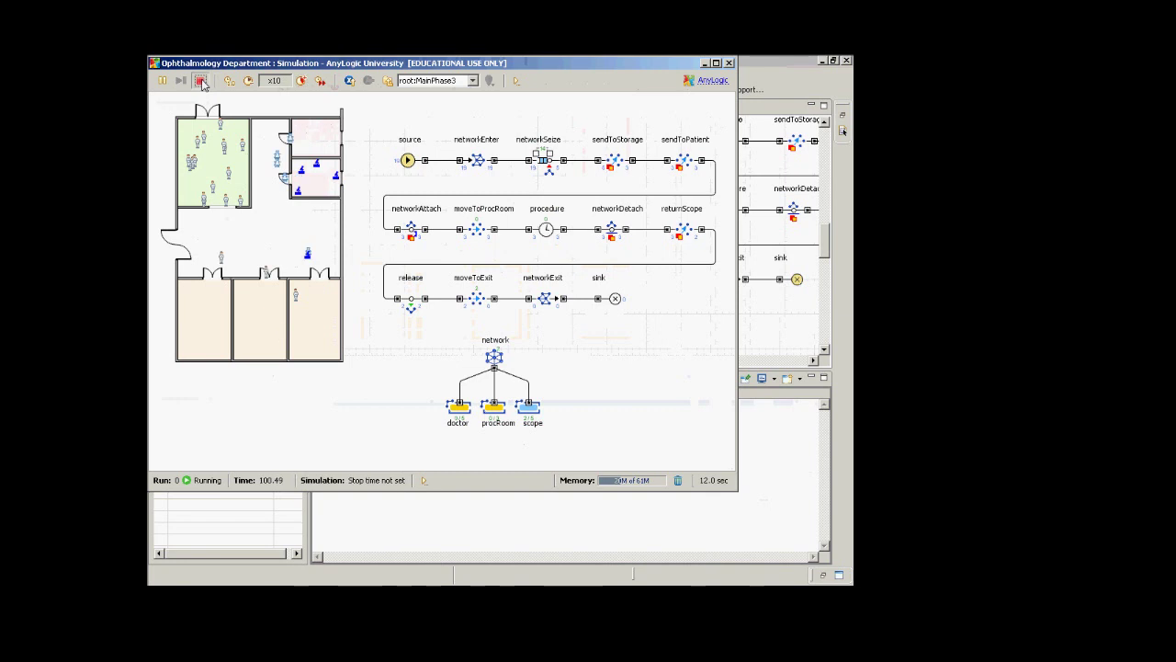
{"action": "left_click", "coordinate": [727, 62]}
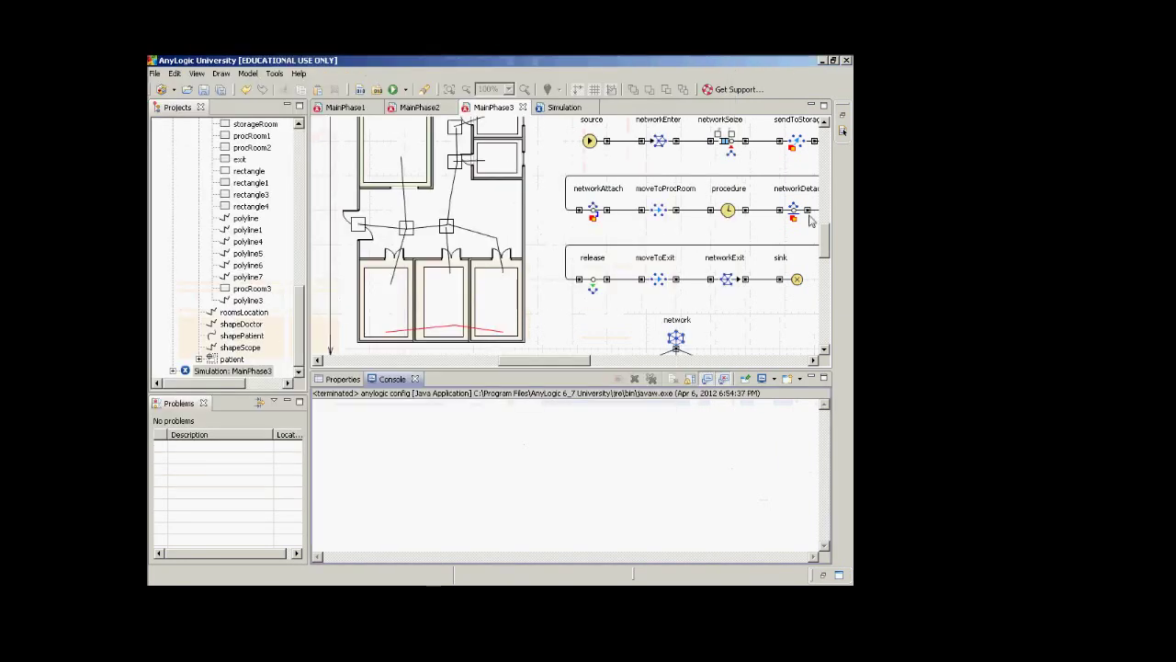
{"action": "left_click_drag", "start_coordinate": [827, 254], "coordinate": [827, 252]}
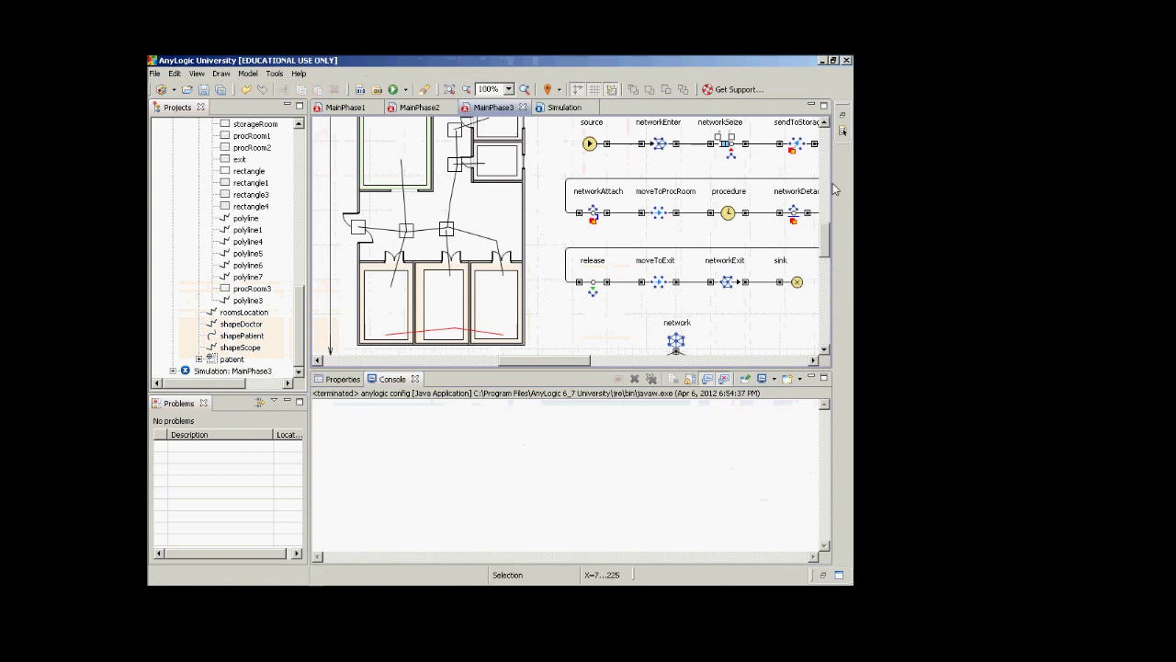
{"action": "left_click", "coordinate": [843, 133]}
{"action": "left_click", "coordinate": [842, 132]}
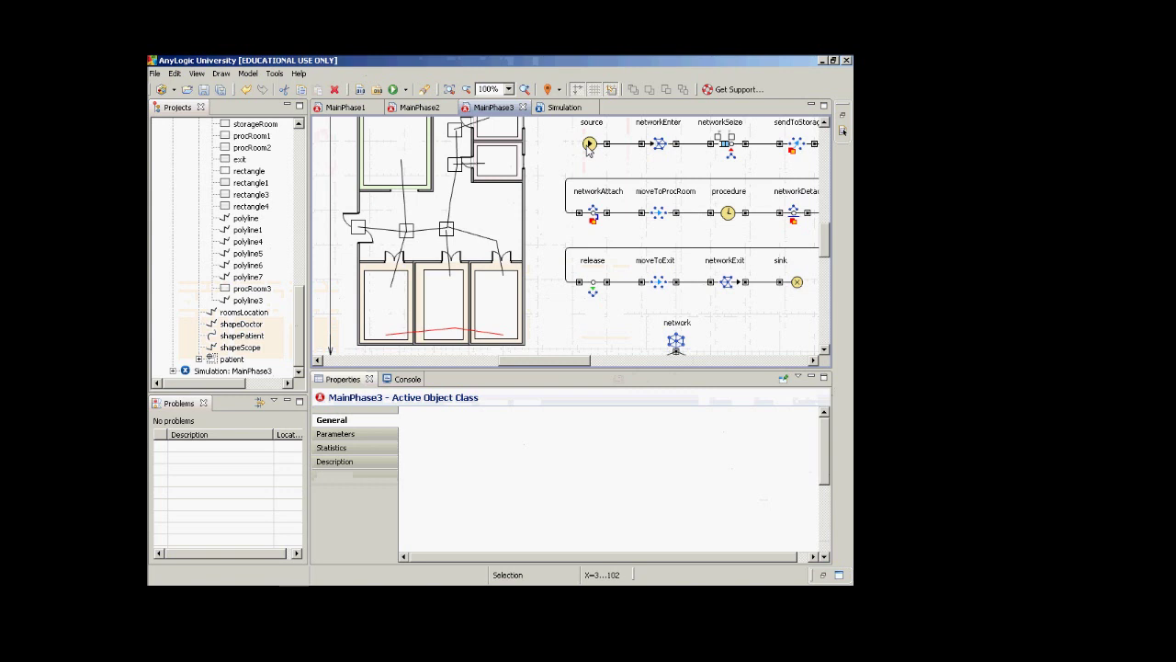
Set the source block's entity animation shape to the expression randomTrue(0.5) ? patient : shapePatient
{"action": "left_click", "coordinate": [589, 147]}
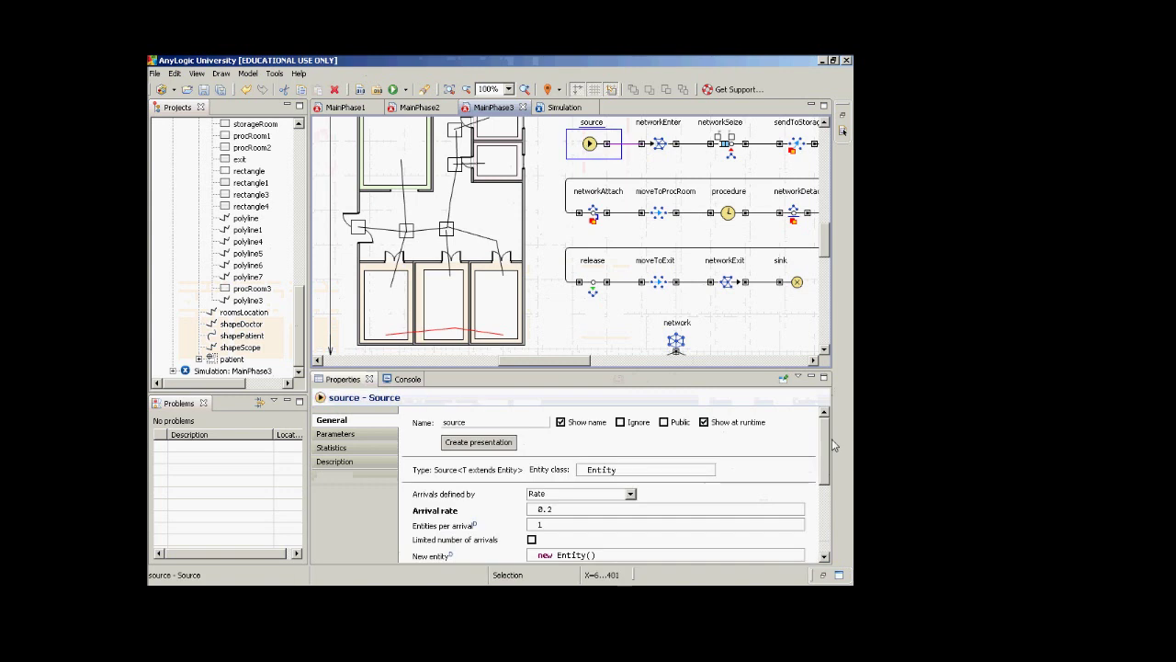
{"action": "scroll", "coordinate": [815, 519], "scroll_direction": "down", "scroll_amount": 10}
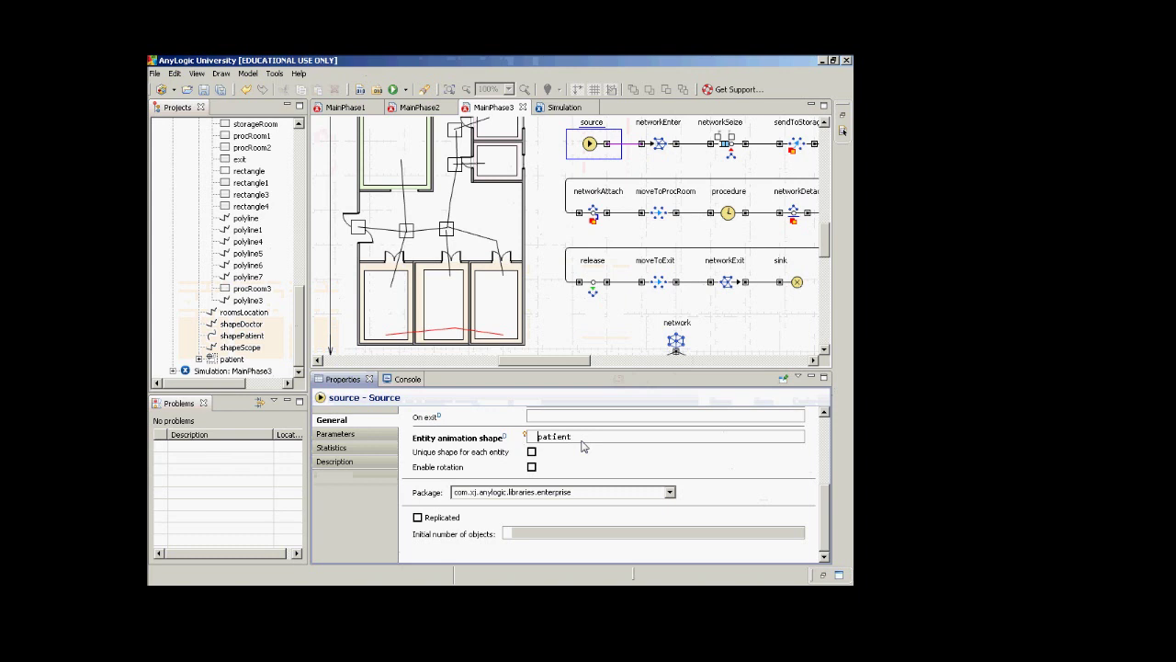
{"action": "type", "text": "random("}
{"action": "type", "text": "rue(0.5) ? "}
{"action": "type", "text": "shap"}
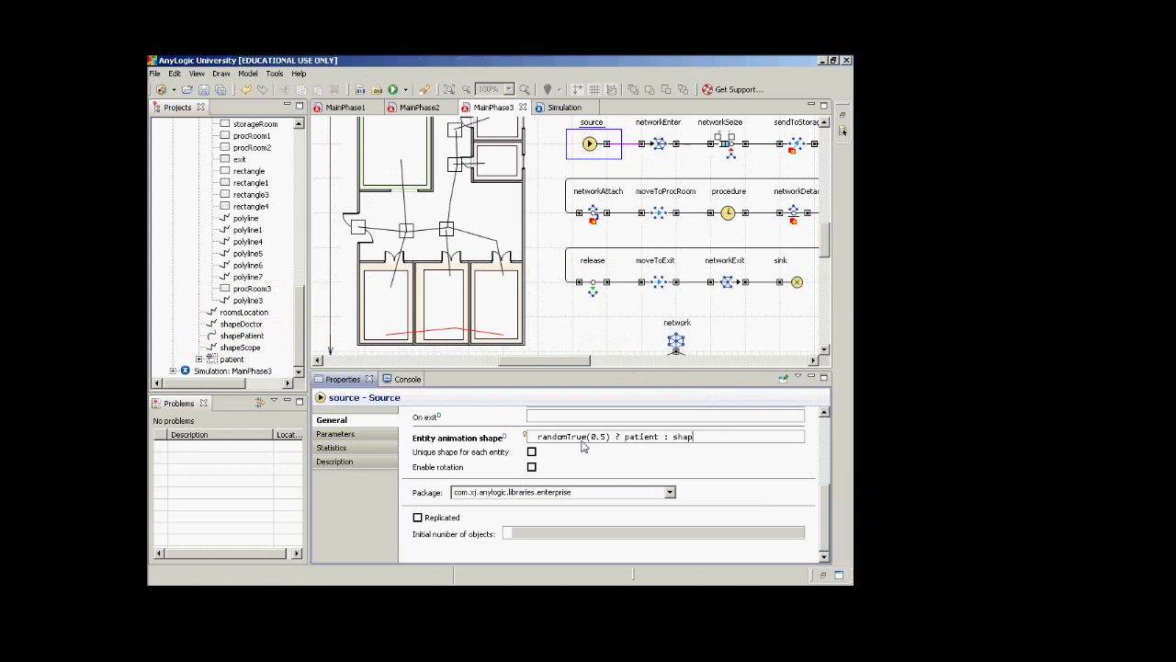
{"action": "key", "text": "ctrl+space"}
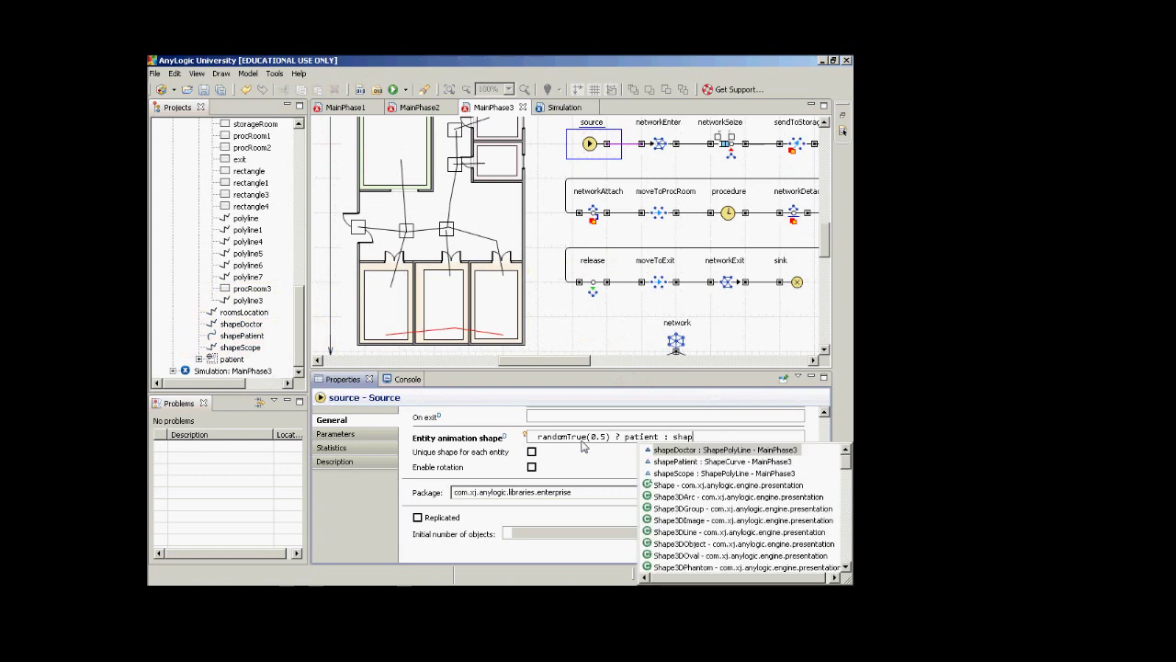
{"action": "key", "text": "Down"}
{"action": "key", "text": "Return"}
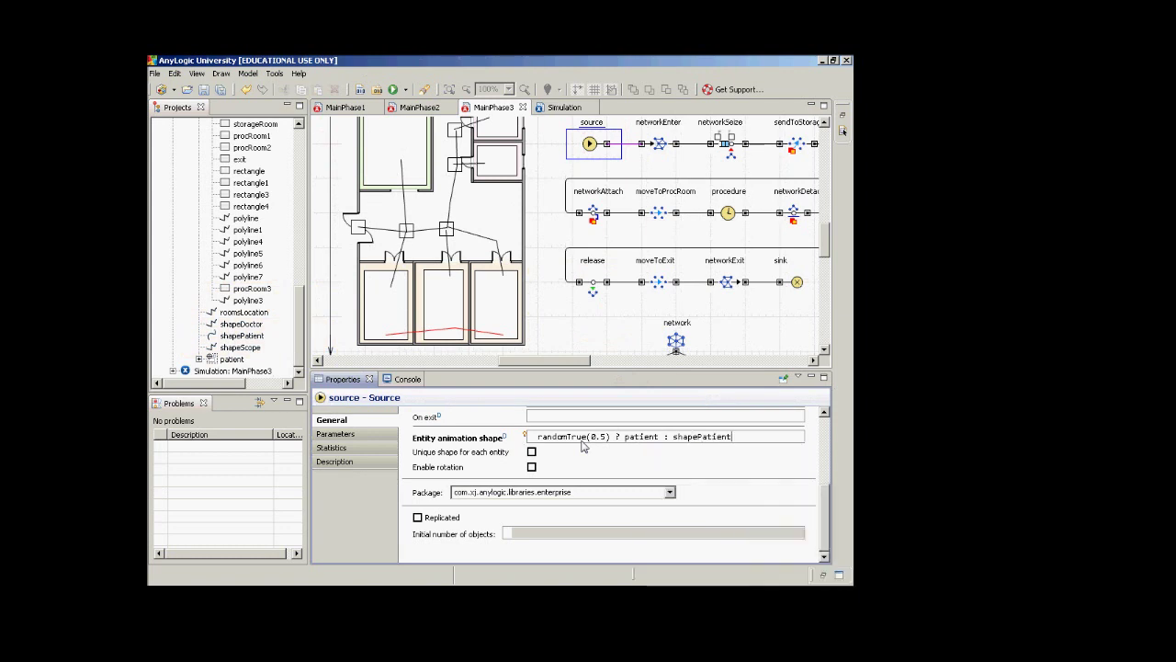
Run the ophthalmology model at x10 speed to watch the randomly mixed patient shapes, and stop and close the simulation
{"action": "left_click", "coordinate": [405, 89]}
{"action": "left_click", "coordinate": [405, 112]}
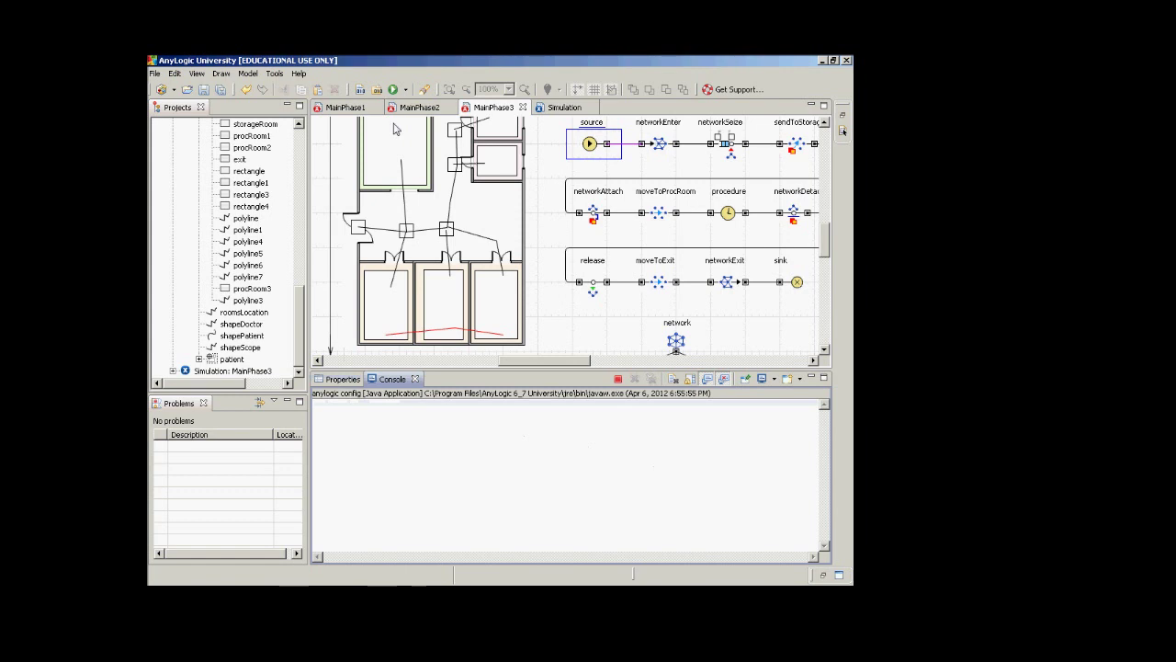
{"action": "left_click", "coordinate": [287, 185]}
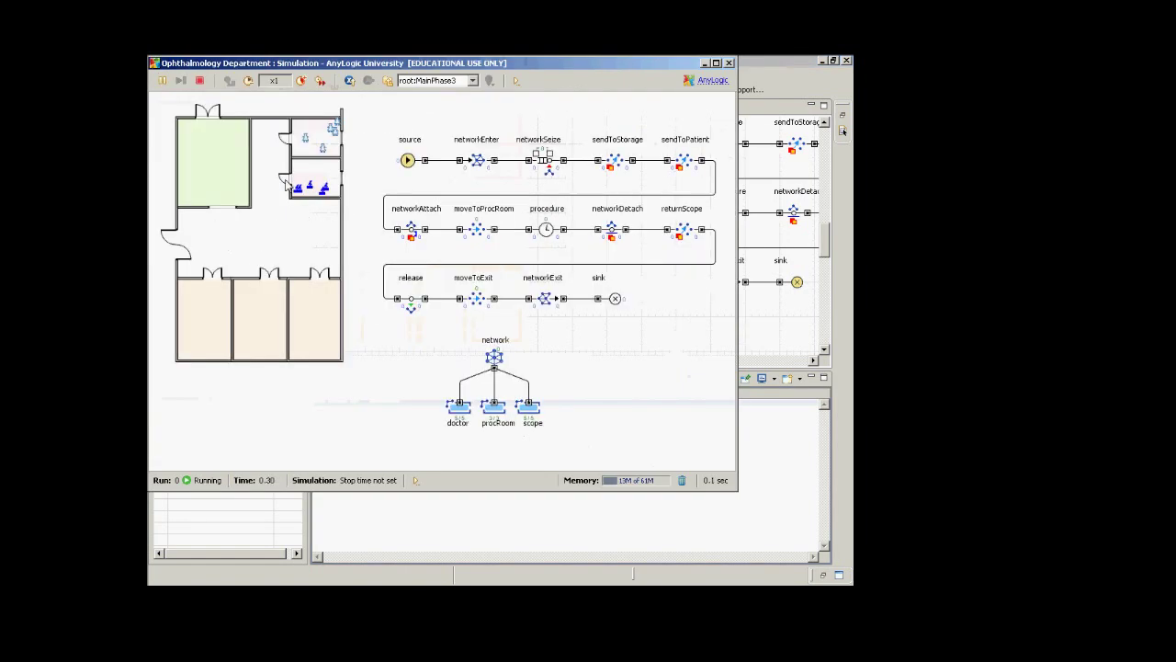
{"action": "left_click", "coordinate": [301, 83]}
{"action": "left_click", "coordinate": [301, 85]}
{"action": "left_click", "coordinate": [301, 83]}
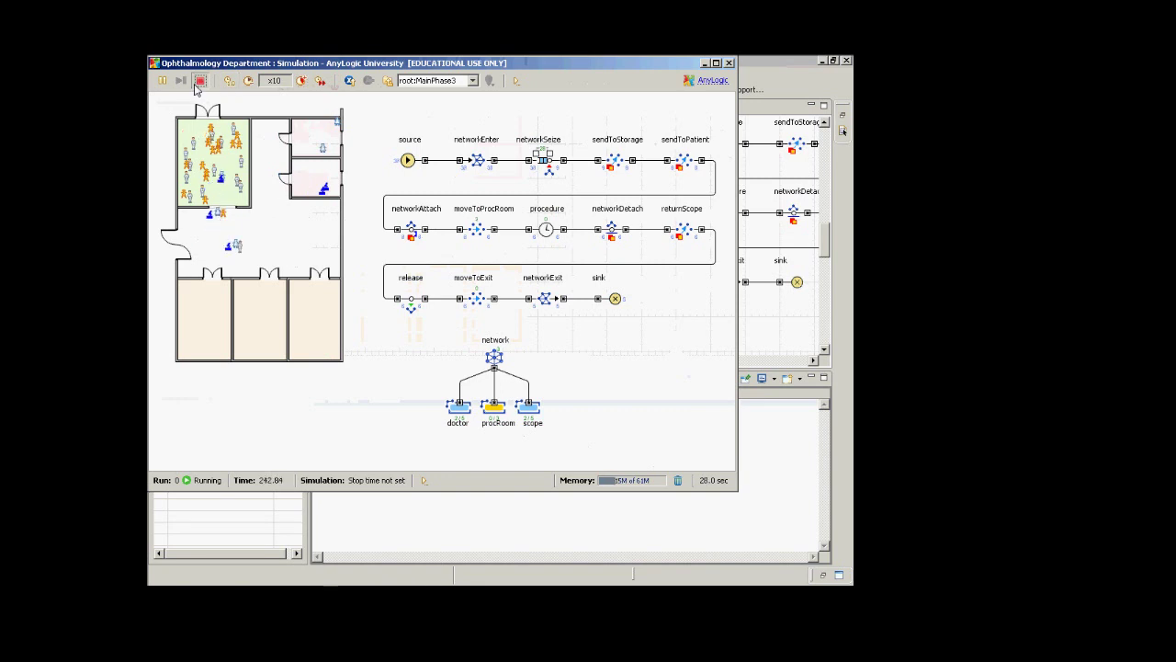
{"action": "left_click", "coordinate": [199, 82]}
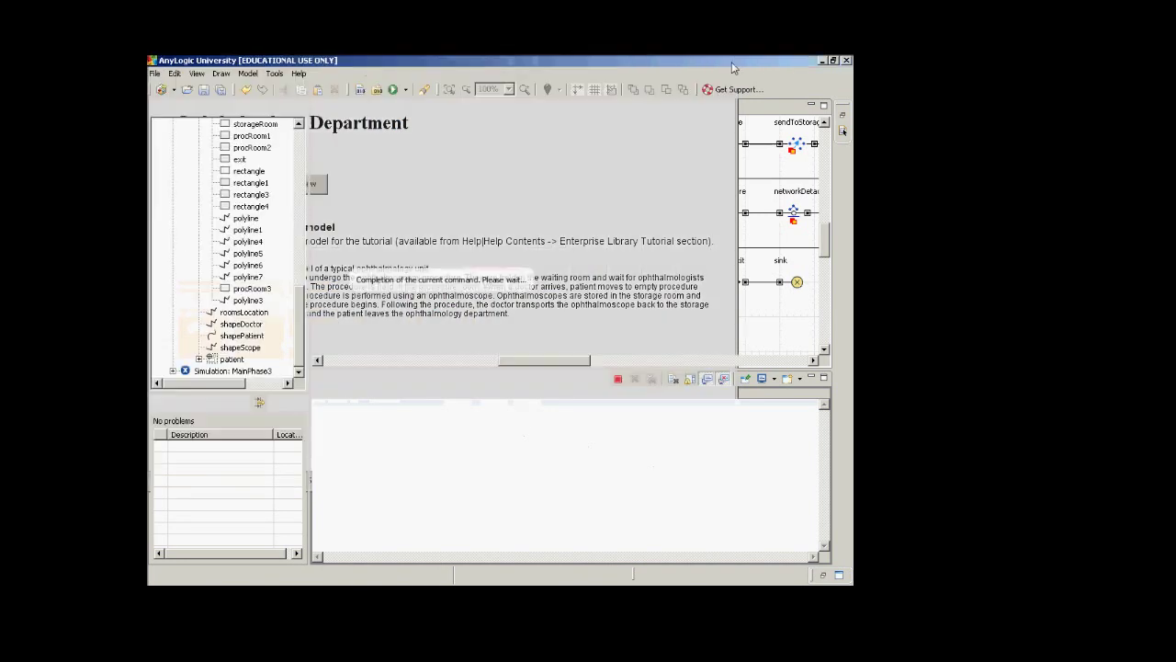
{"action": "left_click", "coordinate": [730, 62]}
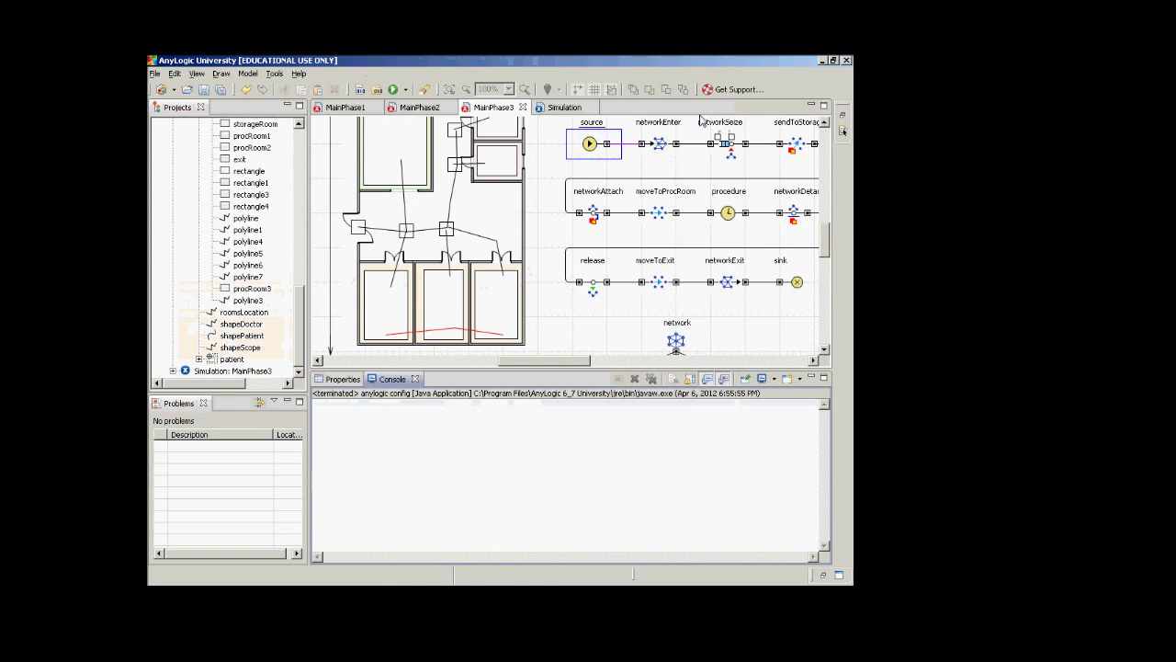
Review the presentation slides on the entity's animation shape and the resource's presentation properties, and return to the AnyLogic model
{"action": "key", "text": "alt+Tab"}
{"action": "key", "text": "Page_Down"}
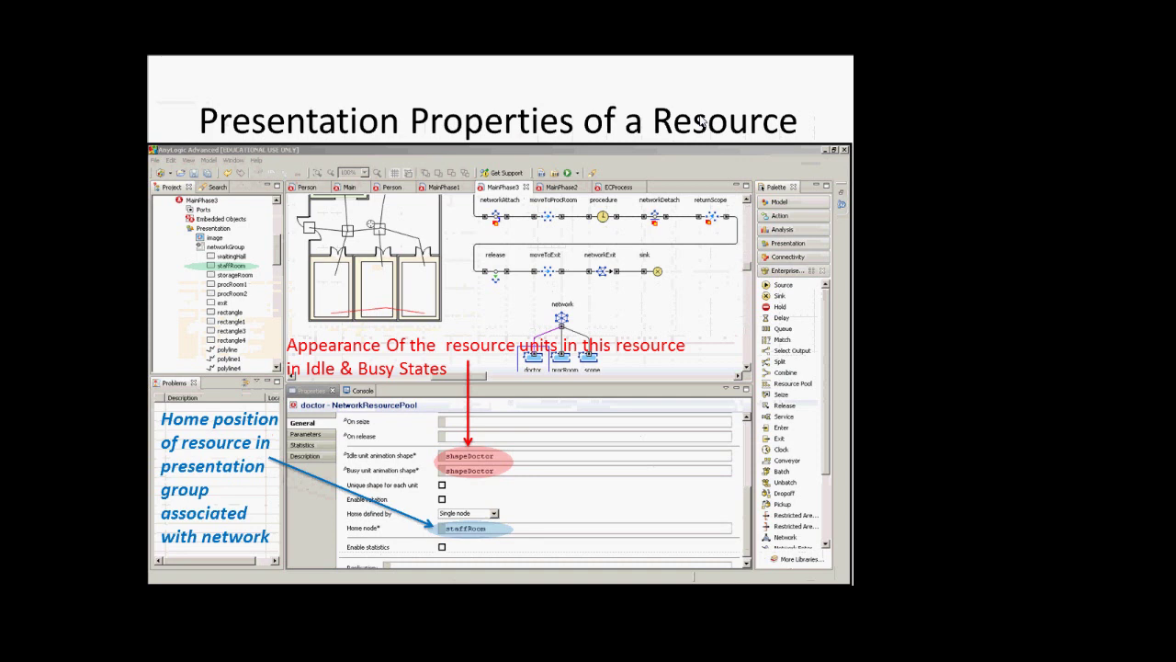
{"action": "key", "text": "Left"}
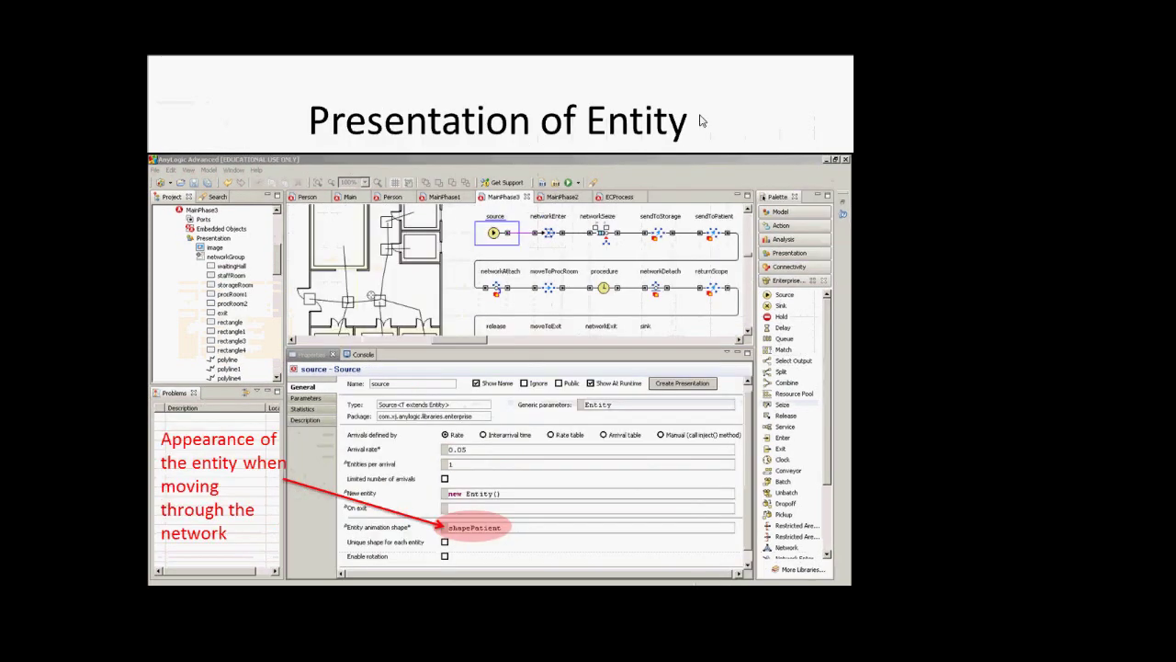
{"action": "key", "text": "Right"}
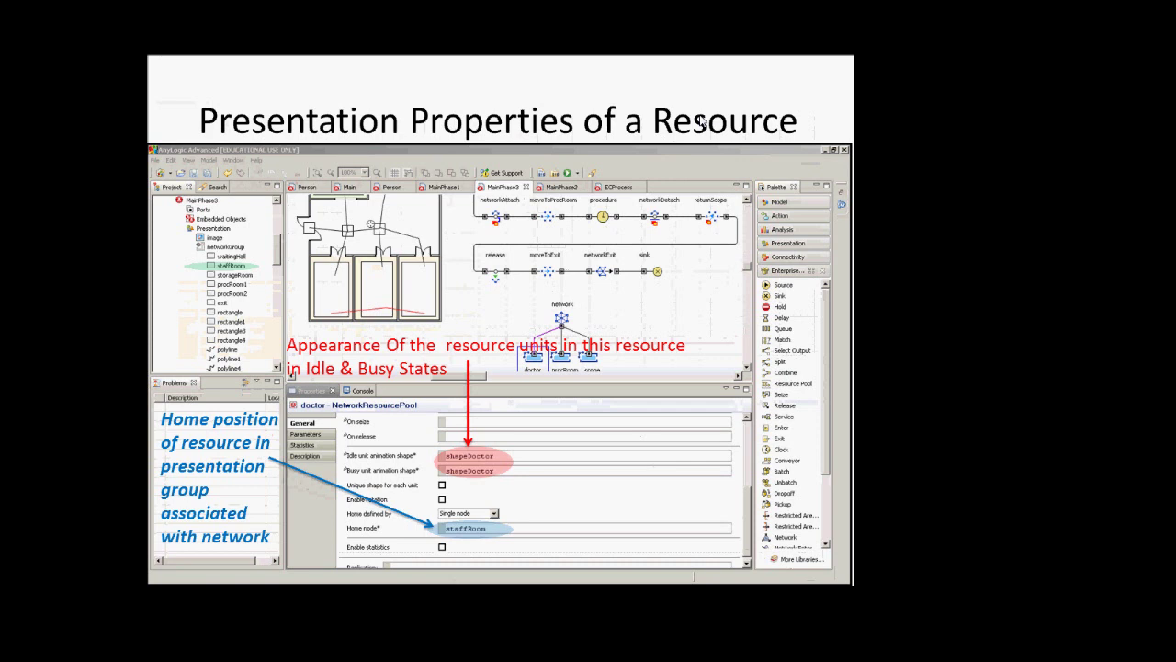
{"action": "key", "text": "alt+Tab"}
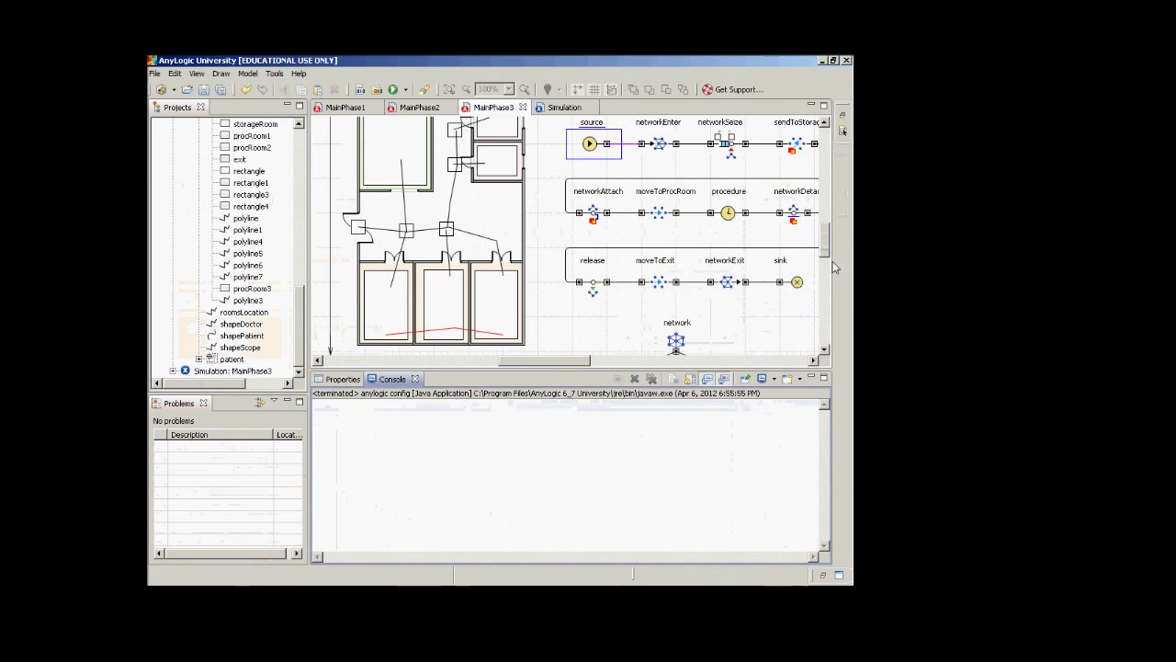
Set the busy unit animation shape of the doctor resource pool to fighter
{"action": "left_click", "coordinate": [824, 350]}
{"action": "scroll", "coordinate": [824, 358], "scroll_direction": "down", "scroll_amount": 3}
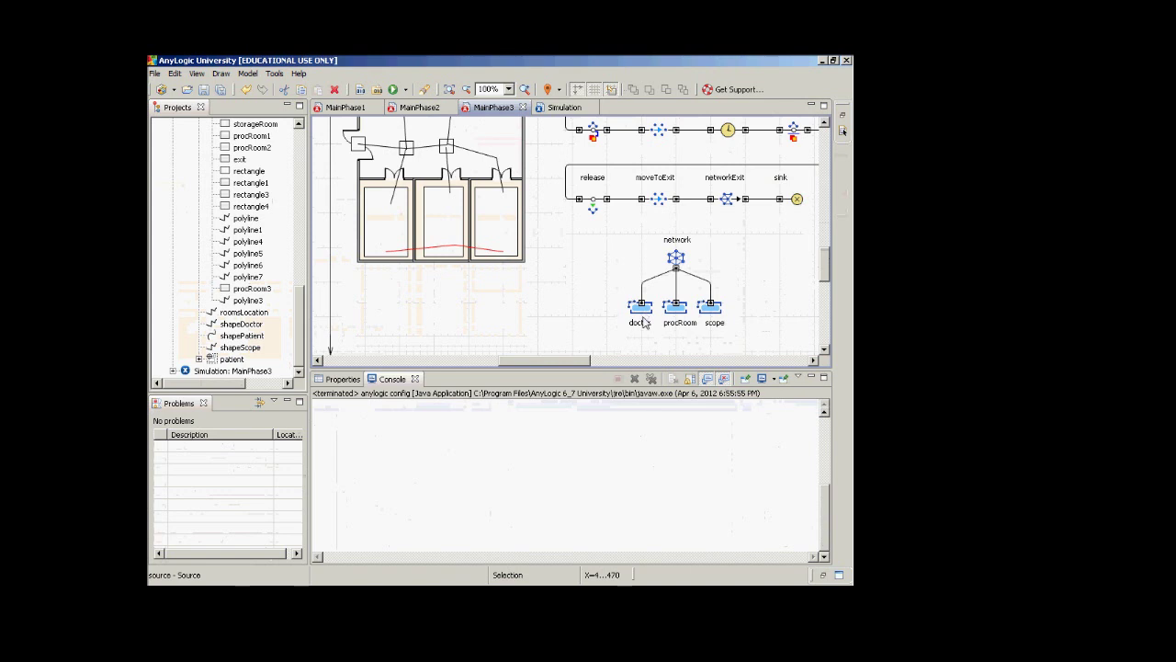
{"action": "left_click", "coordinate": [645, 320]}
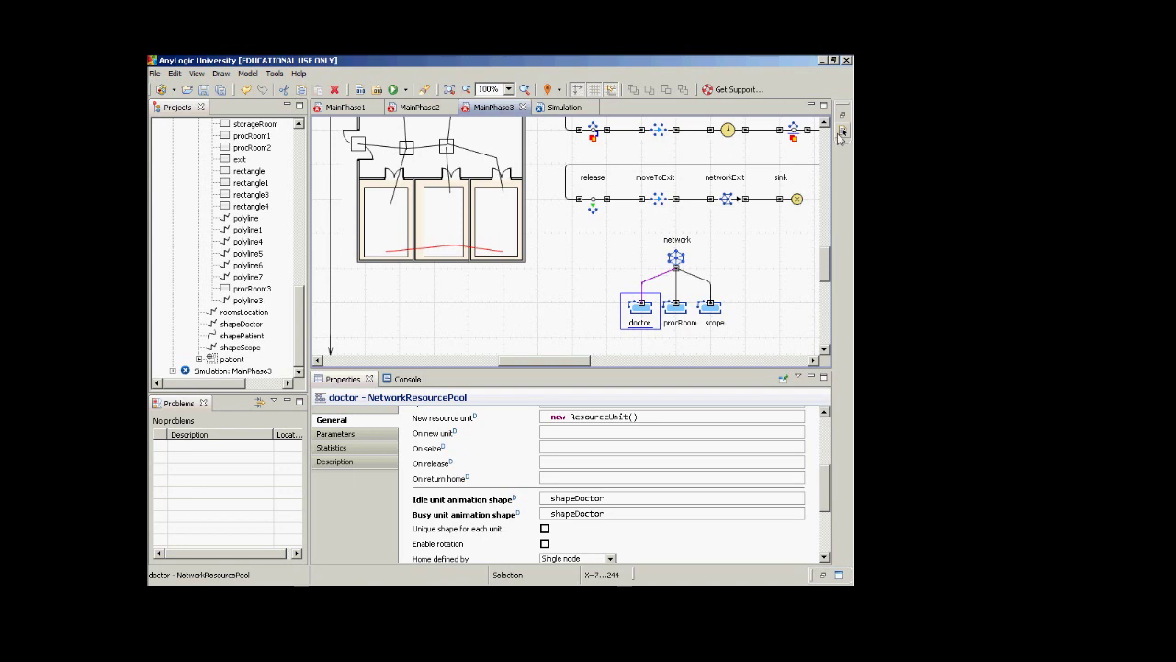
{"action": "left_click_drag", "start_coordinate": [823, 386], "coordinate": [762, 386]}
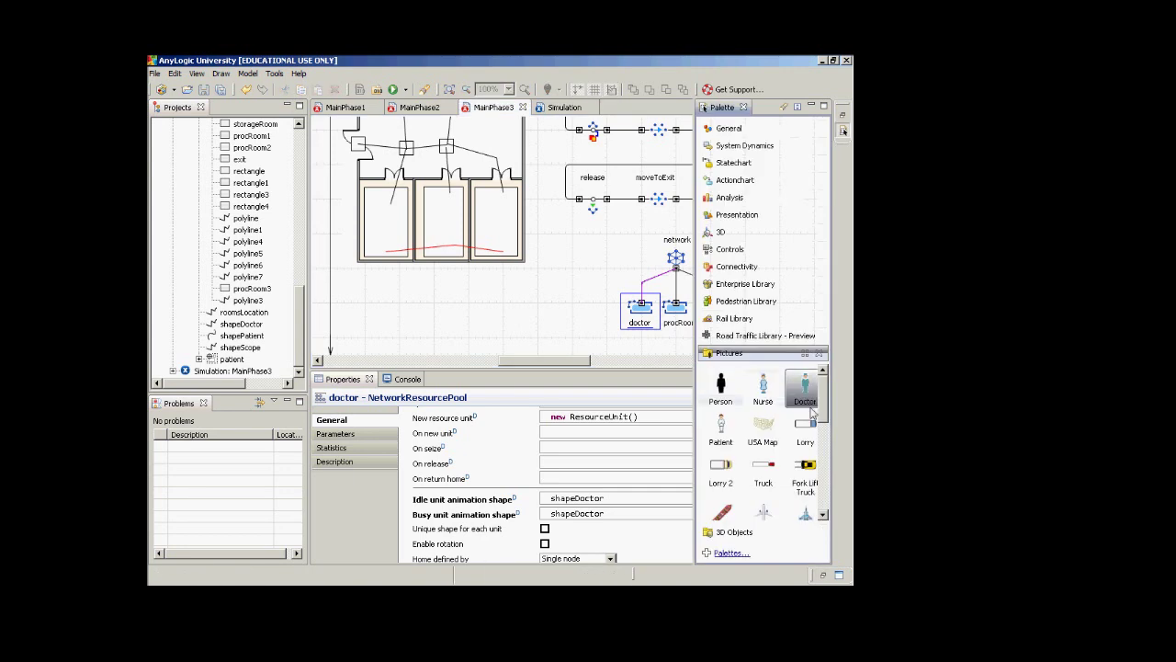
{"action": "left_click_drag", "start_coordinate": [824, 419], "coordinate": [824, 442]}
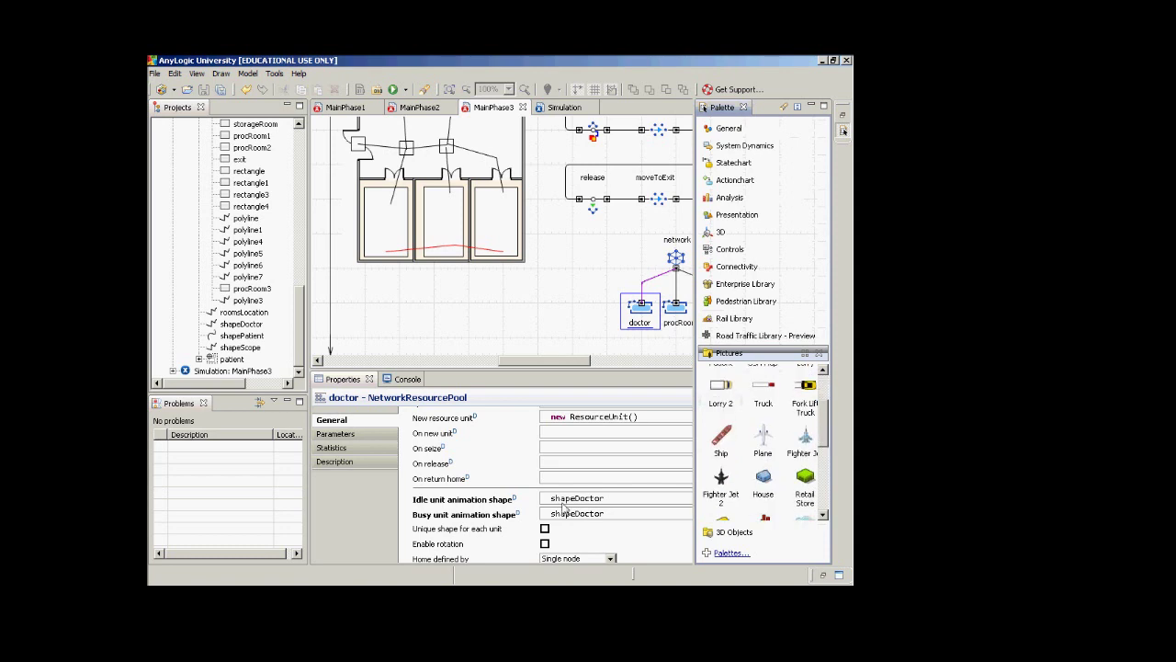
{"action": "left_click", "coordinate": [613, 515]}
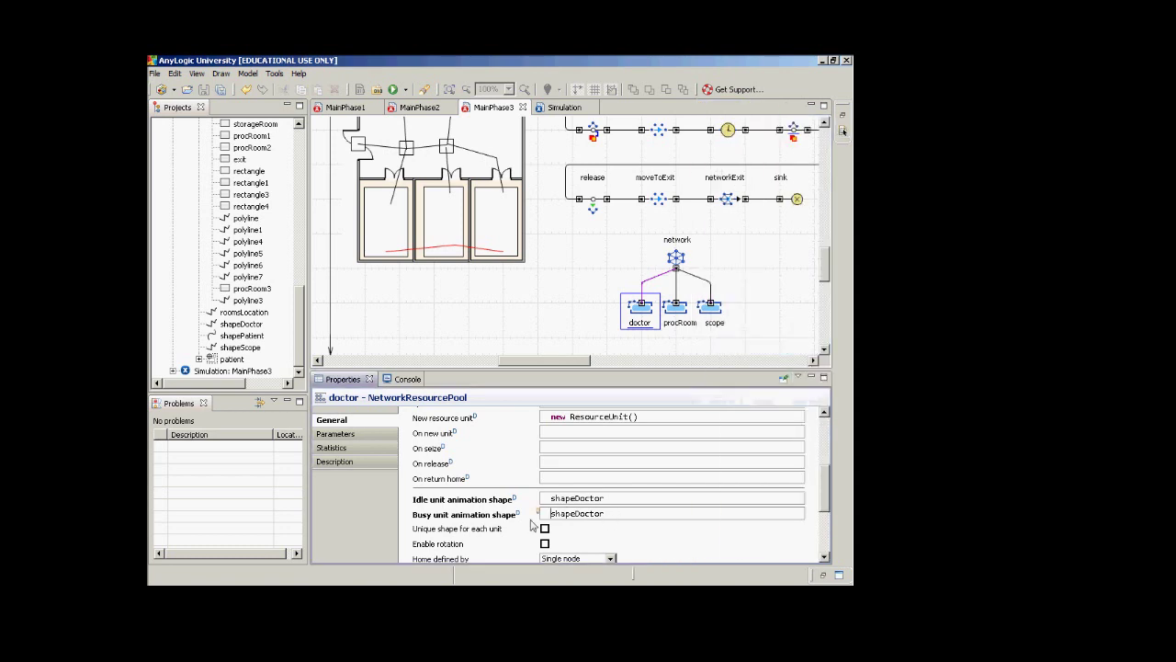
{"action": "key", "text": "ctrl+a"}
{"action": "type", "text": "fighterJ"}
{"action": "key", "text": "BackSpace"}
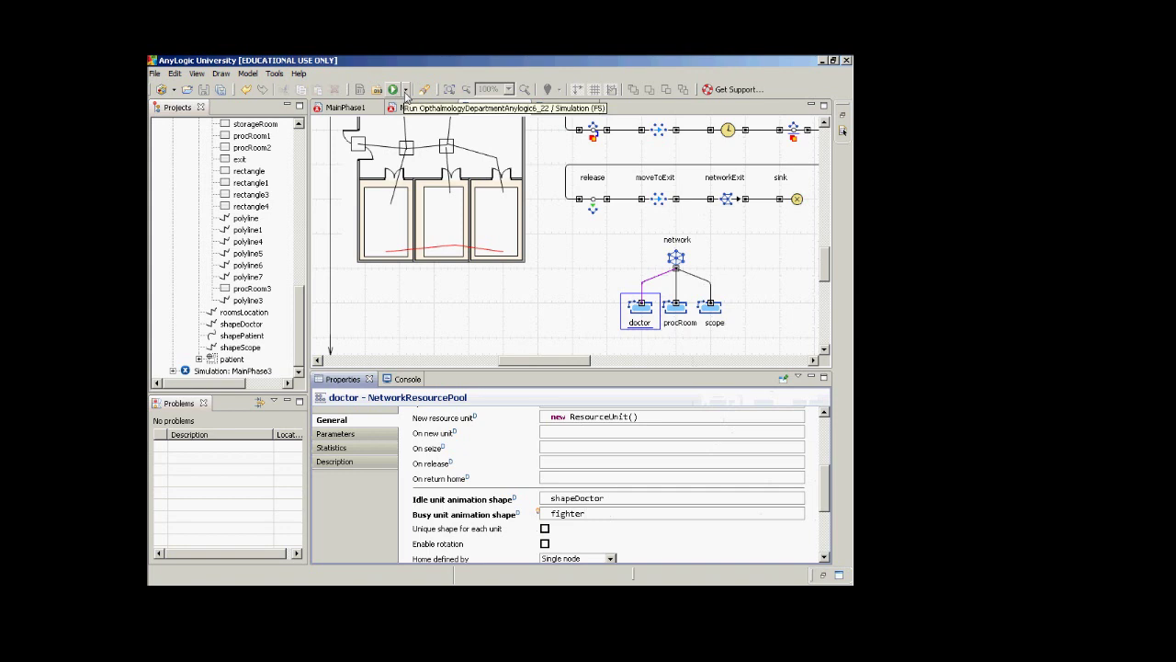
Try to run the MainPhase3 Simulation experiment and go to the source of the reported build error
{"action": "right_click", "coordinate": [234, 371]}
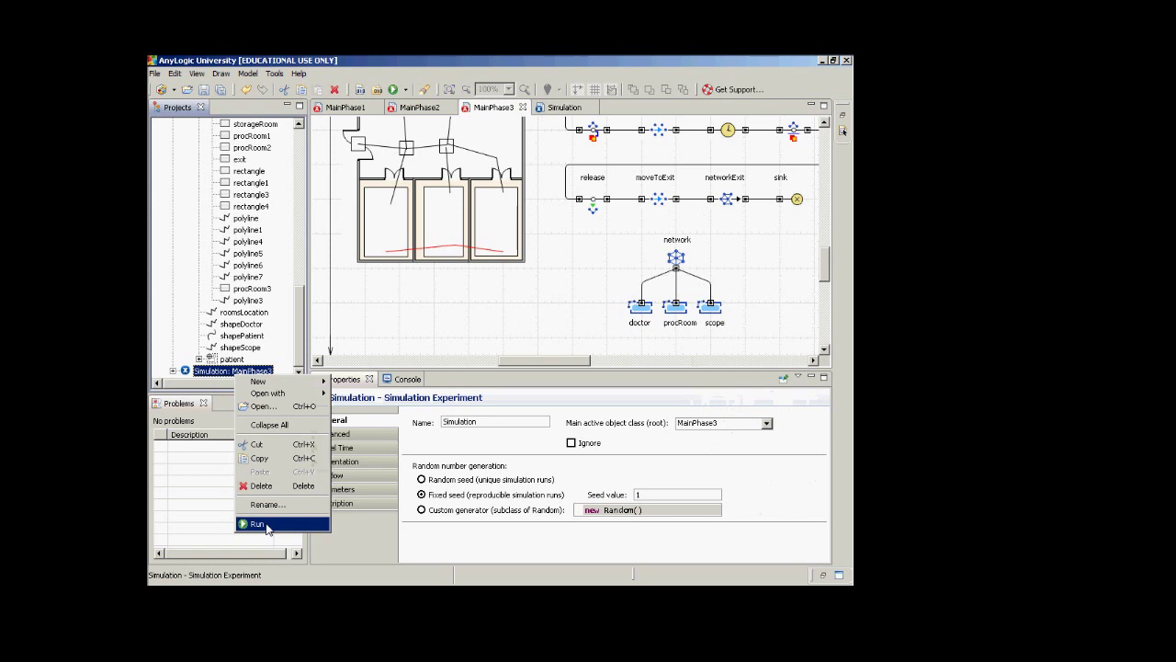
{"action": "left_click", "coordinate": [424, 142]}
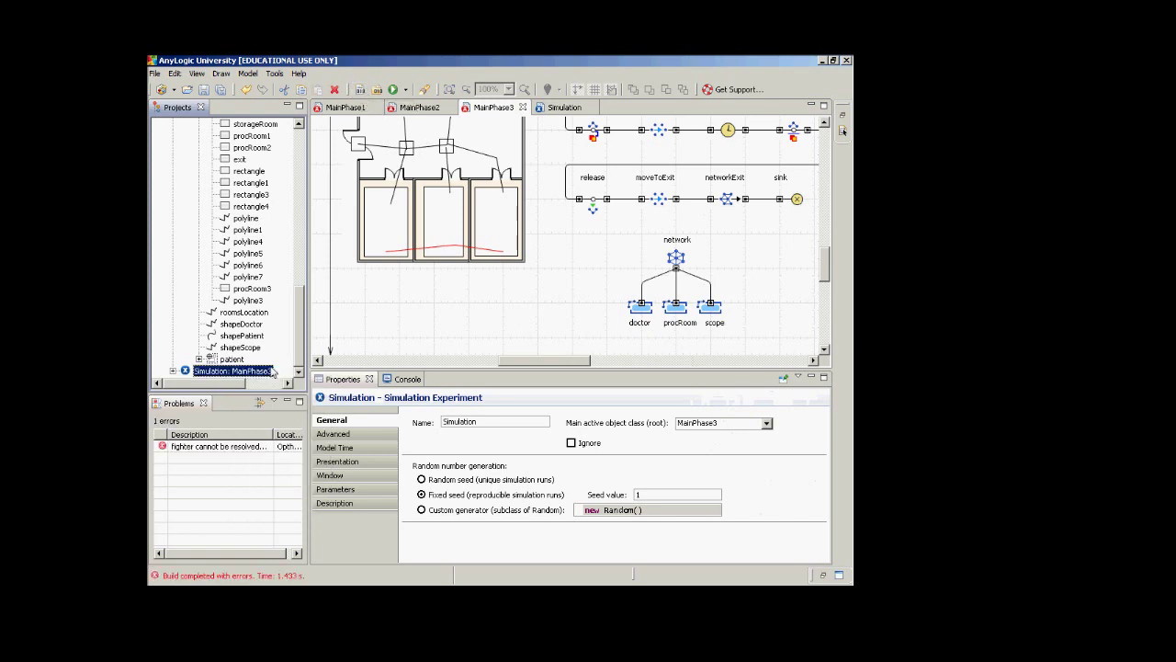
{"action": "double_click", "coordinate": [231, 446]}
Place a Fighter Jet picture on the MainPhase3 canvas below the floor plan and build the model
{"action": "left_click", "coordinate": [842, 132]}
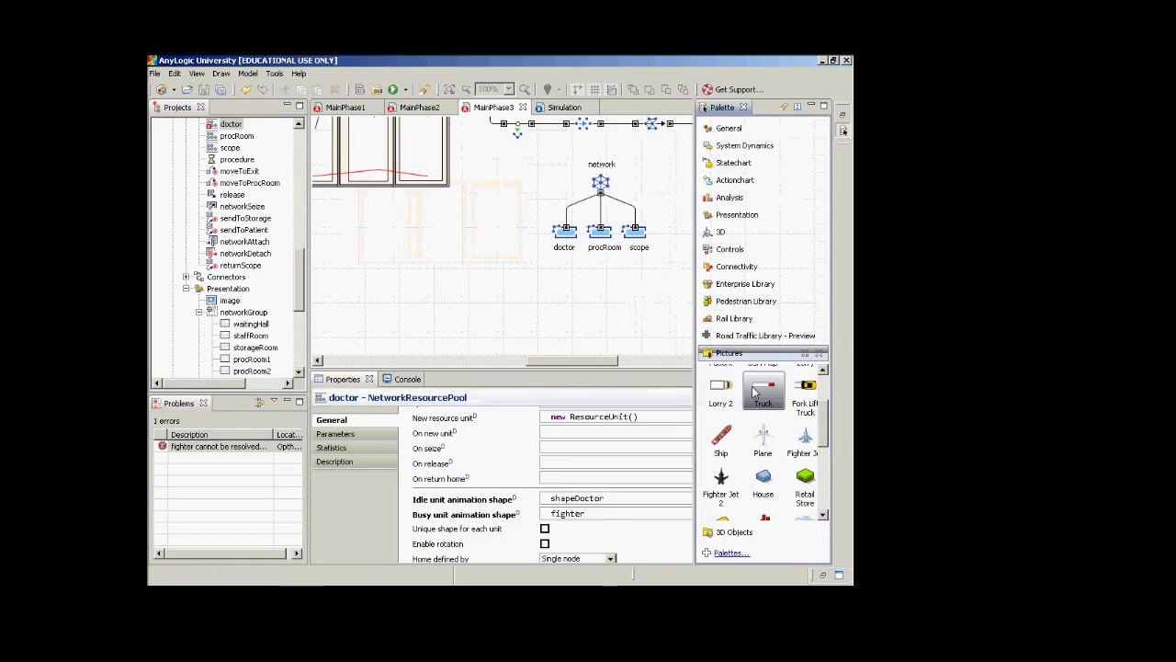
{"action": "left_click", "coordinate": [806, 449]}
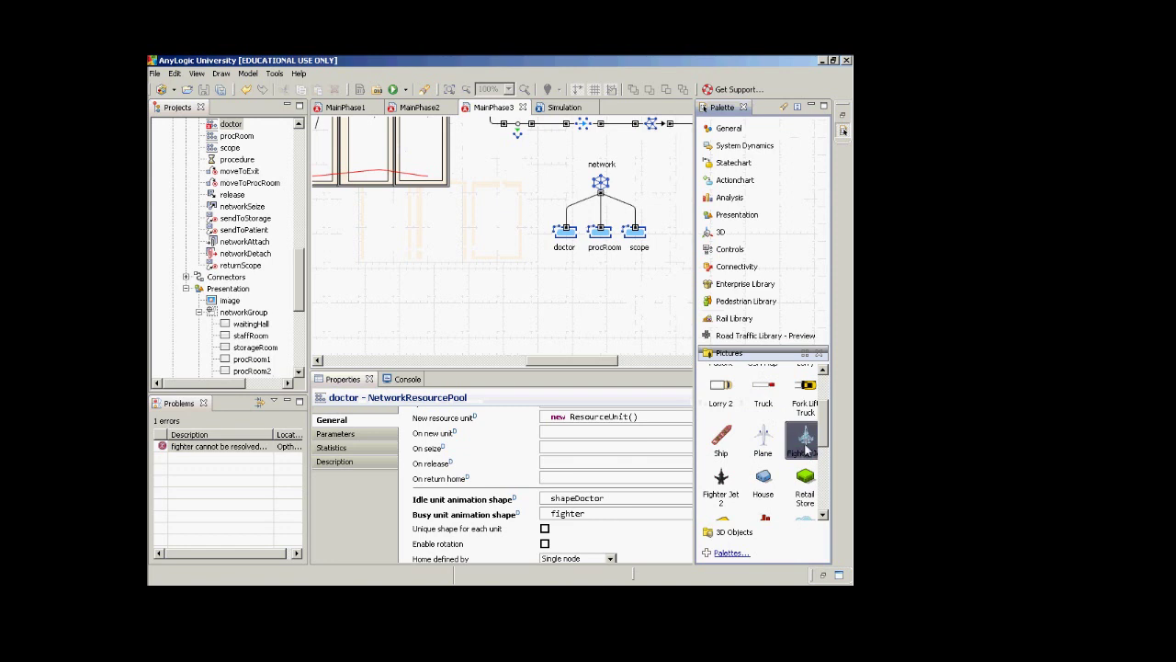
{"action": "left_click", "coordinate": [476, 278]}
{"action": "left_click_drag", "start_coordinate": [476, 278], "coordinate": [476, 285]}
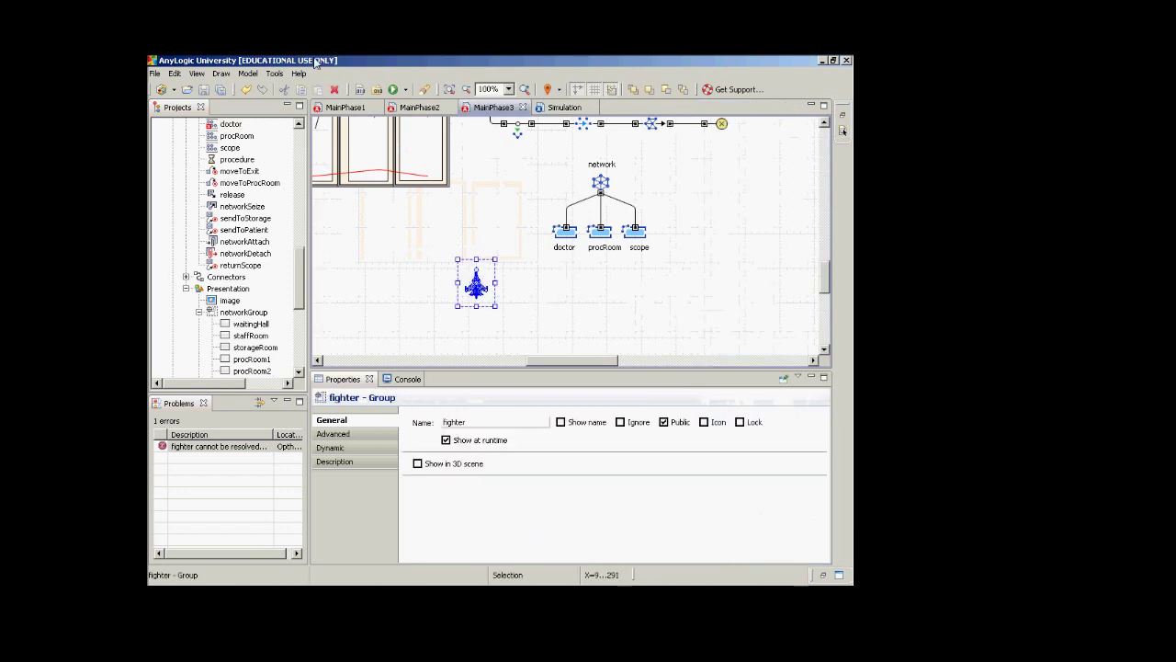
{"action": "left_click", "coordinate": [360, 91]}
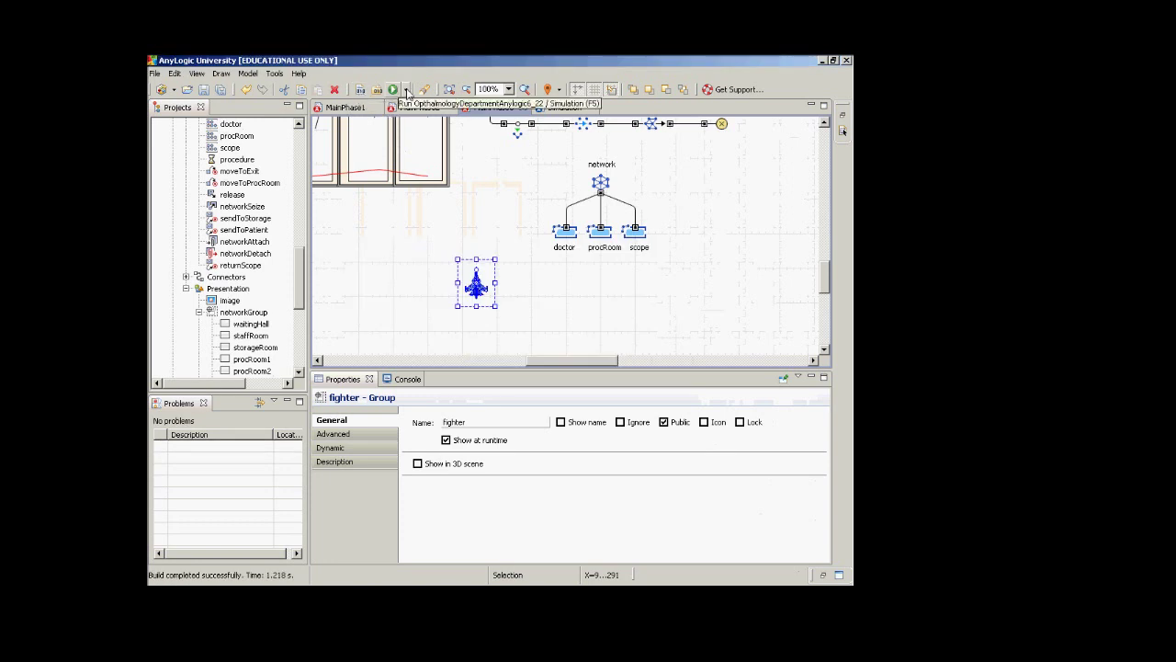
Run the ophthalmology model at up to x5 speed to watch the busy doctors' animation shape, and close the simulation
{"action": "left_click", "coordinate": [406, 90]}
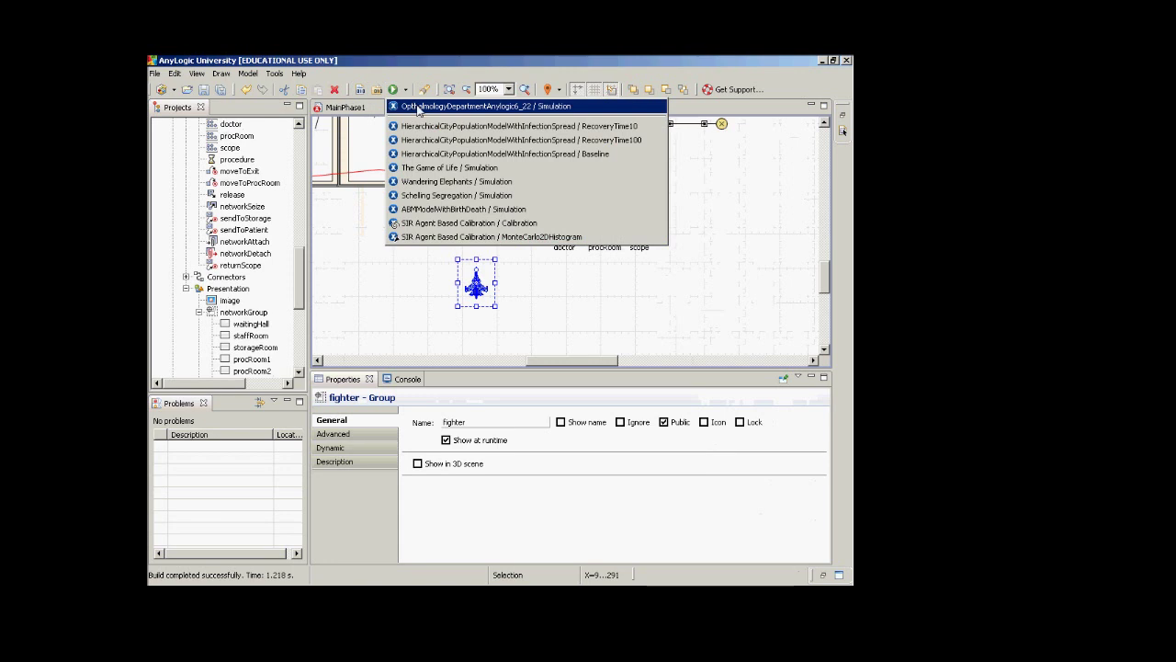
{"action": "left_click", "coordinate": [414, 107]}
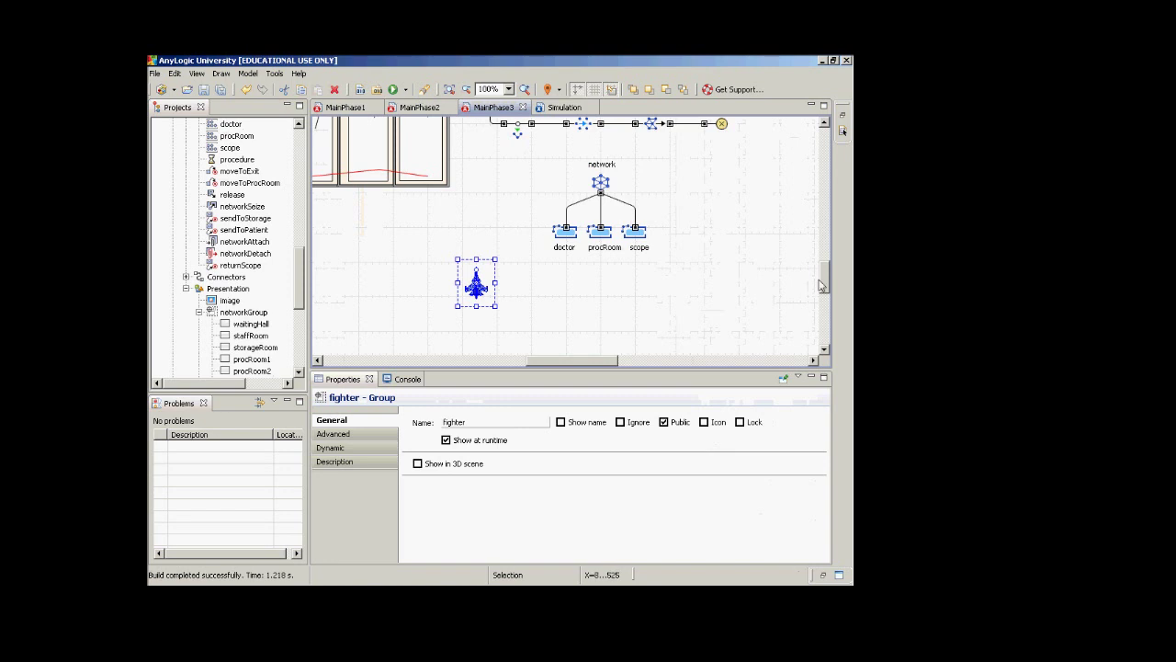
{"action": "mouse_move", "coordinate": [823, 279]}
{"action": "left_mouse_down"}
{"action": "mouse_move", "coordinate": [823, 242]}
{"action": "mouse_move", "coordinate": [822, 256]}
{"action": "left_mouse_up"}
{"action": "left_click", "coordinate": [405, 89]}
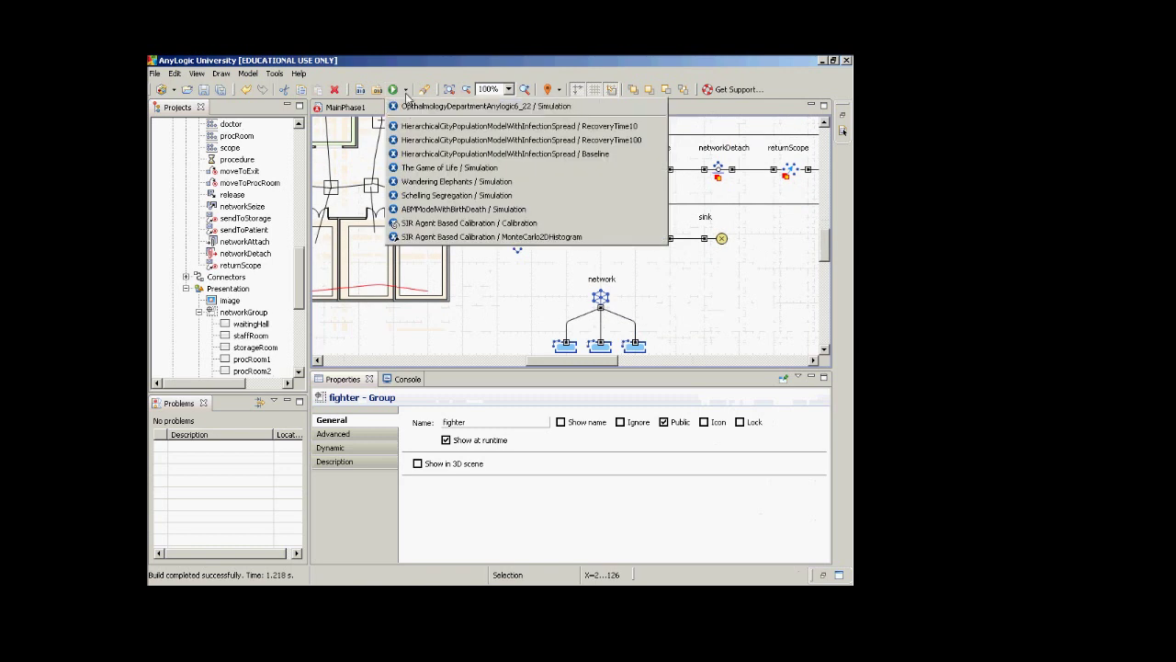
{"action": "left_click", "coordinate": [406, 109]}
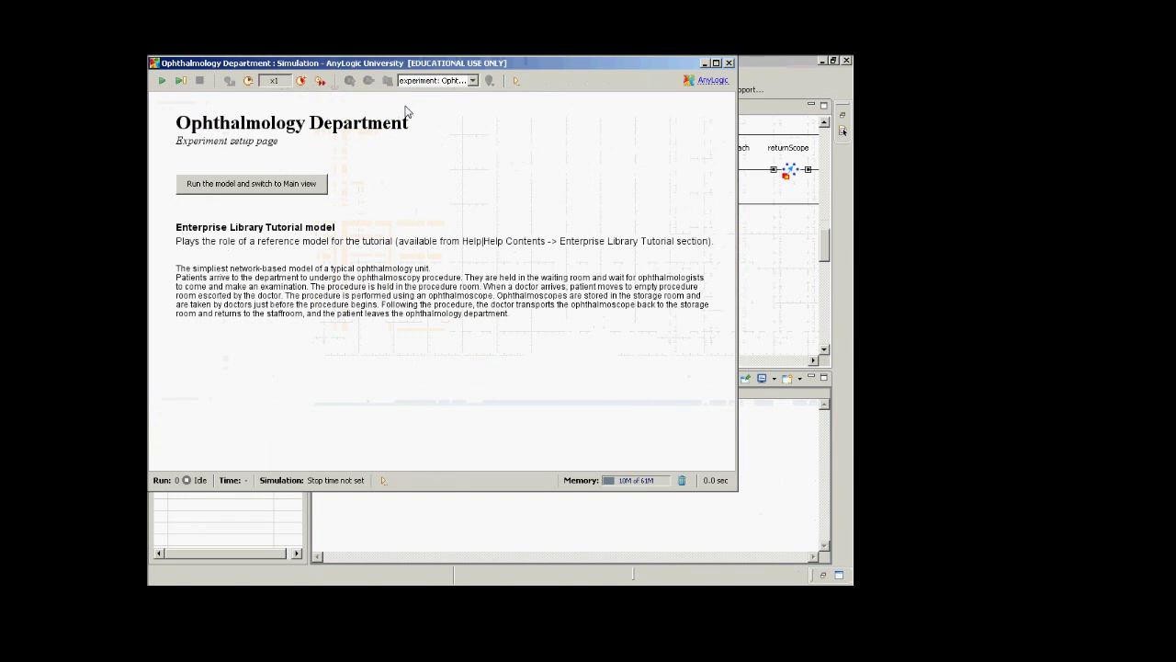
{"action": "left_click", "coordinate": [310, 183]}
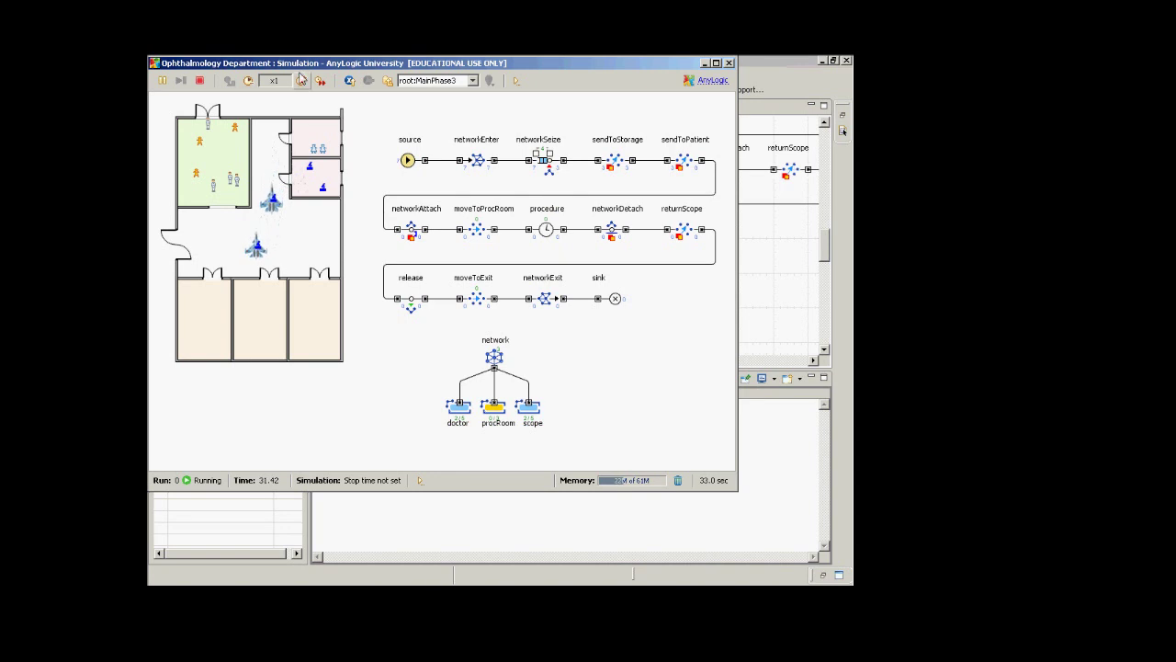
{"action": "left_click", "coordinate": [302, 81]}
{"action": "left_click", "coordinate": [302, 81]}
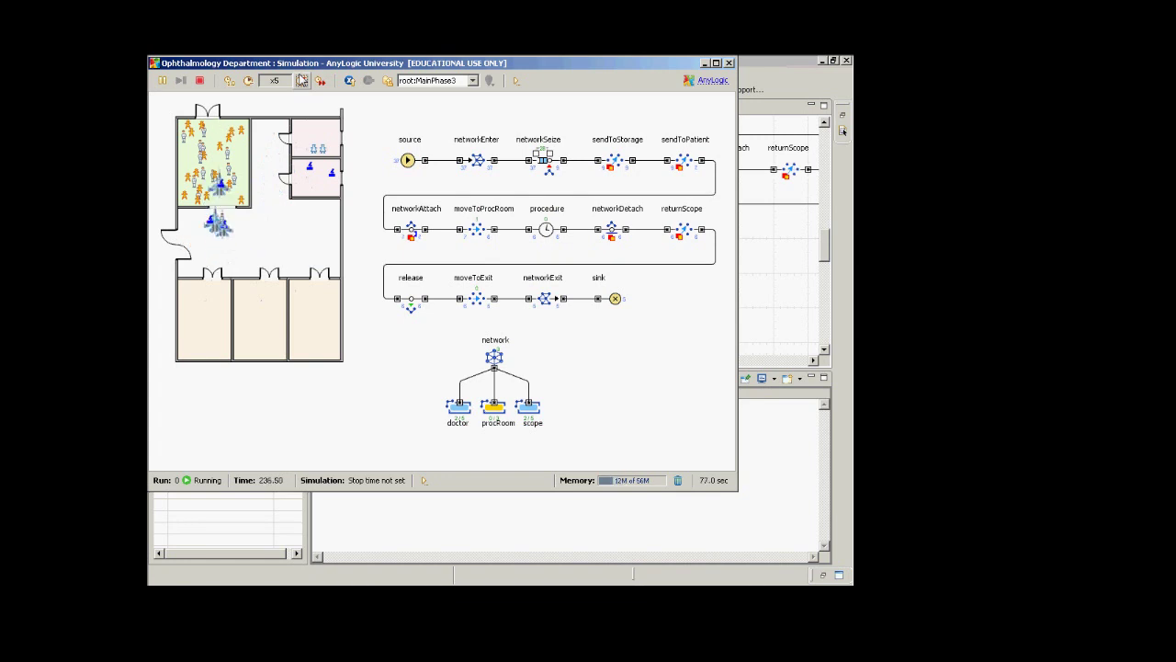
{"action": "left_click", "coordinate": [301, 80]}
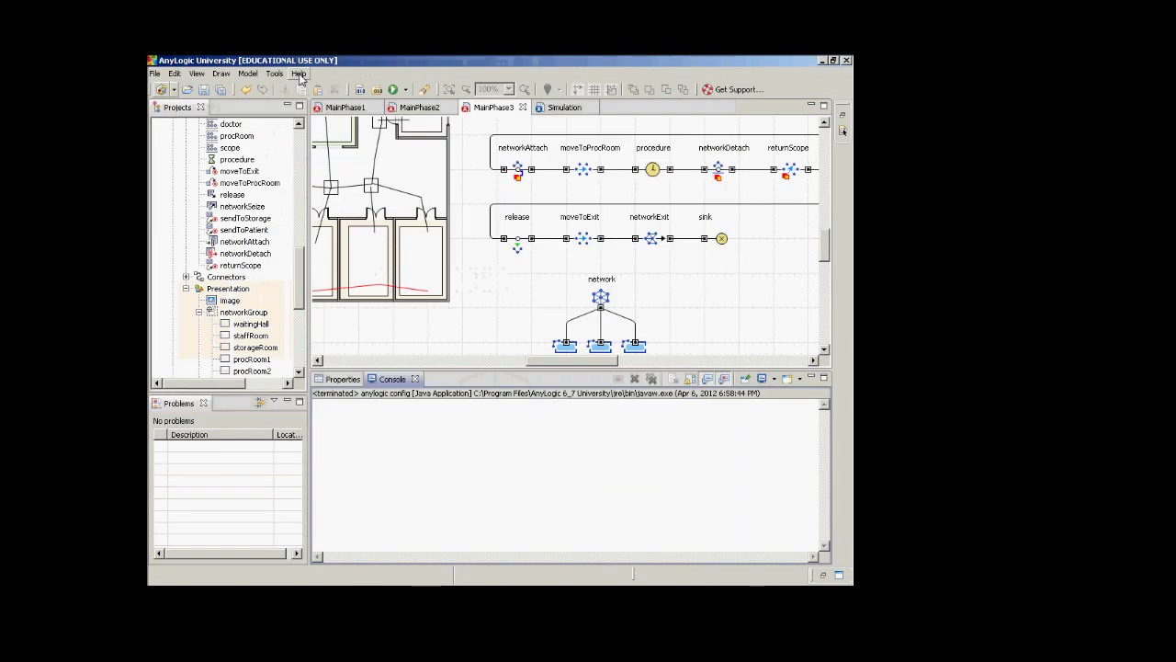
{"action": "key", "text": "alt+Tab"}
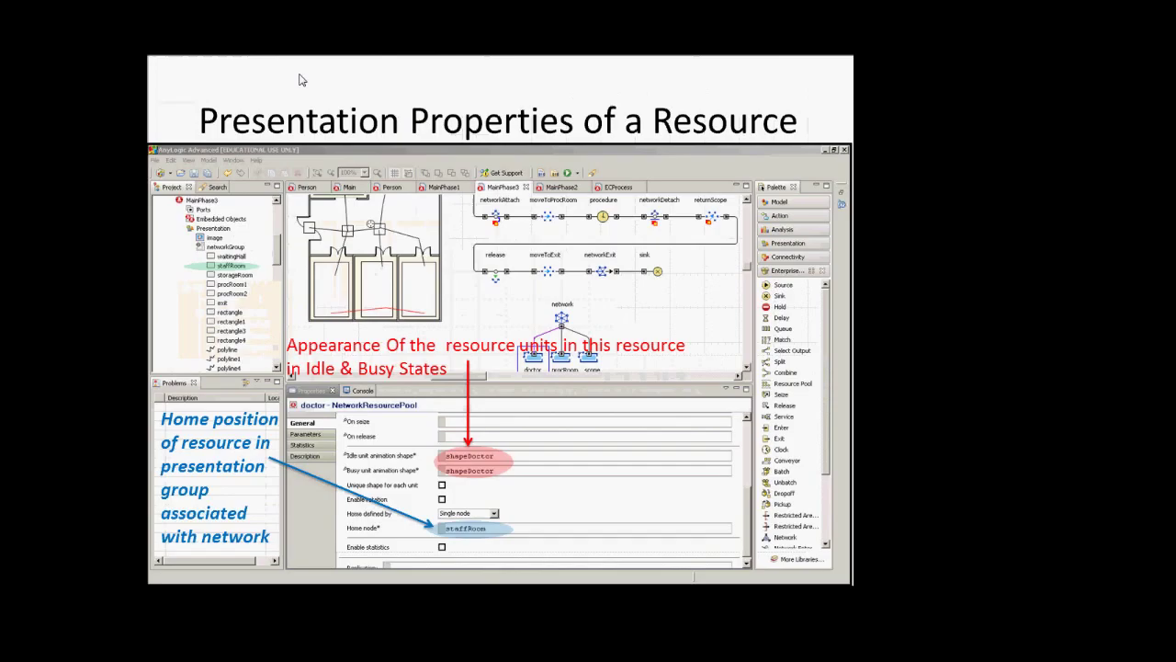
{"action": "key", "text": "alt+Tab"}
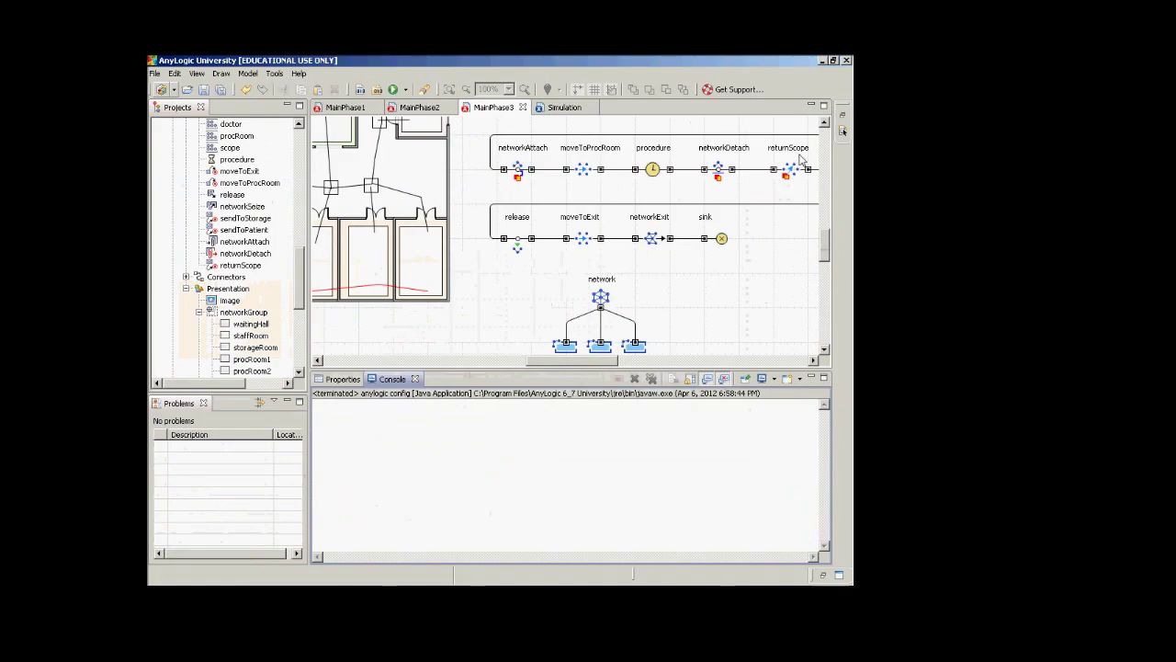
{"action": "key", "text": "alt+Tab"}
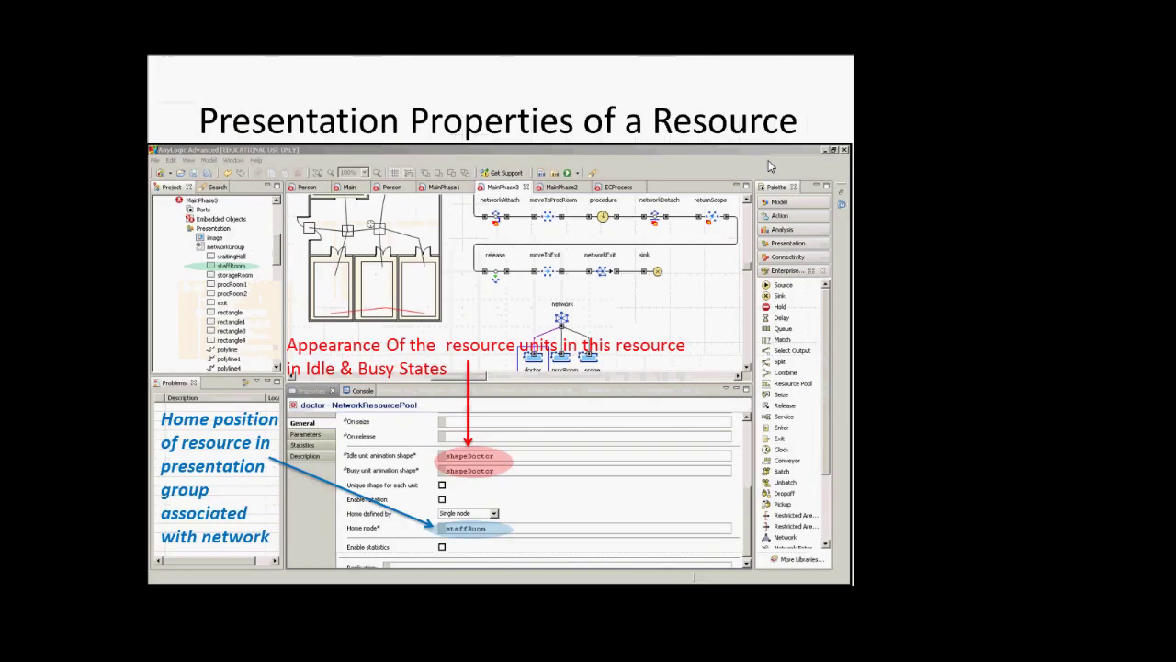
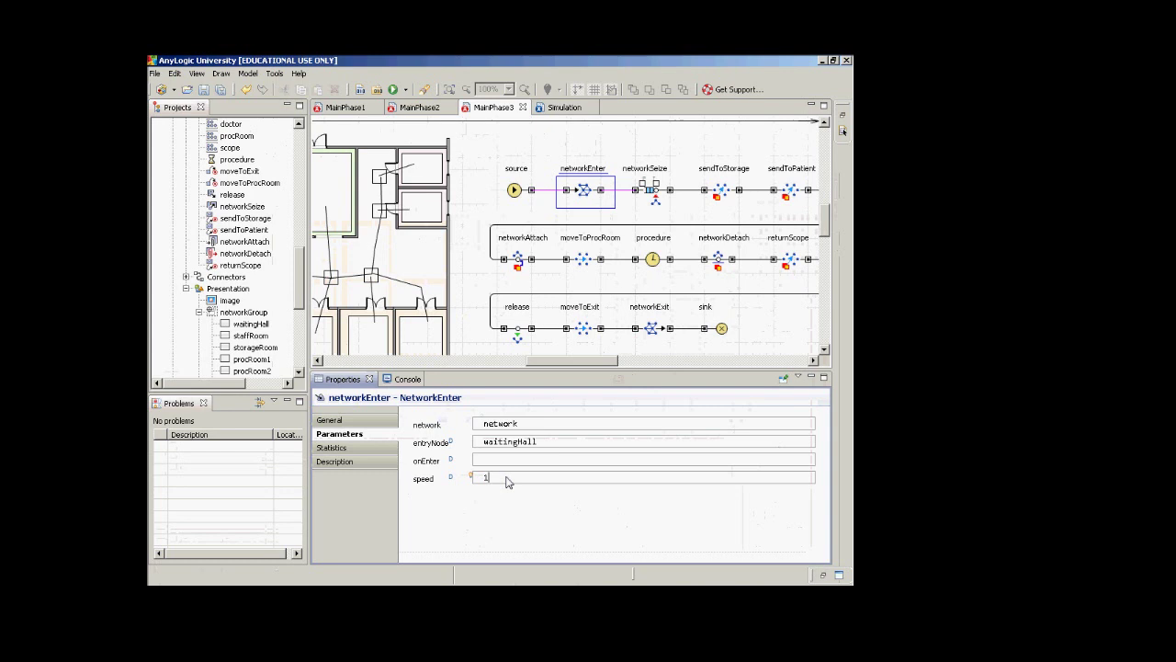
Set the networkEnter block's speed to 1+time(), run the ophthalmology model at x5 speed to watch the patients move, and close it
{"action": "type", "text": "+time()"}
{"action": "left_click", "coordinate": [405, 89]}
{"action": "left_click", "coordinate": [409, 103]}
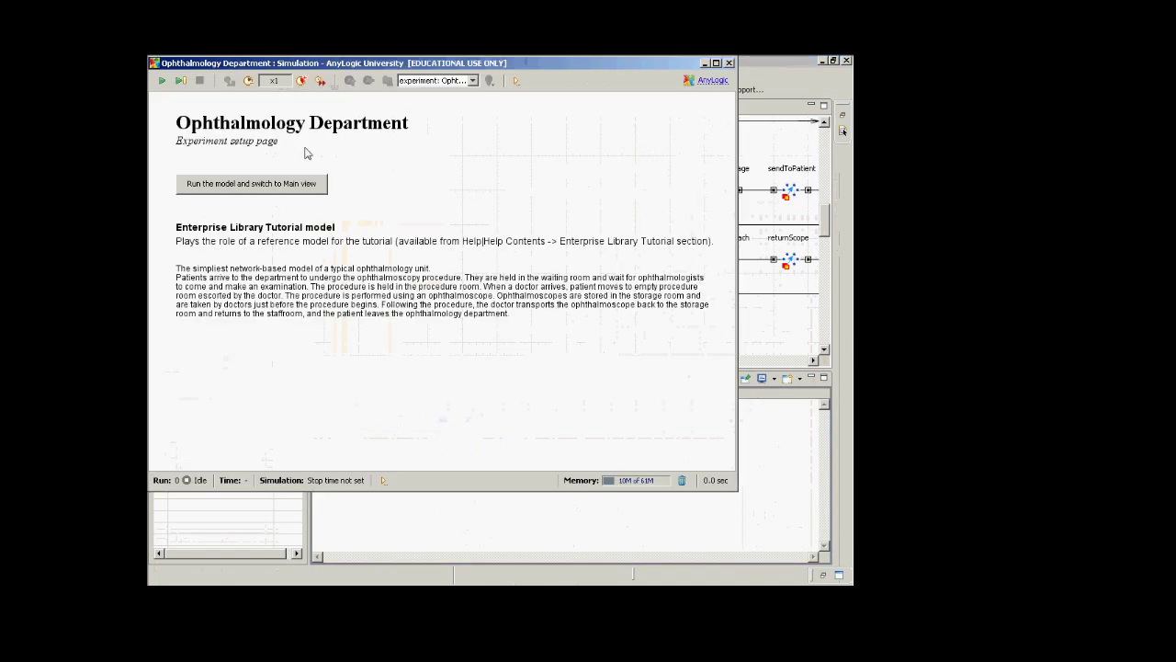
{"action": "left_click", "coordinate": [311, 183]}
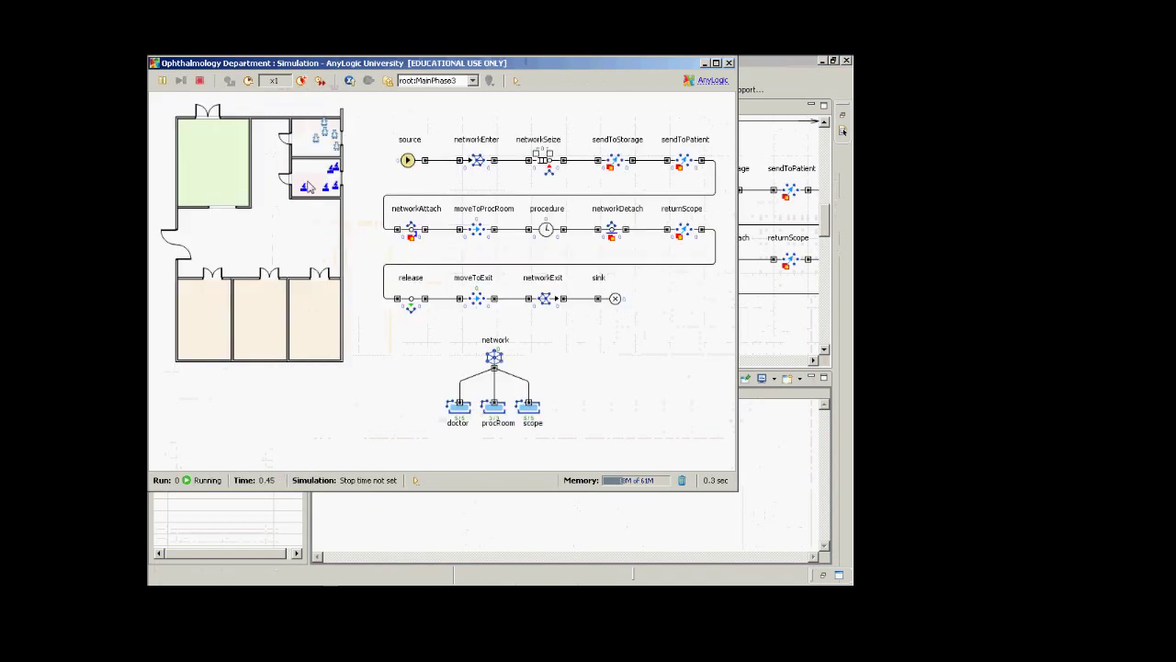
{"action": "left_click", "coordinate": [302, 81]}
{"action": "left_click", "coordinate": [301, 80]}
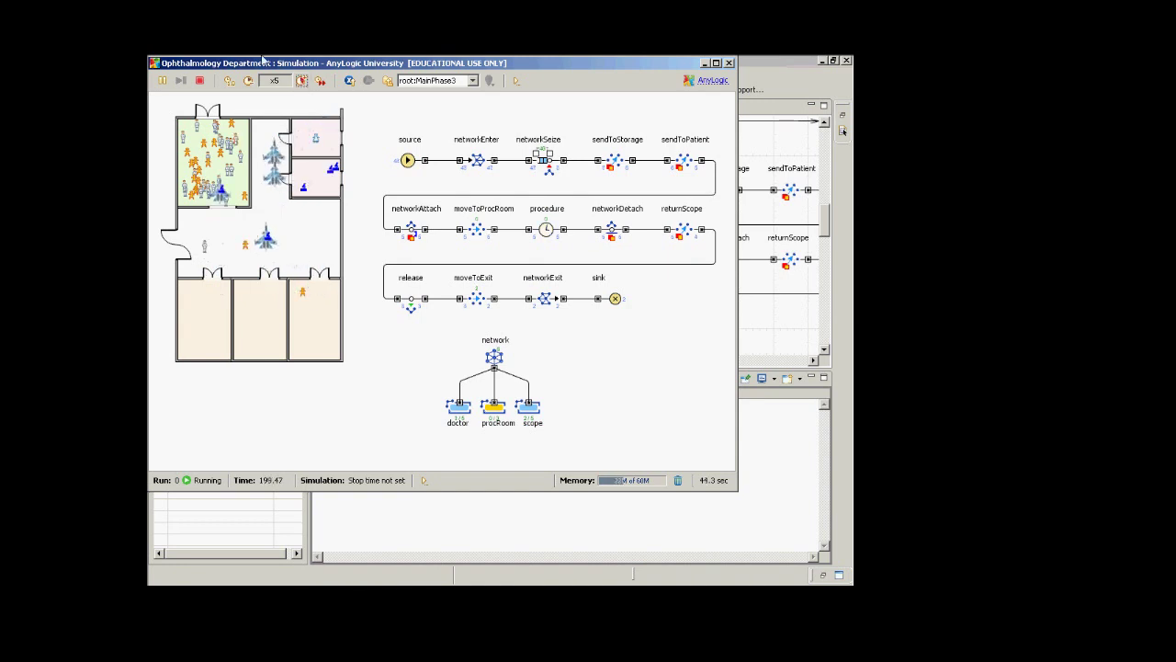
{"action": "left_click", "coordinate": [301, 81]}
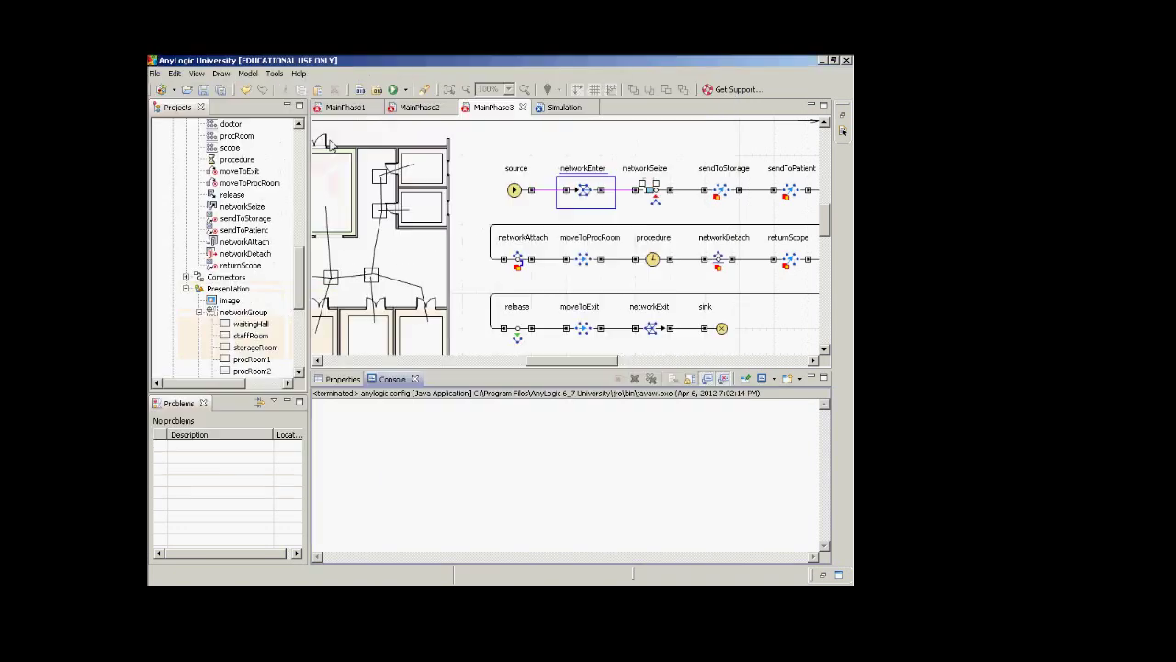
Bring up the networkEnter block's parameters and examine its speed expression
{"action": "left_click", "coordinate": [581, 204]}
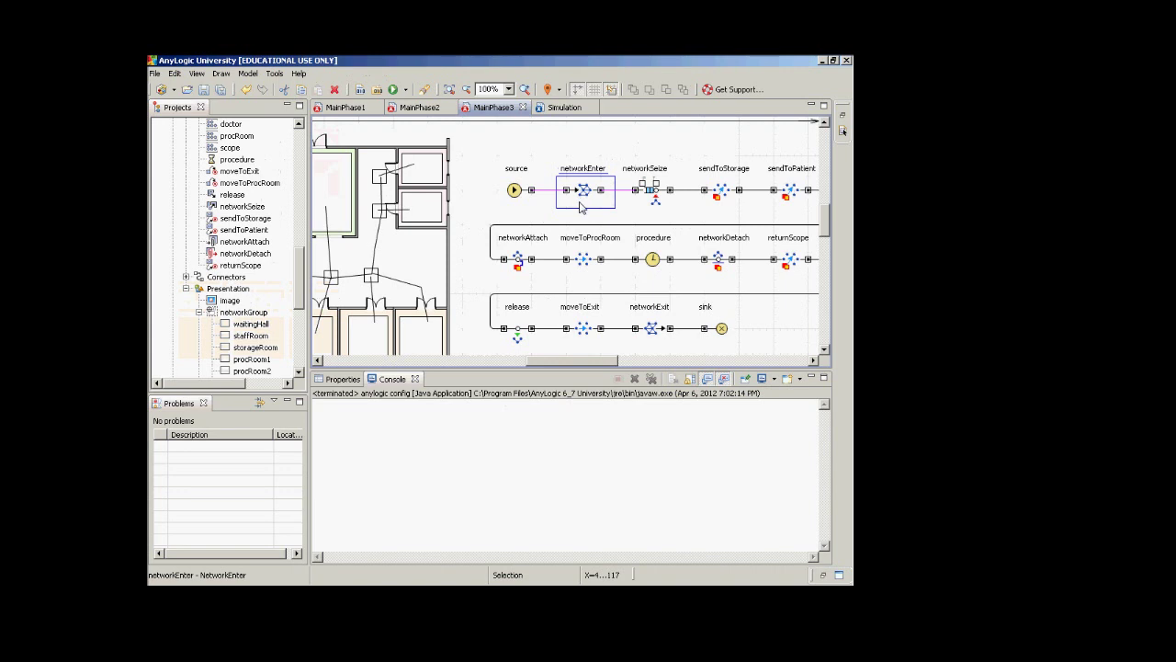
{"action": "left_click", "coordinate": [579, 202]}
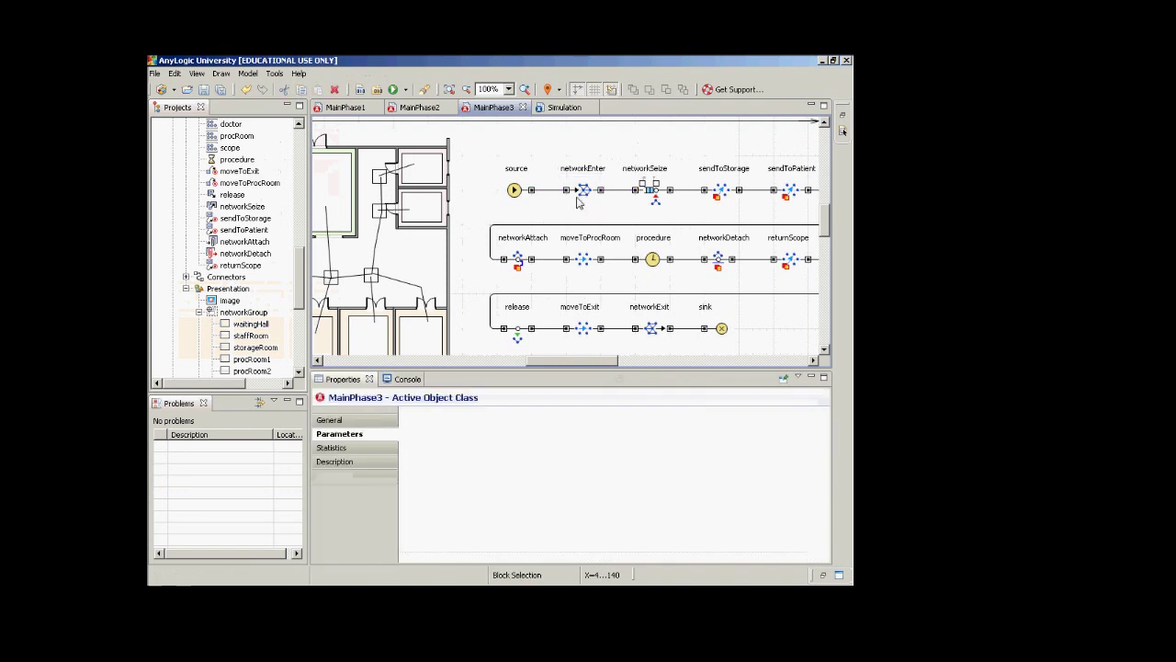
{"action": "left_click", "coordinate": [579, 202]}
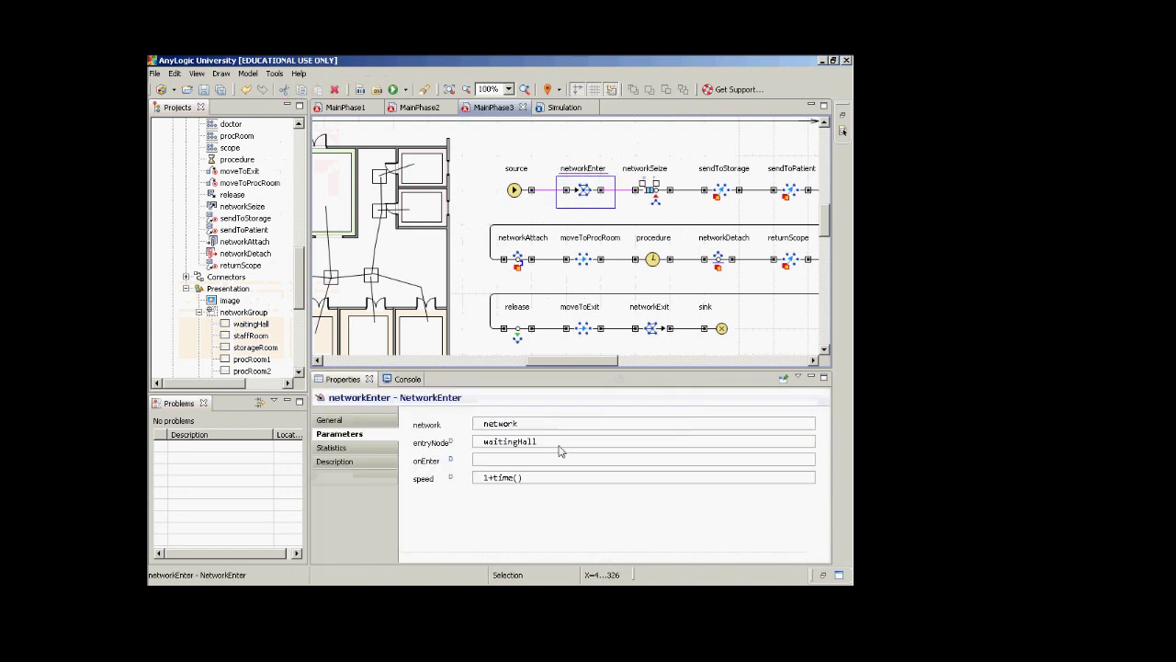
{"action": "left_click_drag", "start_coordinate": [524, 478], "coordinate": [502, 478]}
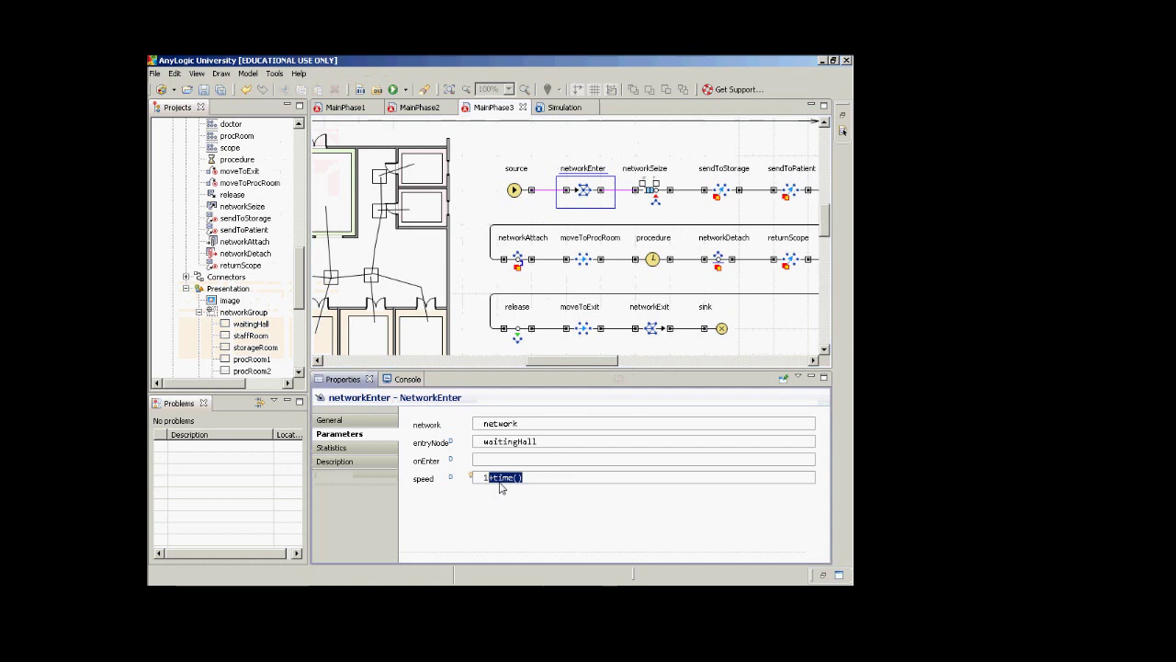
{"action": "triple_click", "coordinate": [499, 485]}
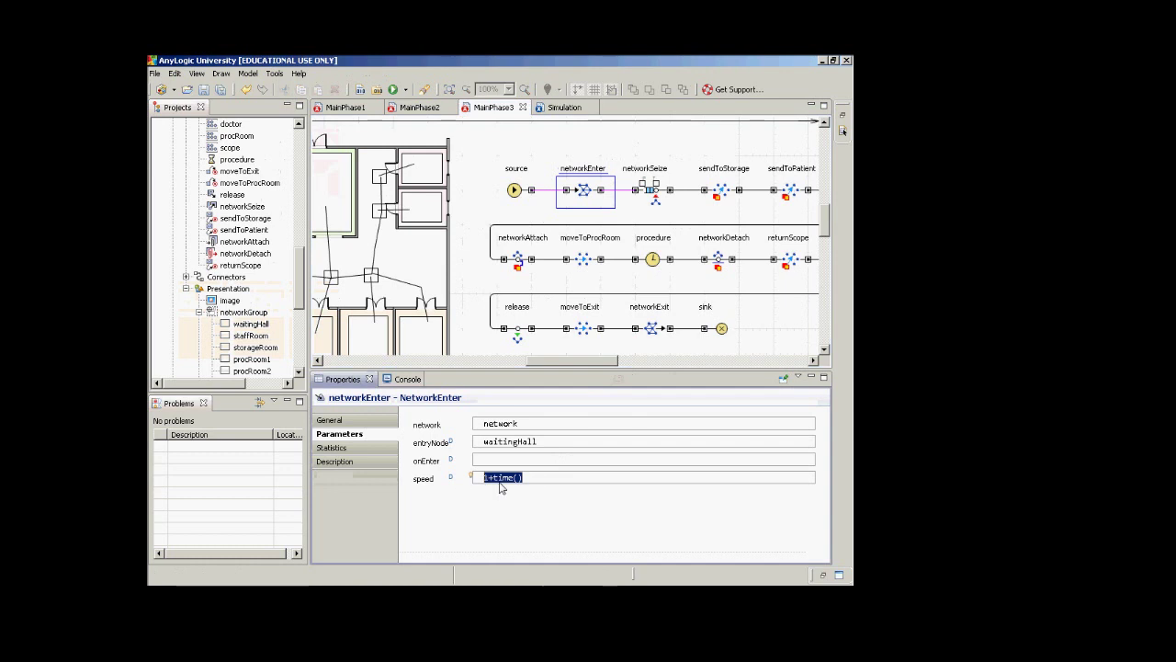
Raise the speed of the network's doctor resource pool by entering extra zeros (0000) in its value
{"action": "left_click", "coordinate": [824, 349]}
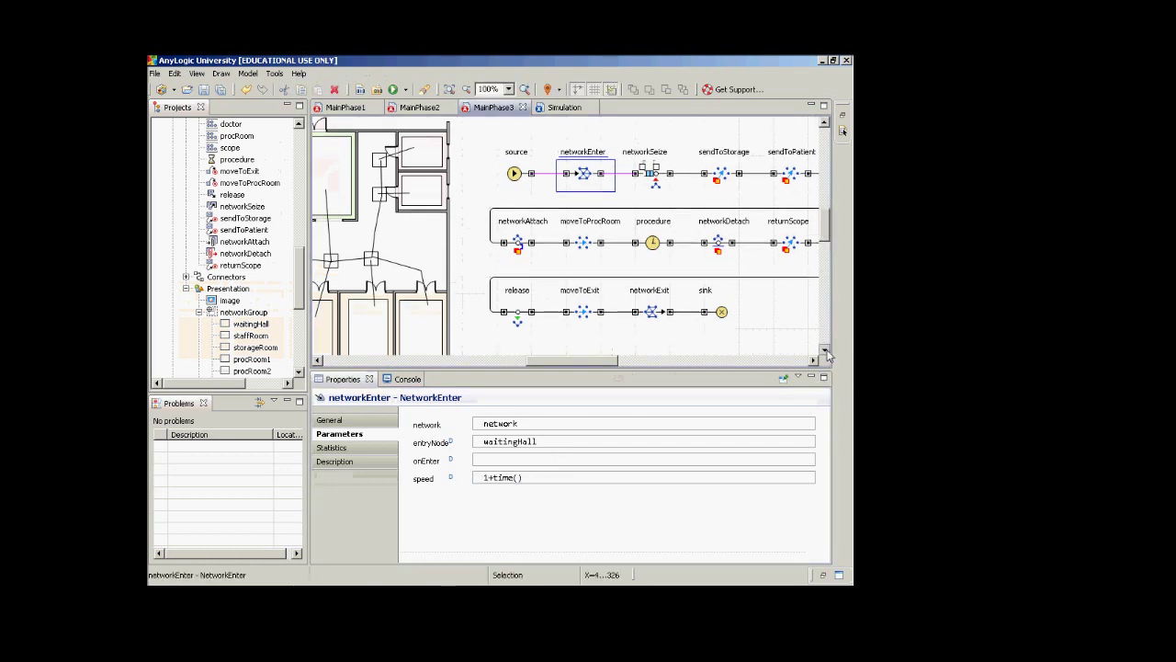
{"action": "scroll", "coordinate": [826, 353], "scroll_direction": "down", "scroll_amount": 2}
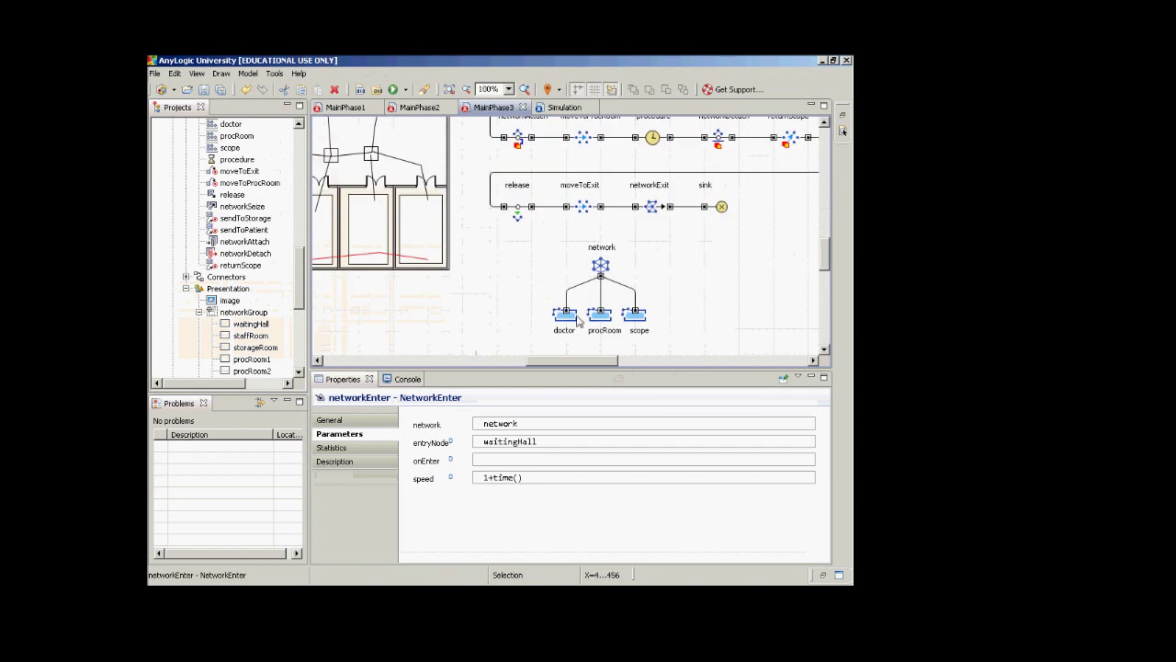
{"action": "left_click", "coordinate": [566, 317]}
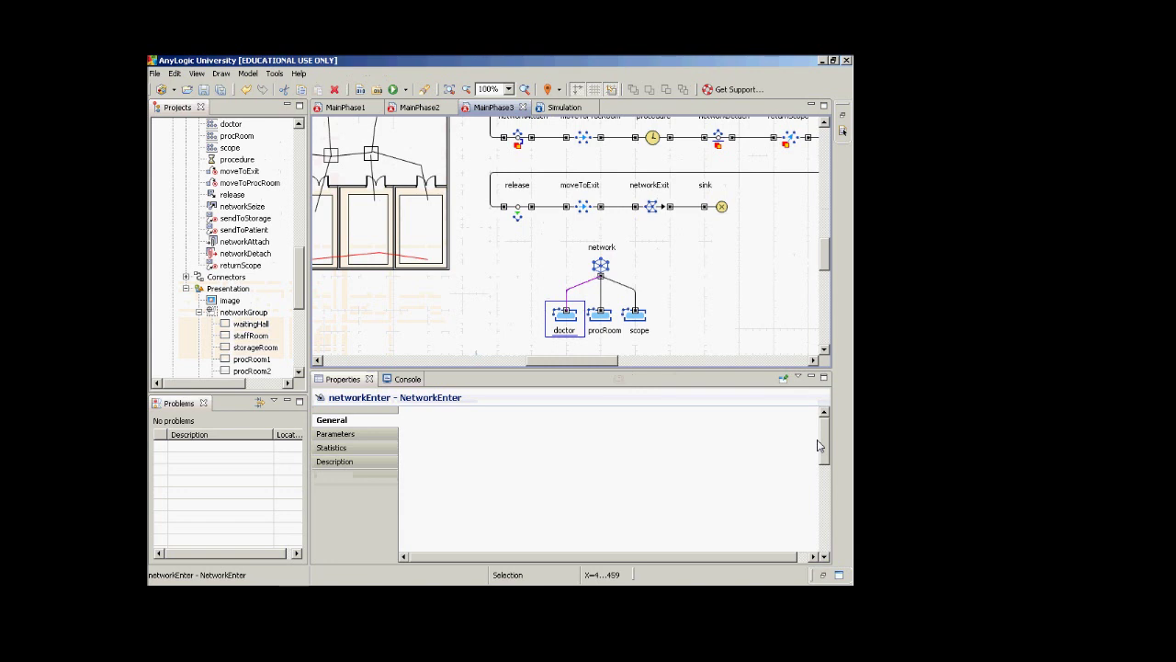
{"action": "left_click_drag", "start_coordinate": [823, 447], "coordinate": [824, 471]}
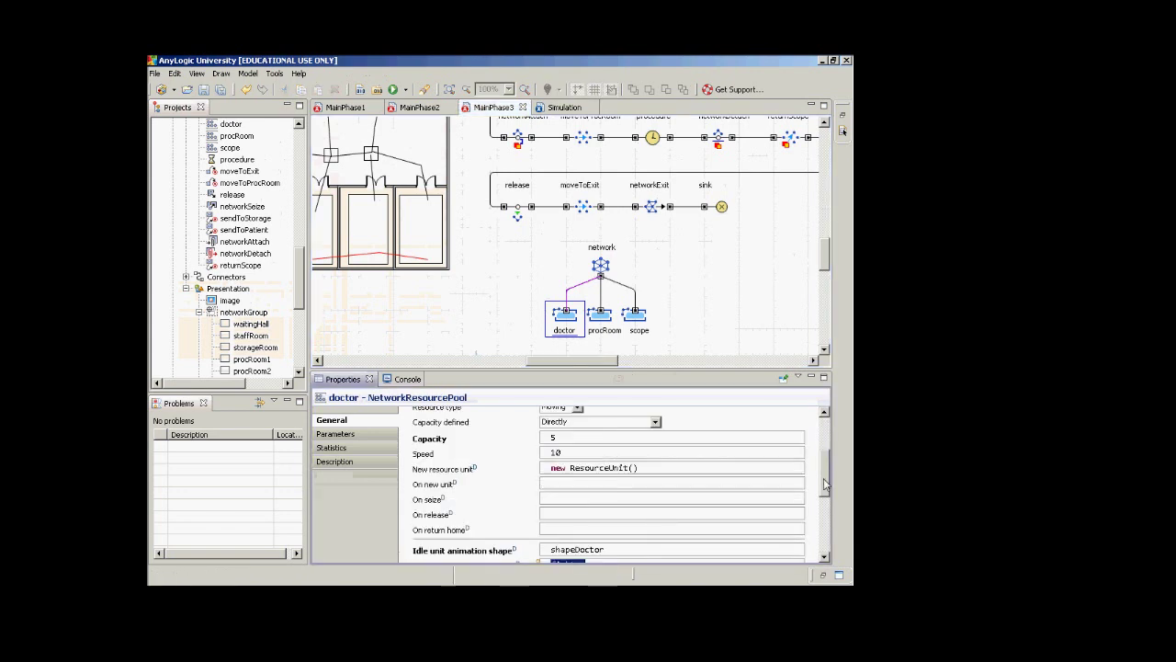
{"action": "left_click_drag", "start_coordinate": [829, 472], "coordinate": [826, 458]}
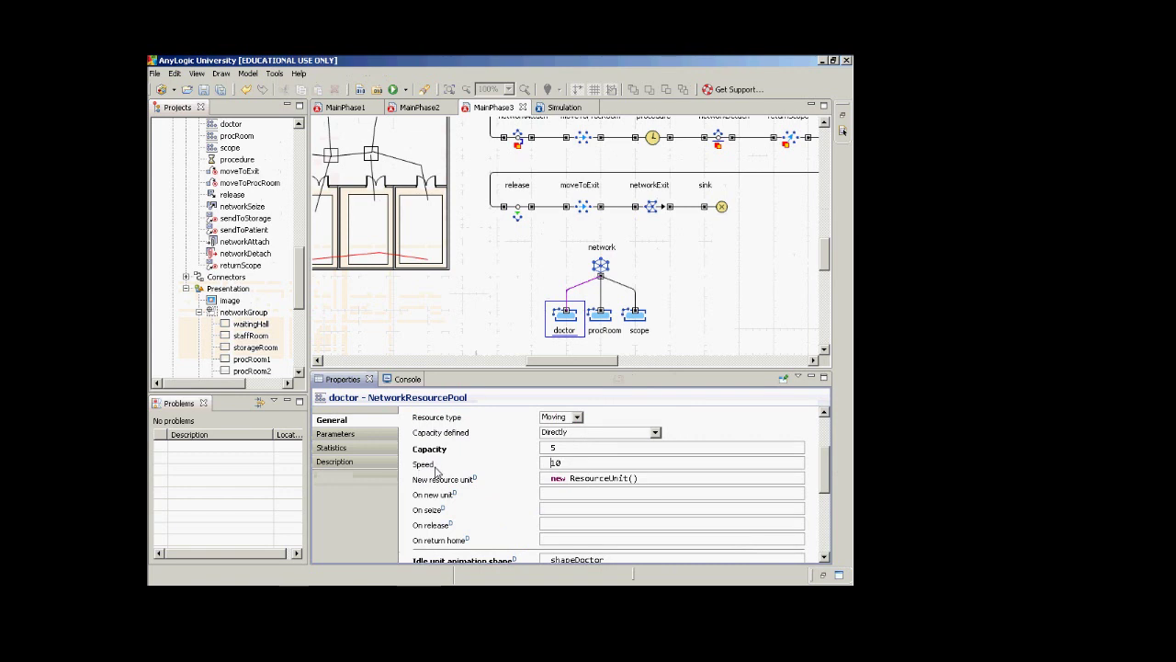
{"action": "key", "text": "Tab"}
{"action": "type", "text": "0000"}
Run the ophthalmology model at x5 speed to watch how fast the doctors move, and close the simulation
{"action": "left_click", "coordinate": [405, 89]}
{"action": "left_click", "coordinate": [405, 110]}
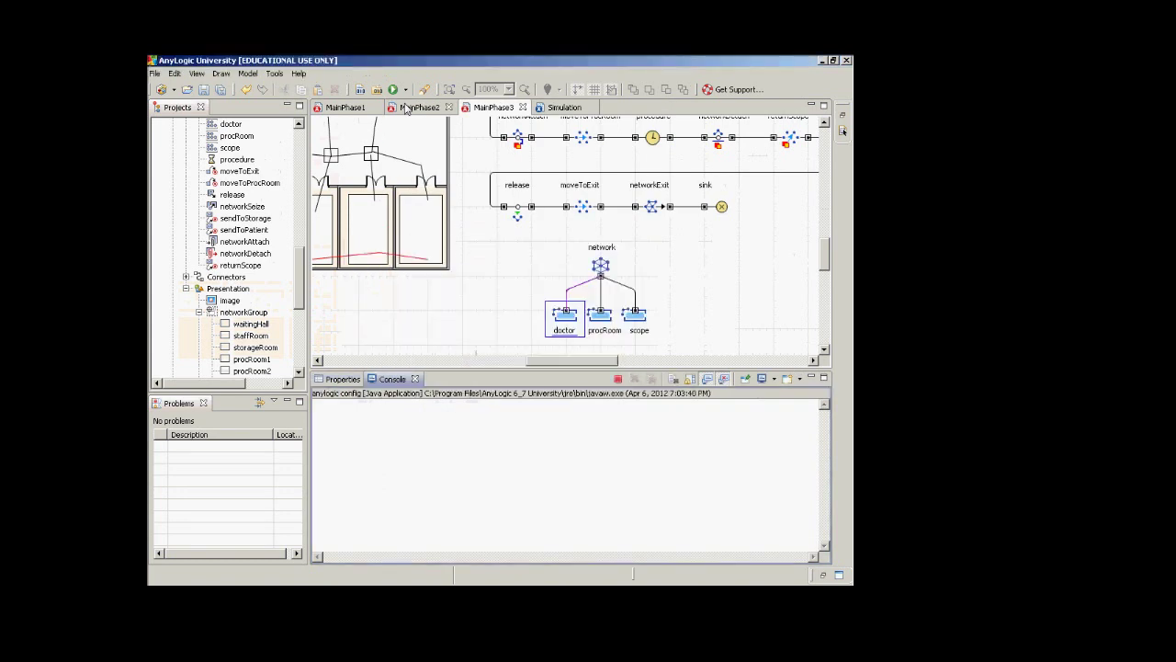
{"action": "left_click", "coordinate": [310, 184]}
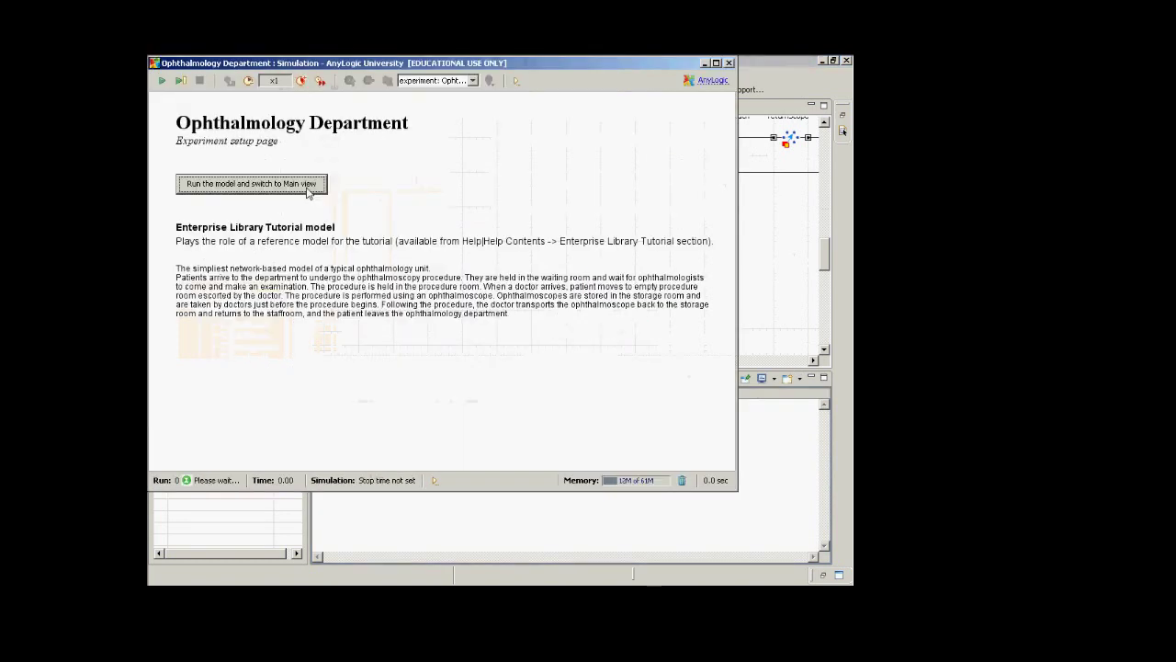
{"action": "left_click", "coordinate": [303, 81]}
{"action": "left_click", "coordinate": [303, 81]}
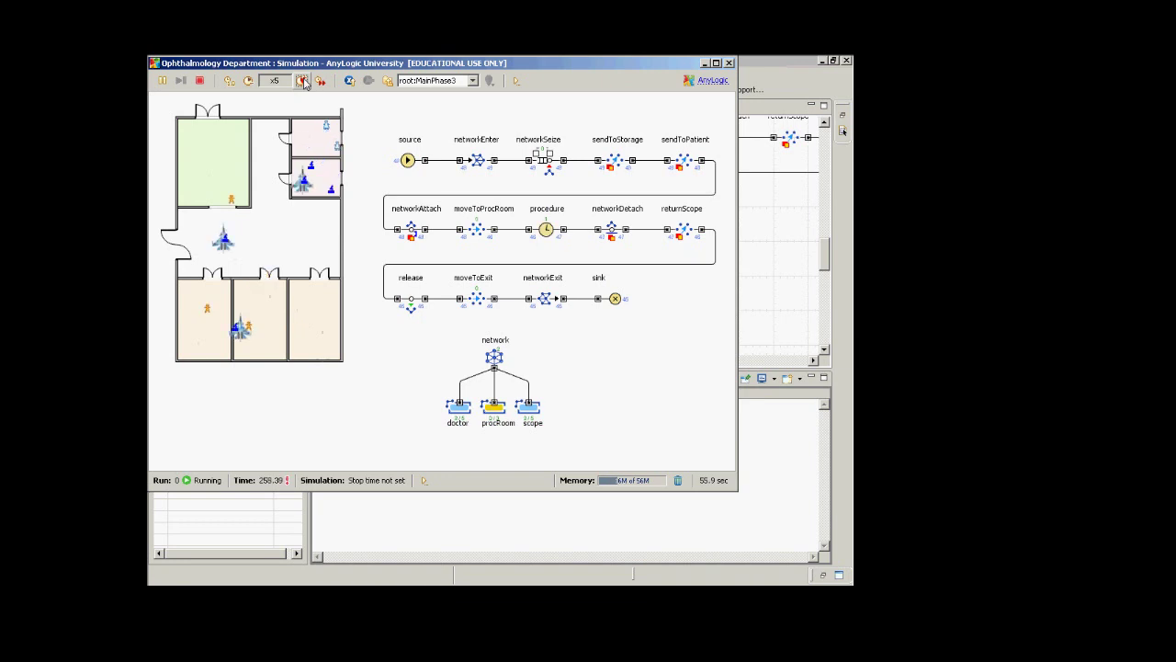
{"action": "left_click", "coordinate": [304, 82]}
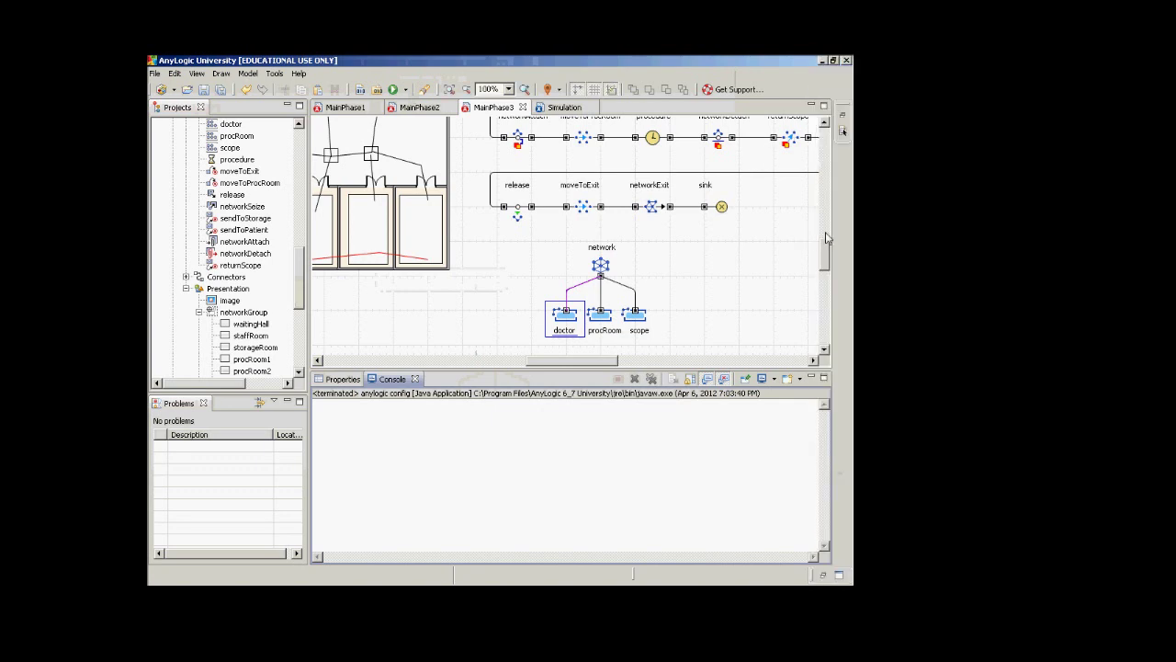
Try to place a Function element above the source block on the MainPhase3 canvas
{"action": "left_click_drag", "start_coordinate": [825, 232], "coordinate": [823, 215]}
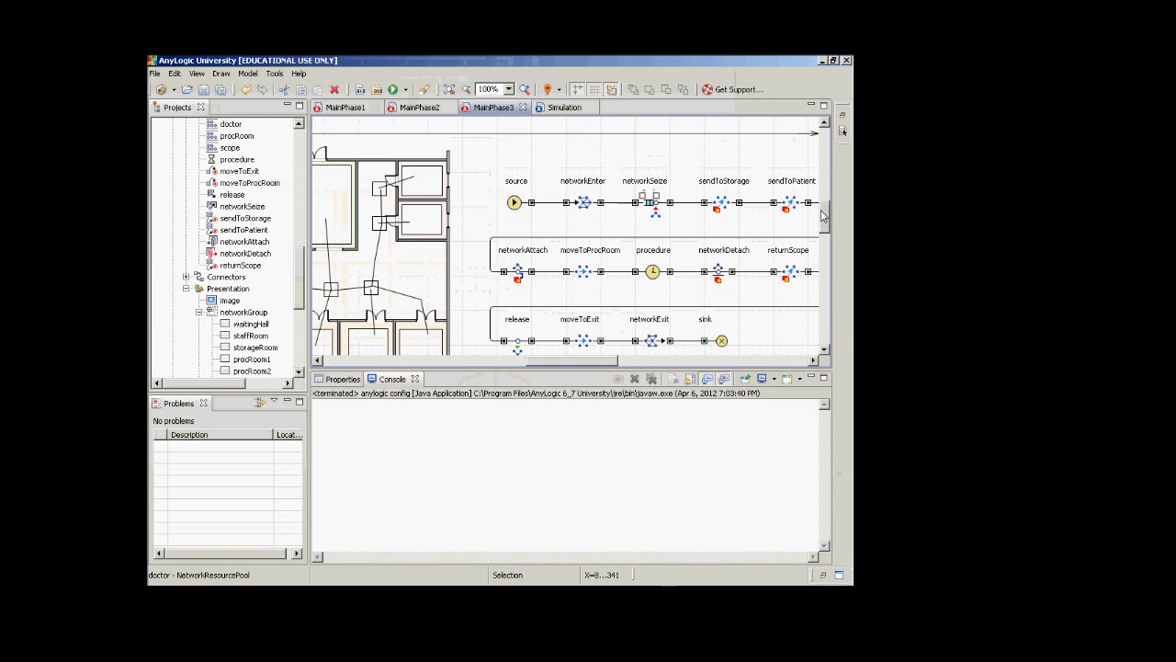
{"action": "left_click", "coordinate": [843, 131]}
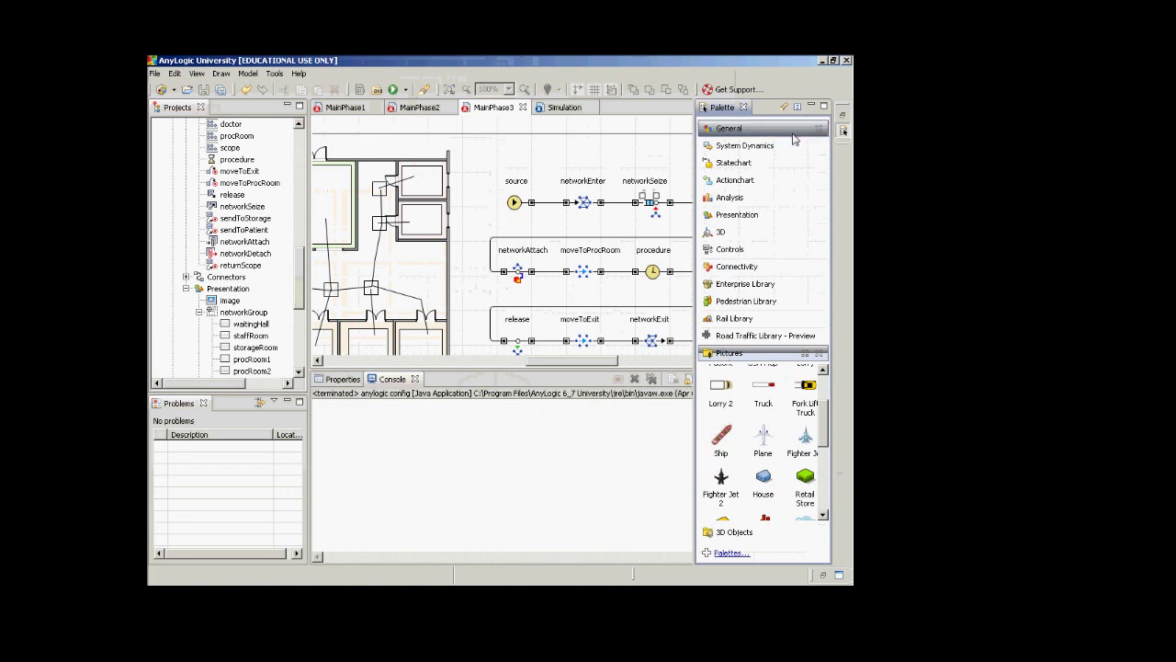
{"action": "left_click", "coordinate": [729, 128]}
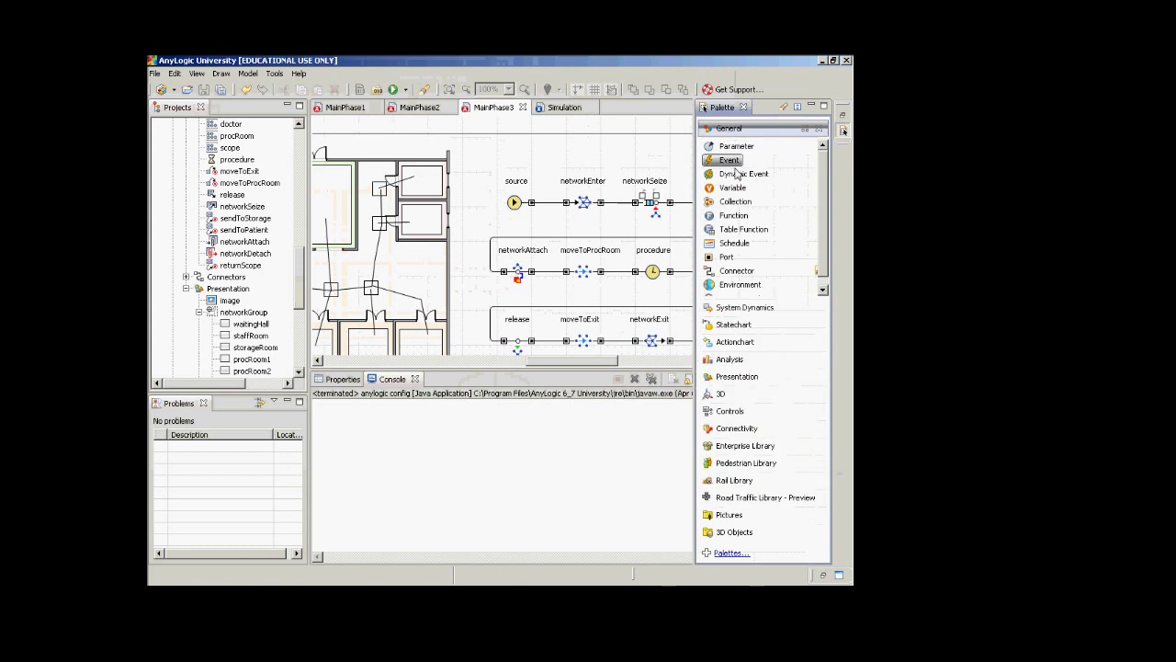
{"action": "left_click", "coordinate": [733, 215]}
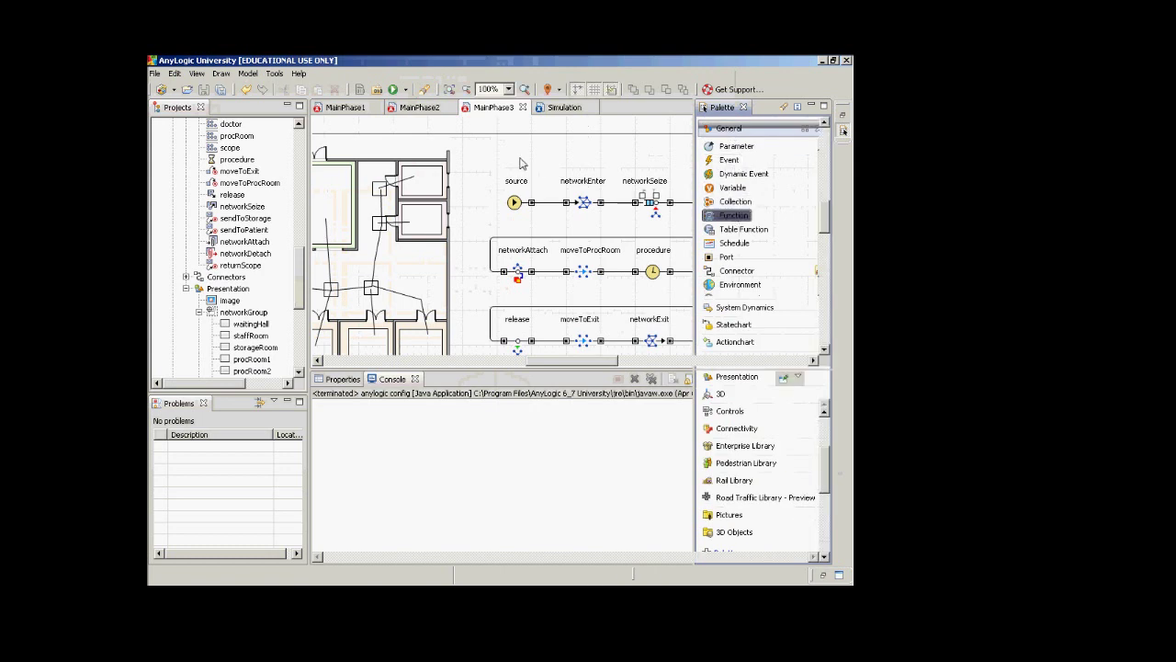
{"action": "left_click", "coordinate": [520, 162]}
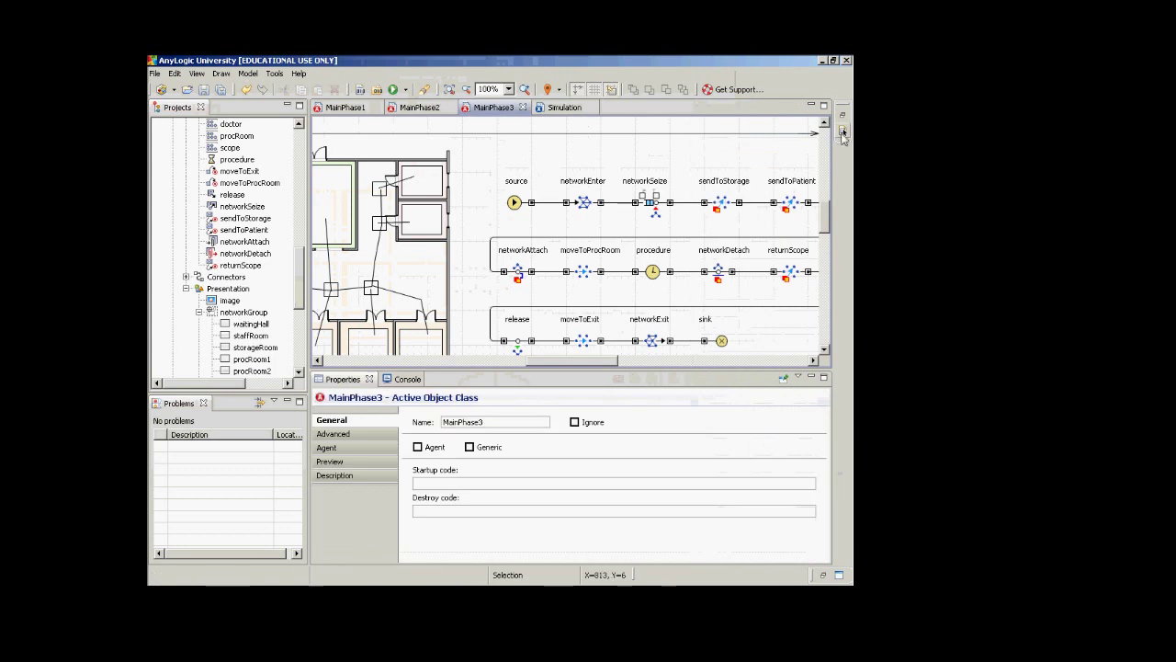
Add a Function element above the source block in MainPhase3 and name it getSpeed
{"action": "left_click", "coordinate": [841, 132]}
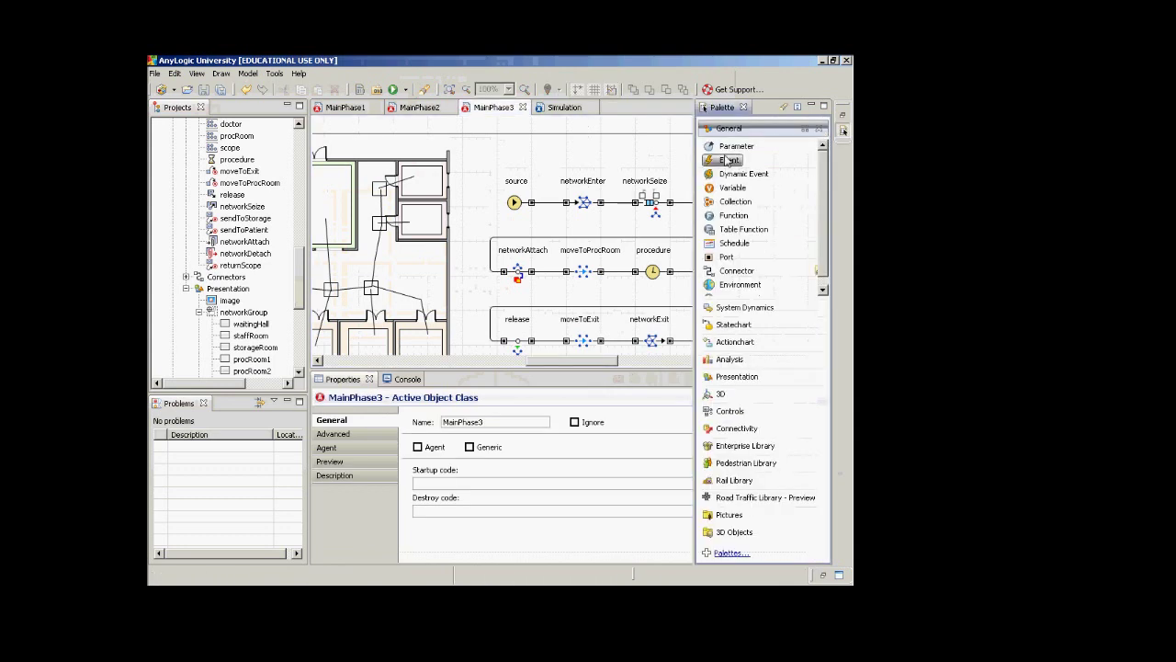
{"action": "left_click", "coordinate": [734, 215]}
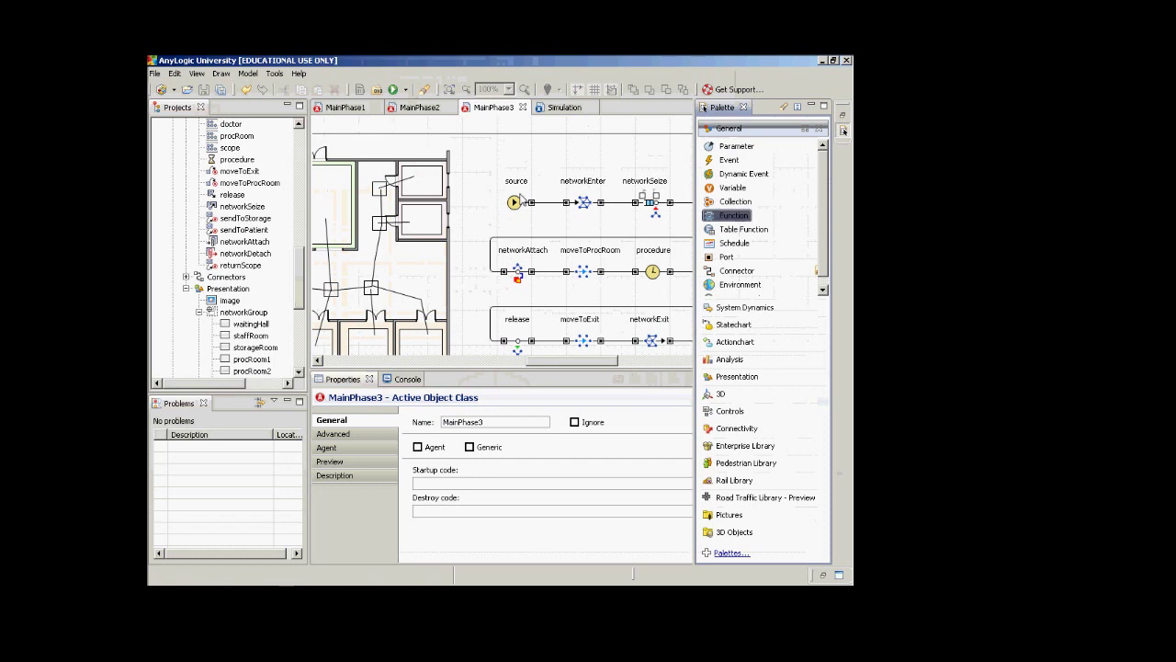
{"action": "left_click", "coordinate": [512, 157]}
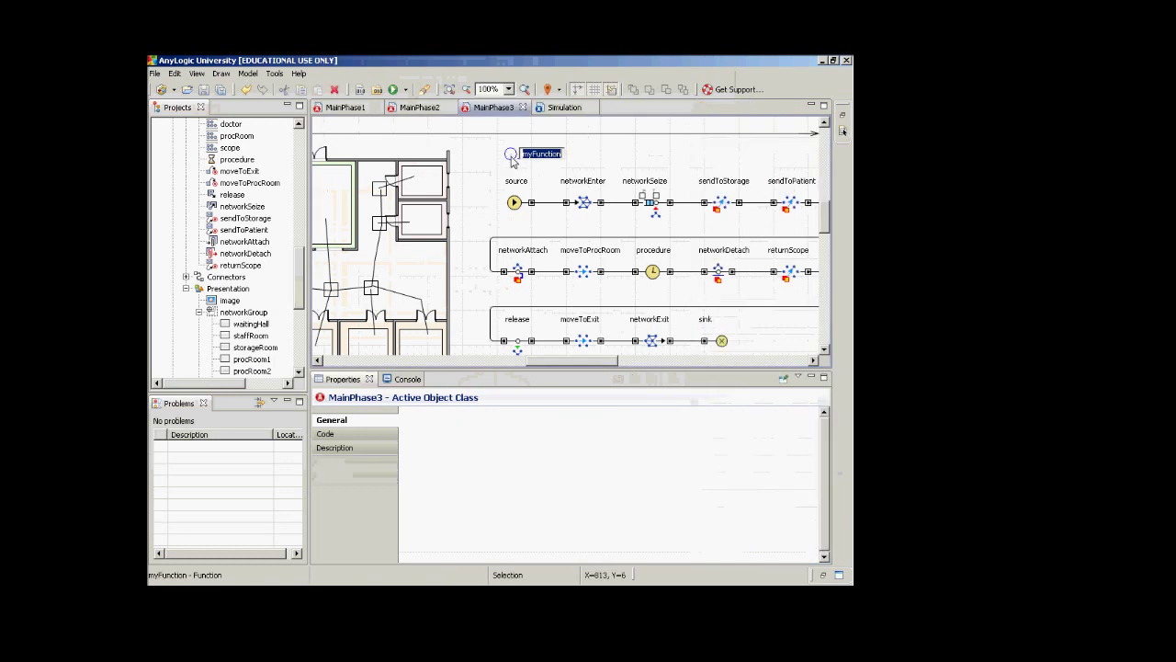
{"action": "type", "text": "getSpeed"}
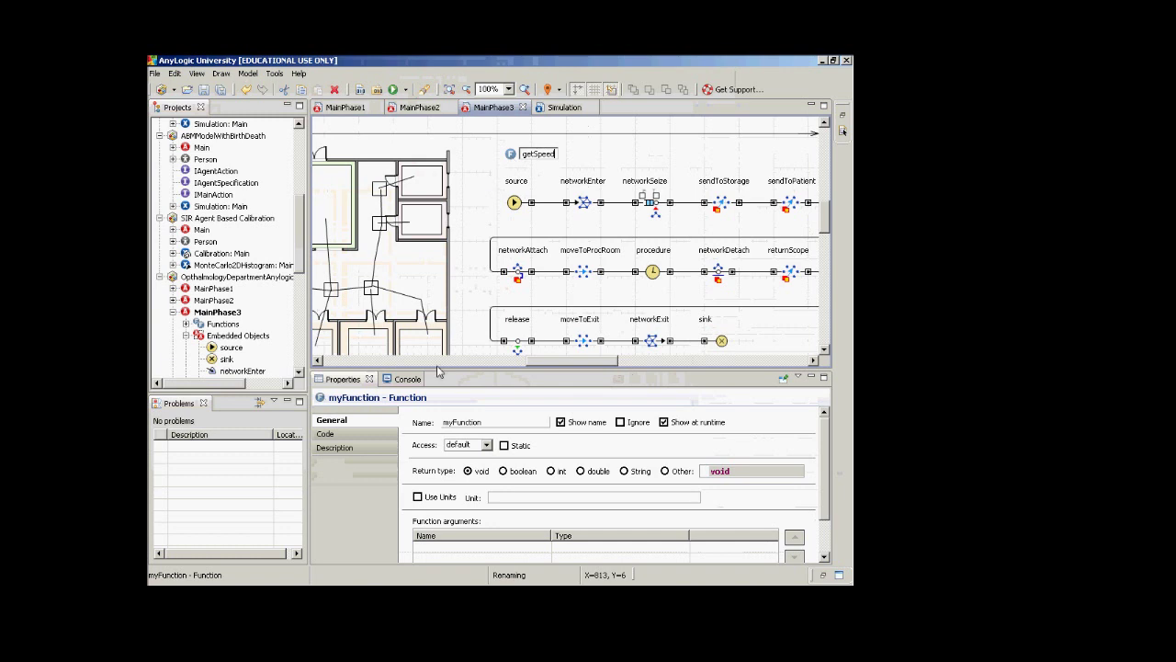
{"action": "key", "text": "Return"}
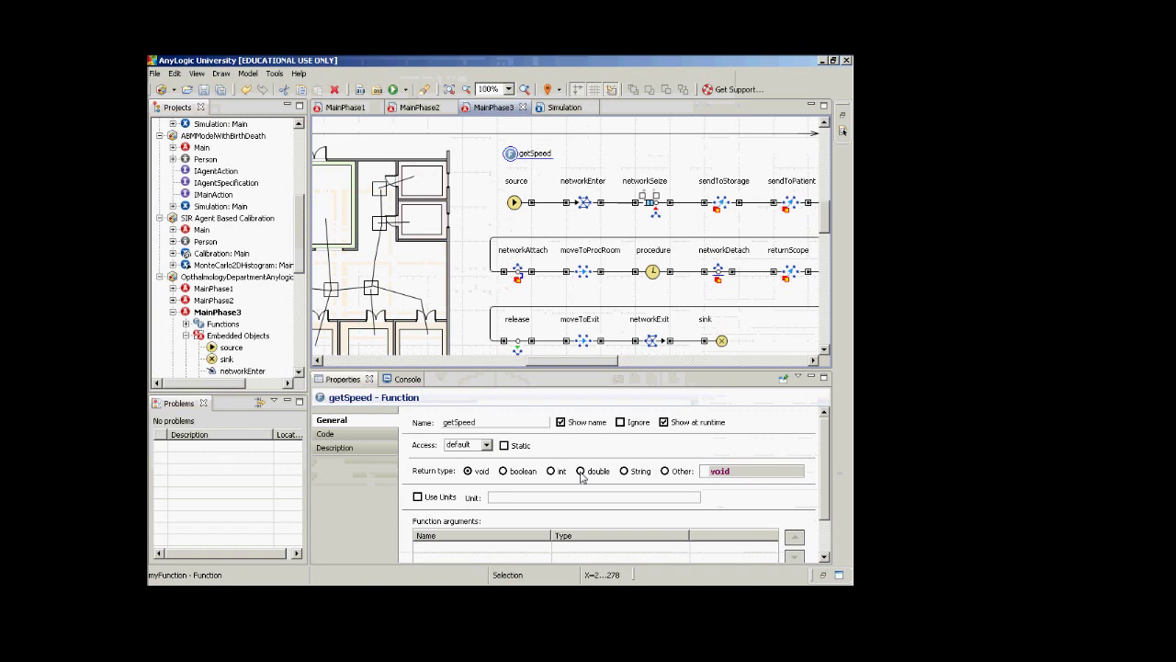
Set the getSpeed function's return type to double and enter 1 in the return statement of its body
{"action": "left_click", "coordinate": [581, 472]}
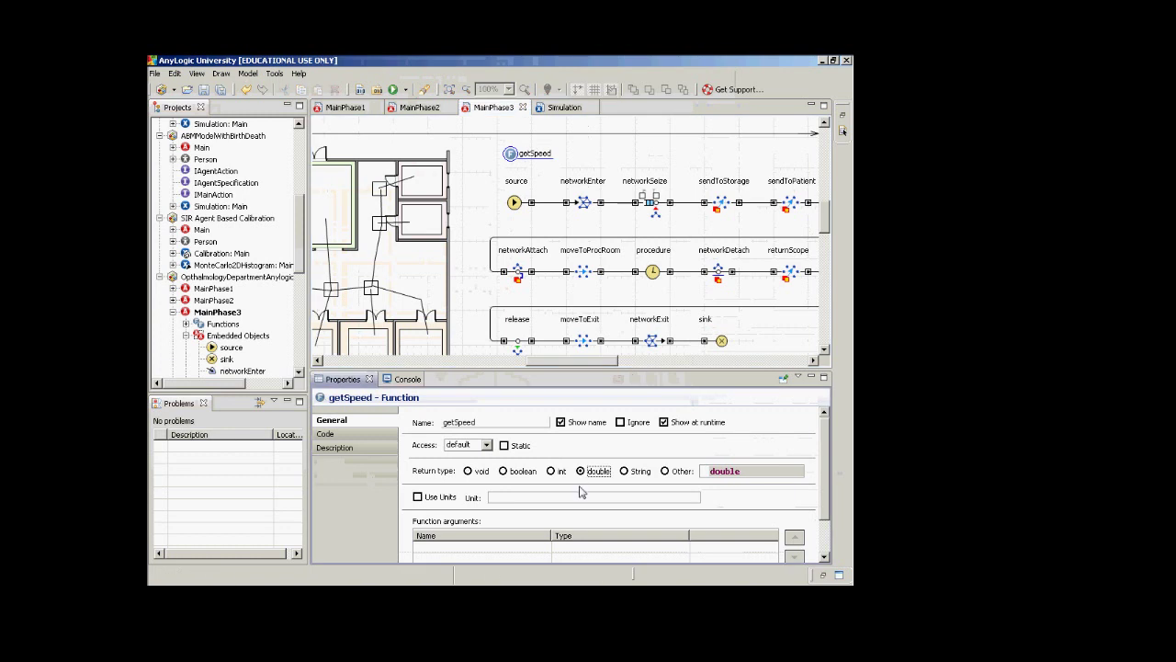
{"action": "left_click", "coordinate": [325, 434]}
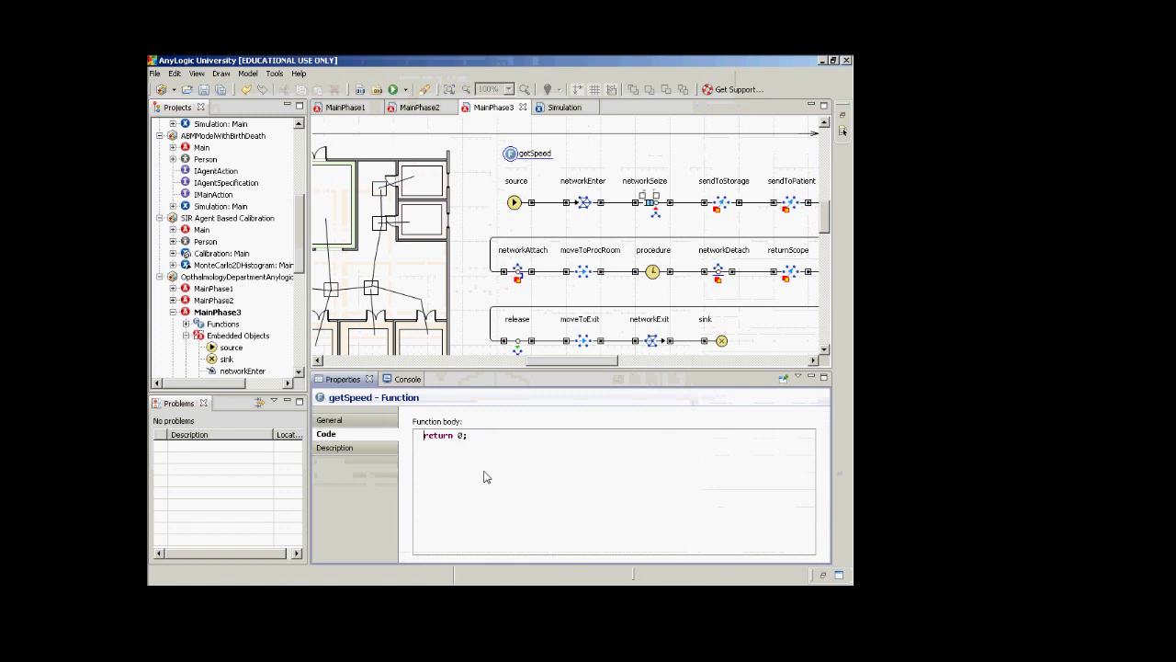
{"action": "type", "text": "1"}
Replace the networkEnter block's speed expression with a call to getSpeed()
{"action": "left_click", "coordinate": [592, 210]}
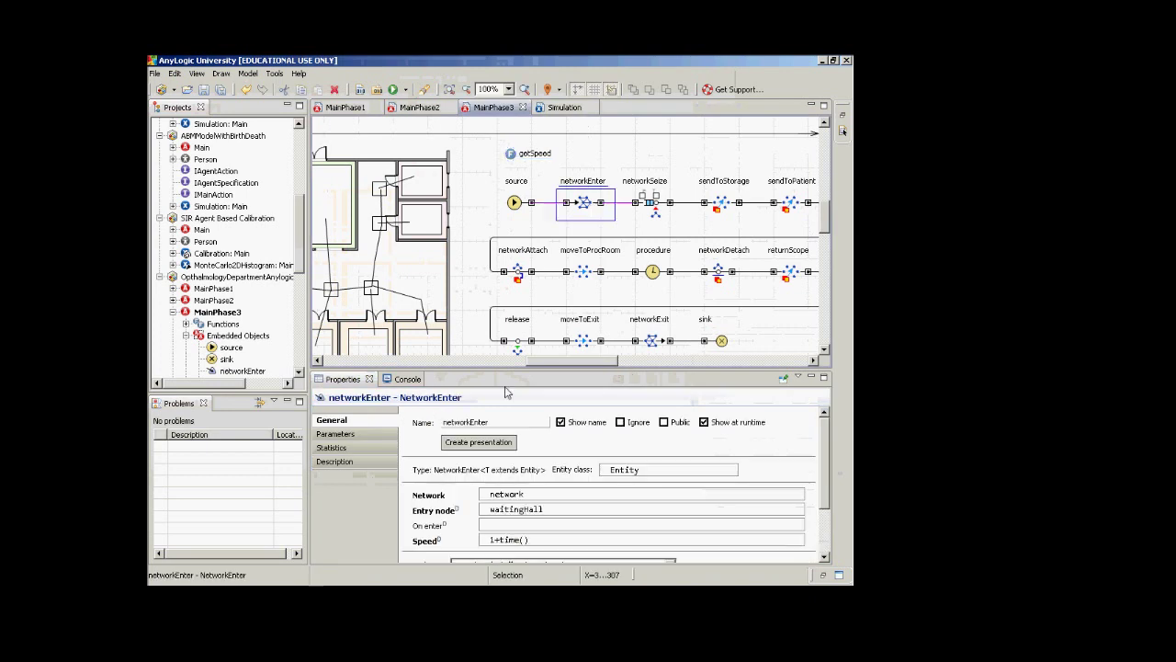
{"action": "left_click_drag", "start_coordinate": [530, 539], "coordinate": [478, 542]}
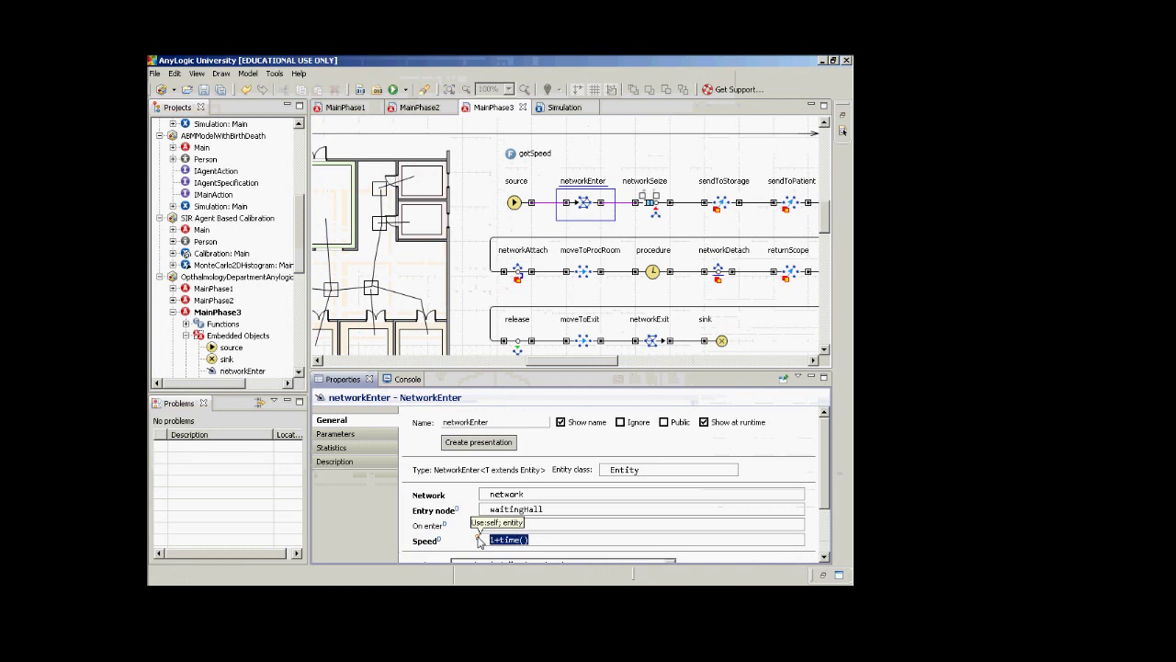
{"action": "type", "text": "get"}
{"action": "key", "text": "ctrl+space"}
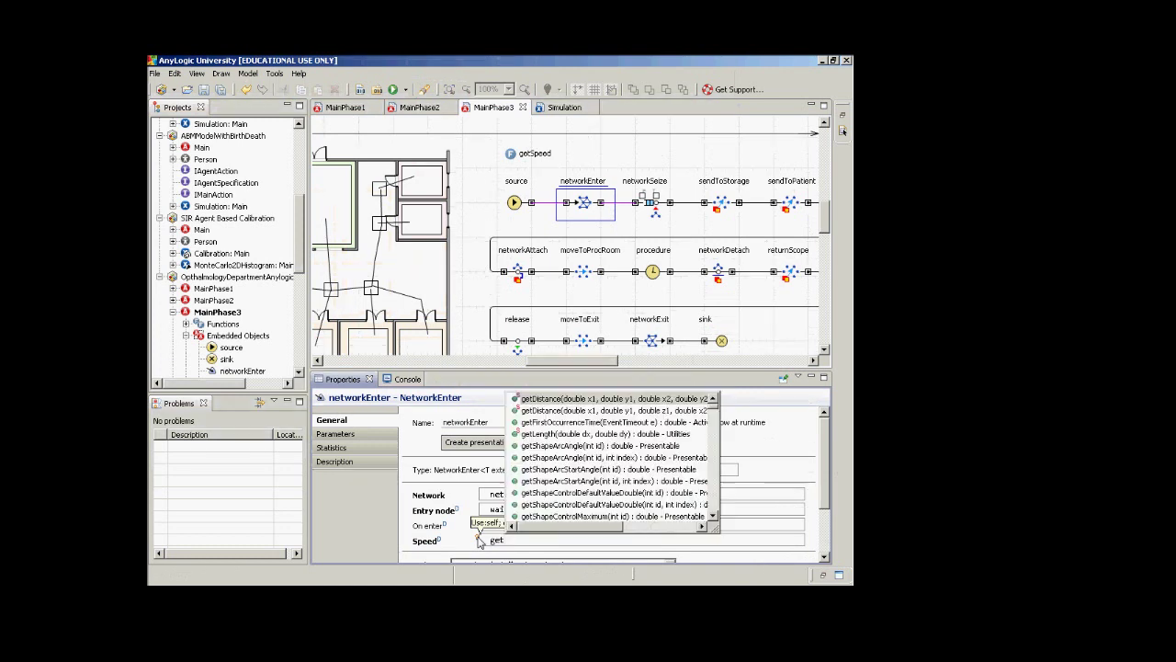
{"action": "type", "text": "Sp"}
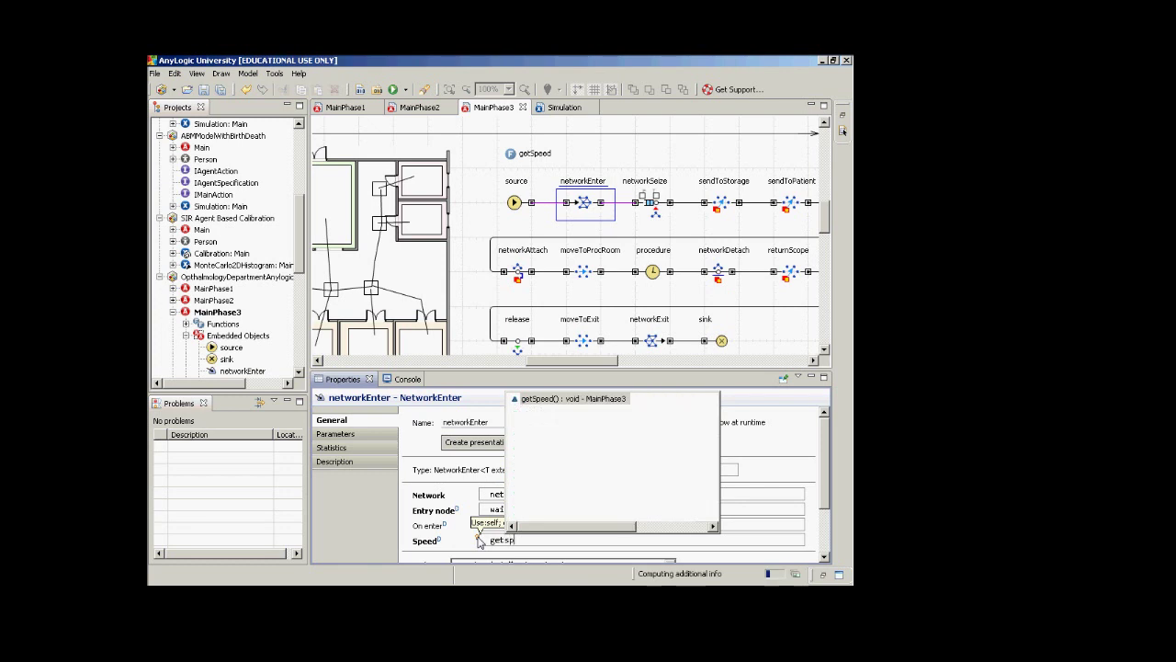
{"action": "key", "text": "Return"}
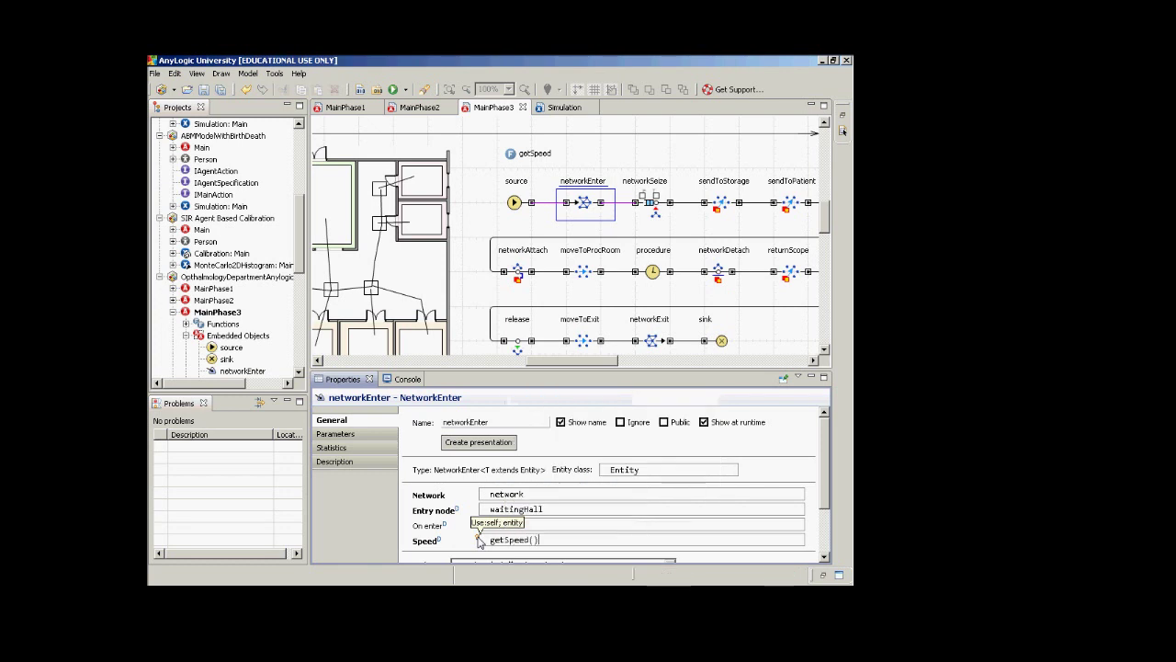
Run the ophthalmology model at up to x10 speed to watch the patients move with the function-based speed, and close it
{"action": "left_click", "coordinate": [392, 89]}
{"action": "left_click", "coordinate": [404, 96]}
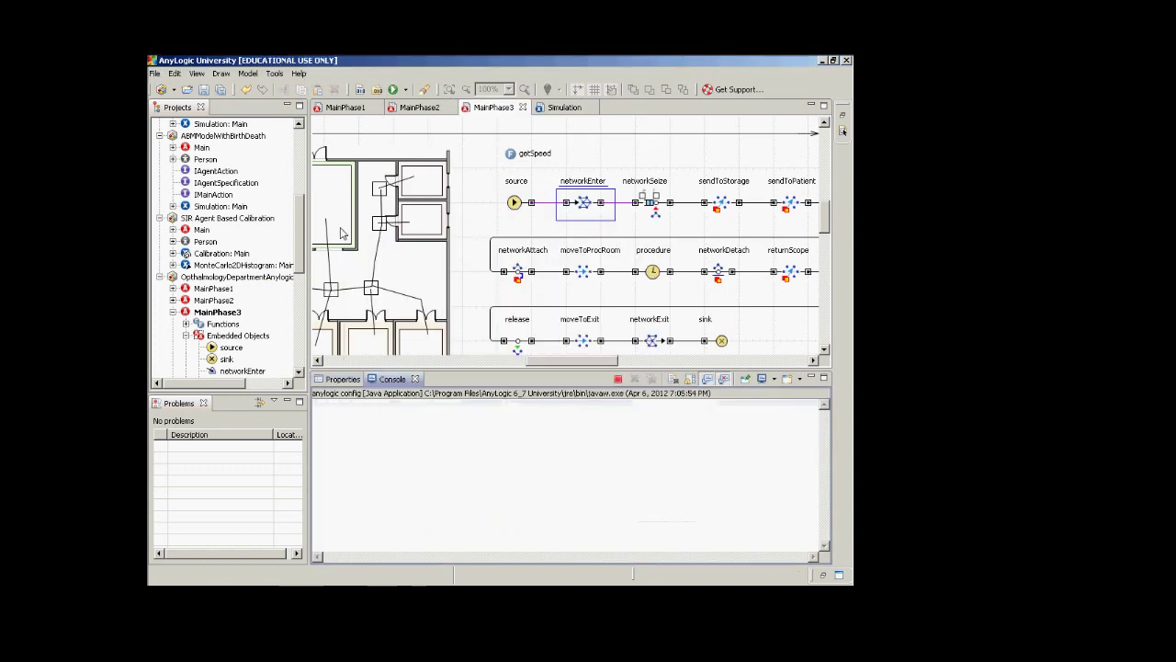
{"action": "left_click", "coordinate": [251, 183]}
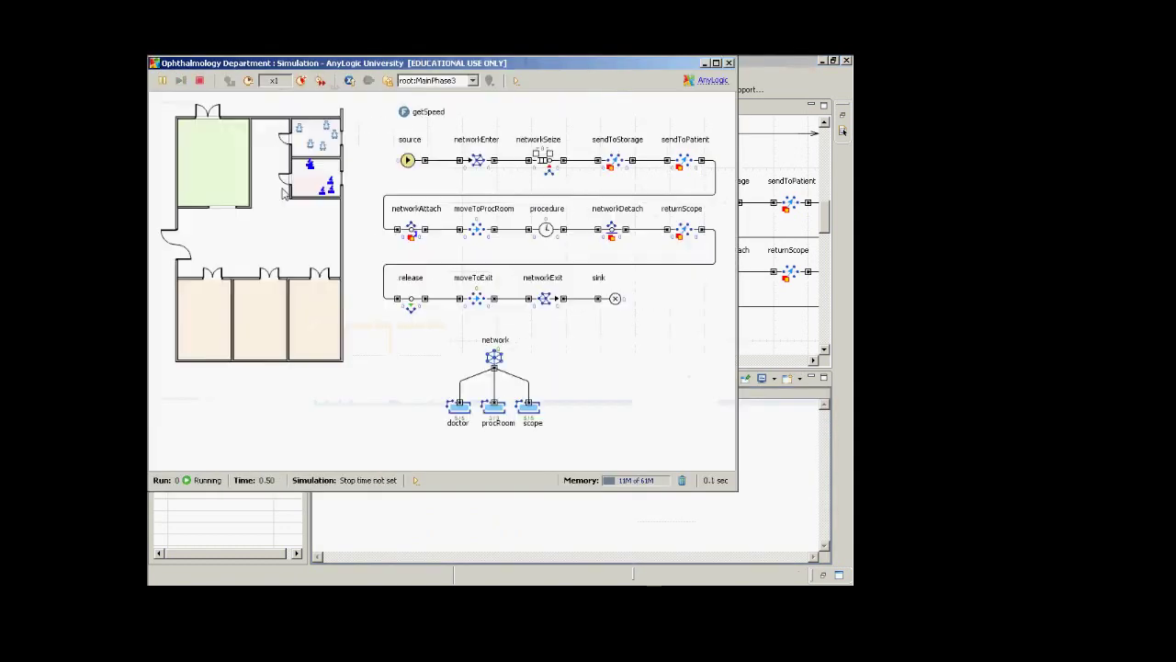
{"action": "left_click", "coordinate": [303, 81]}
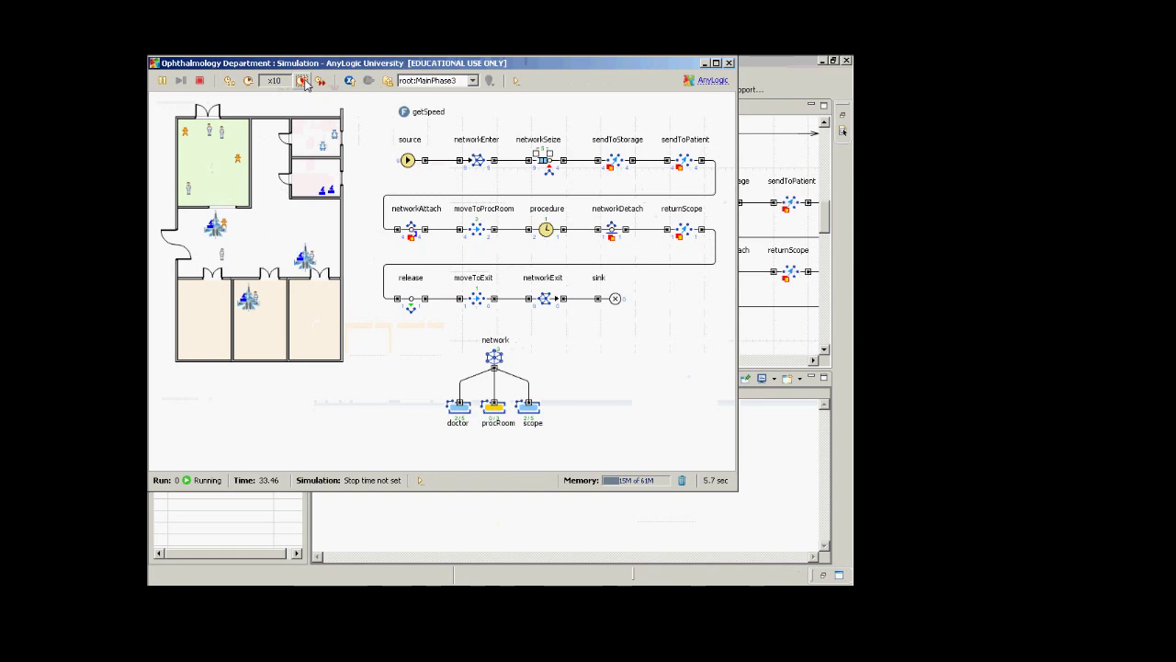
{"action": "left_click", "coordinate": [729, 64]}
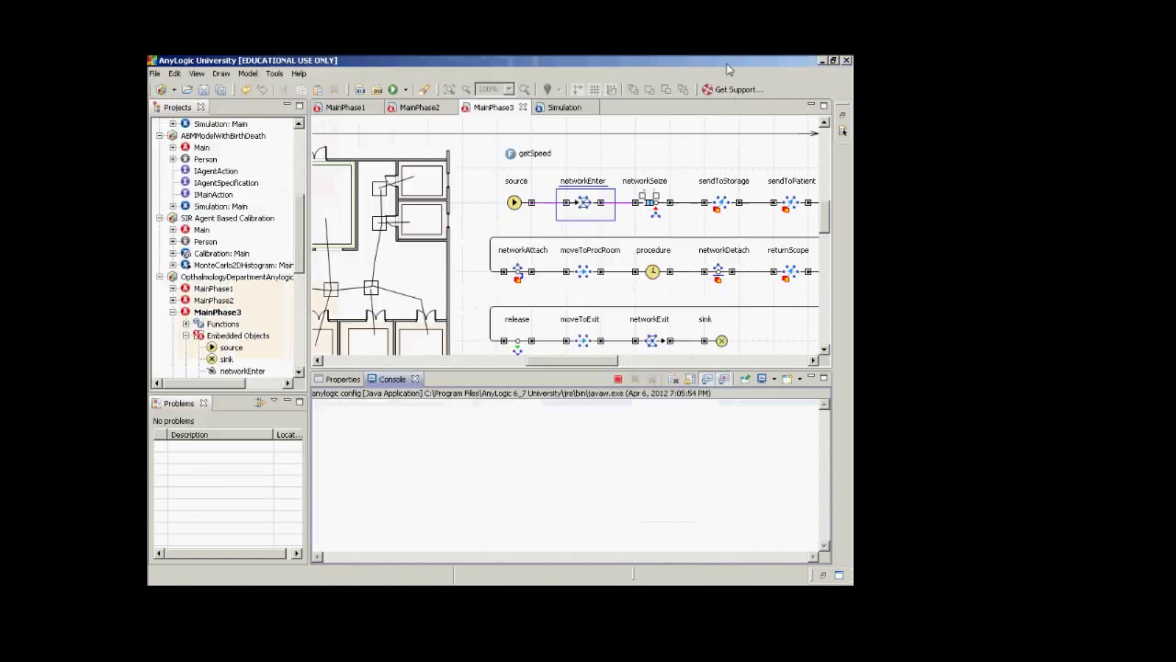
Qualify the function call in the networkEnter block's speed expression so it reads this.getSpeed()
{"action": "left_click", "coordinate": [581, 212]}
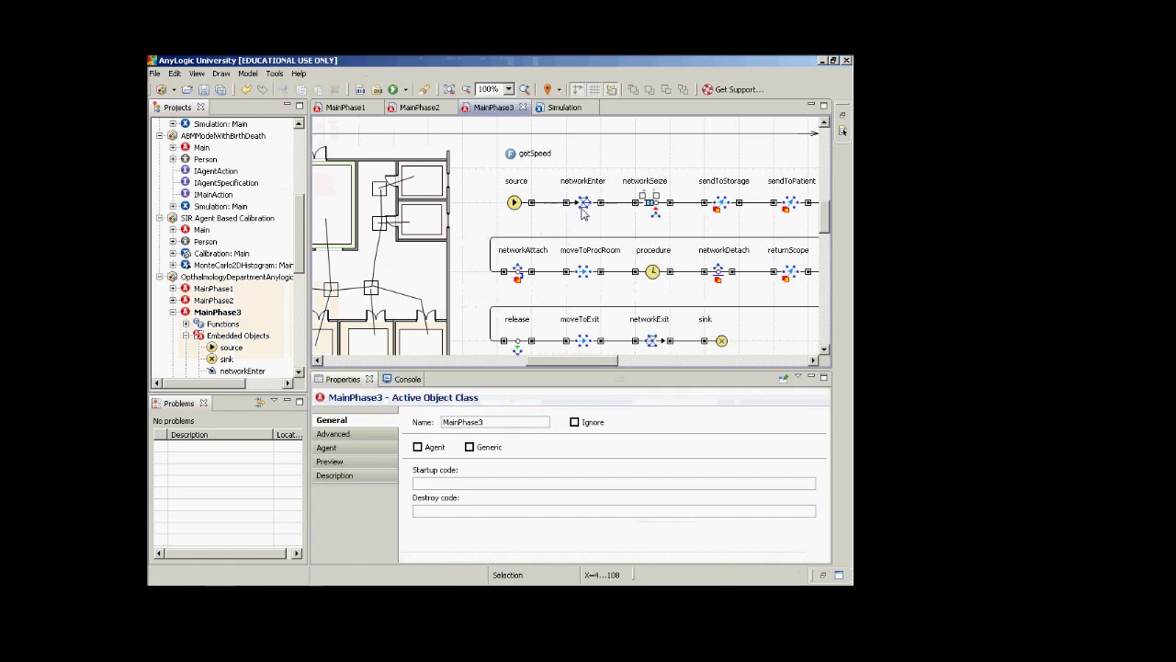
{"action": "left_click", "coordinate": [582, 204]}
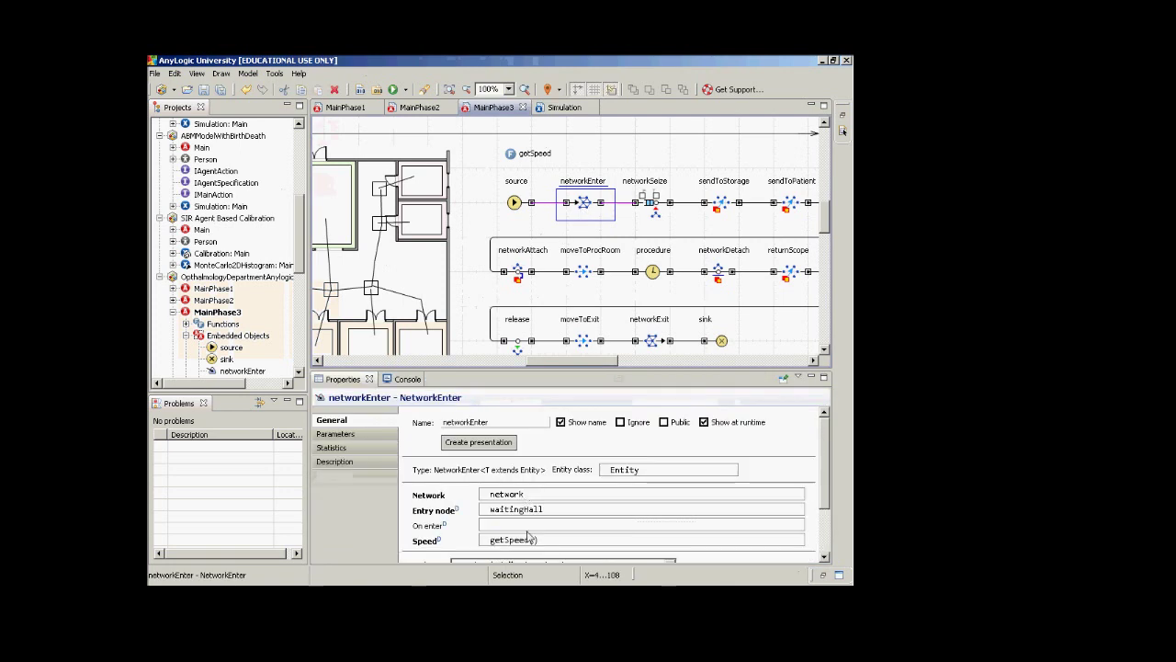
{"action": "left_click", "coordinate": [528, 541]}
{"action": "key", "text": "Home"}
{"action": "type", "text": "this."}
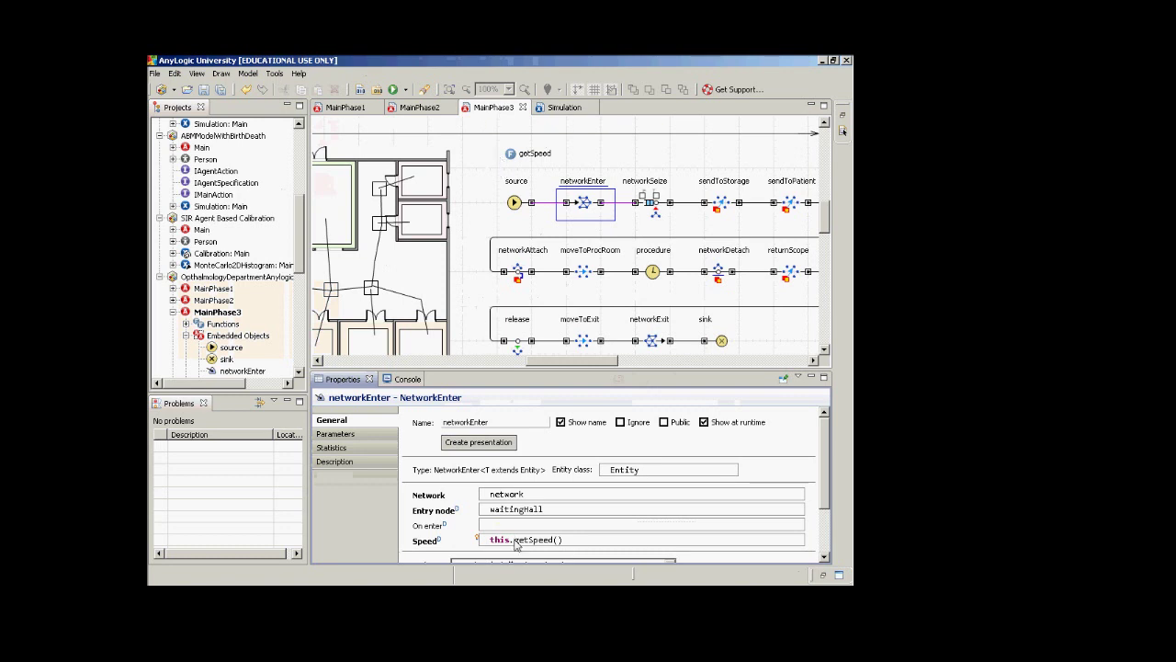
{"action": "left_click_drag", "start_coordinate": [514, 540], "coordinate": [490, 540]}
Add a traceln line before the return statement in getSpeed that prints "getSpeed was called at time " followed by time()
{"action": "left_click", "coordinate": [511, 154]}
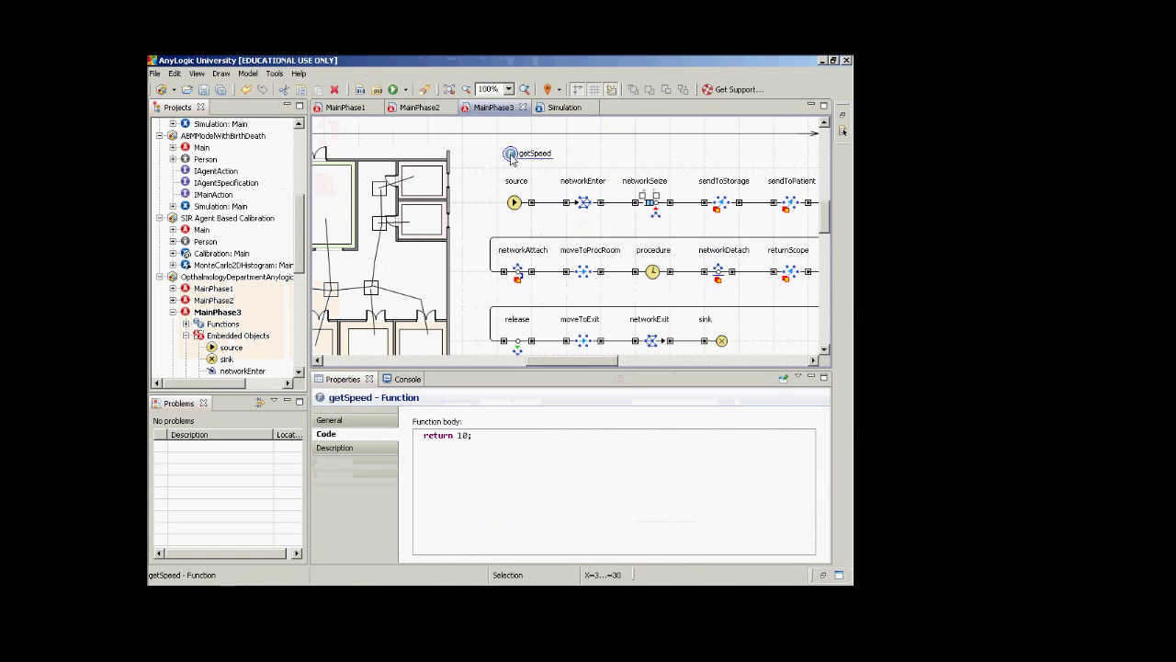
{"action": "left_click", "coordinate": [503, 436]}
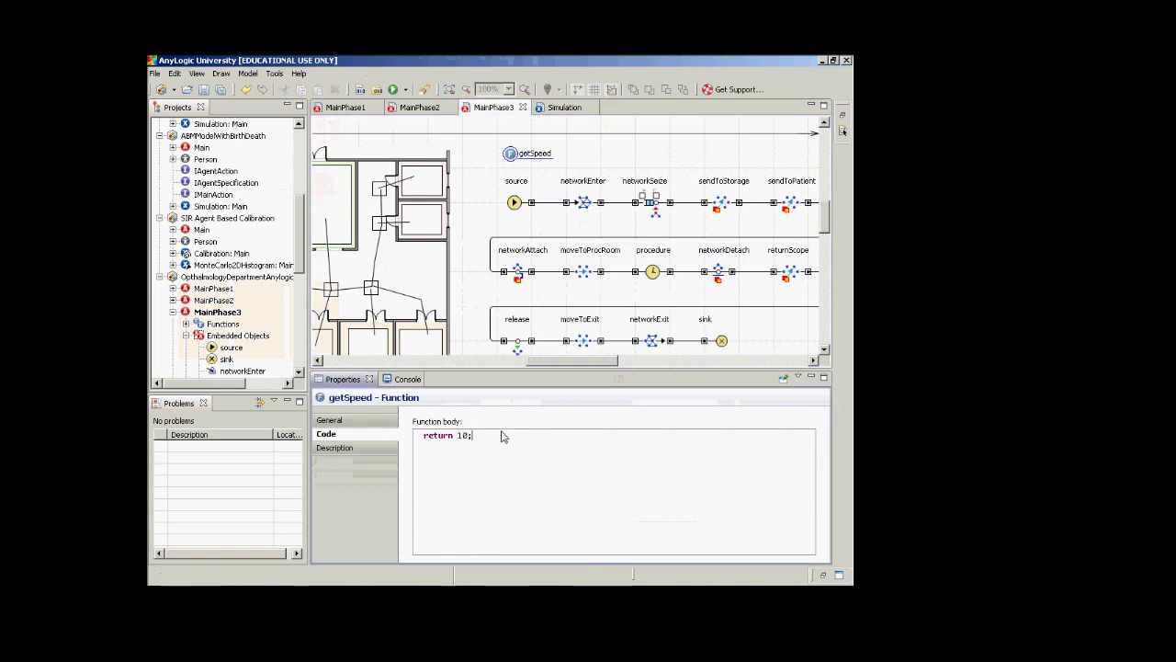
{"action": "key", "text": "Return"}
{"action": "key", "text": "Up"}
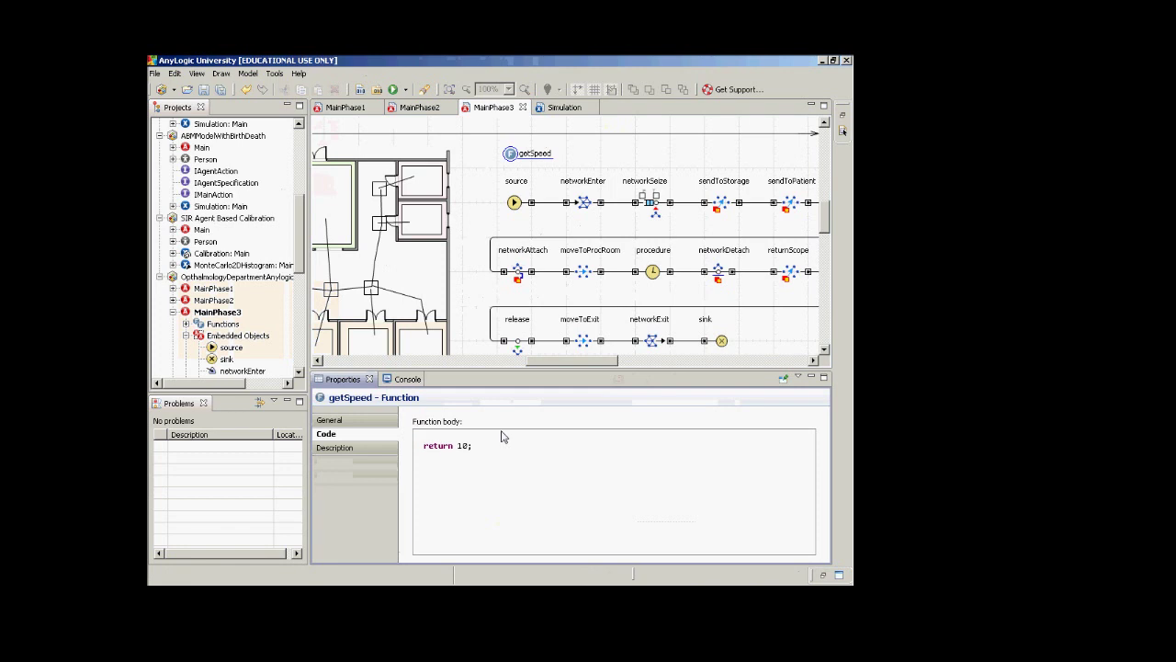
{"action": "type", "text": "traceln(\""}
{"action": "type", "text": "getSp"}
{"action": "type", "text": "eed was called at time "}
{"action": "type", "text": "\" + "}
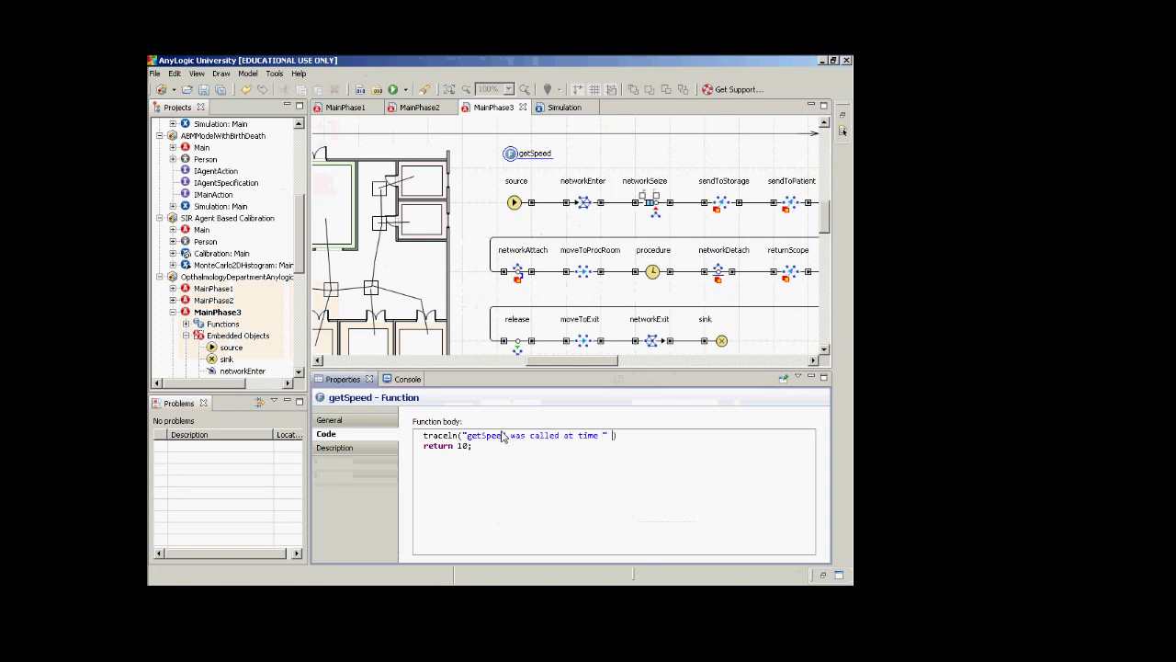
{"action": "type", "text": "time("}
Set the source block's arrival rate to 0.01
{"action": "left_click", "coordinate": [514, 203]}
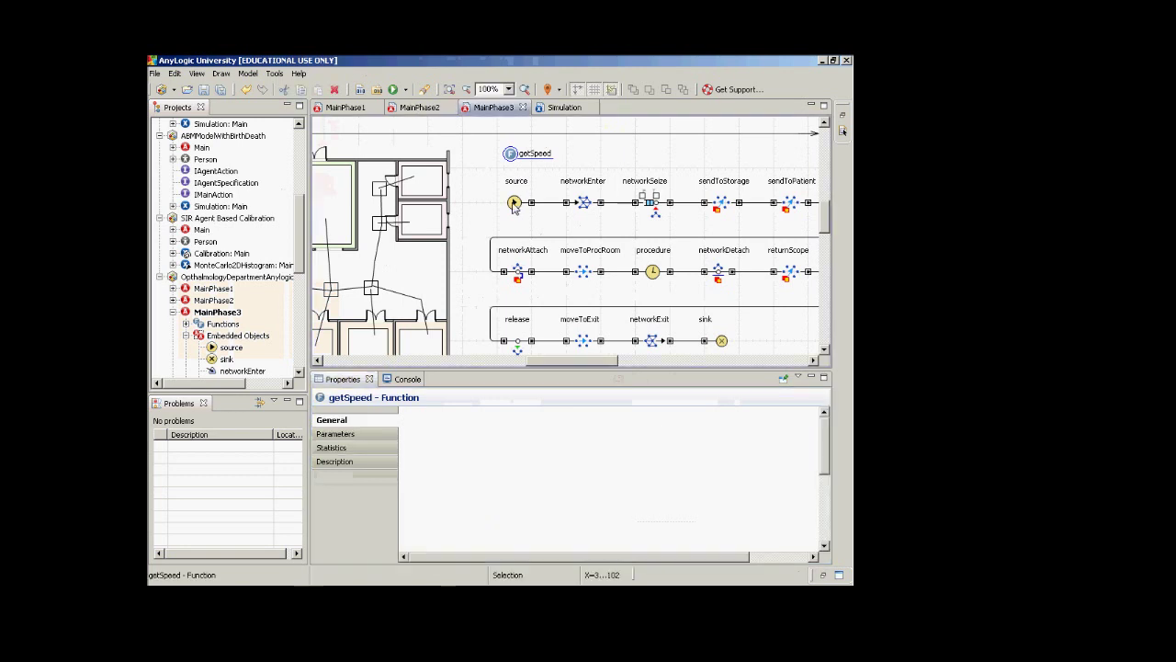
{"action": "left_click", "coordinate": [513, 203]}
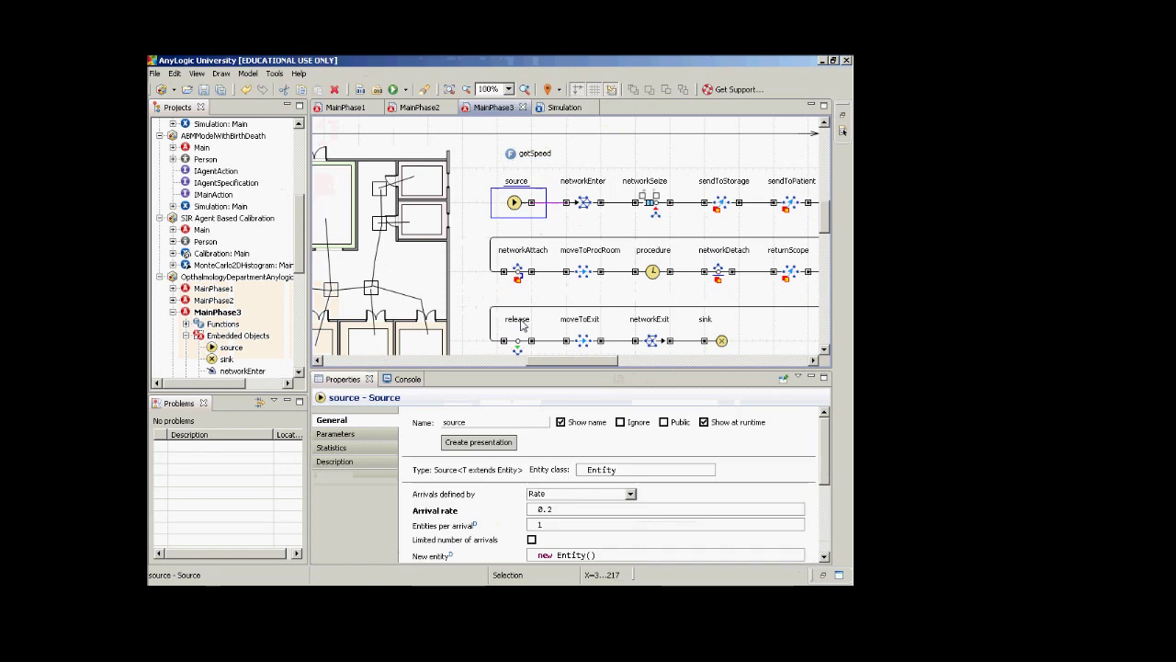
{"action": "left_click", "coordinate": [568, 513]}
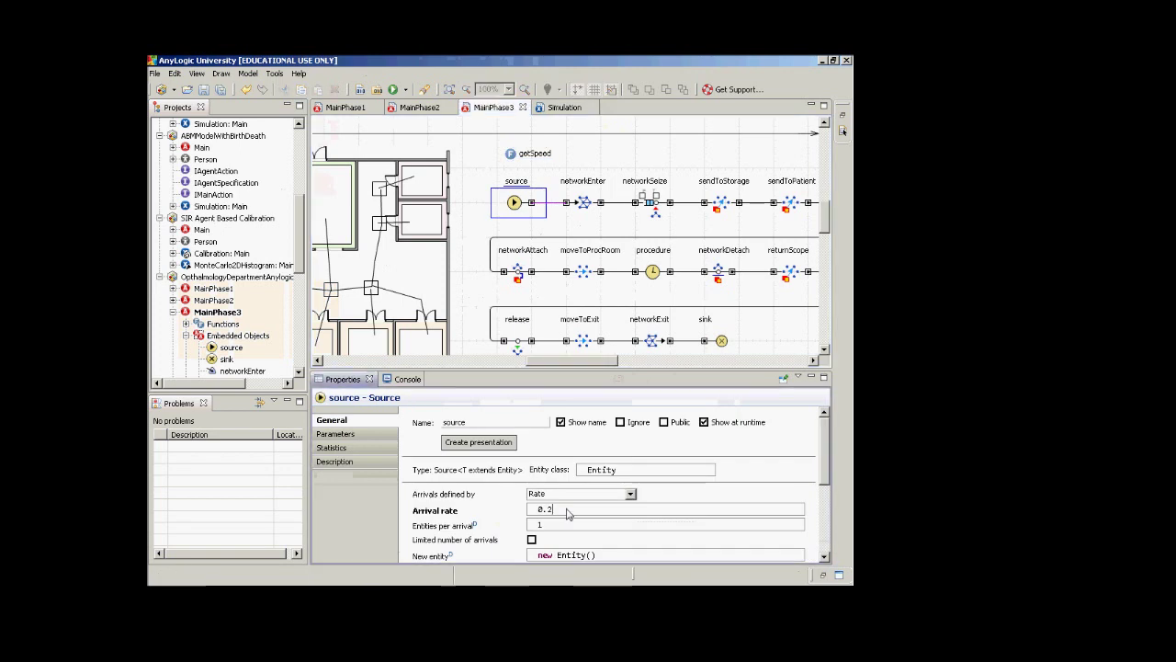
{"action": "key", "text": "BackSpace"}
{"action": "type", "text": "01"}
Run the ophthalmology simulation in its main view and raise the execution speed to x50
{"action": "left_click", "coordinate": [406, 90]}
{"action": "left_click", "coordinate": [408, 112]}
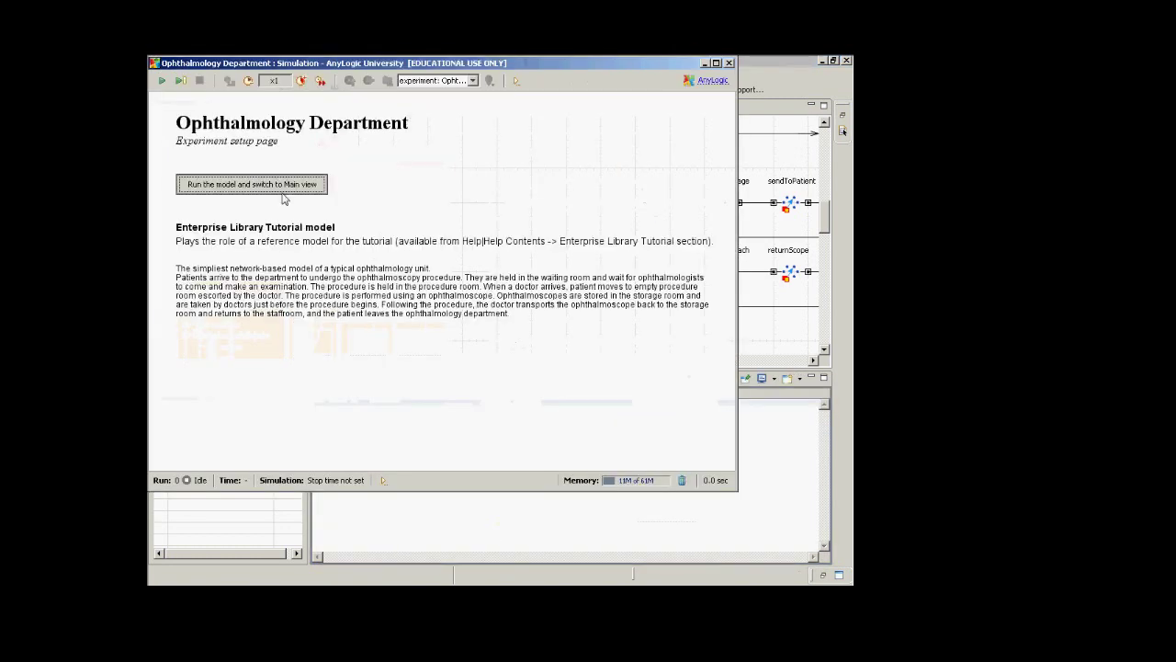
{"action": "left_click", "coordinate": [283, 187]}
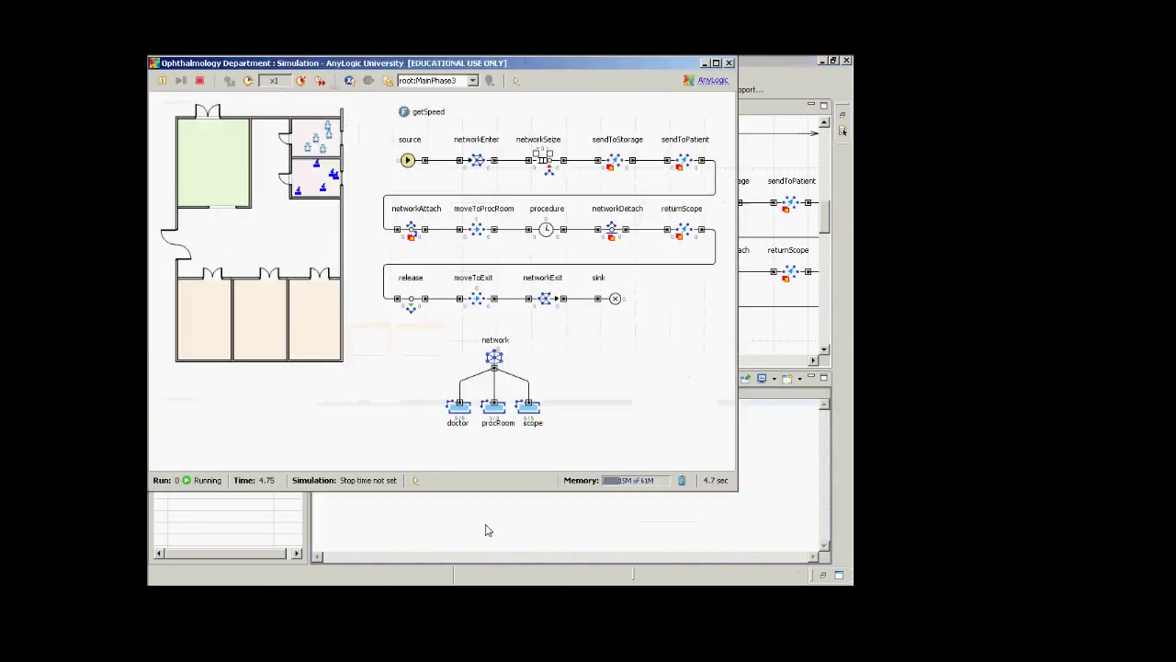
{"action": "left_click", "coordinate": [300, 81]}
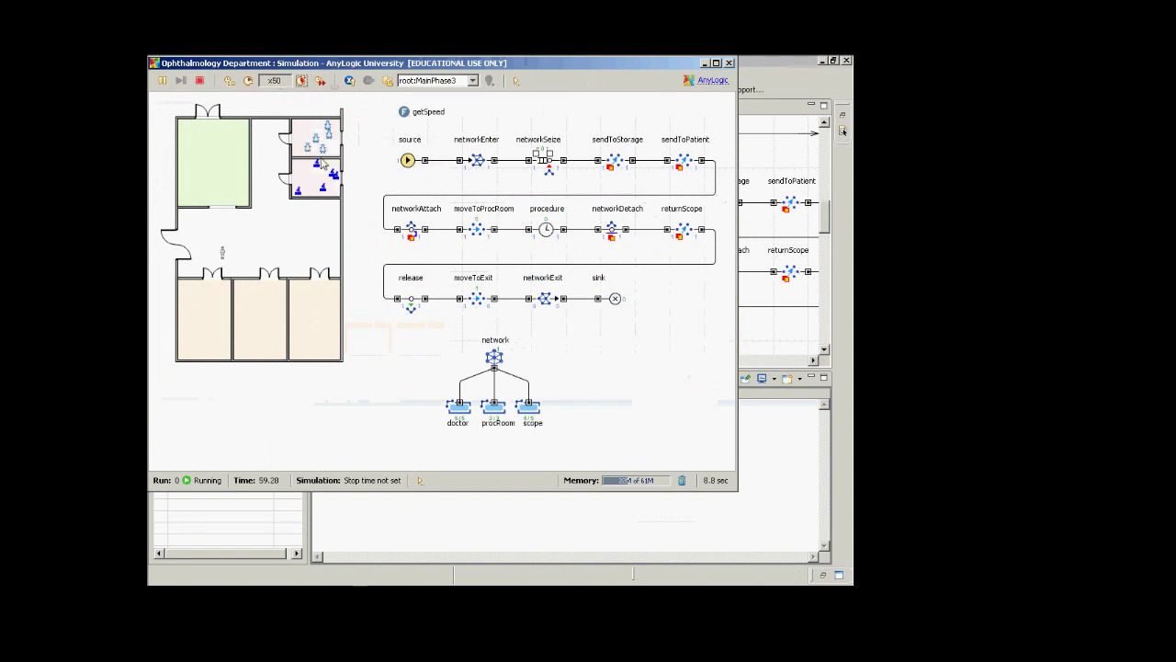
Check the console for the getSpeed trace lines, speed the simulation up to x100, and close it
{"action": "left_click", "coordinate": [374, 512]}
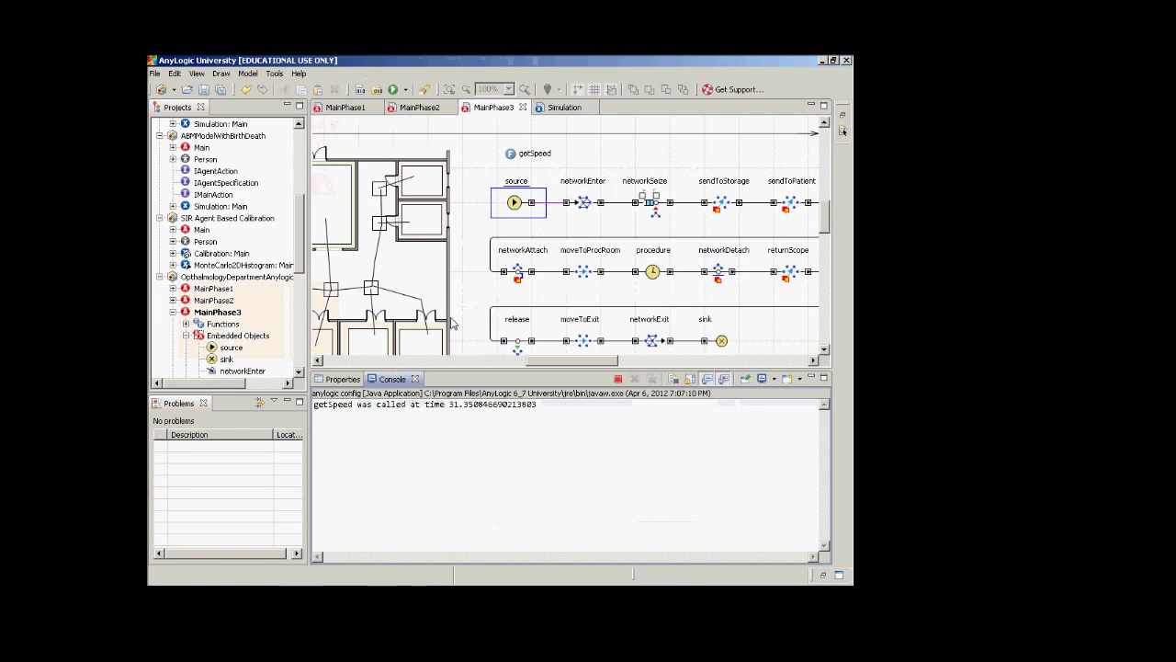
{"action": "left_click", "coordinate": [377, 579]}
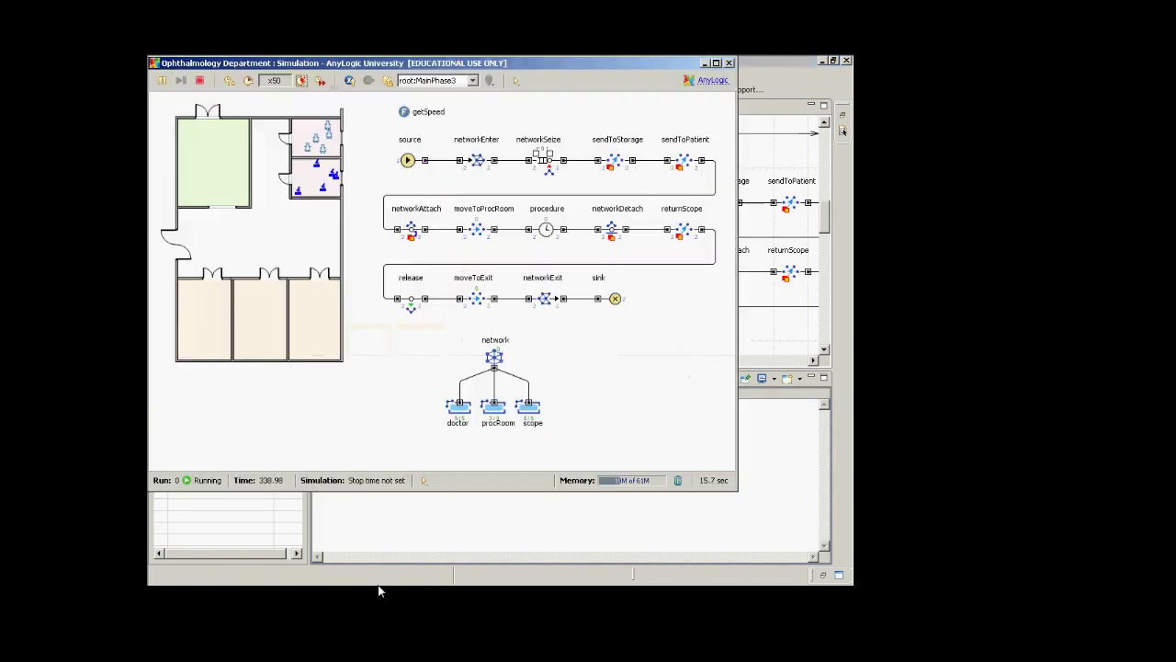
{"action": "left_click", "coordinate": [377, 584]}
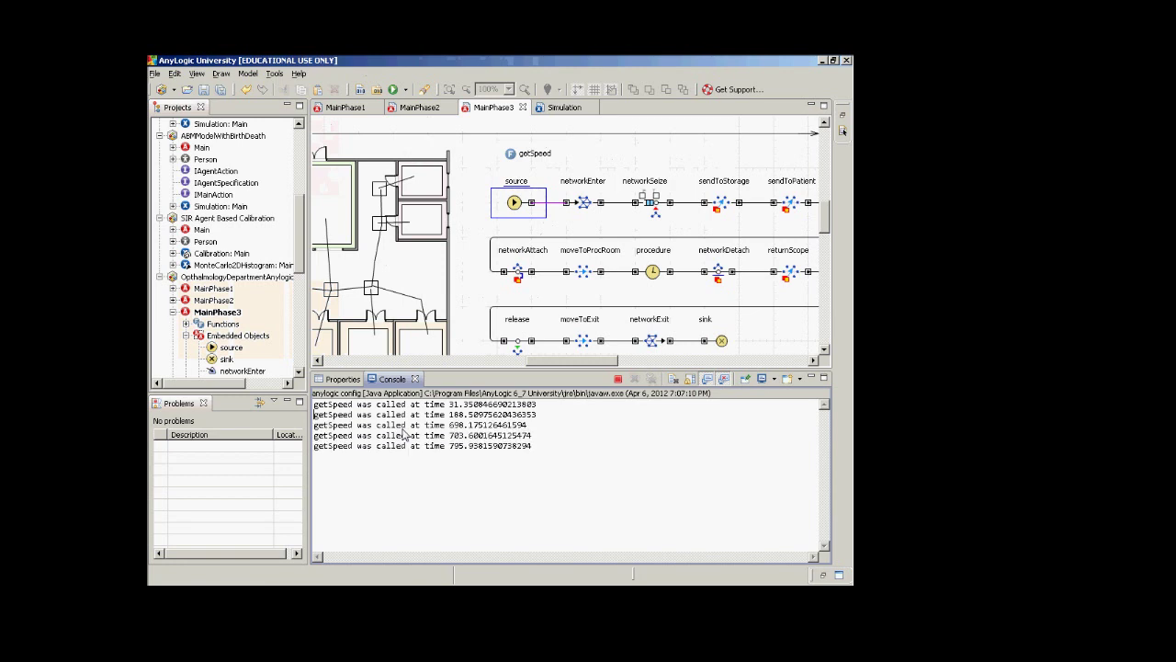
{"action": "key", "text": "alt+Tab"}
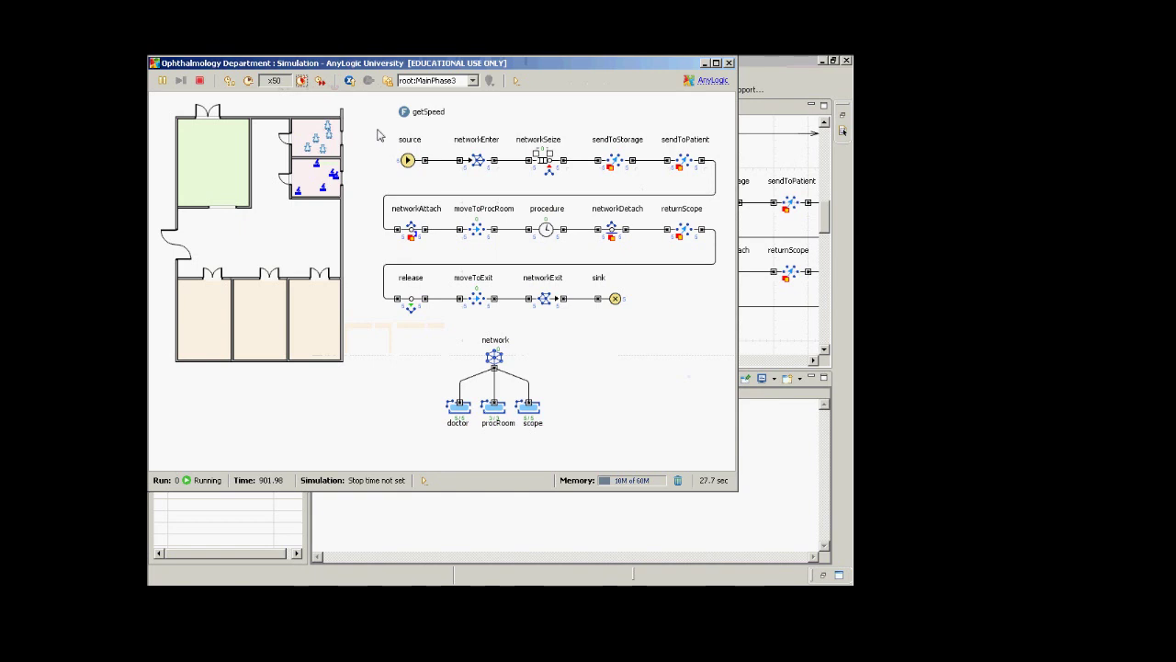
{"action": "left_click", "coordinate": [303, 81]}
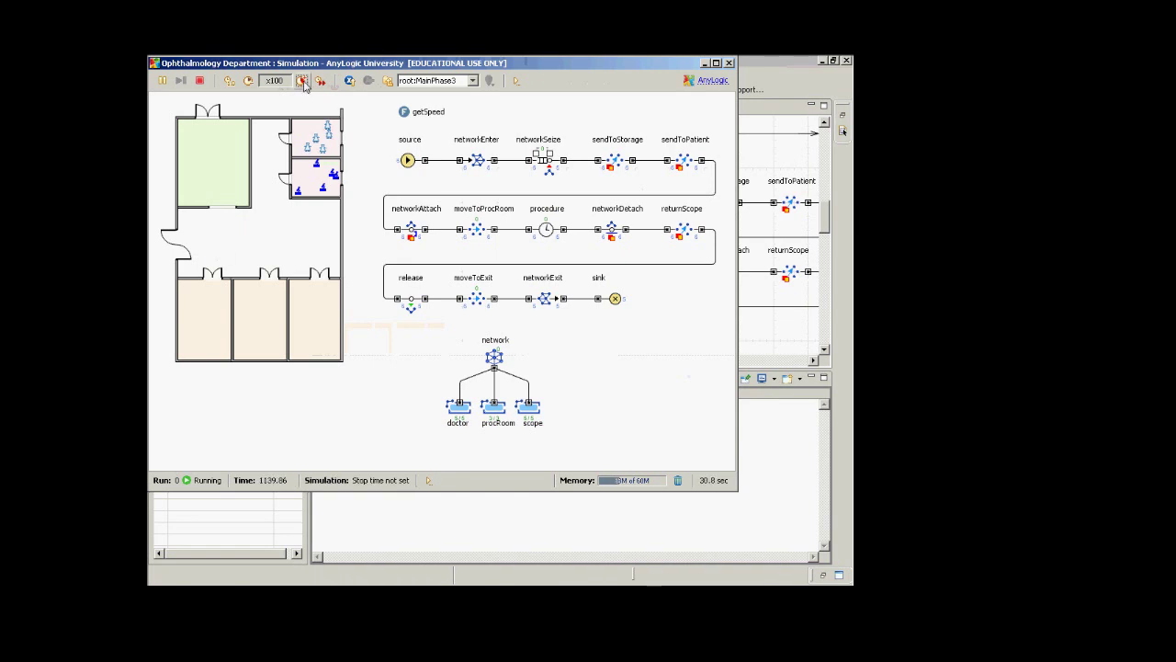
{"action": "key", "text": "alt+F4"}
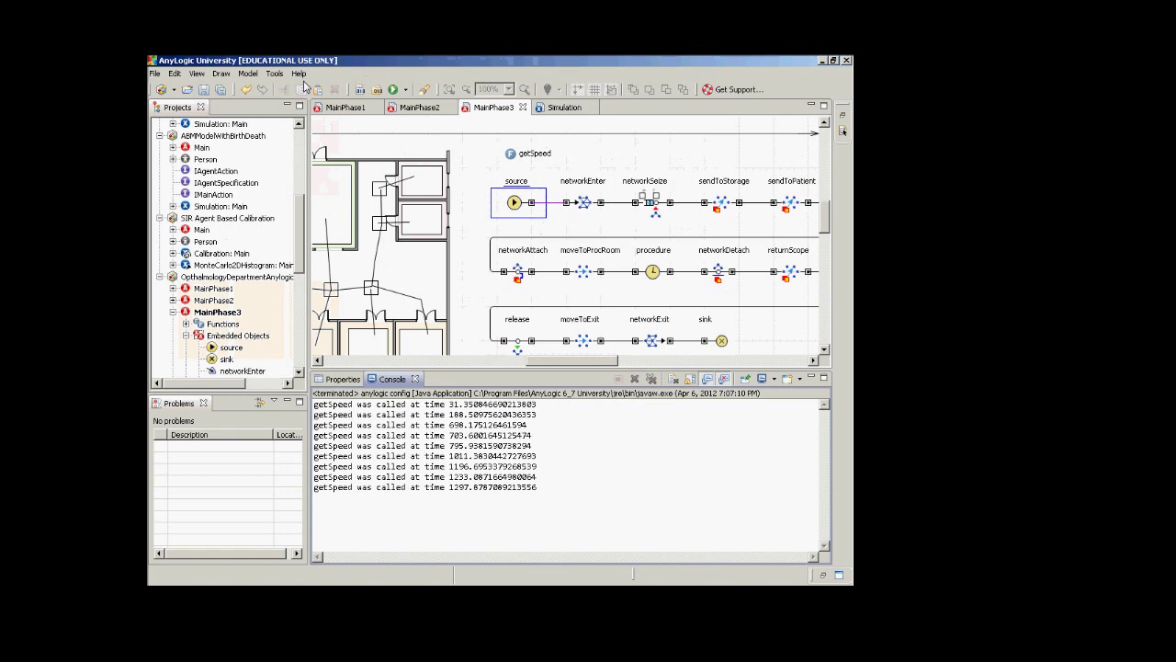
{"action": "key", "text": "alt+Tab"}
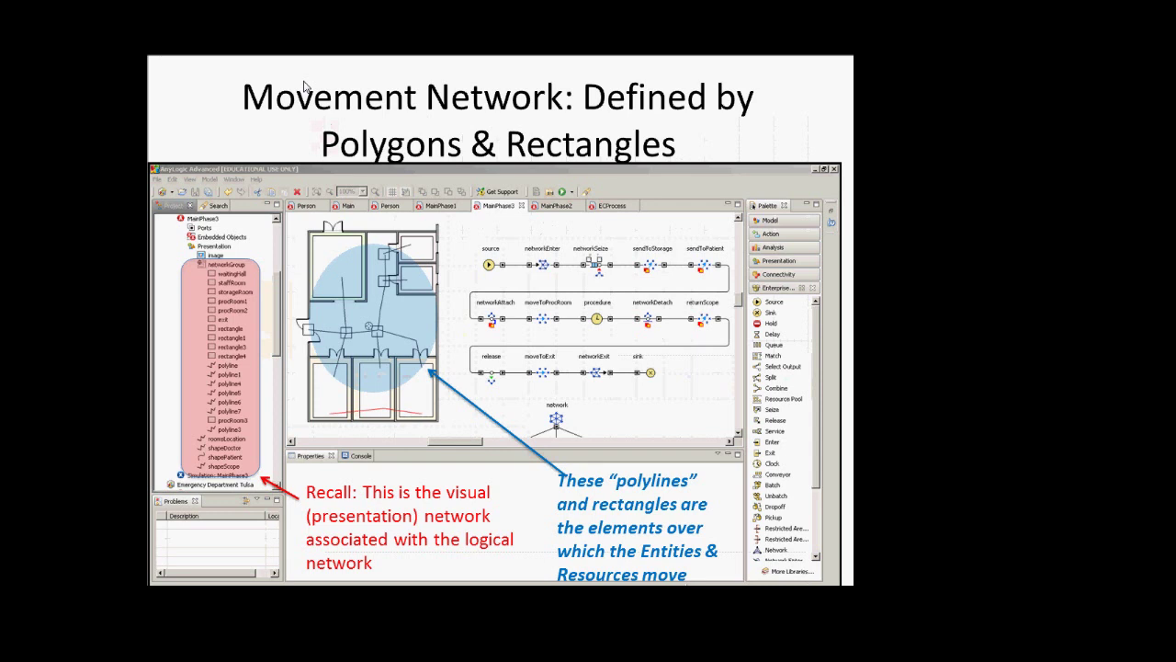
{"action": "key", "text": "alt+Tab"}
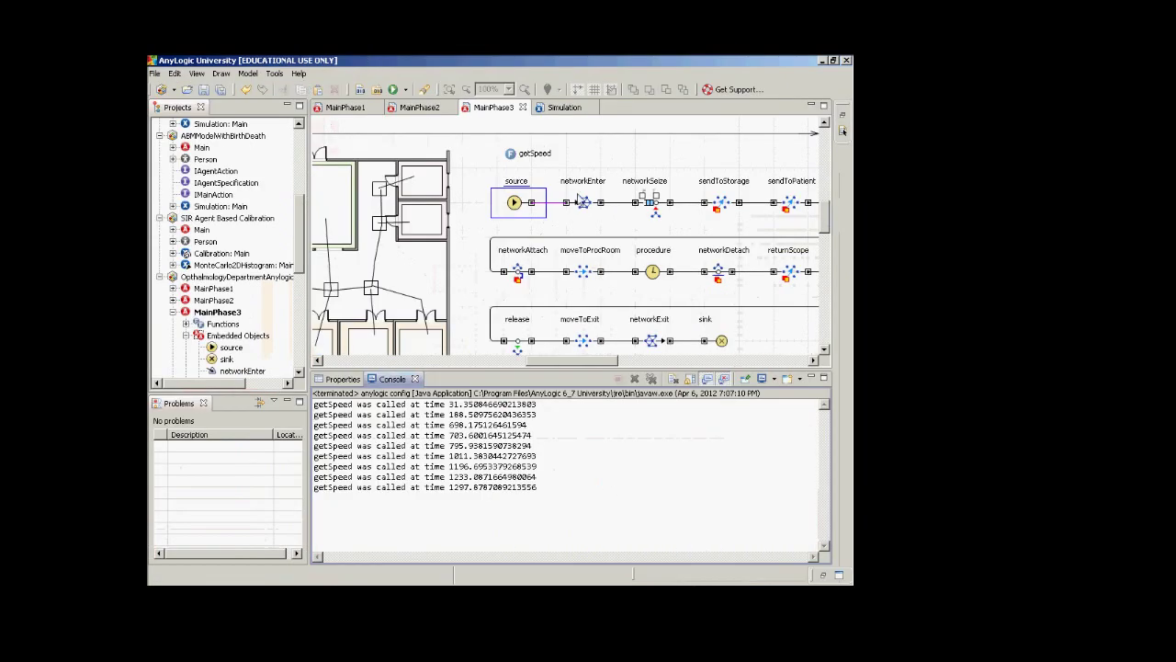
Try replacing the networkEnter block's speed expression with a speed method of self, looking through the code completion suggestions
{"action": "left_click", "coordinate": [581, 213]}
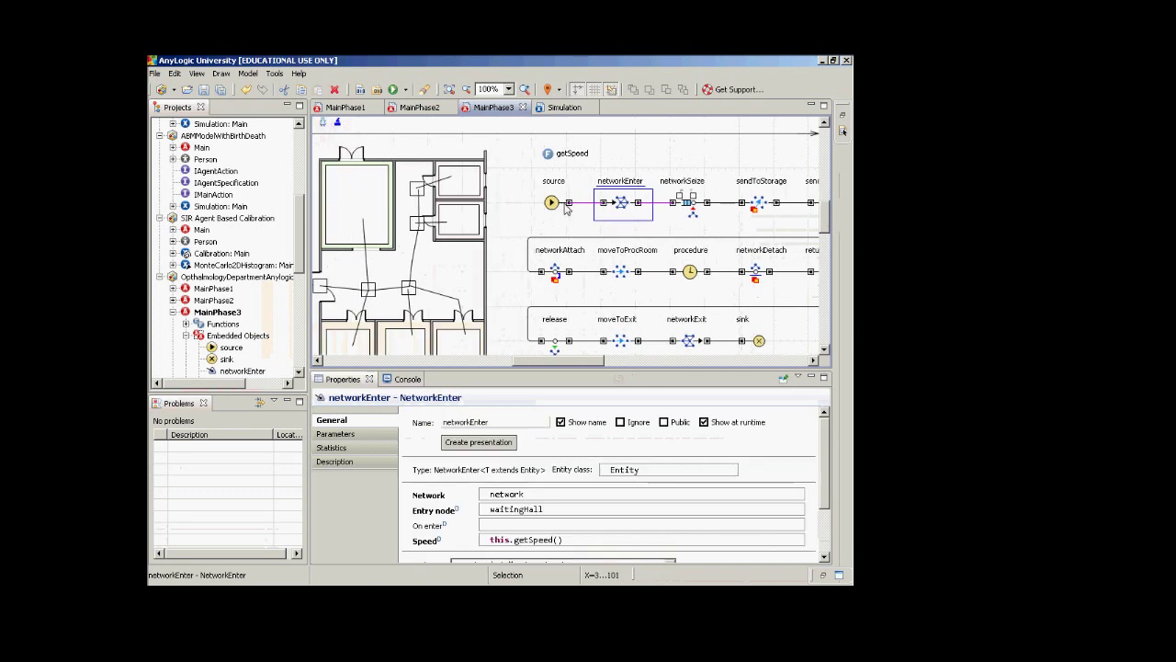
{"action": "left_click", "coordinate": [571, 545]}
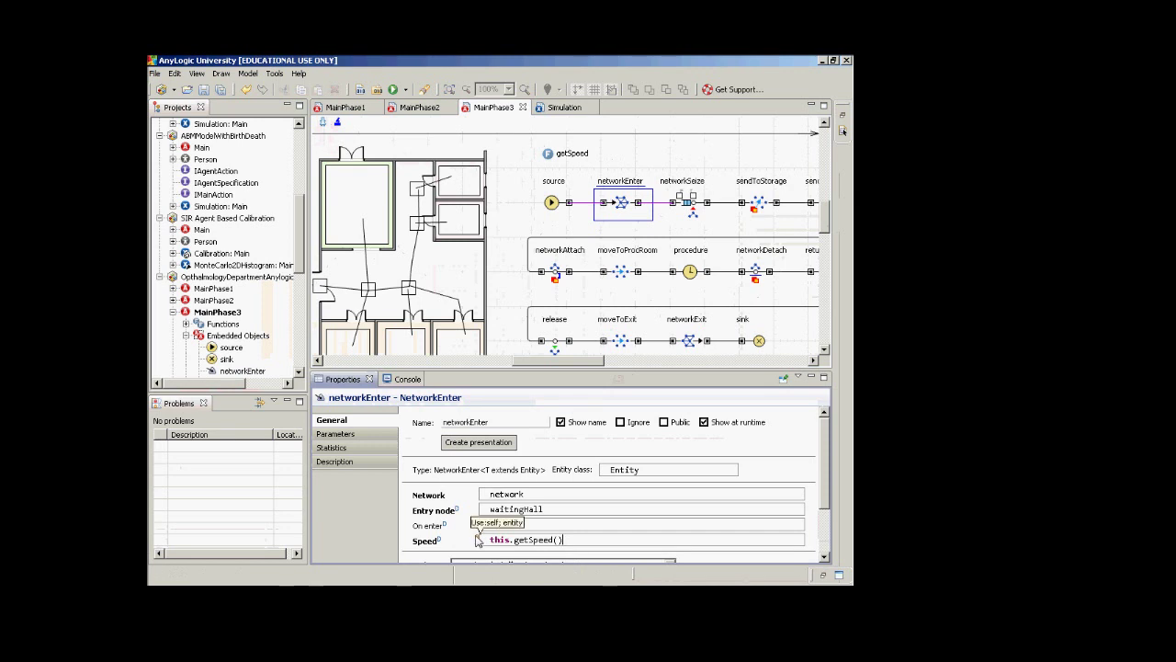
{"action": "key", "text": "ctrl+a"}
{"action": "key", "text": "ctrl+c"}
{"action": "type", "text": "self."}
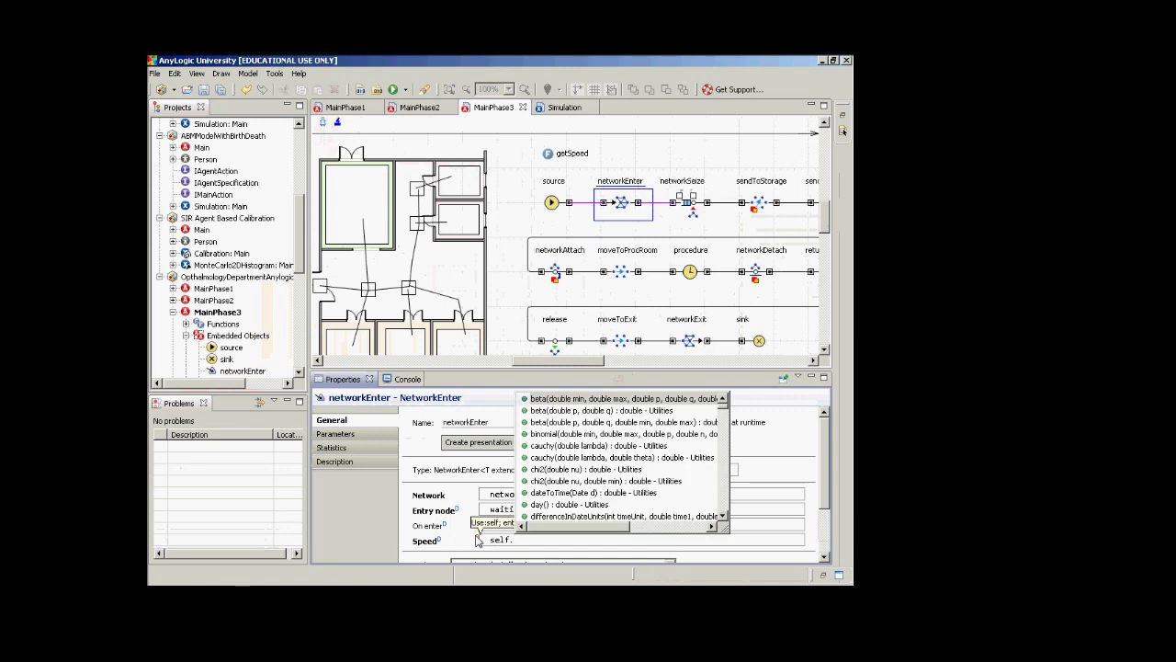
{"action": "type", "text": "getspe"}
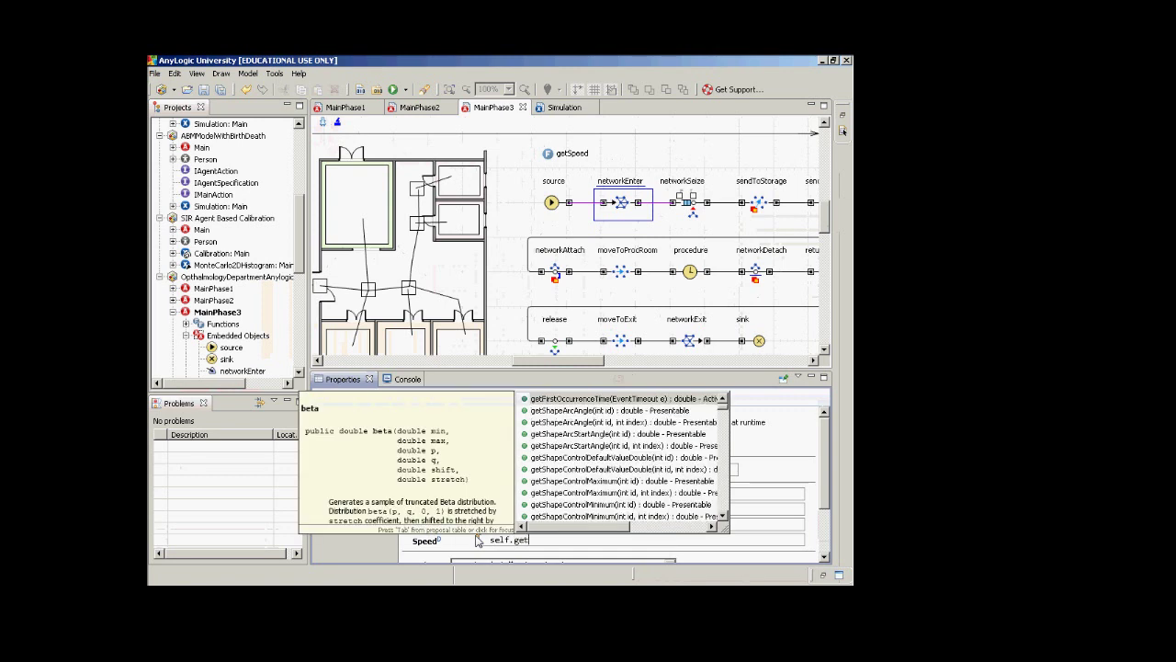
{"action": "key", "text": "BackSpace"}
{"action": "key", "text": "BackSpace"}
{"action": "key", "text": "BackSpace"}
{"action": "key", "text": "BackSpace"}
{"action": "key", "text": "BackSpace"}
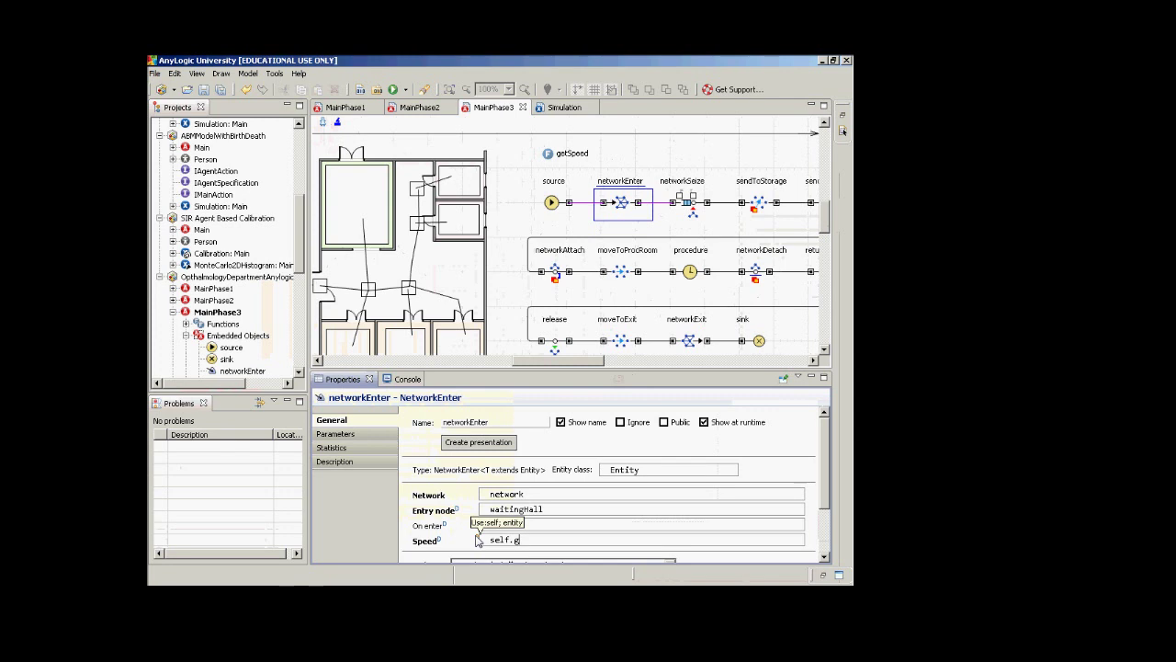
{"action": "type", "text": "p"}
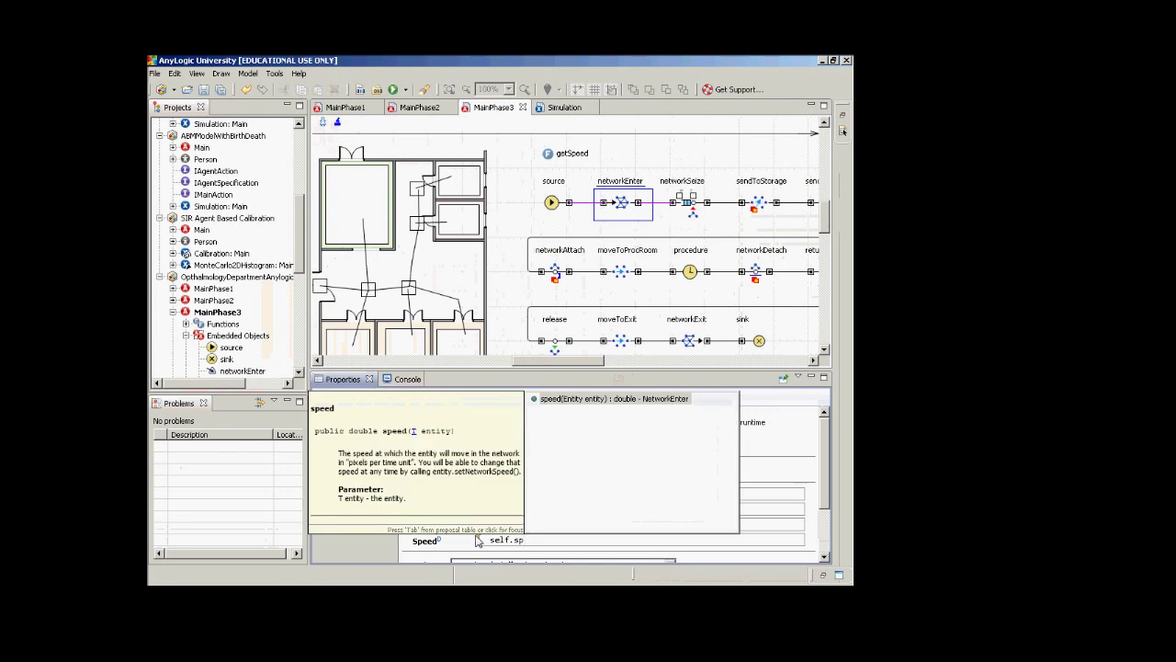
{"action": "key", "text": "BackSpace"}
{"action": "type", "text": "et"}
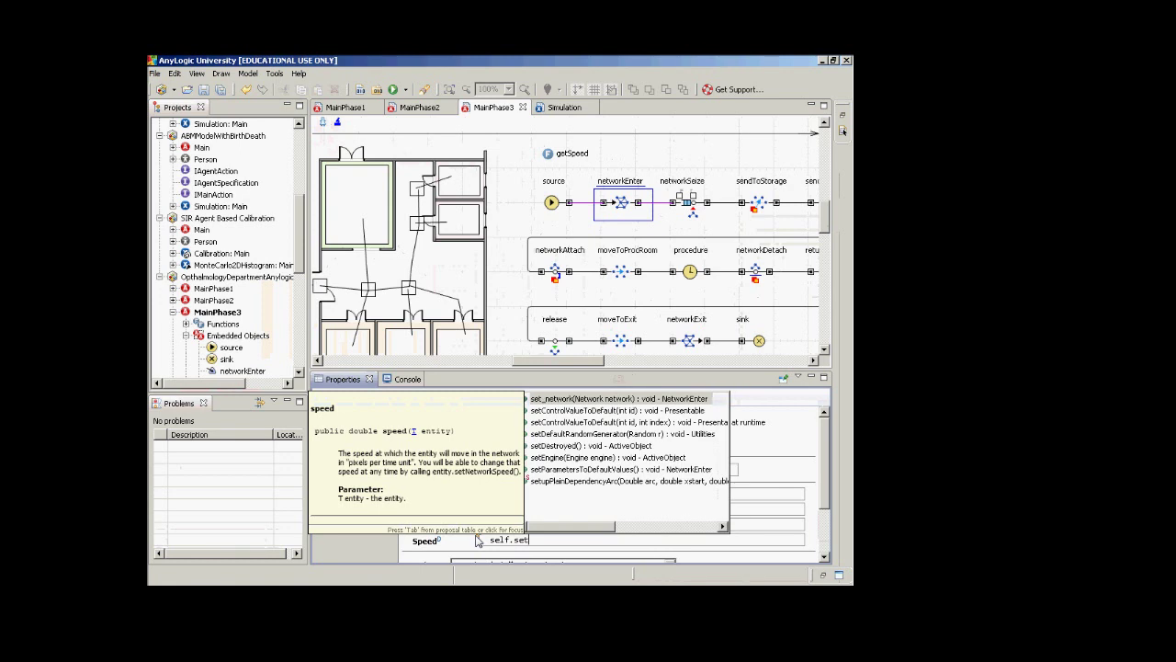
{"action": "type", "text": "sp"}
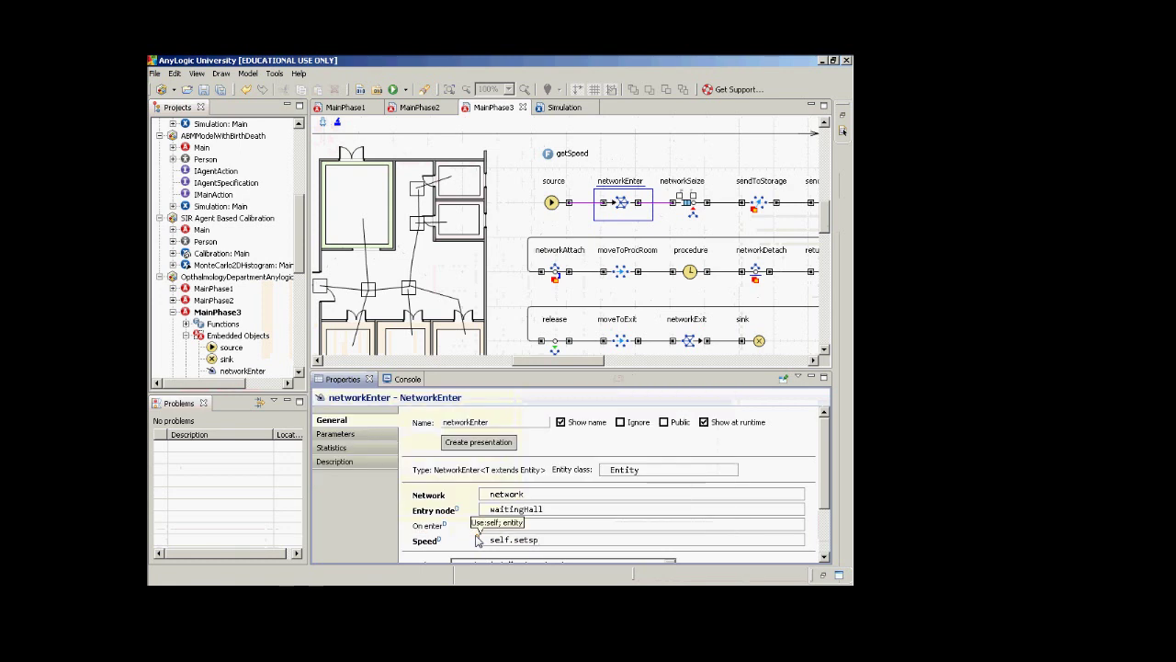
{"action": "key", "text": "BackSpace"}
{"action": "key", "text": "BackSpace"}
{"action": "type", "text": "Sp"}
Restore this.getSpeed() as the networkEnter block's speed expression
{"action": "key", "text": "BackSpace"}
{"action": "key", "text": "BackSpace"}
{"action": "key", "text": "BackSpace"}
{"action": "key", "text": "BackSpace"}
{"action": "key", "text": "BackSpace"}
{"action": "key", "text": "BackSpace"}
{"action": "key", "text": "BackSpace"}
{"action": "key", "text": "BackSpace"}
{"action": "key", "text": "BackSpace"}
{"action": "key", "text": "BackSpace"}
{"action": "key", "text": "ctrl+v"}
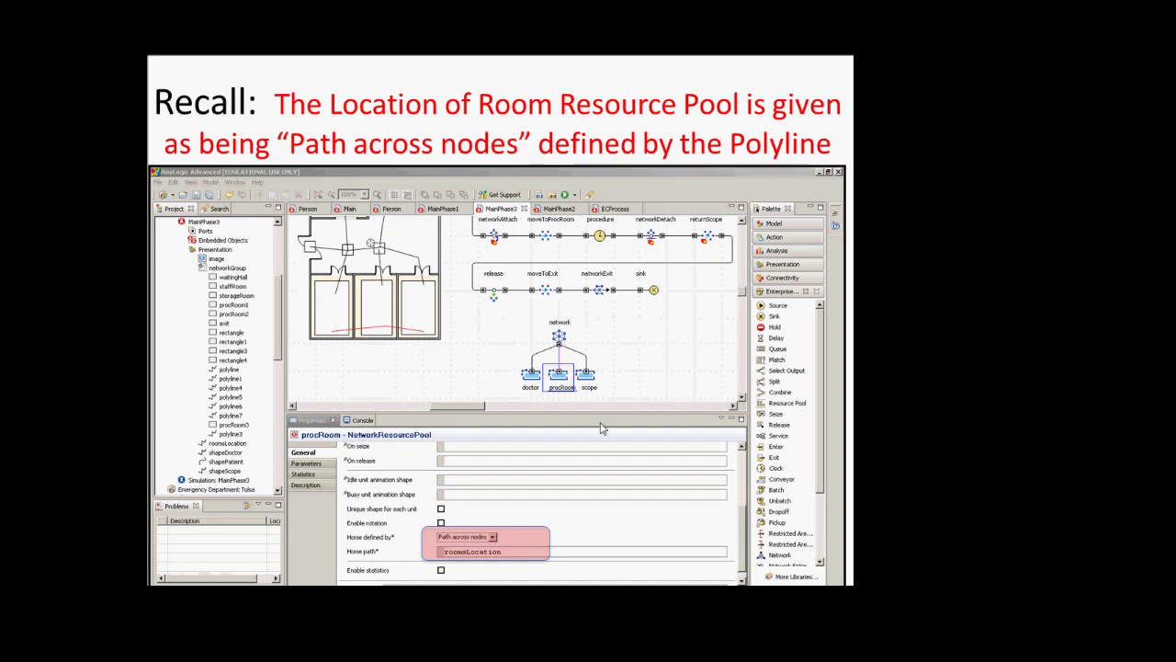
Return to AnyLogic and remove the end point of the red roomsLocation polyline in the third procedure room
{"action": "left_click", "coordinate": [467, 561]}
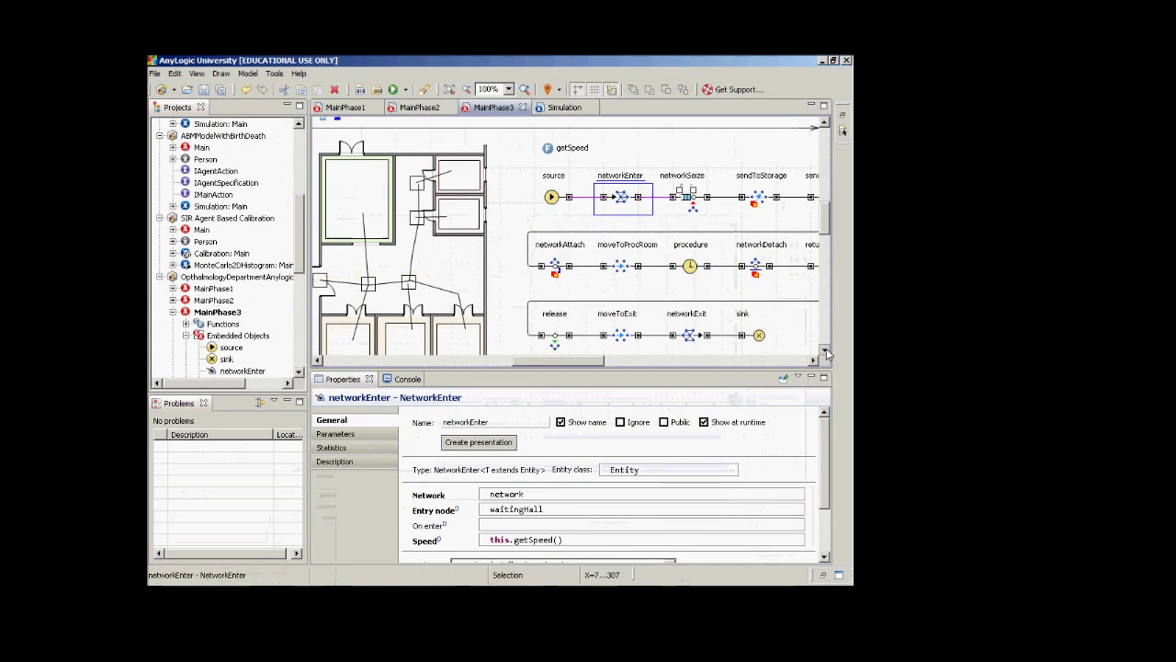
{"action": "left_click", "coordinate": [825, 350]}
{"action": "left_click", "coordinate": [825, 350]}
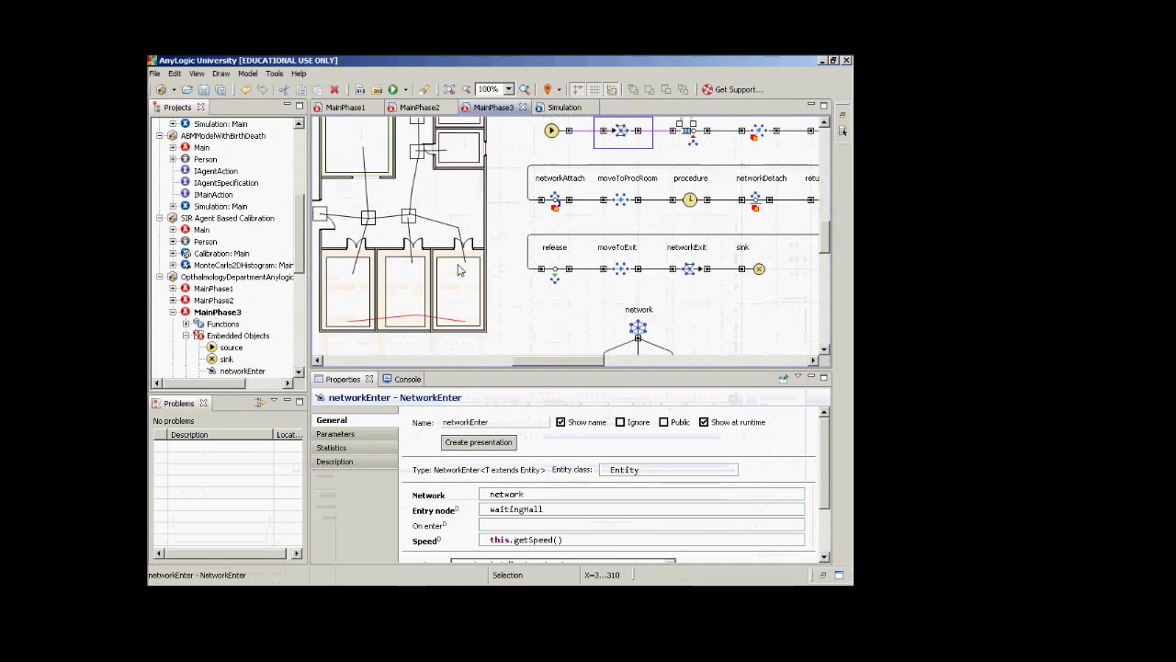
{"action": "left_click", "coordinate": [454, 324]}
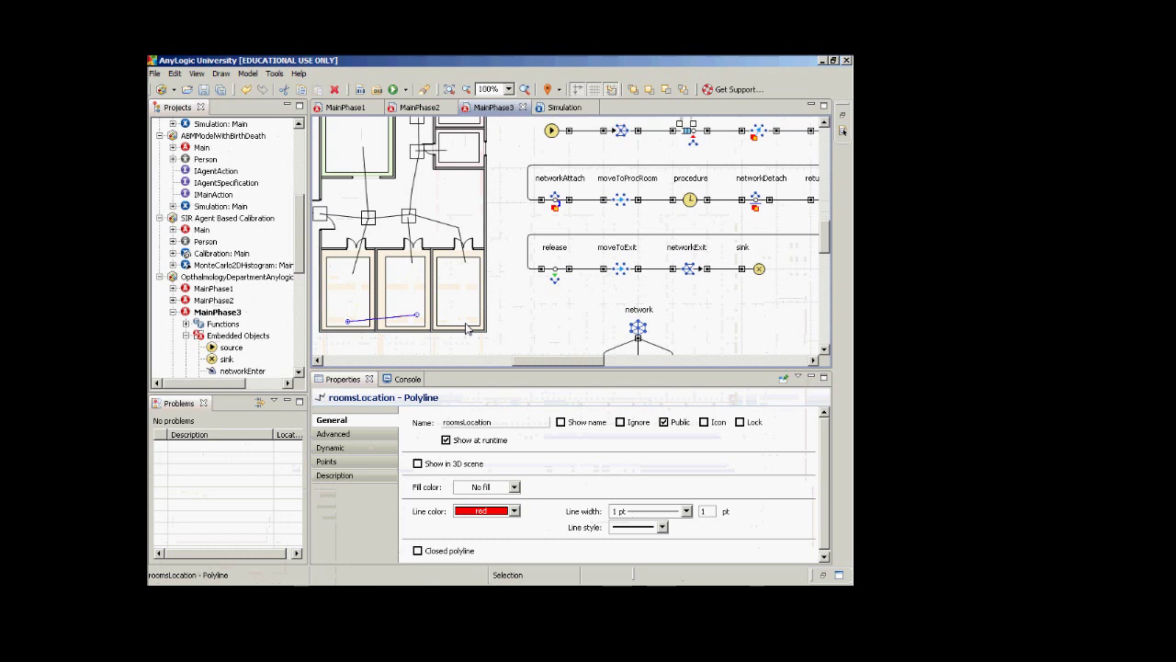
Launch the OpthalmologyDepartmentAnylogic6_22 simulation and run the model in its main view
{"action": "left_click", "coordinate": [405, 90]}
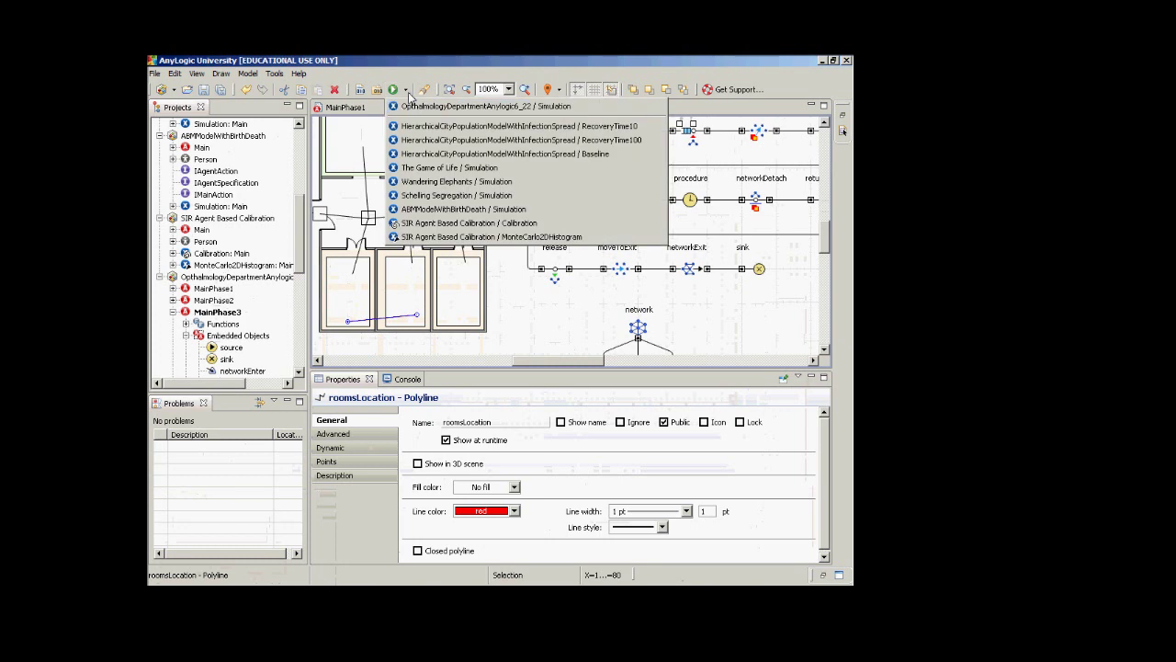
{"action": "left_click", "coordinate": [407, 108]}
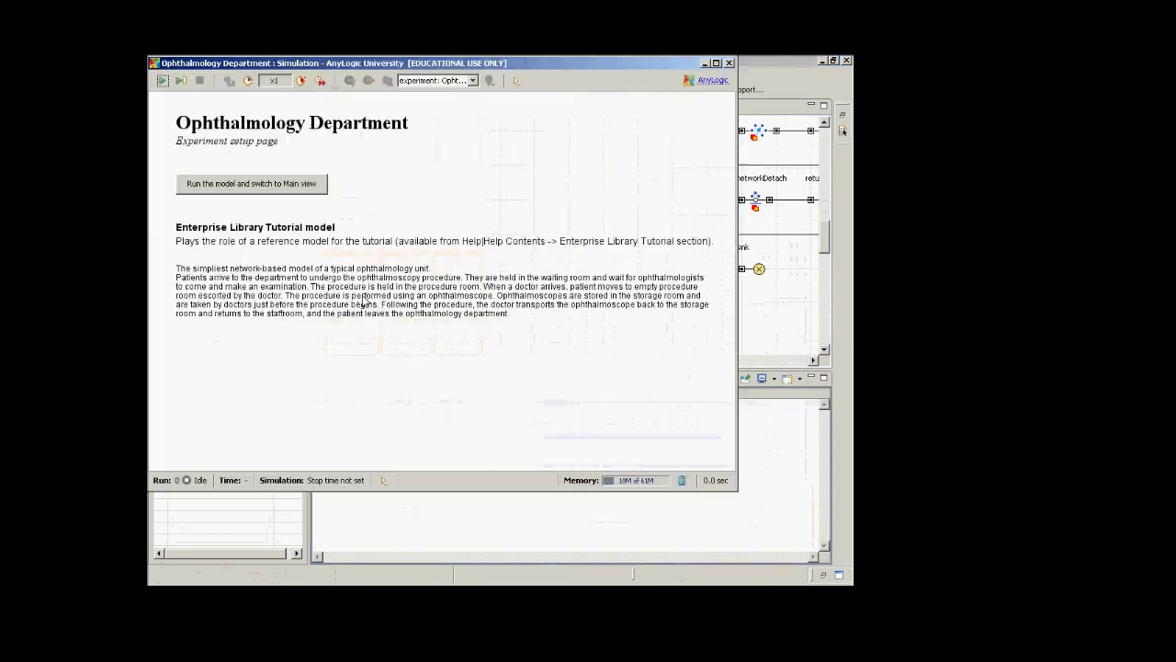
{"action": "left_click", "coordinate": [314, 188]}
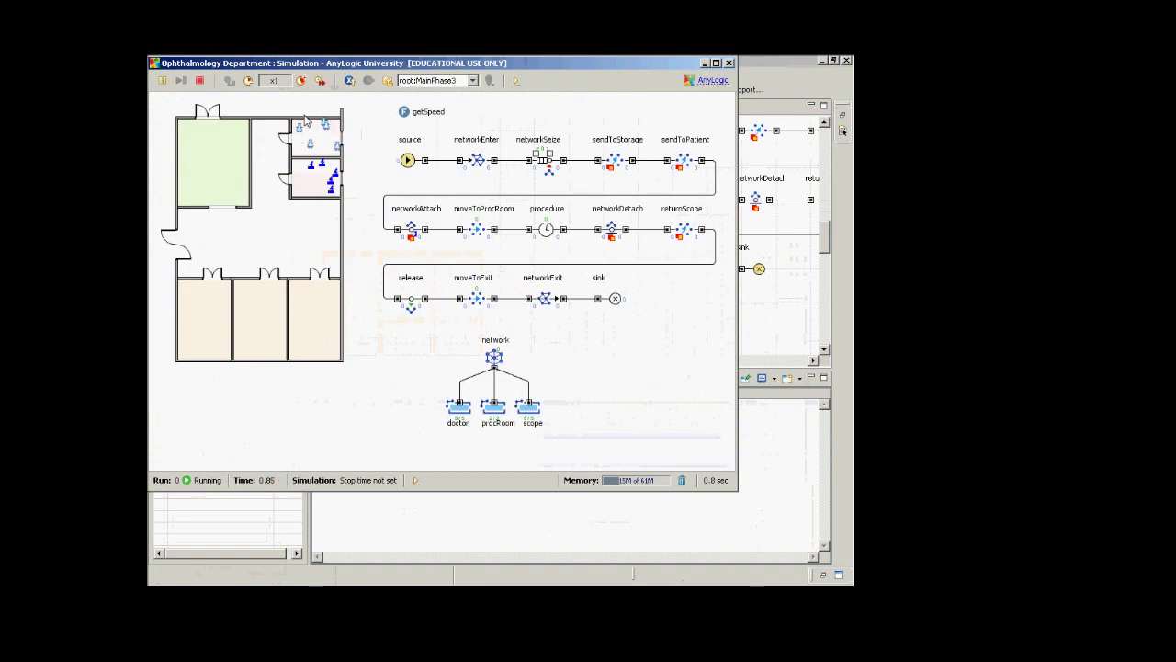
Speed the running simulation up to x250 to observe the patient flow, and close the simulation window
{"action": "left_click", "coordinate": [302, 81]}
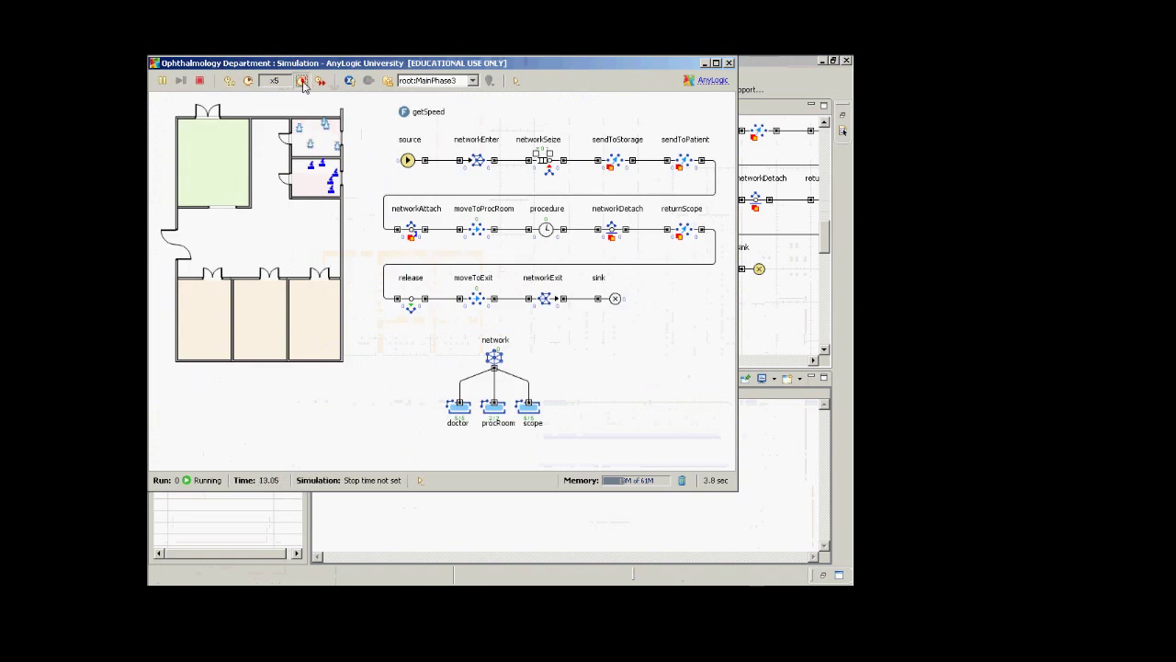
{"action": "left_click", "coordinate": [302, 81]}
{"action": "left_click", "coordinate": [301, 81]}
{"action": "left_click", "coordinate": [302, 81]}
{"action": "left_click", "coordinate": [301, 80]}
{"action": "left_click", "coordinate": [301, 81]}
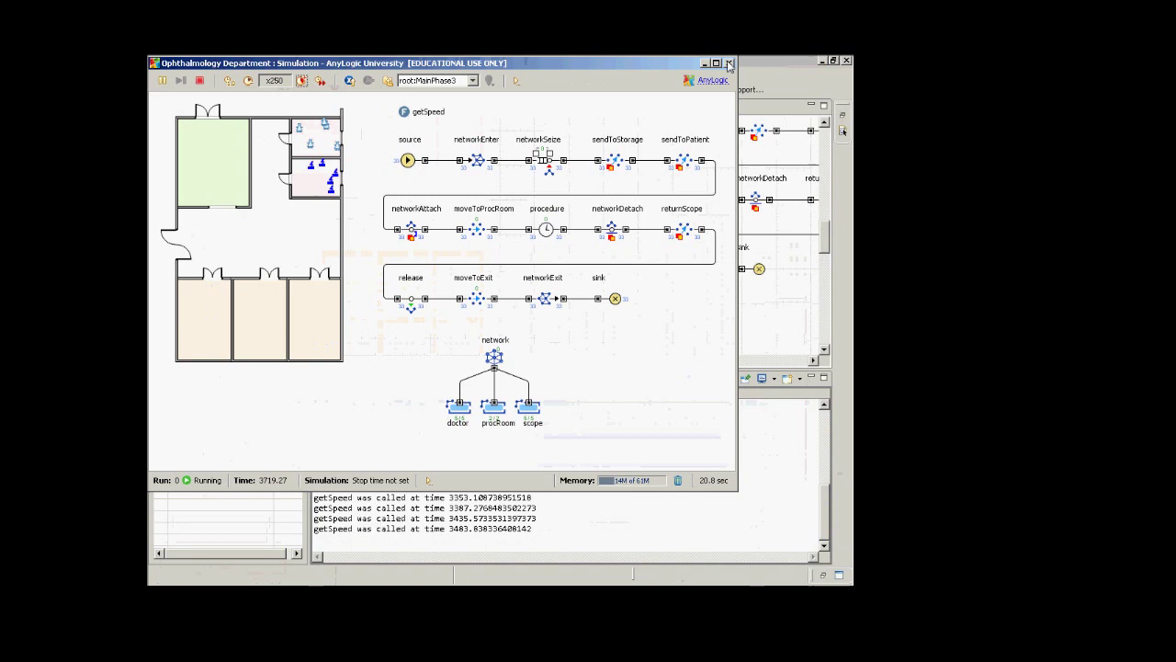
{"action": "left_click", "coordinate": [729, 62]}
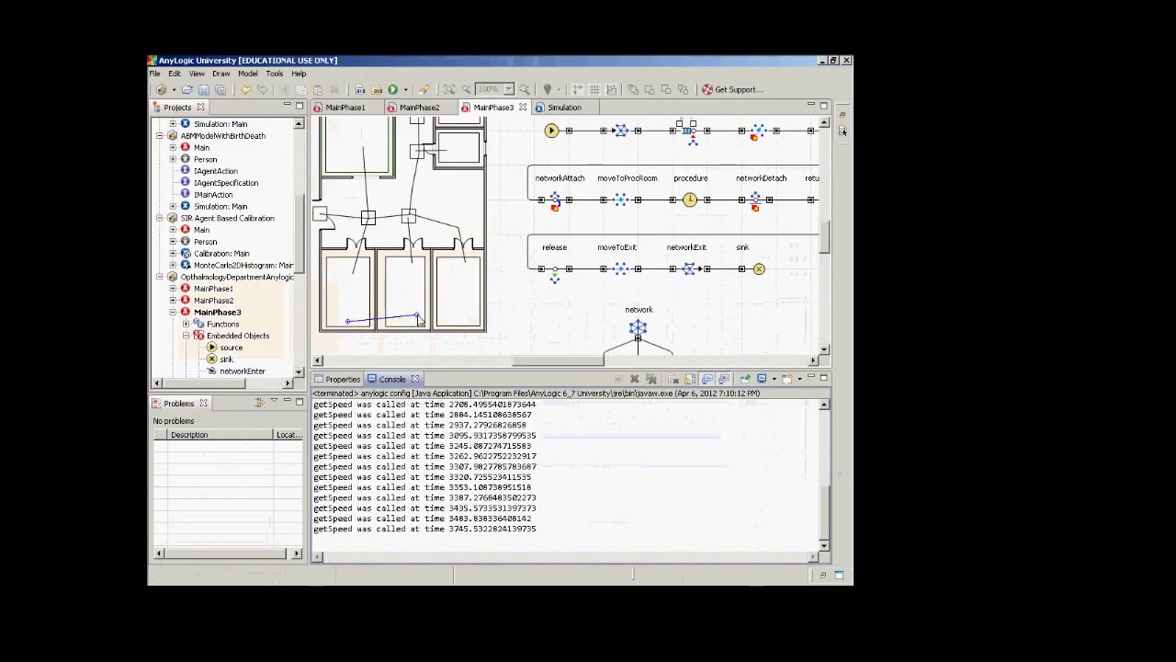
Add a middle point to the roomsLocation polyline in the second procedure room and move its end point up into the third room
{"action": "left_click", "coordinate": [418, 318]}
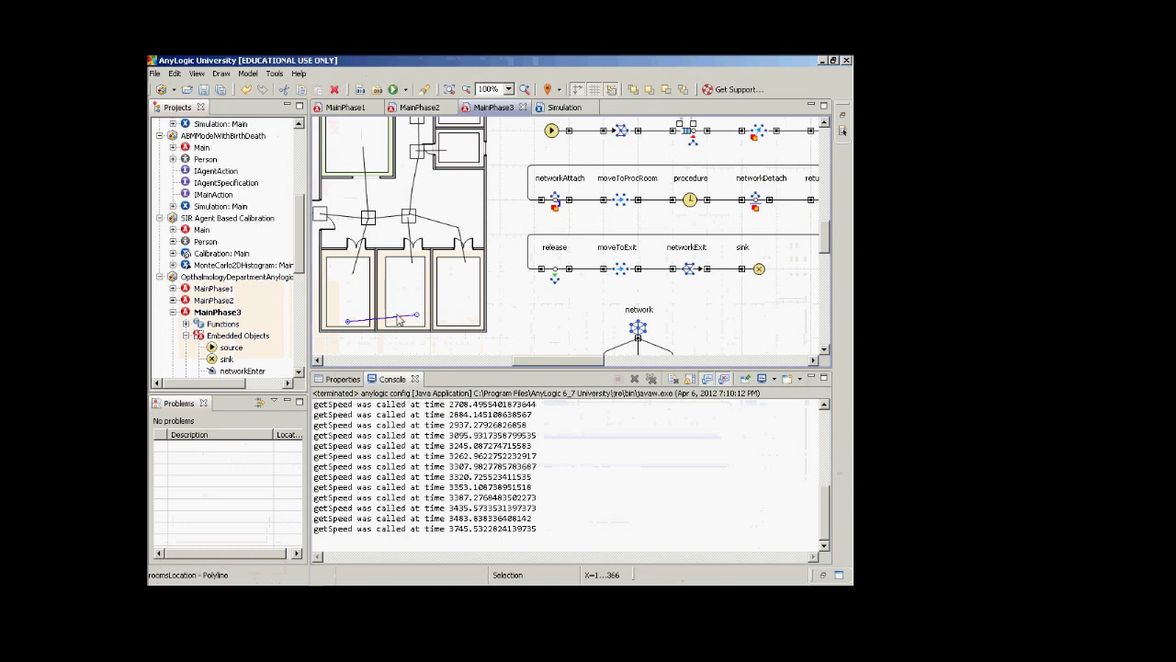
{"action": "left_click", "coordinate": [400, 321]}
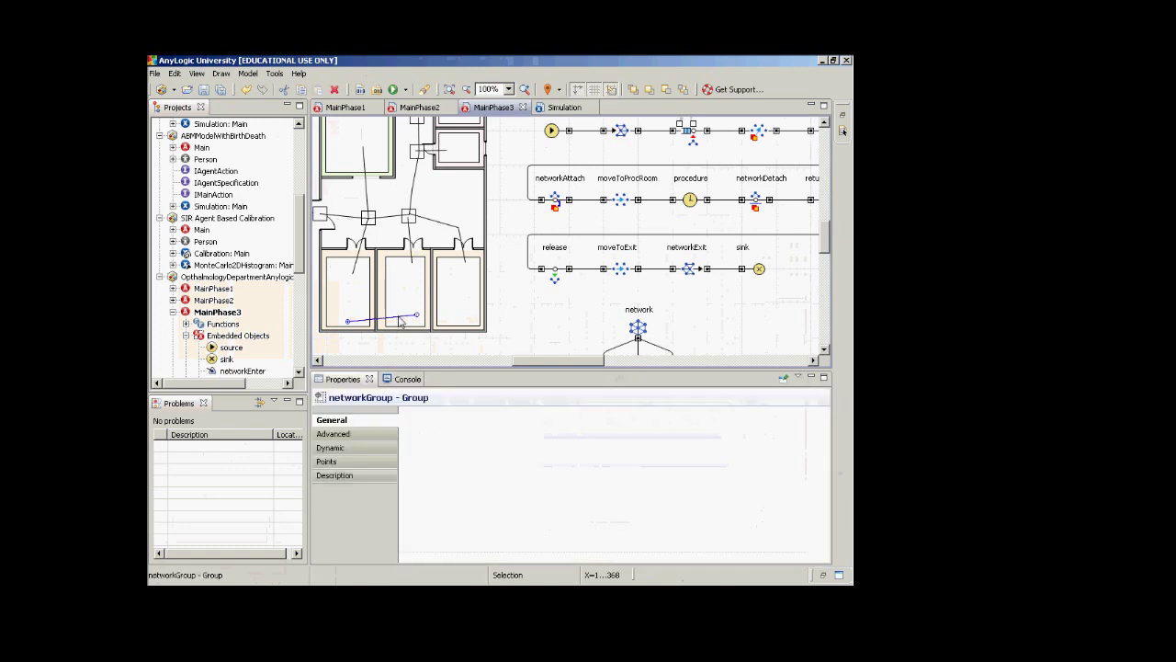
{"action": "left_click", "coordinate": [401, 321]}
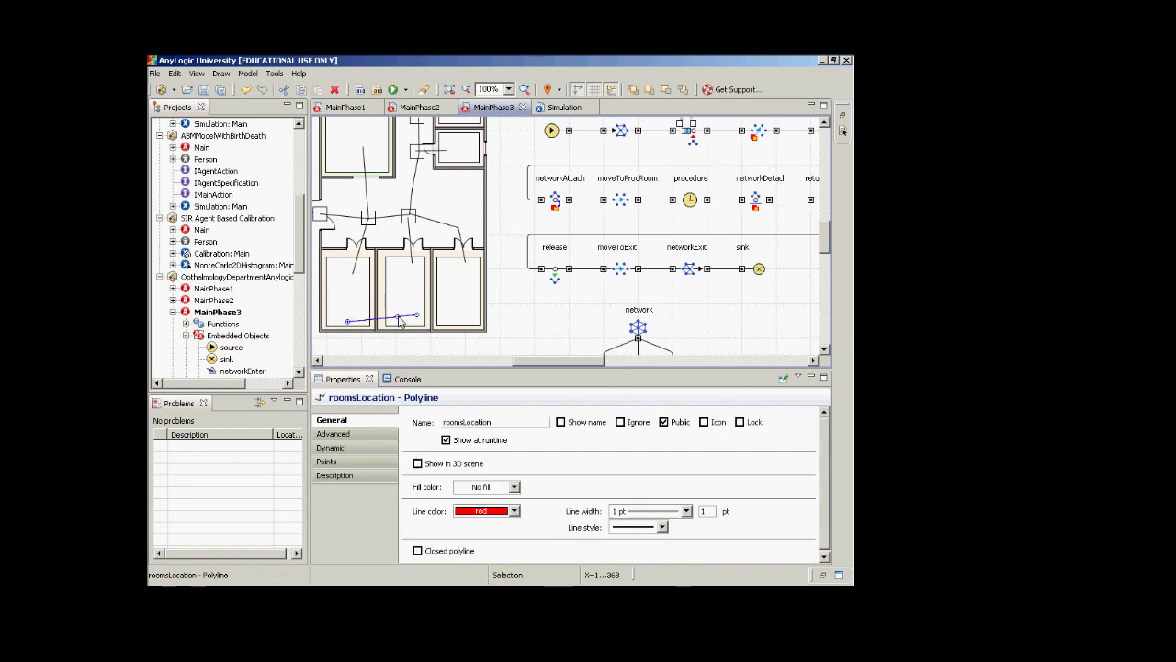
{"action": "left_click_drag", "start_coordinate": [419, 314], "coordinate": [465, 324]}
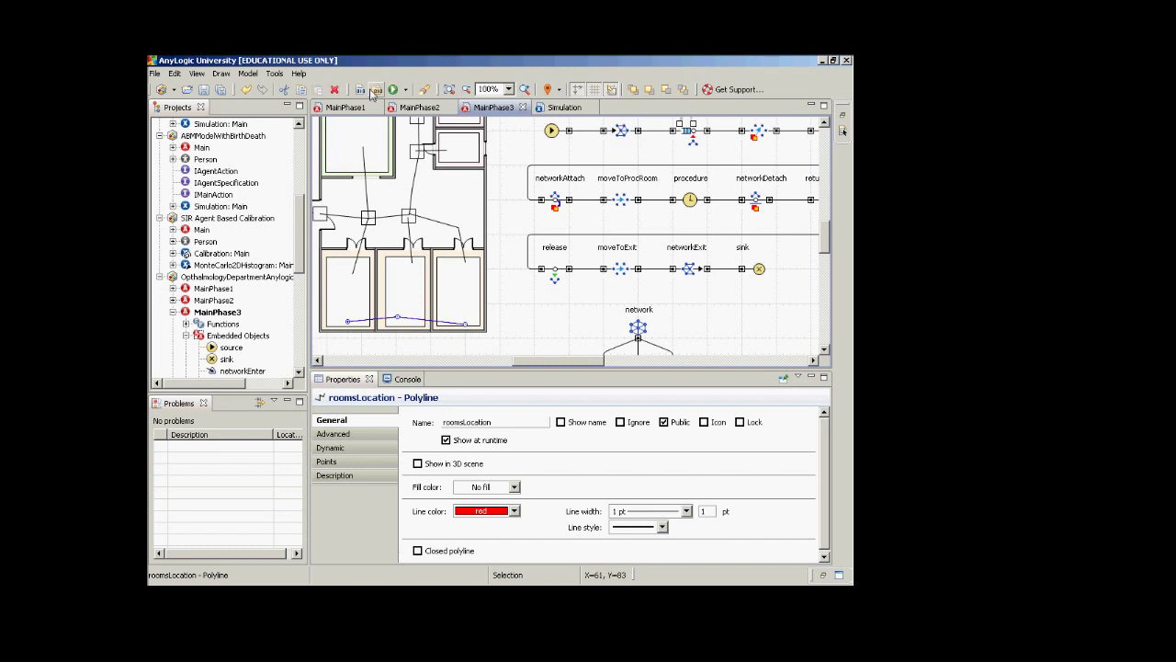
{"action": "left_click_drag", "start_coordinate": [465, 322], "coordinate": [464, 295]}
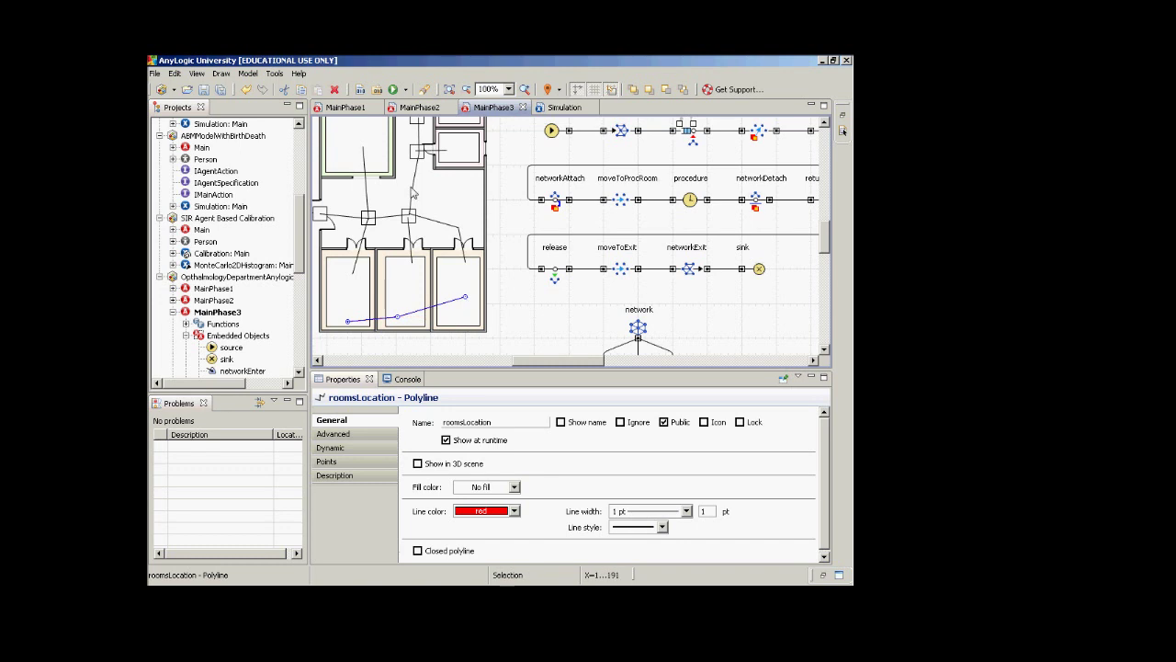
Run the ophthalmology simulation with the three-point roomsLocation polyline, speed it up to x100, and close it
{"action": "left_click", "coordinate": [405, 89]}
{"action": "left_click", "coordinate": [407, 109]}
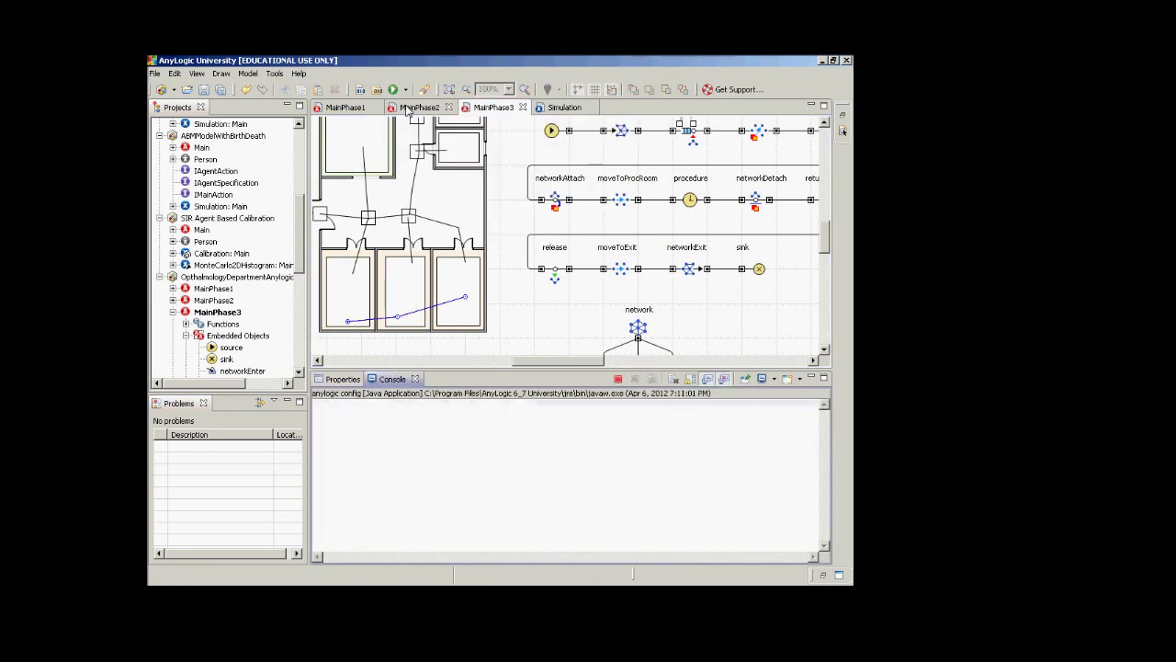
{"action": "left_click", "coordinate": [298, 184]}
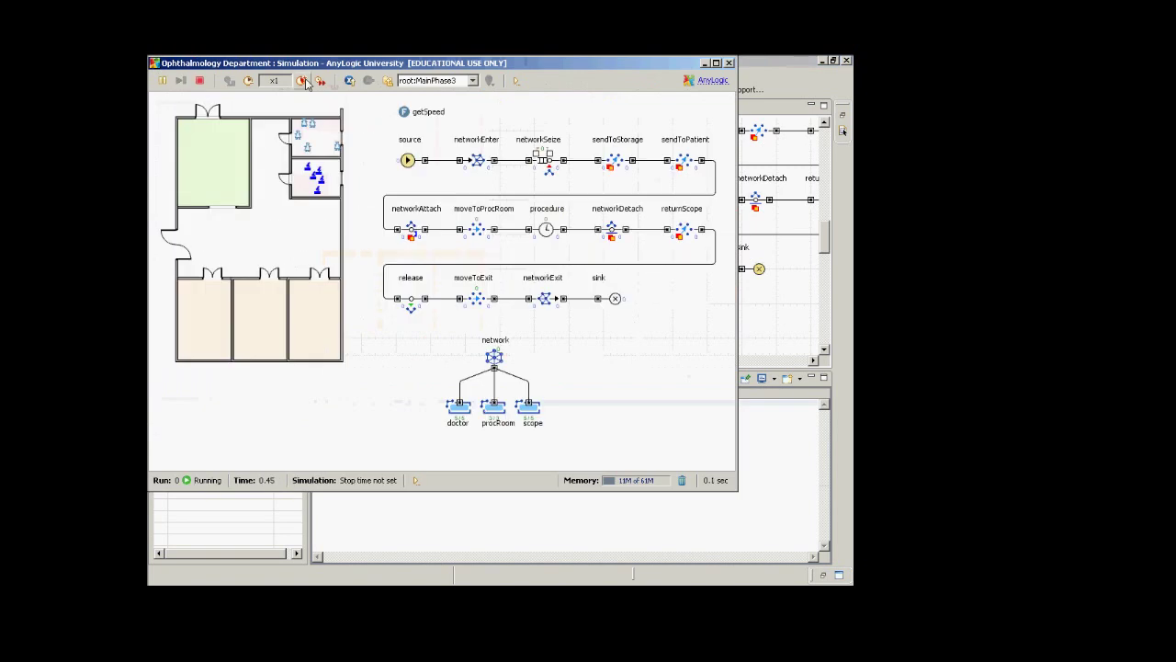
{"action": "left_click", "coordinate": [303, 82]}
{"action": "left_click", "coordinate": [303, 82]}
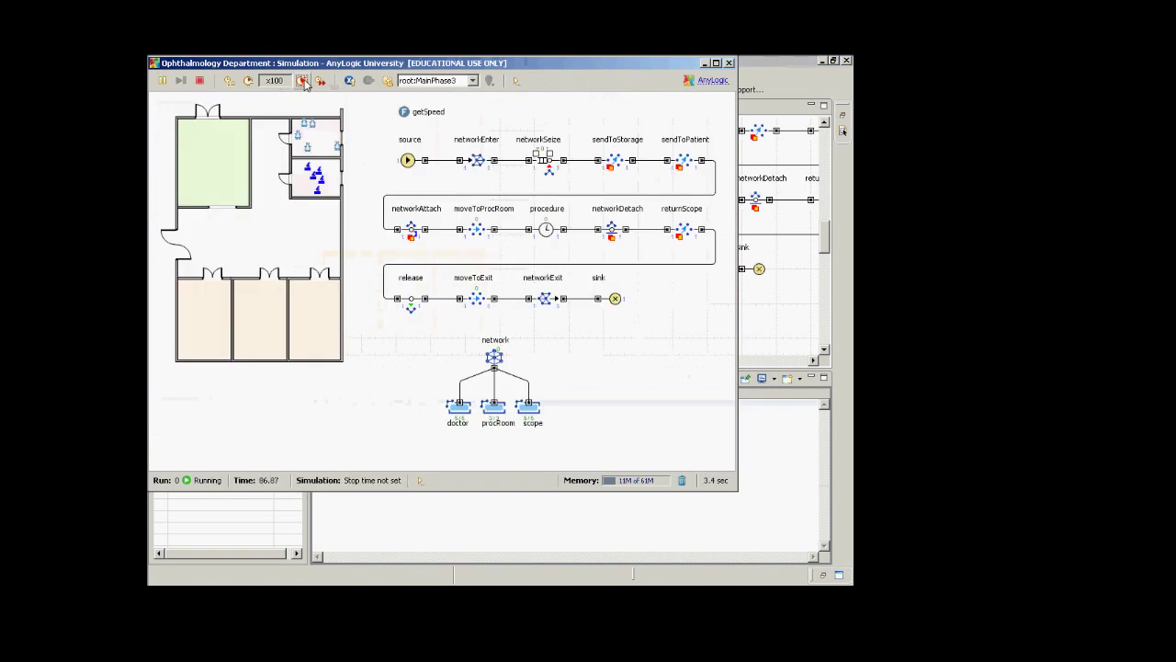
{"action": "left_click", "coordinate": [303, 82]}
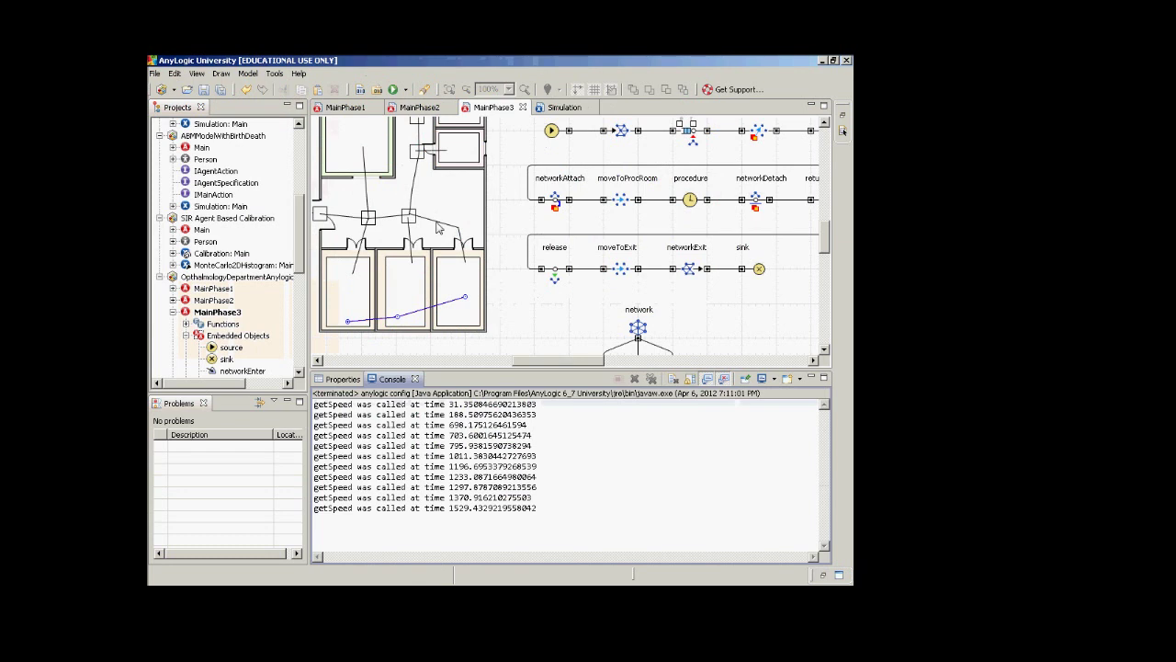
Add a point to polyline3, the network path leading to the third procedure room, and pull it up and outward towards the building's outer wall
{"action": "left_click", "coordinate": [428, 225]}
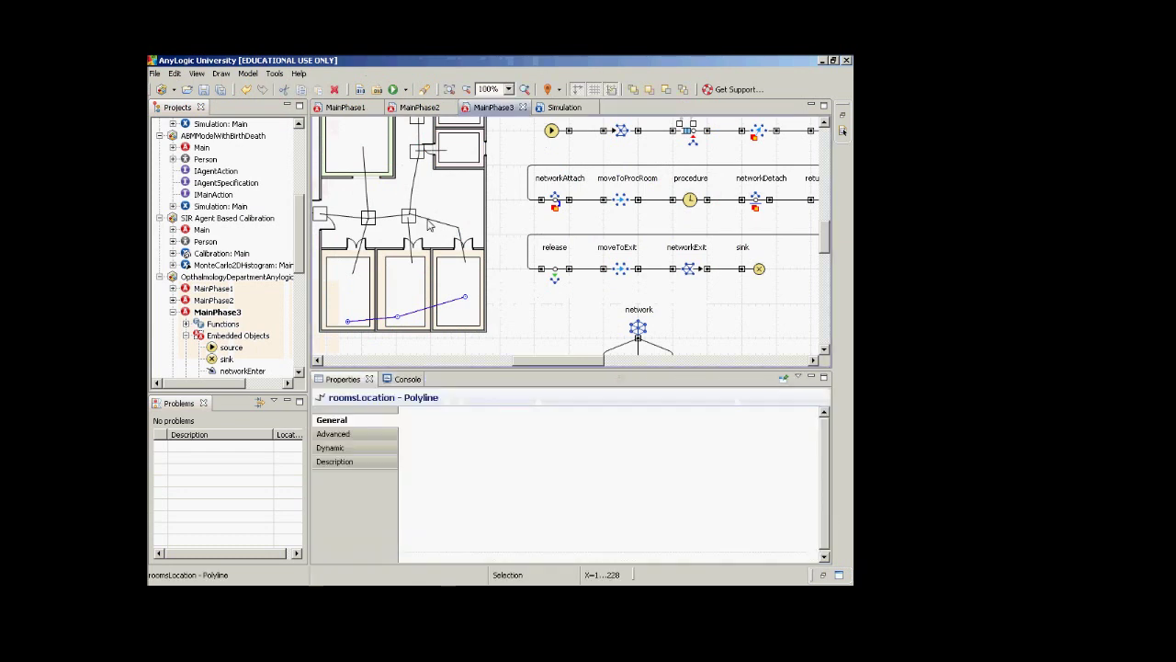
{"action": "left_click", "coordinate": [428, 225]}
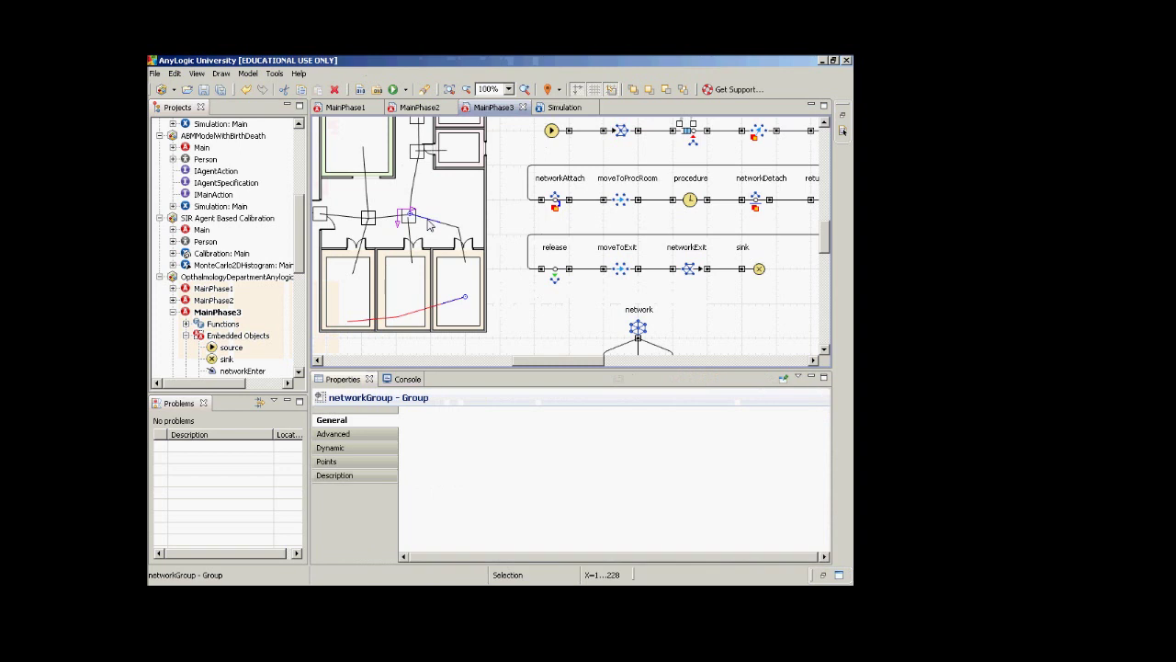
{"action": "left_click", "coordinate": [435, 226]}
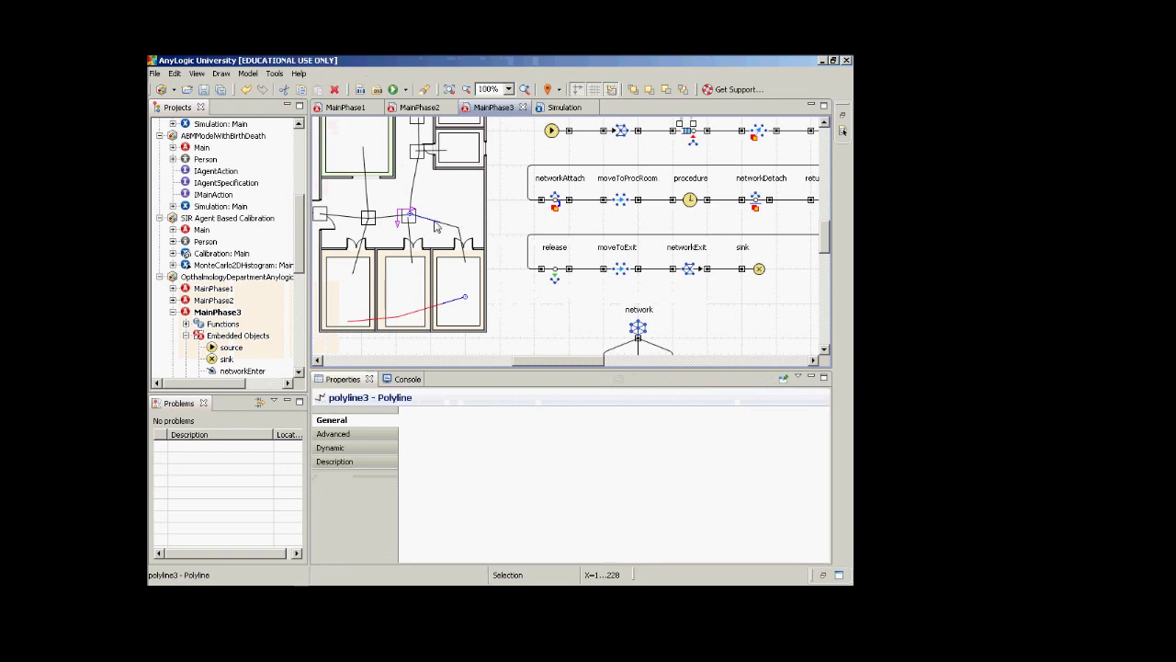
{"action": "left_click", "coordinate": [436, 226]}
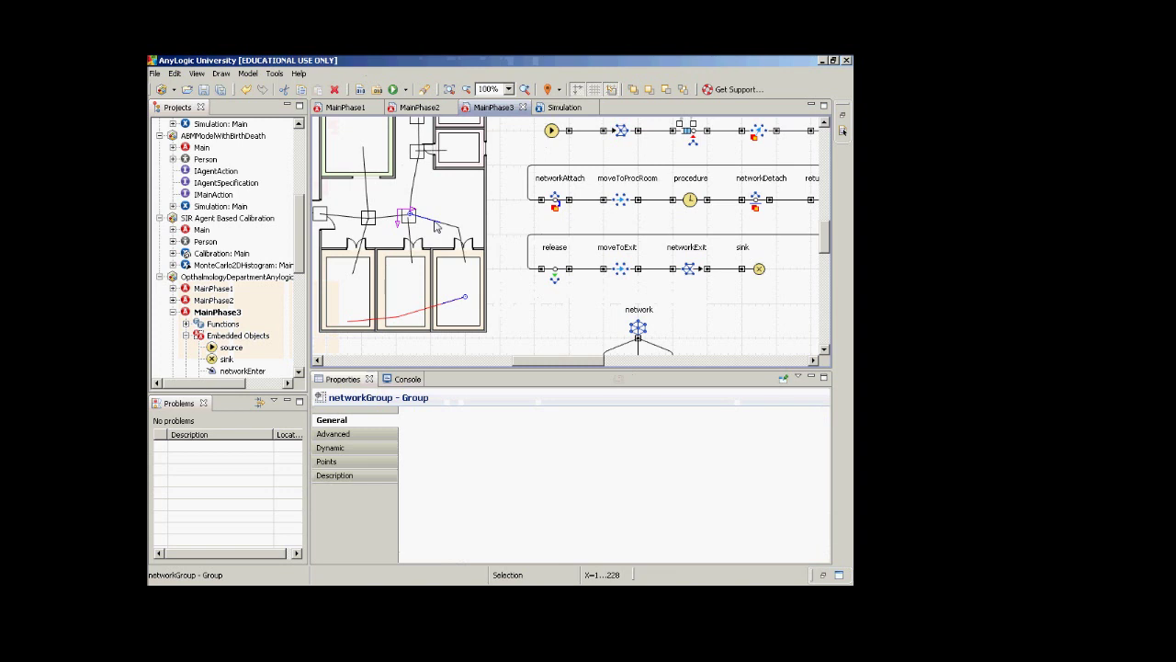
{"action": "left_click", "coordinate": [435, 226]}
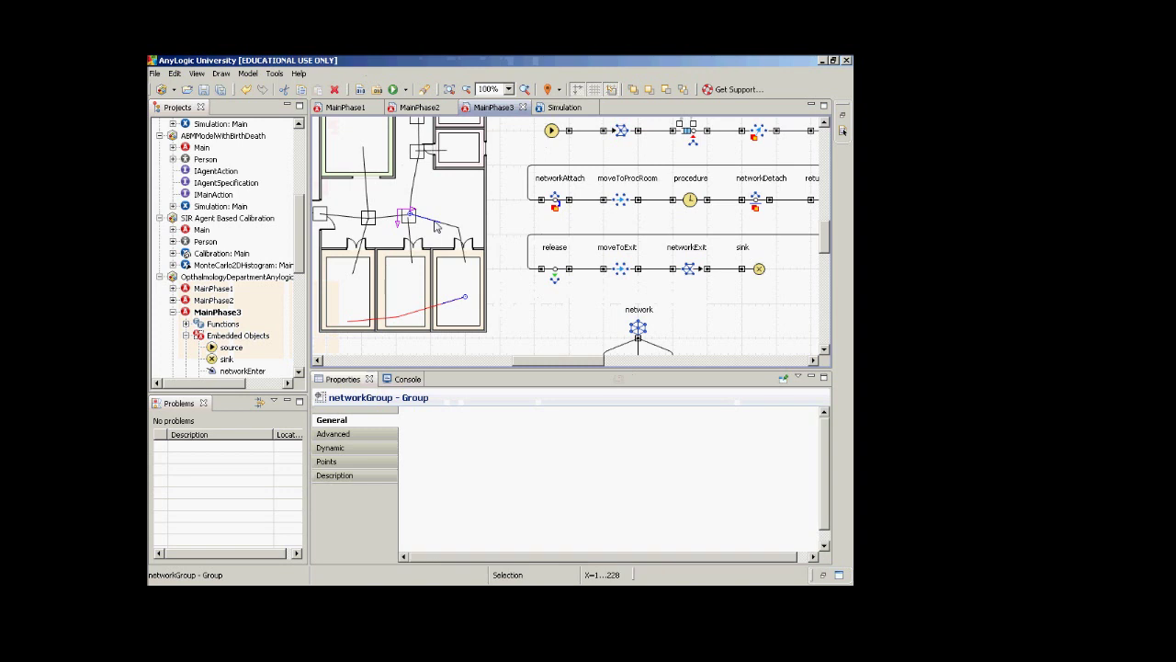
{"action": "left_click", "coordinate": [435, 226]}
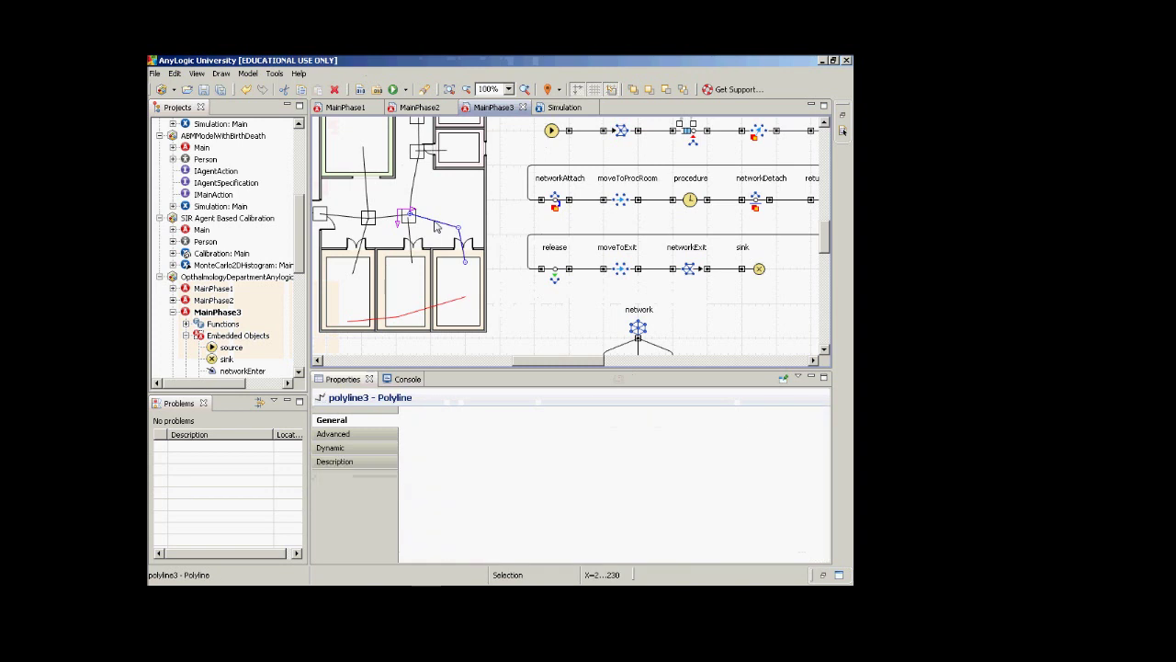
{"action": "left_click", "coordinate": [435, 226]}
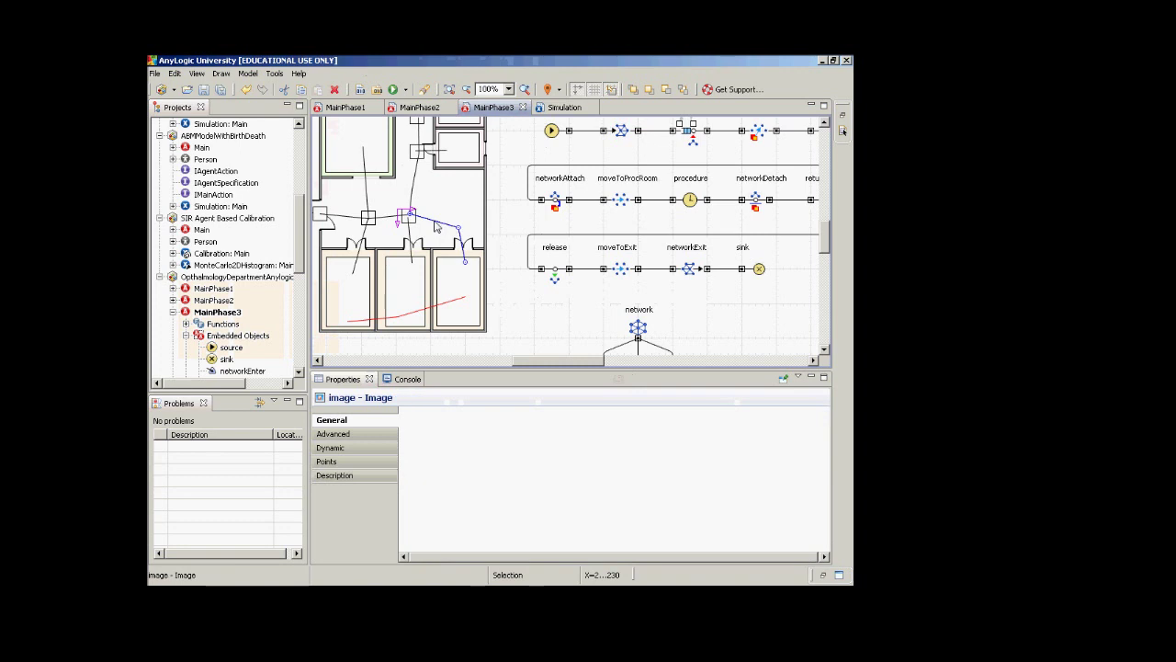
{"action": "left_click_drag", "start_coordinate": [436, 226], "coordinate": [479, 181]}
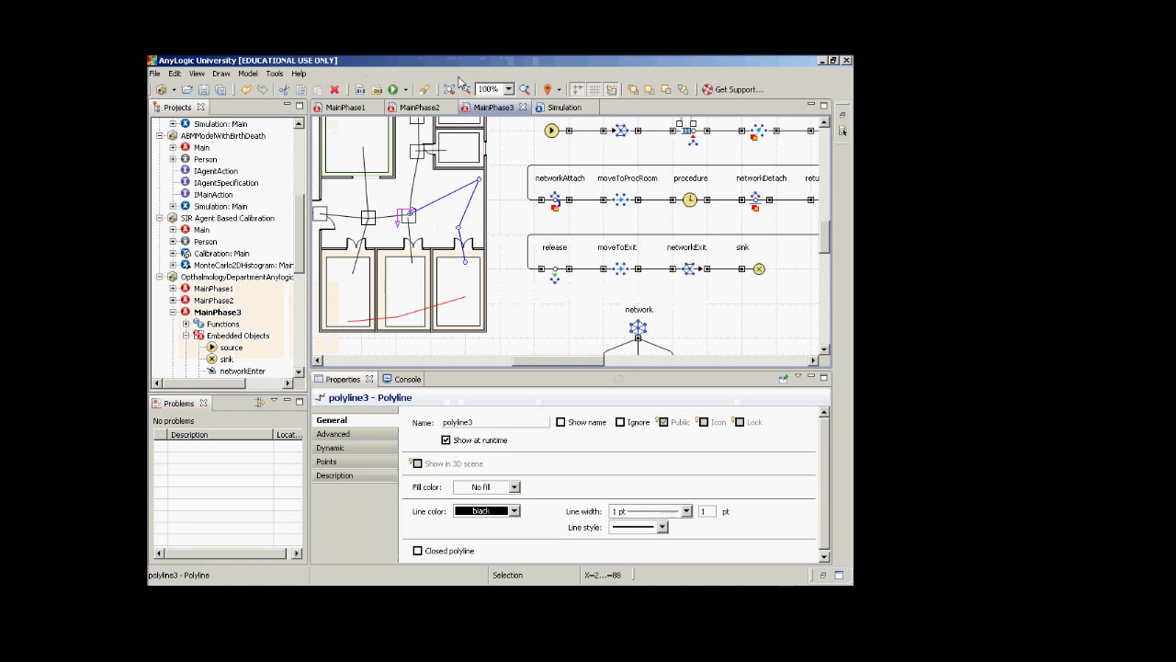
Set the source block's arrival rate to 0.2
{"action": "left_click", "coordinate": [552, 136]}
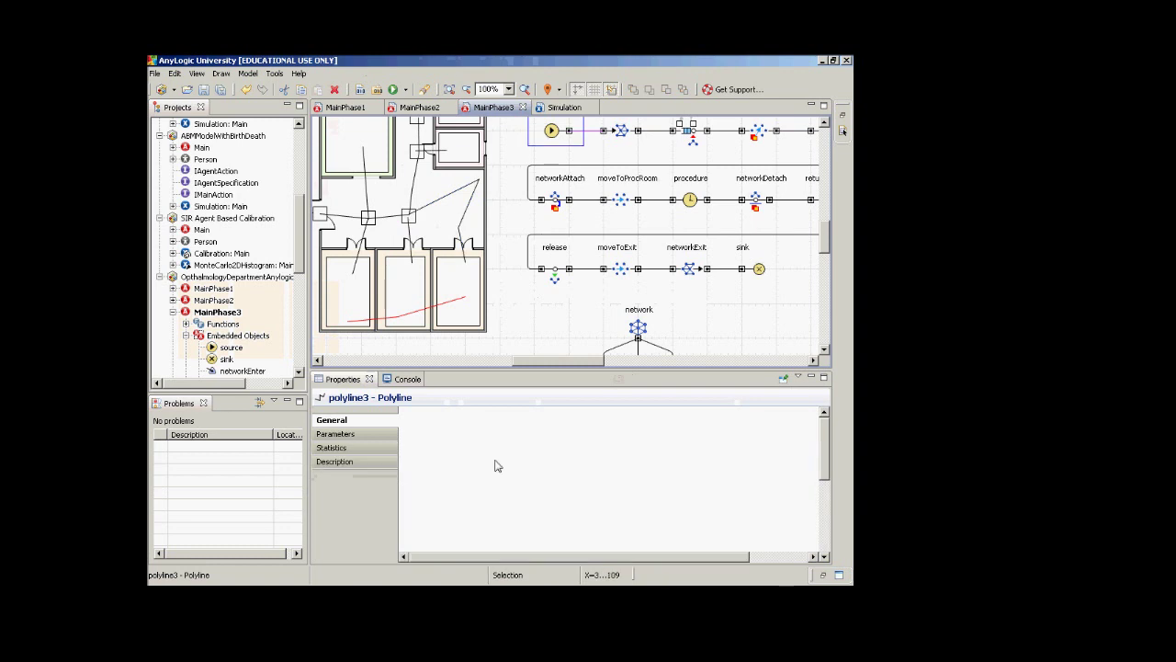
{"action": "left_click", "coordinate": [568, 511]}
{"action": "key", "text": "BackSpace"}
{"action": "key", "text": "BackSpace"}
{"action": "type", "text": "2"}
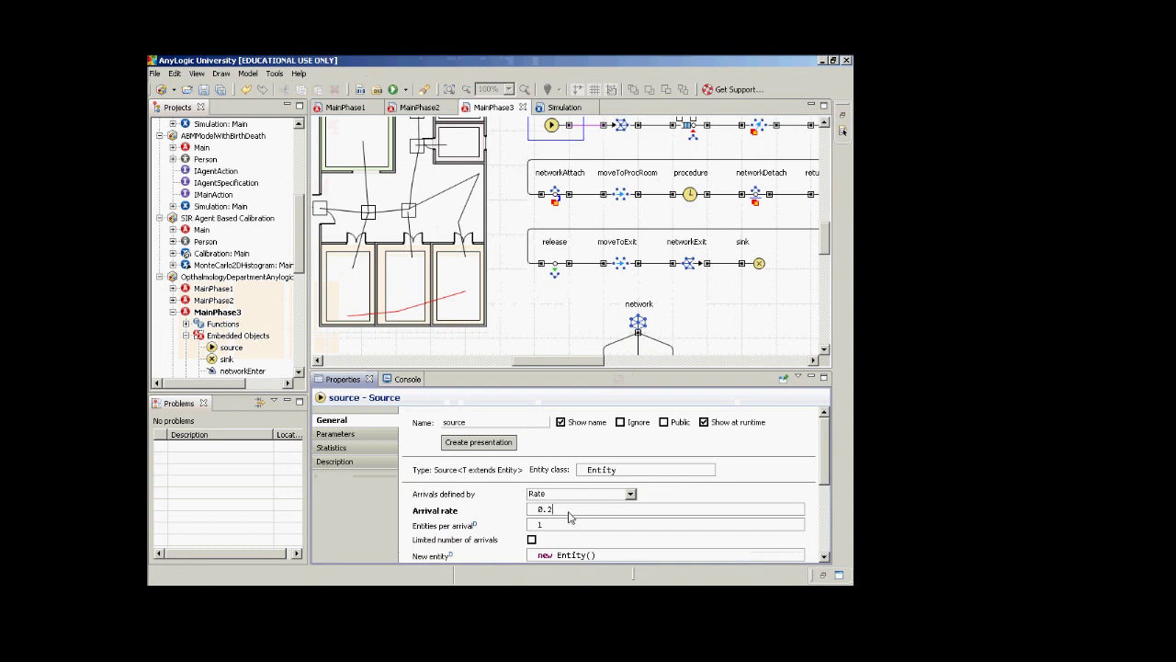
Run the simulation with the higher arrival rate and rerouted path at x10, and stop and close it
{"action": "left_click", "coordinate": [411, 89]}
{"action": "left_click", "coordinate": [413, 236]}
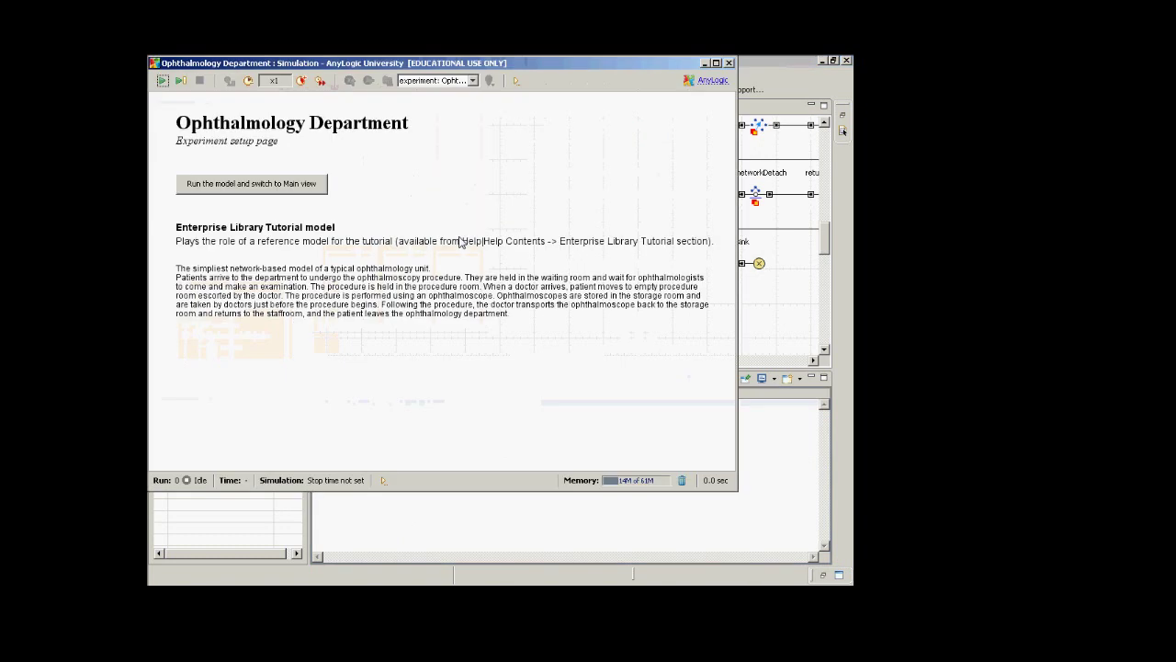
{"action": "left_click", "coordinate": [299, 187]}
{"action": "left_click", "coordinate": [320, 81]}
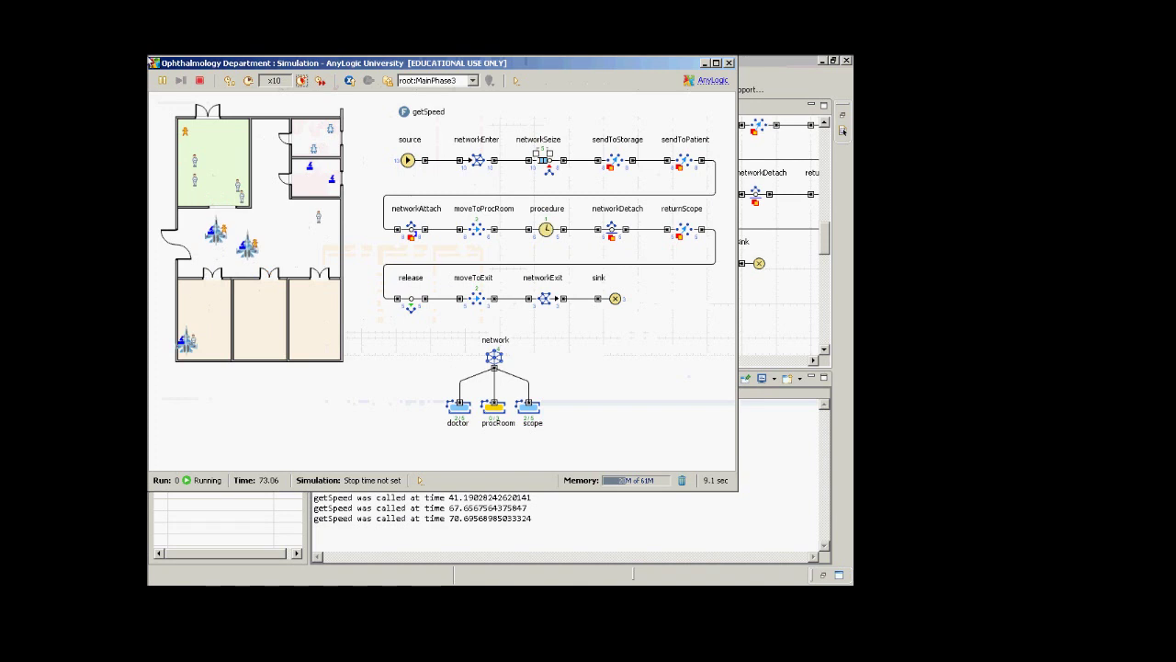
{"action": "left_click", "coordinate": [199, 80]}
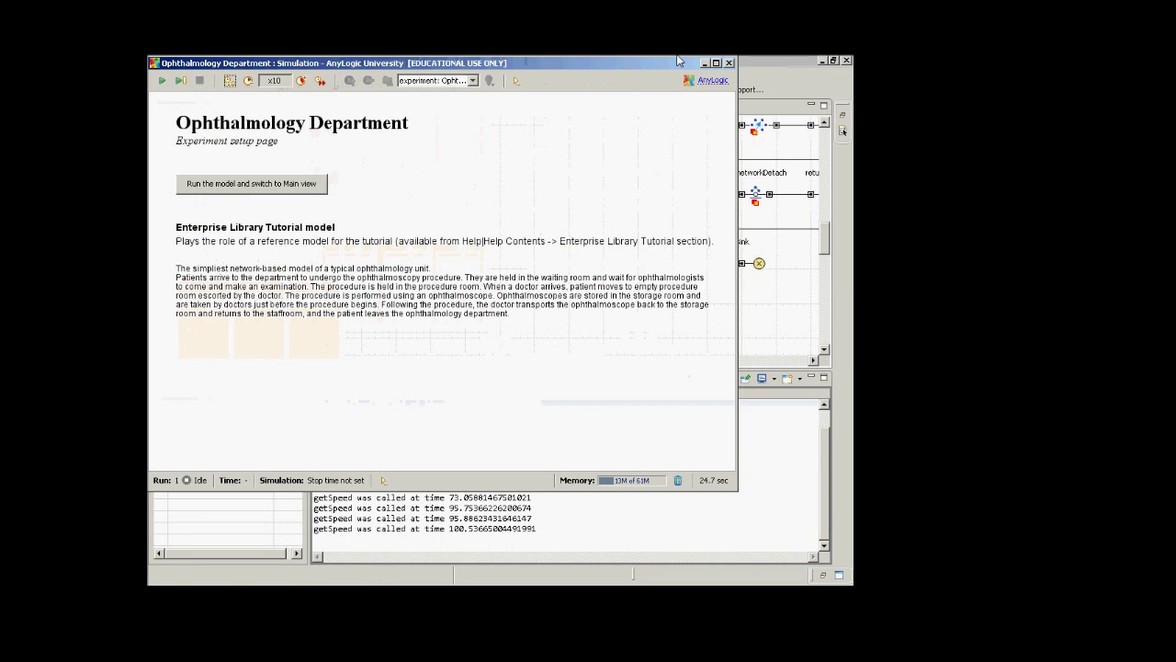
{"action": "left_click", "coordinate": [728, 62]}
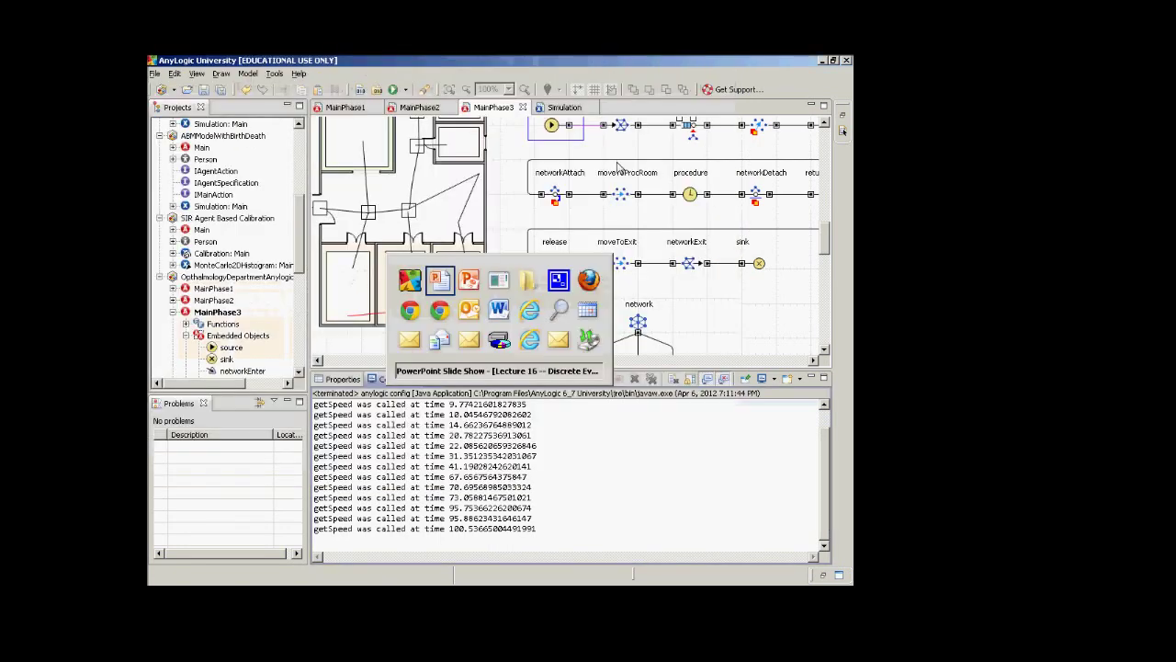
Switch to the PowerPoint slide show and advance to the slide "Moving Entity to an Explicit Visual Point"
{"action": "key", "text": "alt+Tab"}
{"action": "key", "text": "Right"}
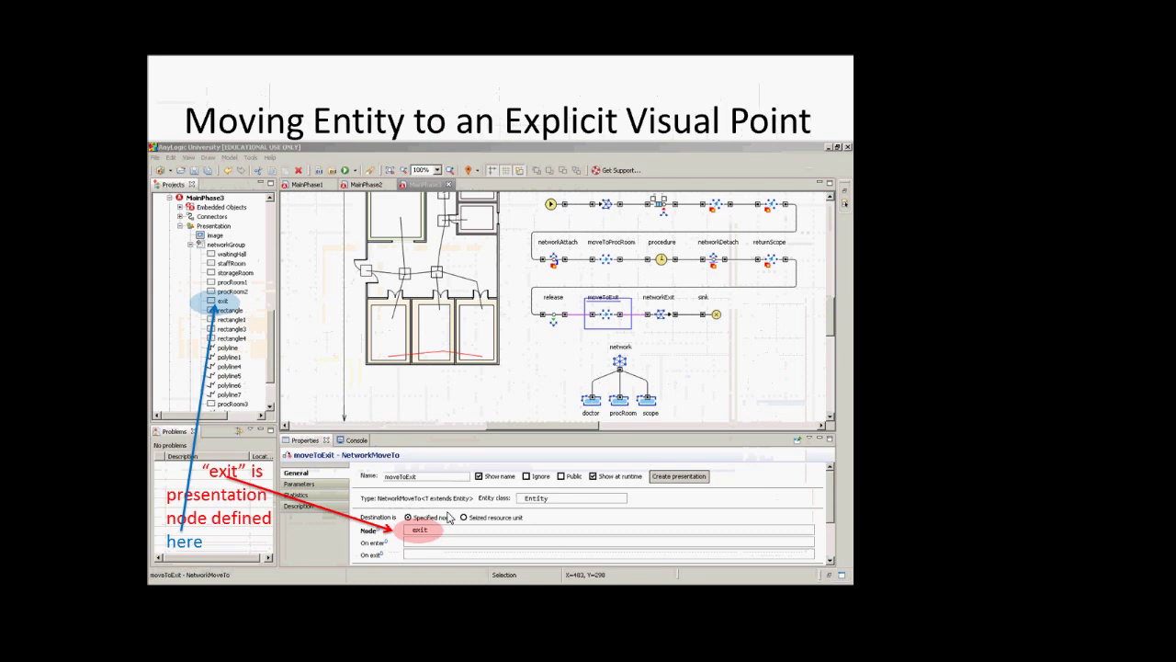
Return to AnyLogic and examine the moveToExit block's destination node expression
{"action": "key", "text": "alt+Tab"}
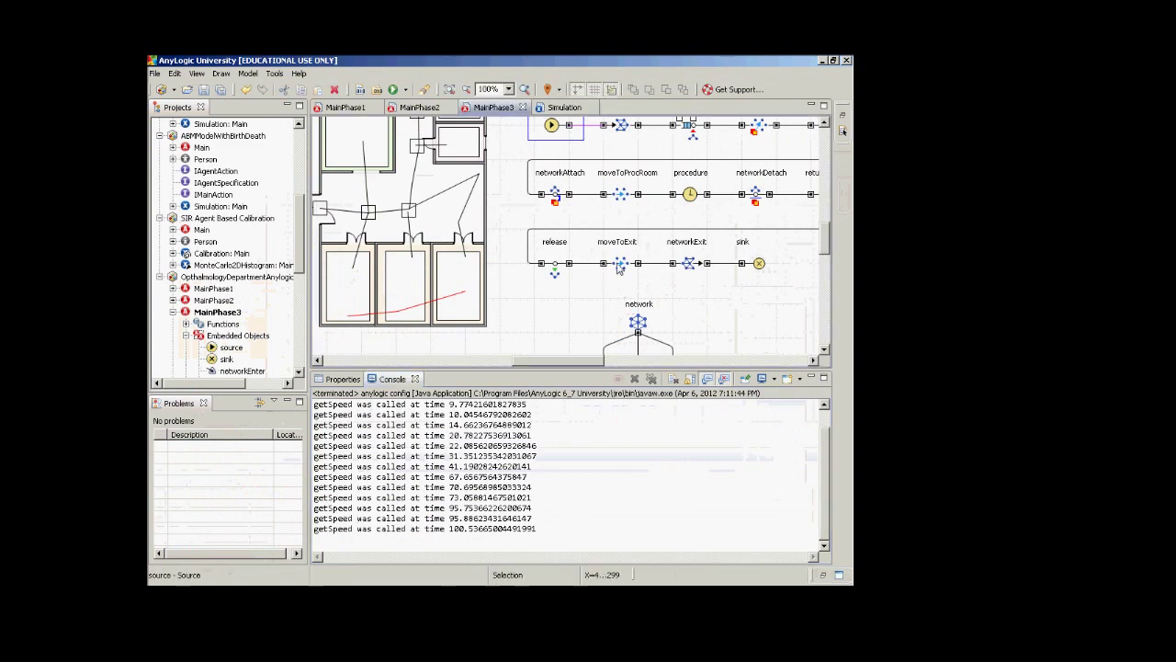
{"action": "double_click", "coordinate": [619, 265]}
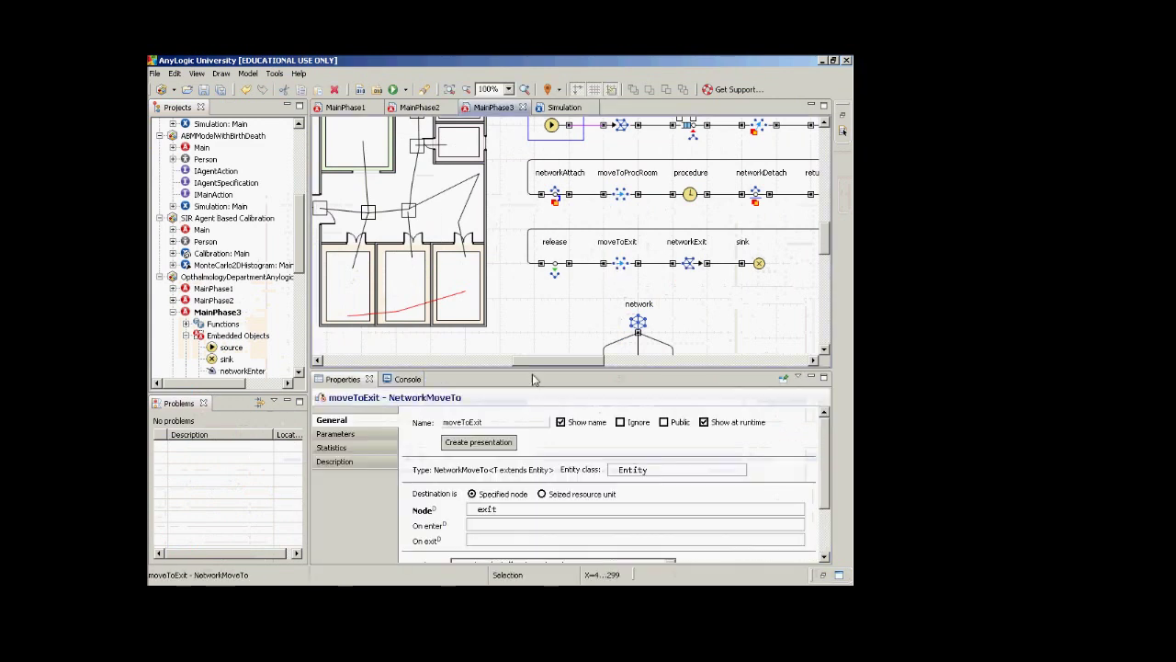
{"action": "double_click", "coordinate": [539, 508]}
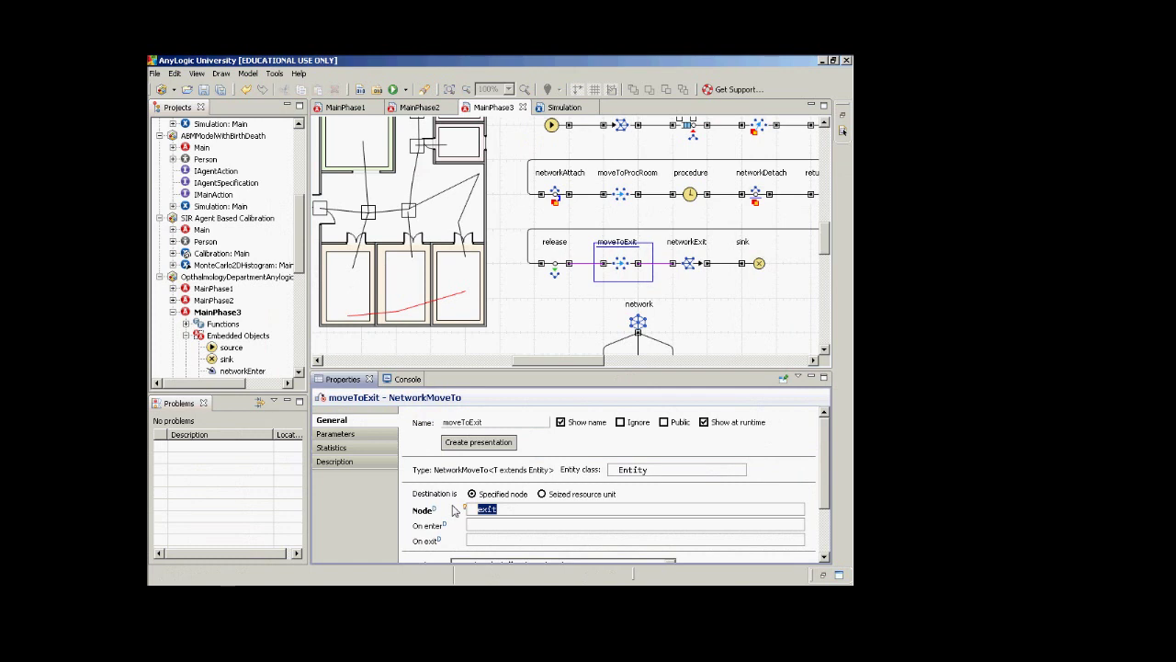